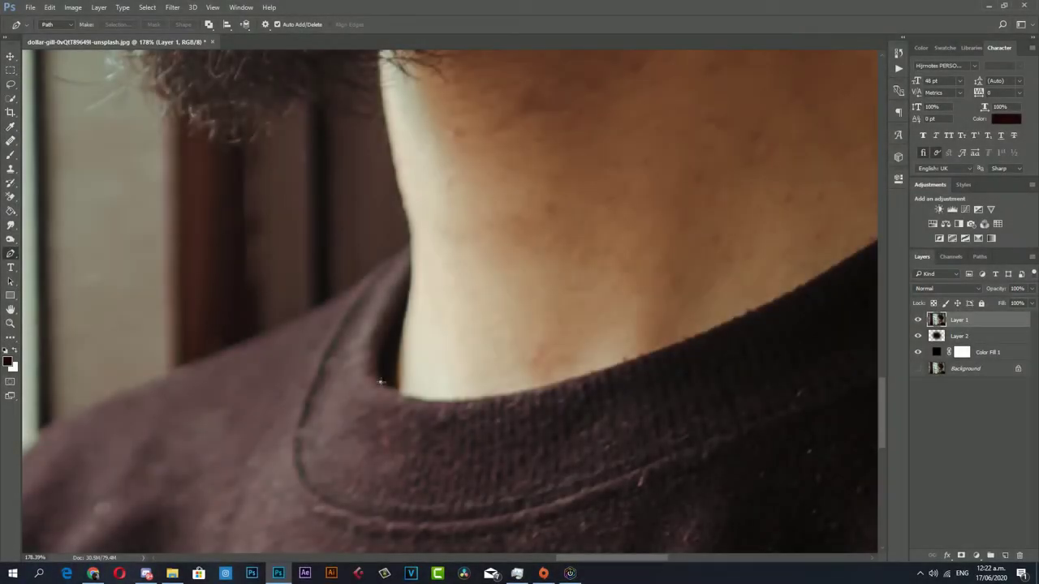
Start the outline path with anchors along the neck edge and the beard.
{"action": "scroll", "coordinate": [400, 412], "scroll_direction": "up", "scroll_amount": 2}
{"action": "scroll", "coordinate": [399, 413], "scroll_direction": "up", "scroll_amount": 2}
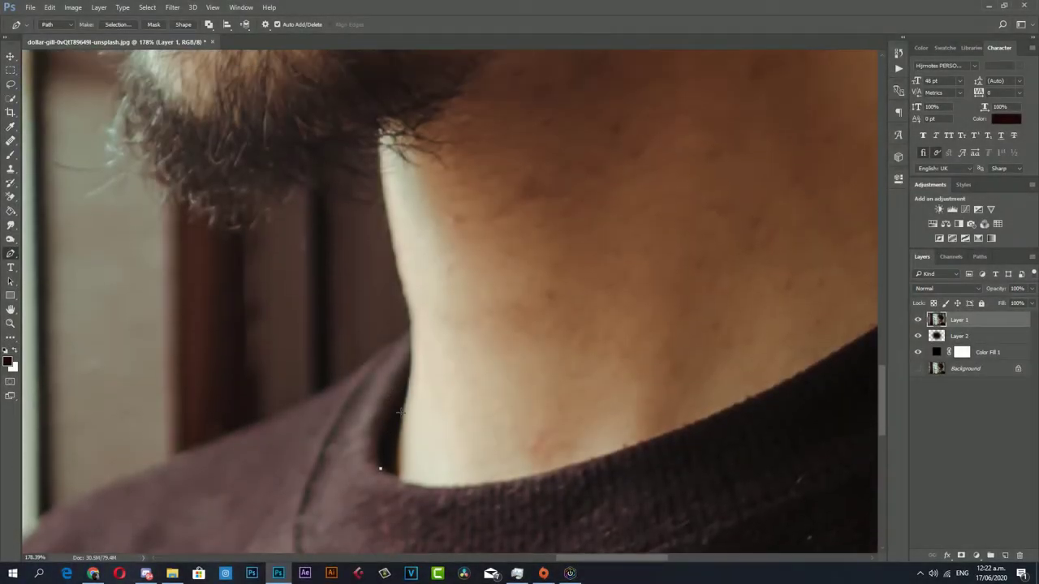
{"action": "left_click_drag", "start_coordinate": [400, 402], "coordinate": [408, 380]}
{"action": "scroll", "coordinate": [406, 373], "scroll_direction": "up", "scroll_amount": 2}
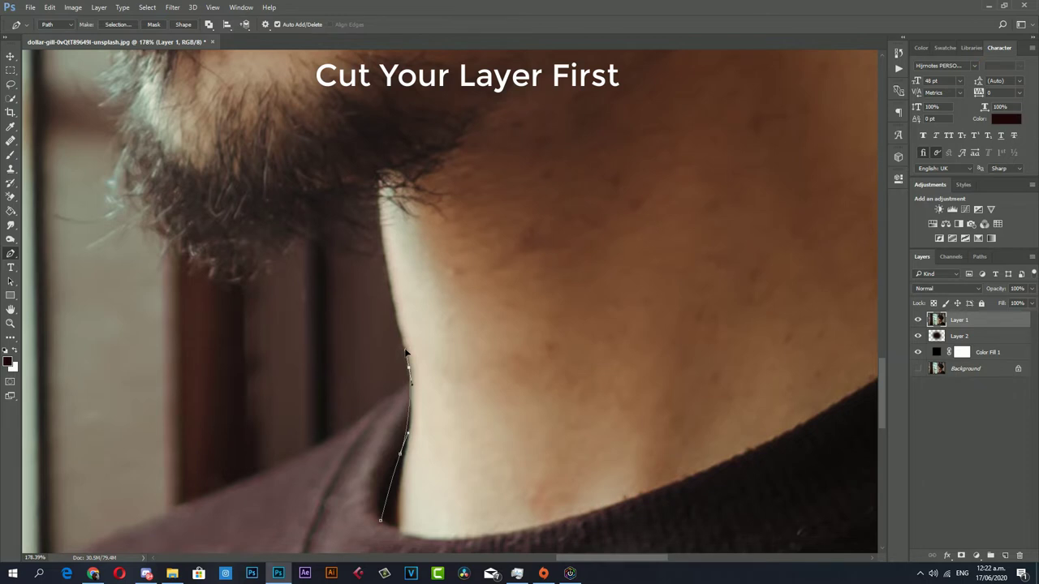
{"action": "scroll", "coordinate": [404, 350], "scroll_direction": "up", "scroll_amount": 3}
{"action": "scroll", "coordinate": [398, 381], "scroll_direction": "up", "scroll_amount": 2}
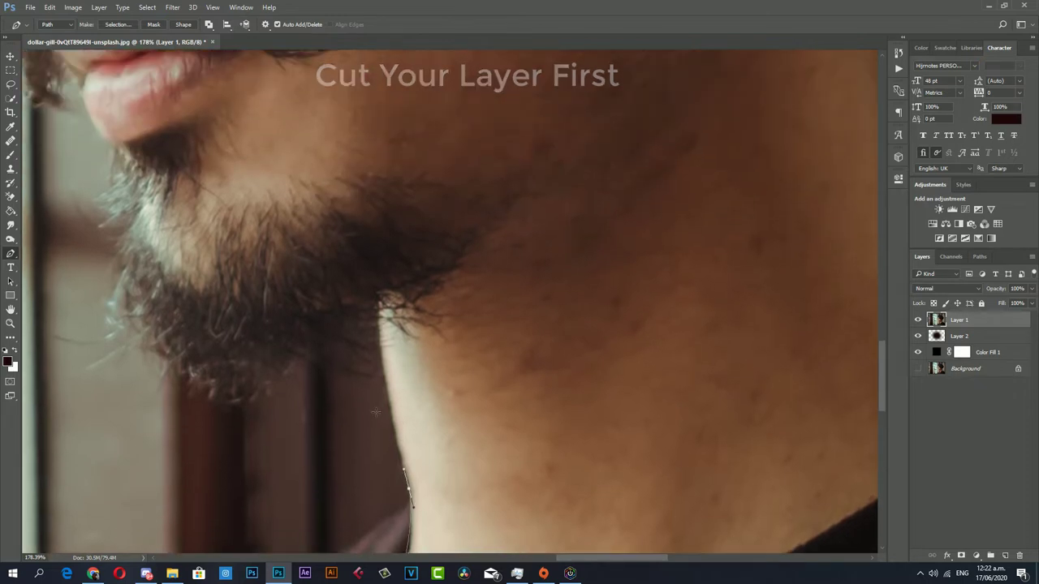
{"action": "left_click", "coordinate": [325, 340]}
{"action": "left_click", "coordinate": [139, 336]}
{"action": "scroll", "coordinate": [104, 325], "scroll_direction": "up", "scroll_amount": 3}
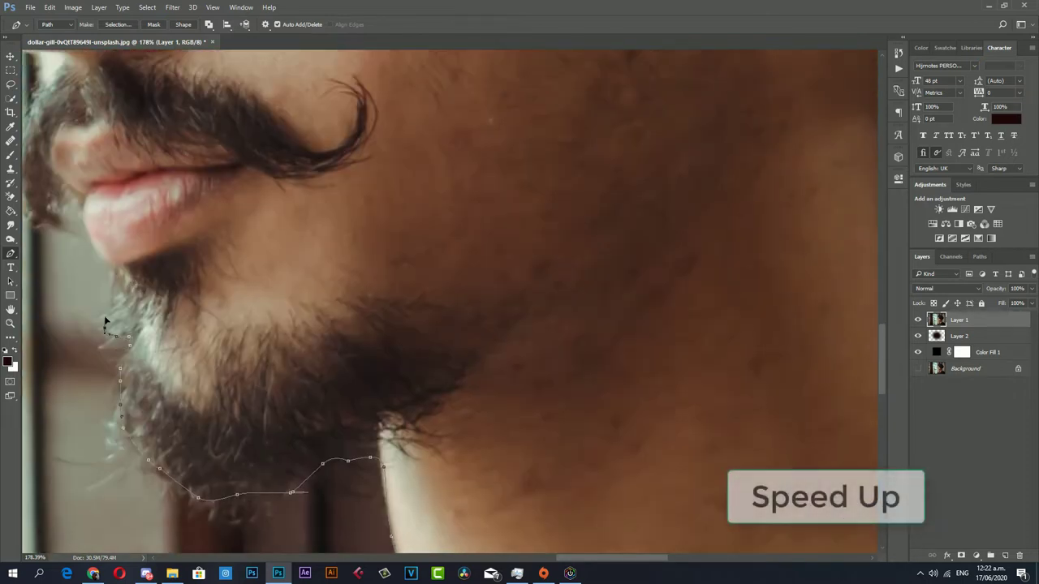
{"action": "scroll", "coordinate": [104, 324], "scroll_direction": "up", "scroll_amount": 3}
Zoom in and continue the outline around the lips, nose base and nose edge.
{"action": "key", "text": "ctrl+plus"}
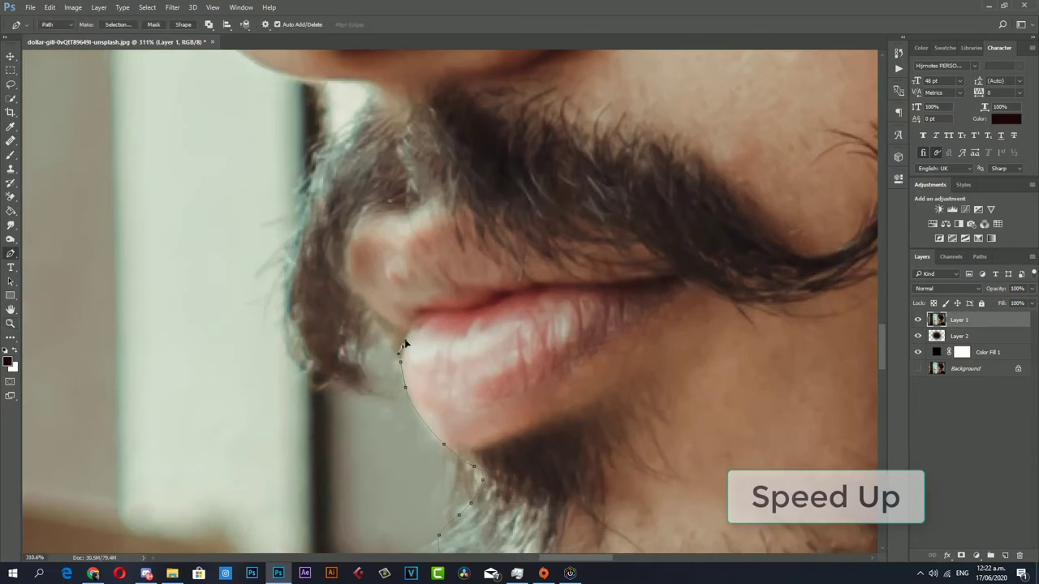
{"action": "scroll", "coordinate": [404, 345], "scroll_direction": "up", "scroll_amount": 2}
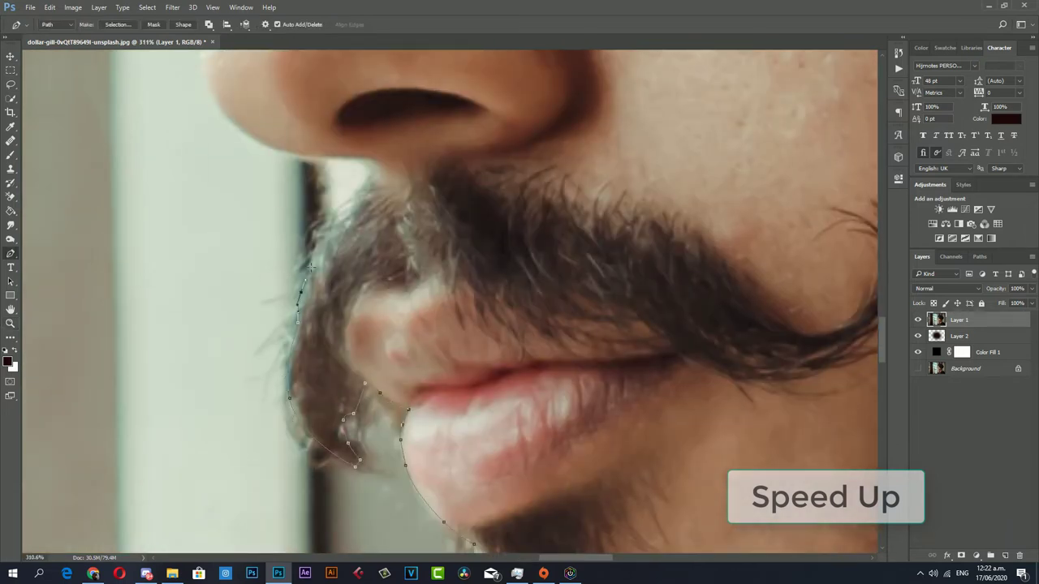
{"action": "scroll", "coordinate": [311, 266], "scroll_direction": "up", "scroll_amount": 3}
{"action": "left_click", "coordinate": [361, 299]}
{"action": "left_click", "coordinate": [313, 268]}
{"action": "scroll", "coordinate": [201, 391], "scroll_direction": "up", "scroll_amount": 5}
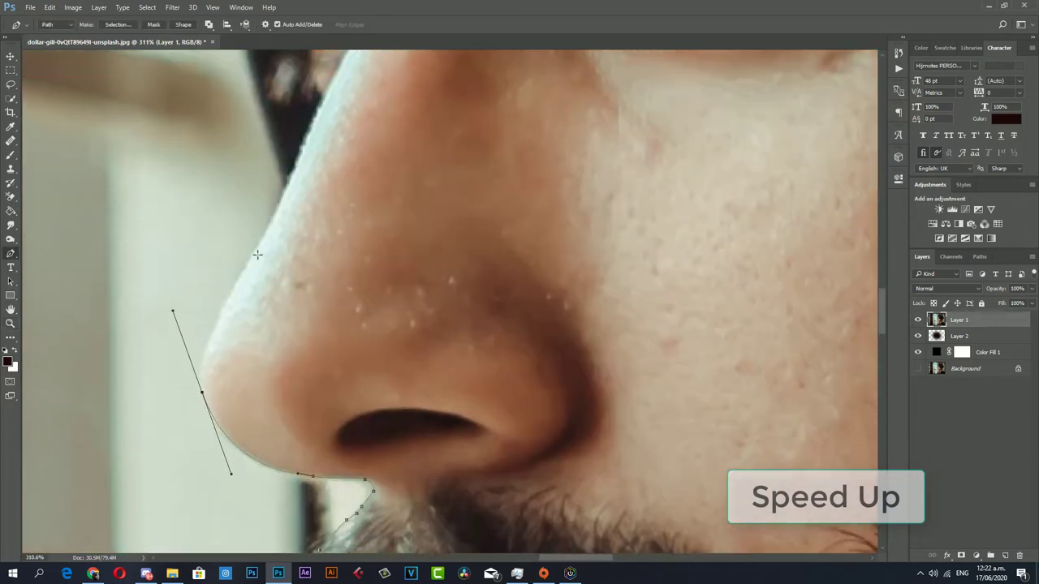
{"action": "scroll", "coordinate": [243, 349], "scroll_direction": "up", "scroll_amount": 3}
{"action": "scroll", "coordinate": [308, 373], "scroll_direction": "up", "scroll_amount": 3}
{"action": "left_click", "coordinate": [300, 390]}
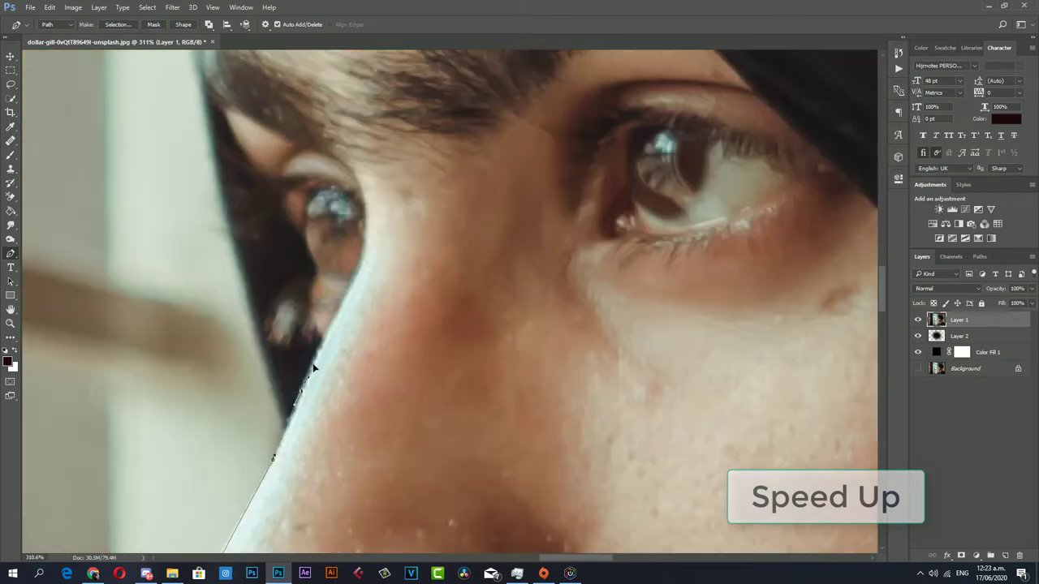
{"action": "scroll", "coordinate": [311, 370], "scroll_direction": "up", "scroll_amount": 1}
{"action": "scroll", "coordinate": [317, 325], "scroll_direction": "up", "scroll_amount": 2}
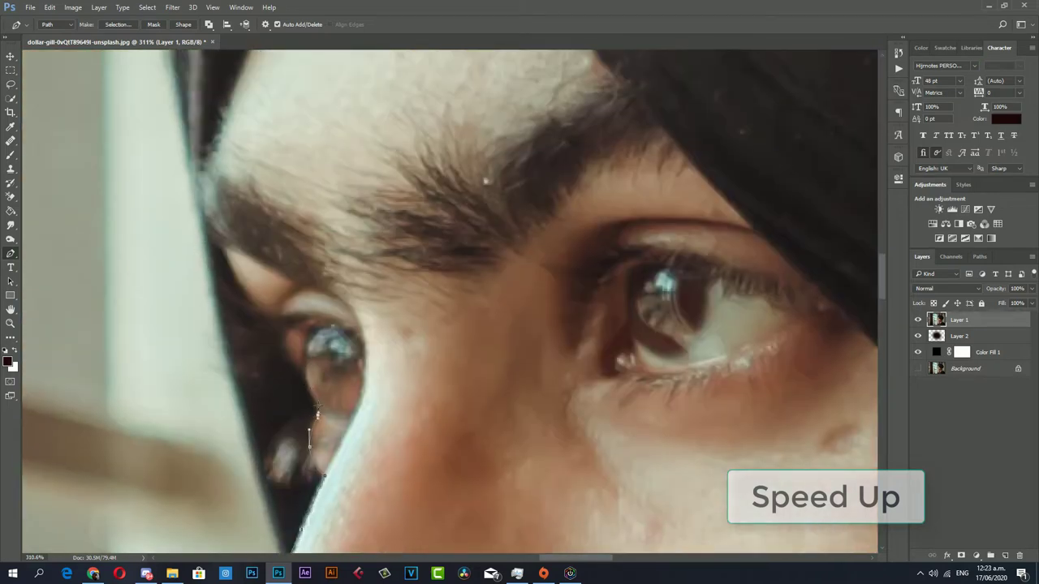
Readjust the zoom and curve the path up over the forehead.
{"action": "key", "text": "z"}
{"action": "scroll", "coordinate": [243, 346], "scroll_direction": "down", "scroll_amount": 2}
{"action": "scroll", "coordinate": [243, 346], "scroll_direction": "up", "scroll_amount": 2}
{"action": "scroll", "coordinate": [203, 341], "scroll_direction": "up", "scroll_amount": 4}
{"action": "scroll", "coordinate": [142, 338], "scroll_direction": "up", "scroll_amount": 4}
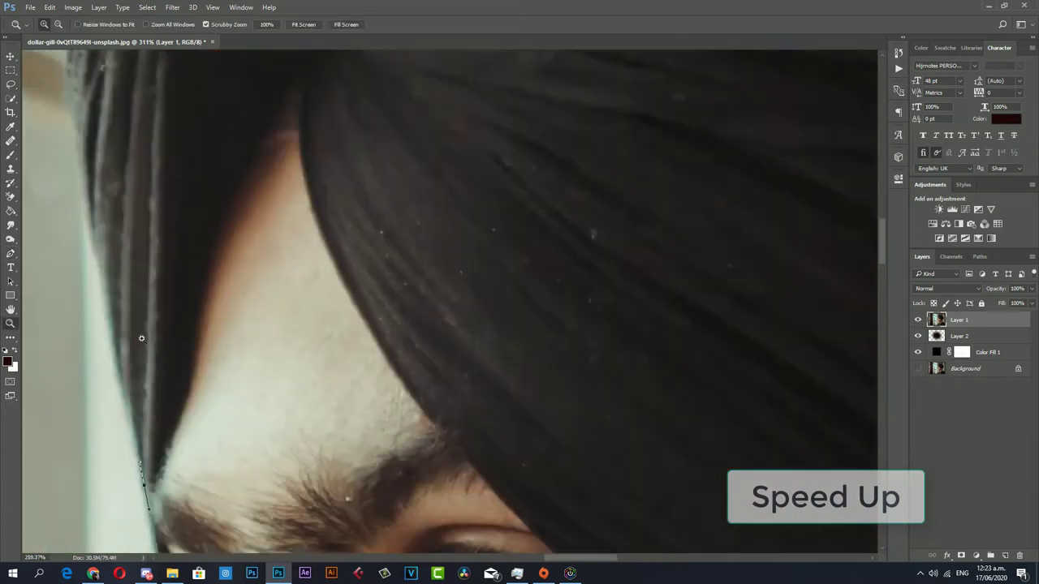
{"action": "scroll", "coordinate": [142, 338], "scroll_direction": "down", "scroll_amount": 3}
{"action": "key", "text": "p"}
{"action": "scroll", "coordinate": [259, 381], "scroll_direction": "up", "scroll_amount": 1}
{"action": "scroll", "coordinate": [243, 357], "scroll_direction": "up", "scroll_amount": 2}
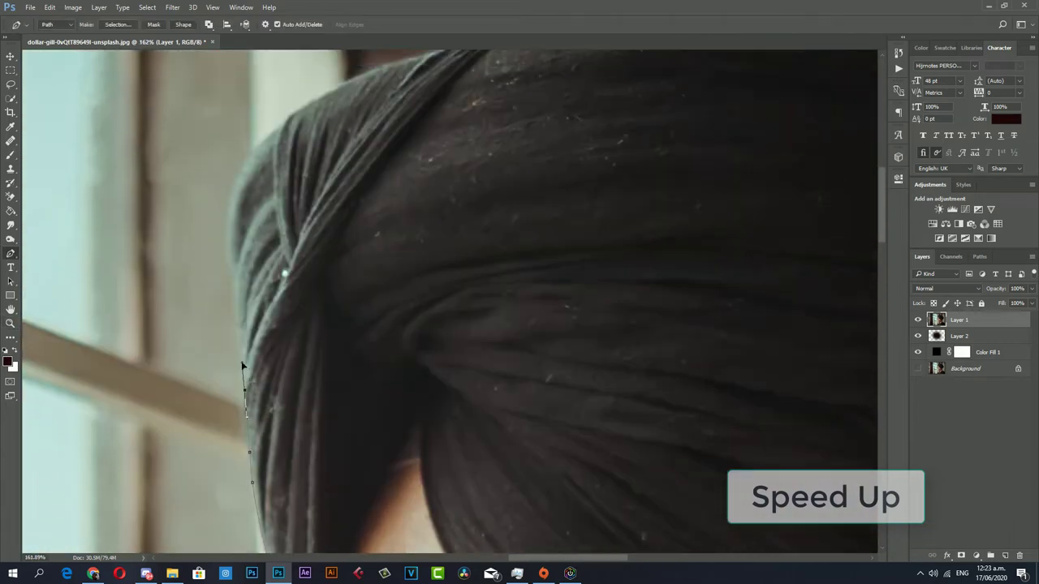
{"action": "scroll", "coordinate": [241, 367], "scroll_direction": "up", "scroll_amount": 2}
{"action": "scroll", "coordinate": [242, 367], "scroll_direction": "up", "scroll_amount": 2}
{"action": "left_click_drag", "start_coordinate": [247, 340], "coordinate": [290, 296]}
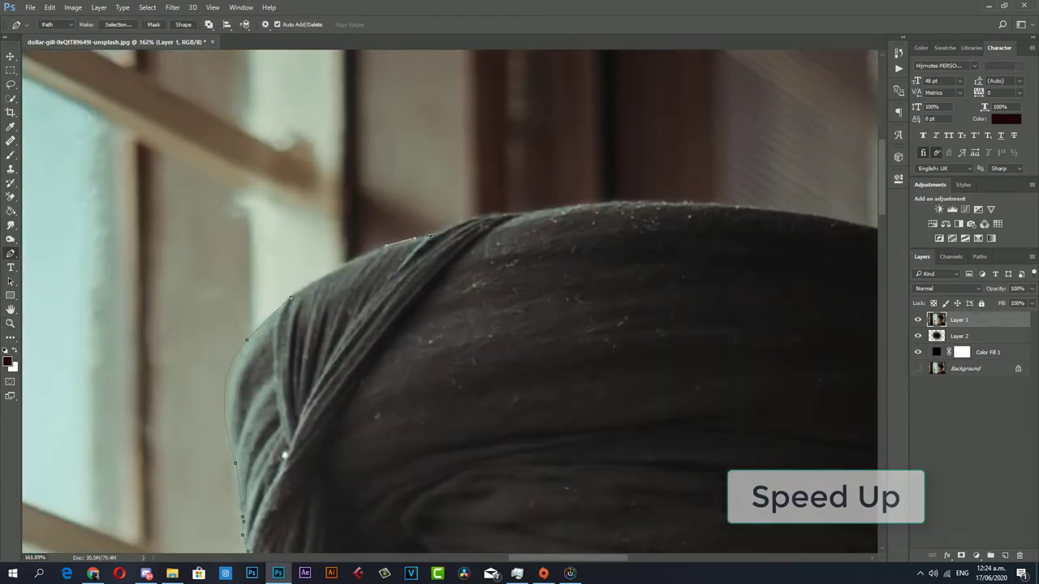
Place anchors around the turban's curve and back edge, undoing one misplaced segment.
{"action": "scroll", "coordinate": [430, 235], "scroll_direction": "up", "scroll_amount": 1}
{"action": "scroll", "coordinate": [430, 235], "scroll_direction": "right", "scroll_amount": 5}
{"action": "left_click", "coordinate": [614, 306]}
{"action": "scroll", "coordinate": [800, 376], "scroll_direction": "down", "scroll_amount": 2}
{"action": "left_click", "coordinate": [738, 370]}
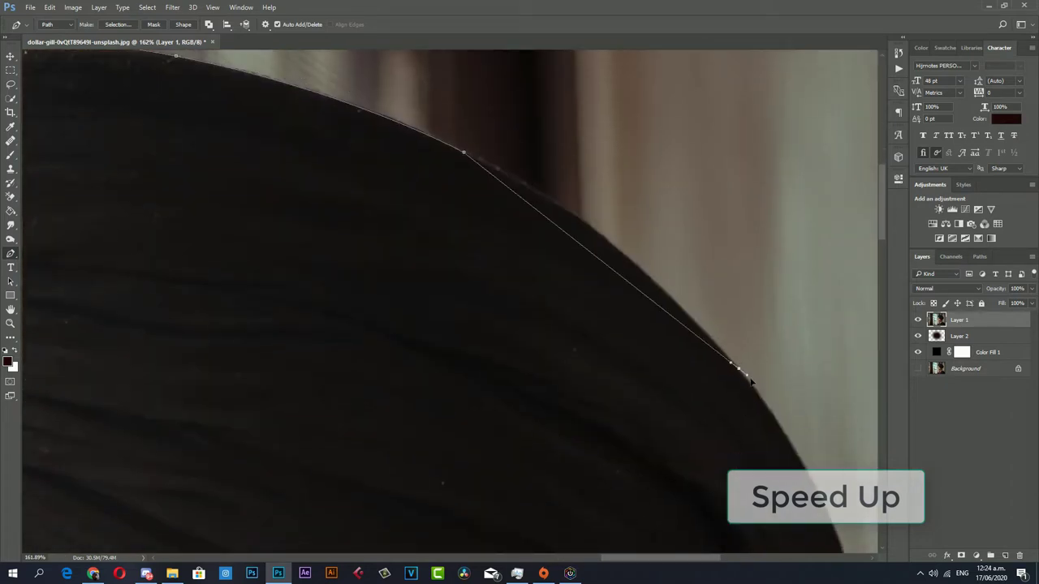
{"action": "key", "text": "ctrl+z"}
{"action": "left_click", "coordinate": [570, 209]}
{"action": "left_click", "coordinate": [612, 246]}
{"action": "left_click", "coordinate": [694, 329]}
{"action": "scroll", "coordinate": [693, 329], "scroll_direction": "down", "scroll_amount": 2}
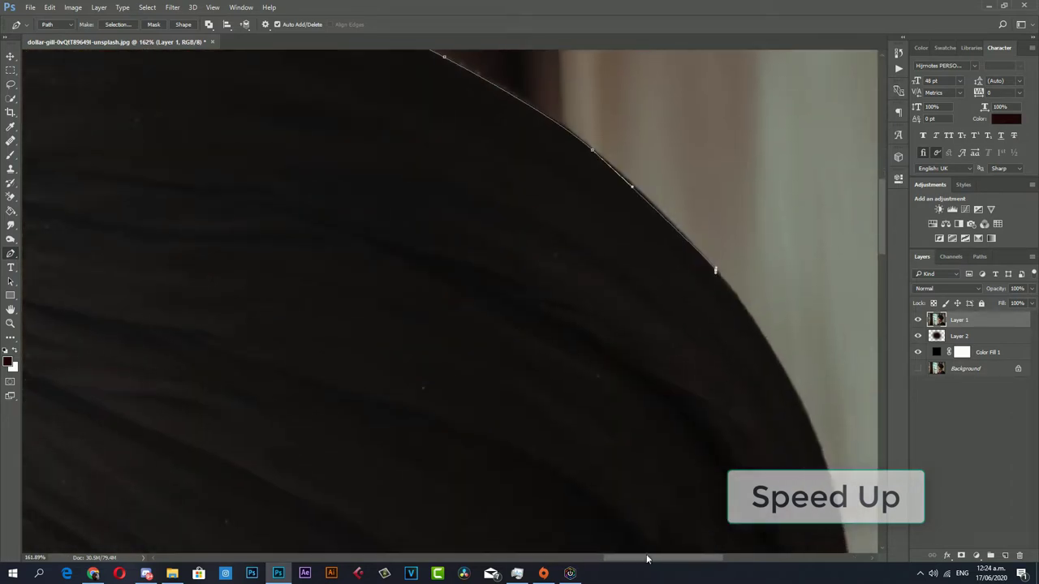
{"action": "scroll", "coordinate": [647, 559], "scroll_direction": "down", "scroll_amount": 2}
{"action": "left_click", "coordinate": [582, 301]}
{"action": "scroll", "coordinate": [587, 413], "scroll_direction": "down", "scroll_amount": 2}
{"action": "left_click", "coordinate": [545, 408]}
{"action": "left_click", "coordinate": [523, 458]}
{"action": "left_click", "coordinate": [490, 489]}
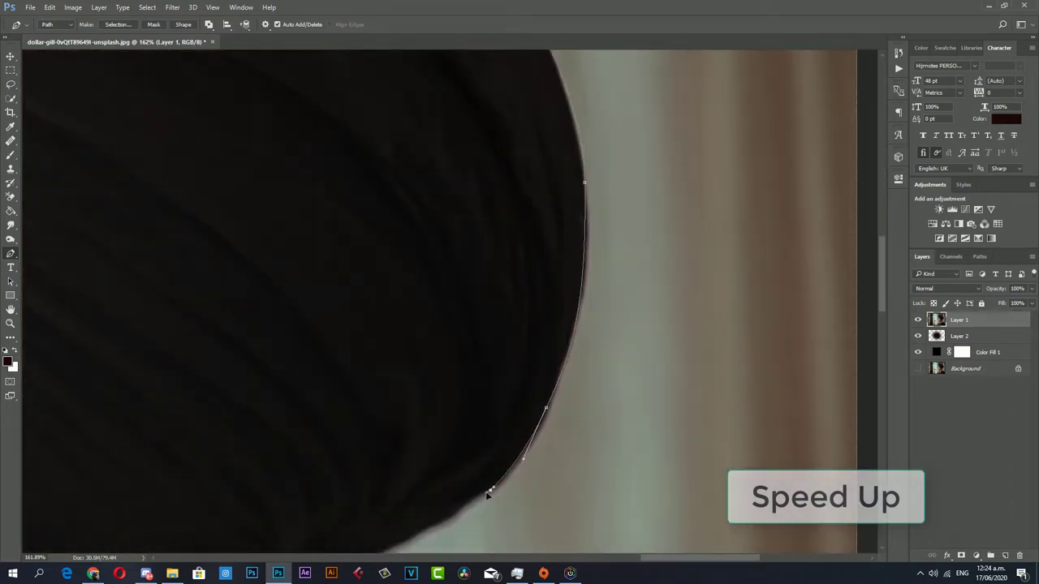
Bring the outline down the back of the neck and close it at its starting point.
{"action": "scroll", "coordinate": [488, 495], "scroll_direction": "down", "scroll_amount": 3}
{"action": "left_click", "coordinate": [424, 314]}
{"action": "left_click", "coordinate": [388, 332]}
{"action": "scroll", "coordinate": [206, 377], "scroll_direction": "down", "scroll_amount": 3}
{"action": "scroll", "coordinate": [211, 244], "scroll_direction": "down", "scroll_amount": 2}
{"action": "left_click", "coordinate": [220, 313]}
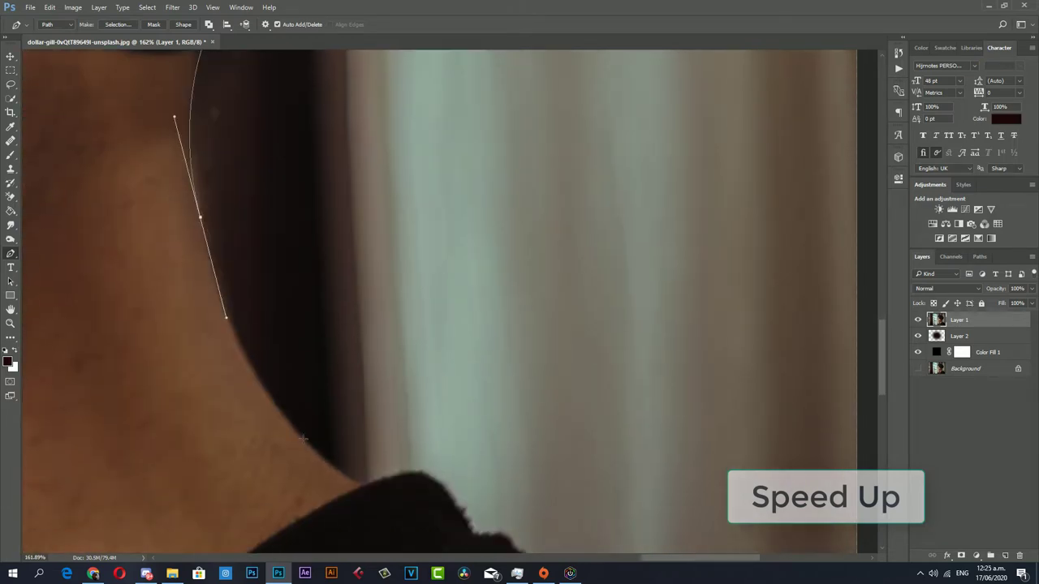
{"action": "left_click", "coordinate": [360, 398]}
{"action": "key", "text": "z"}
{"action": "key", "text": "ctrl+0"}
{"action": "left_click_drag", "start_coordinate": [691, 458], "coordinate": [709, 305]}
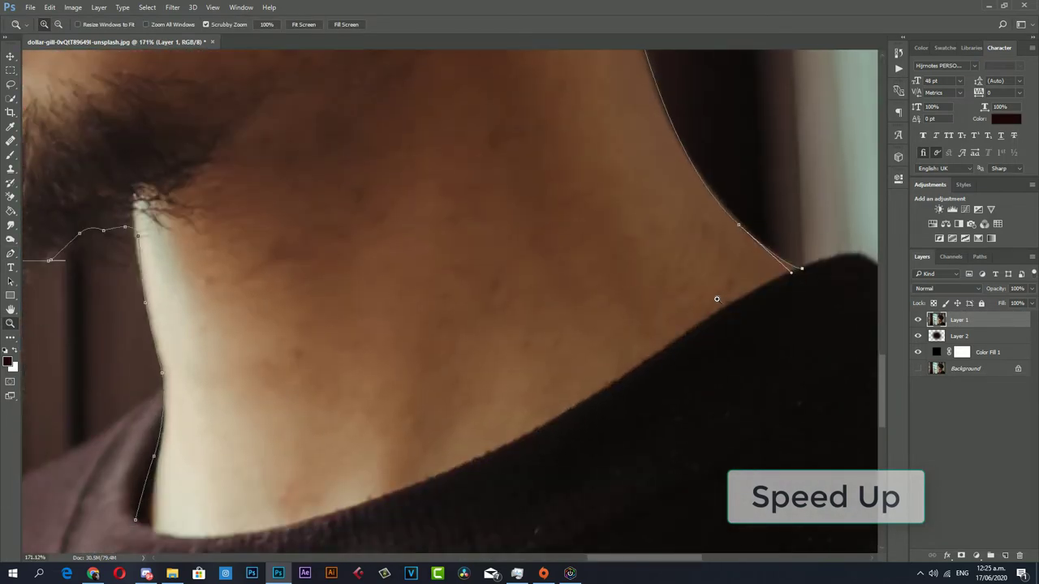
{"action": "key", "text": "p"}
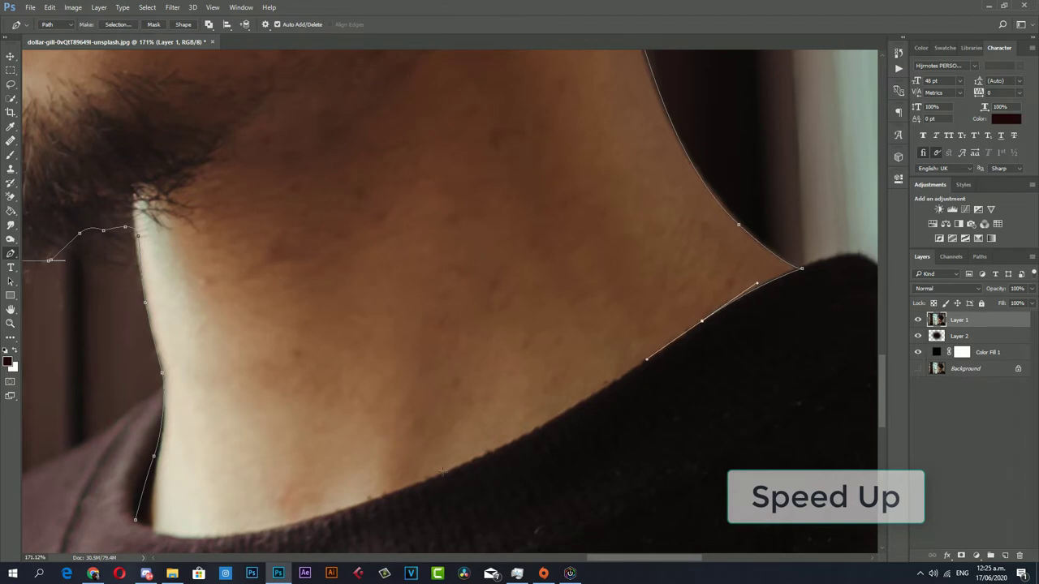
{"action": "left_click_drag", "start_coordinate": [407, 485], "coordinate": [321, 525]}
{"action": "scroll", "coordinate": [162, 439], "scroll_direction": "down", "scroll_amount": 1}
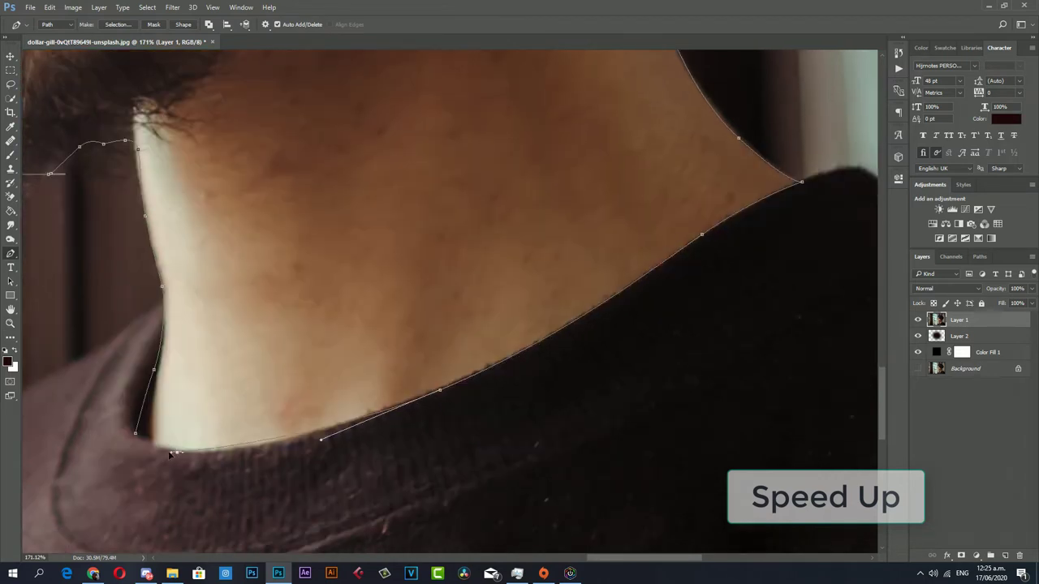
{"action": "left_click", "coordinate": [172, 452]}
Convert the finished head path into a selection.
{"action": "right_click", "coordinate": [230, 310]}
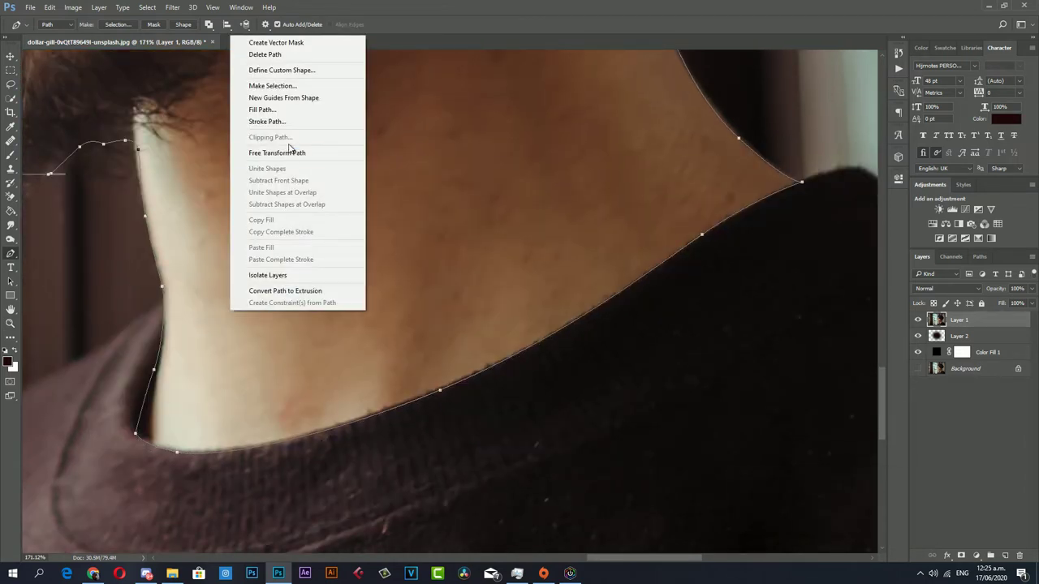
{"action": "left_click", "coordinate": [285, 85]}
{"action": "left_click", "coordinate": [587, 173]}
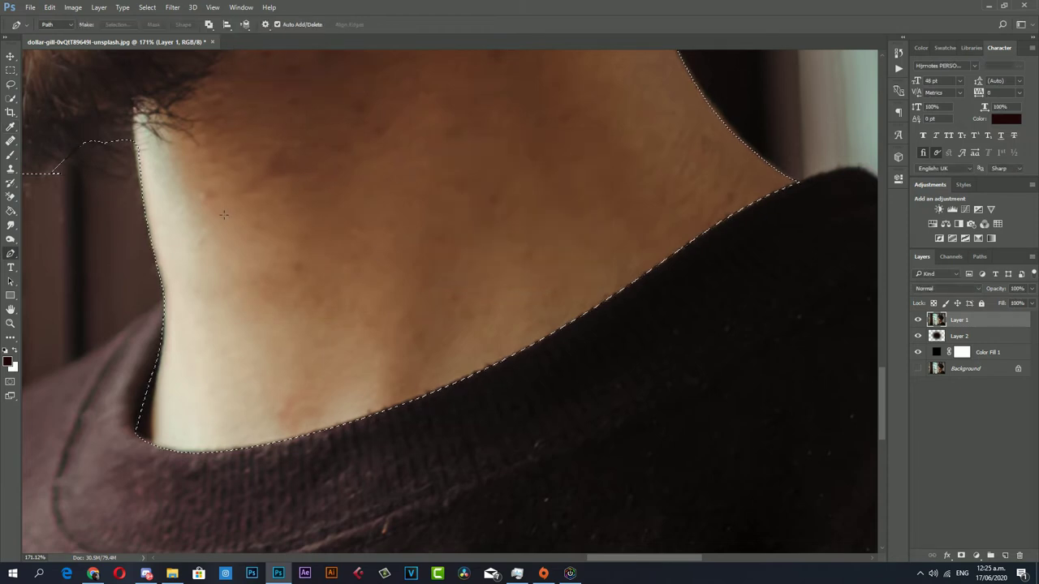
{"action": "key", "text": "z"}
{"action": "left_click_drag", "start_coordinate": [290, 161], "coordinate": [185, 162]}
{"action": "scroll", "coordinate": [185, 161], "scroll_direction": "up", "scroll_amount": 2}
{"action": "scroll", "coordinate": [185, 161], "scroll_direction": "up", "scroll_amount": 3}
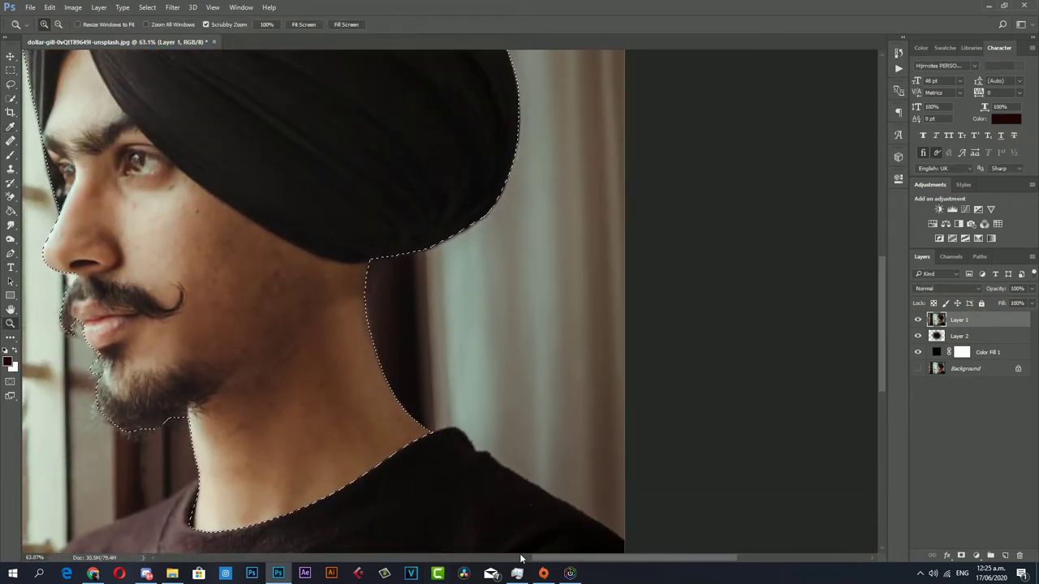
{"action": "scroll", "coordinate": [274, 262], "scroll_direction": "left", "scroll_amount": 2}
{"action": "scroll", "coordinate": [274, 262], "scroll_direction": "left", "scroll_amount": 2}
{"action": "scroll", "coordinate": [275, 262], "scroll_direction": "up", "scroll_amount": 2}
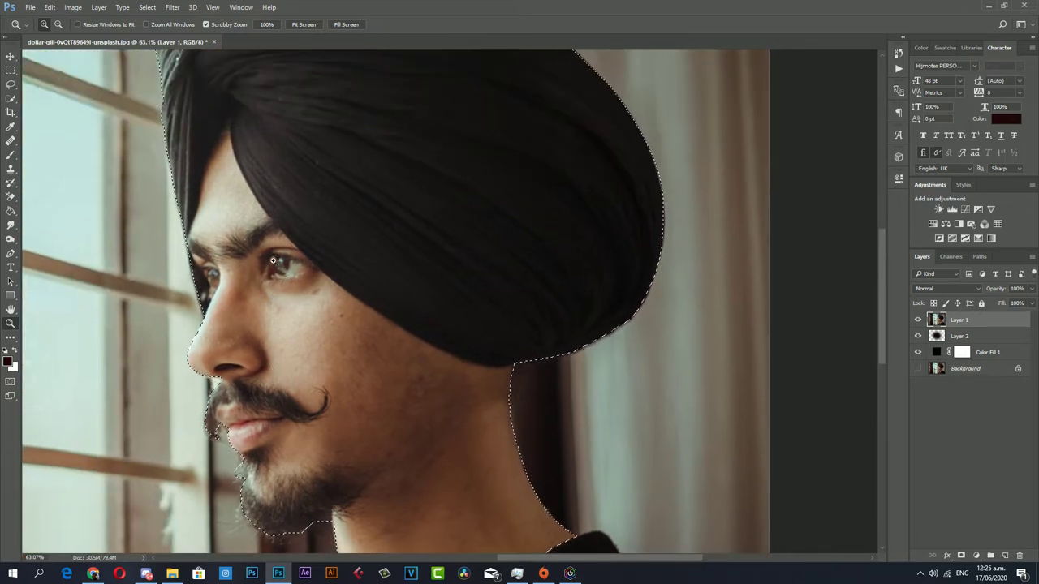
Copy the selected head onto new Layer 3 and hide Layer 1.
{"action": "key", "text": "ctrl+j"}
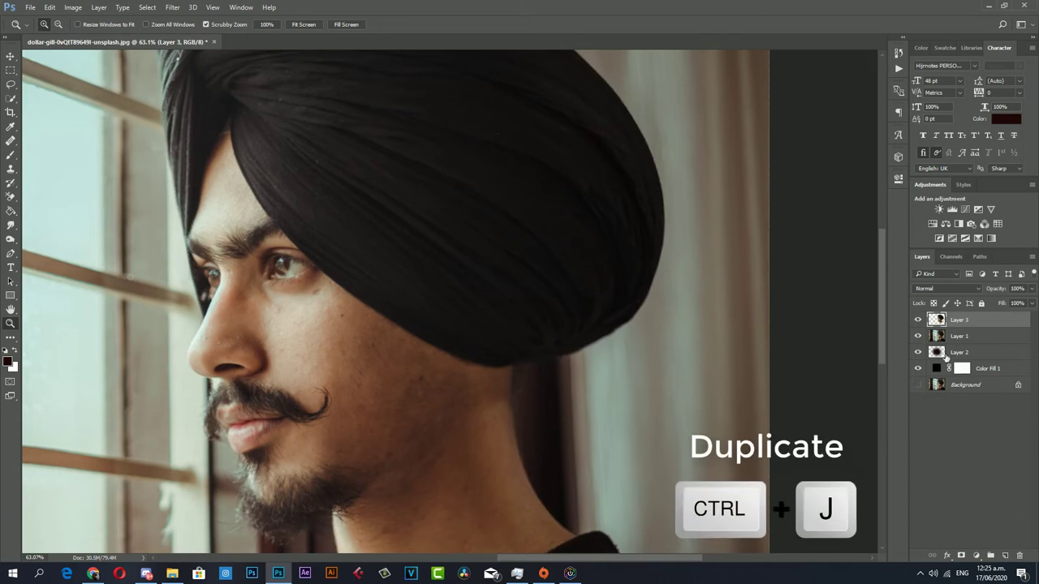
{"action": "left_click", "coordinate": [918, 336]}
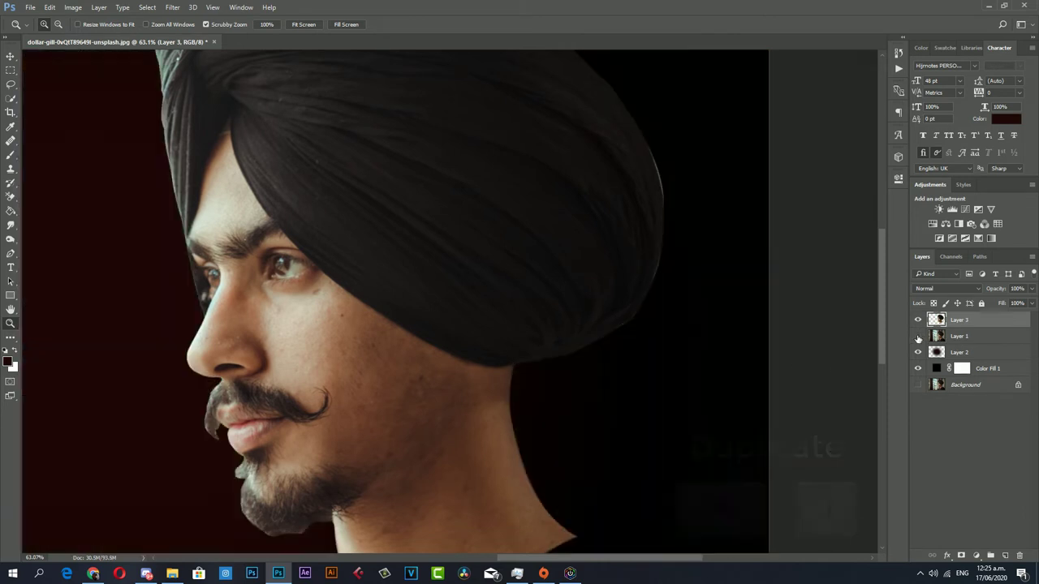
{"action": "scroll", "coordinate": [341, 300], "scroll_direction": "up", "scroll_amount": 2}
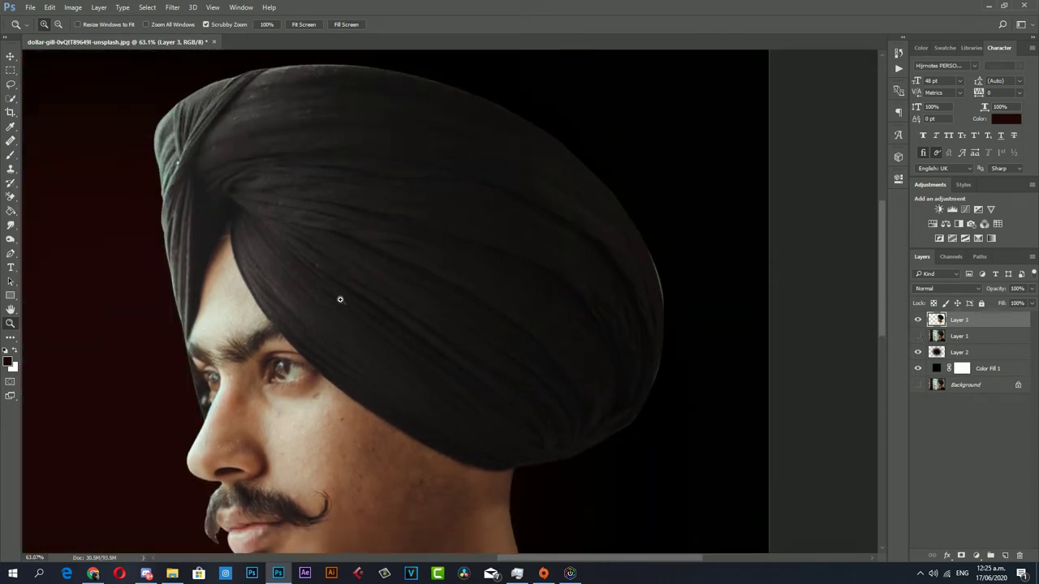
{"action": "key", "text": "ctrl+0"}
{"action": "mouse_move", "coordinate": [473, 294]}
{"action": "left_mouse_down"}
{"action": "mouse_move", "coordinate": [760, 231]}
{"action": "mouse_move", "coordinate": [647, 250]}
{"action": "left_mouse_up"}
Draw a curved path around the turban edge and make it a selection.
{"action": "key", "text": "p"}
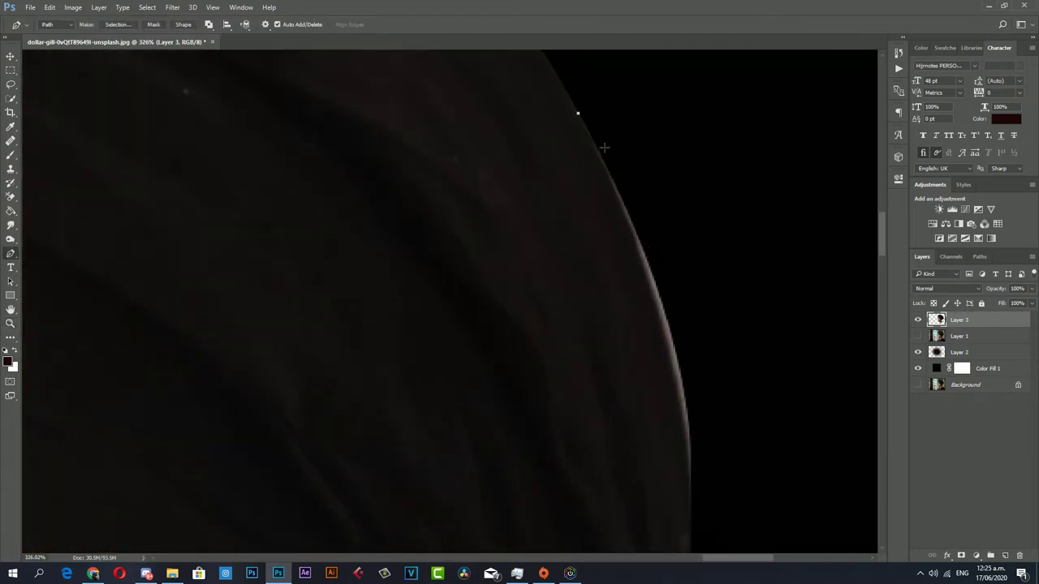
{"action": "left_click", "coordinate": [689, 150]}
{"action": "left_click", "coordinate": [696, 331]}
{"action": "left_click", "coordinate": [704, 513]}
{"action": "left_click_drag", "start_coordinate": [767, 241], "coordinate": [784, 405]}
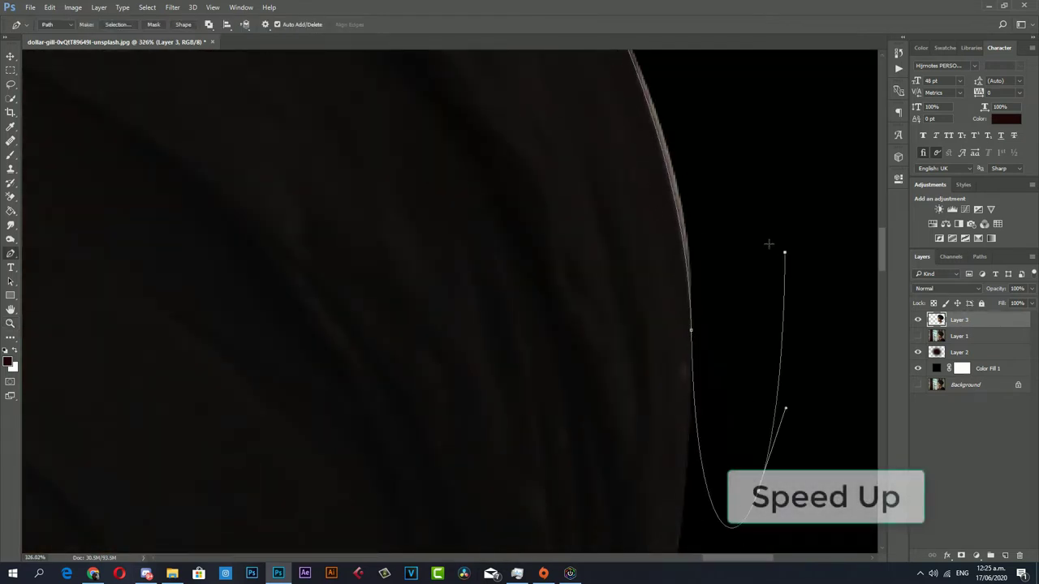
{"action": "left_click_drag", "start_coordinate": [568, 325], "coordinate": [486, 122]}
{"action": "right_click", "coordinate": [641, 148]}
{"action": "left_click", "coordinate": [673, 244]}
{"action": "left_click", "coordinate": [579, 168]}
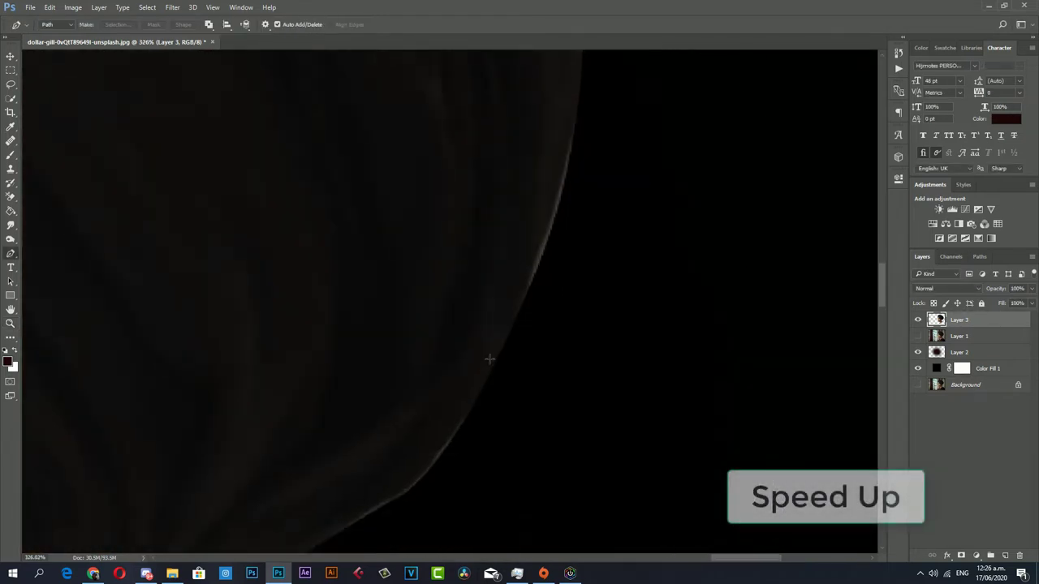
Trace another closed path around the turban edge out into the black background.
{"action": "left_click", "coordinate": [509, 453]}
{"action": "left_click", "coordinate": [598, 102]}
{"action": "left_click", "coordinate": [750, 270]}
{"action": "left_click", "coordinate": [667, 428]}
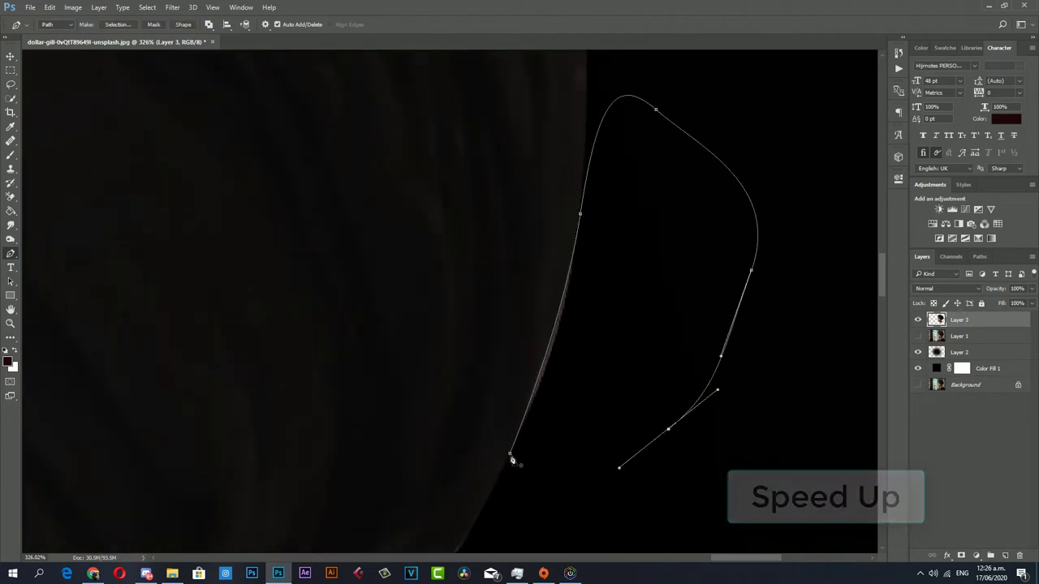
{"action": "left_click", "coordinate": [509, 453]}
{"action": "right_click", "coordinate": [568, 244]}
{"action": "left_click", "coordinate": [579, 168]}
Draw a curved closed outline along the dark edge and convert it to a selection.
{"action": "left_click", "coordinate": [327, 410]}
{"action": "left_click_drag", "start_coordinate": [469, 285], "coordinate": [509, 212]}
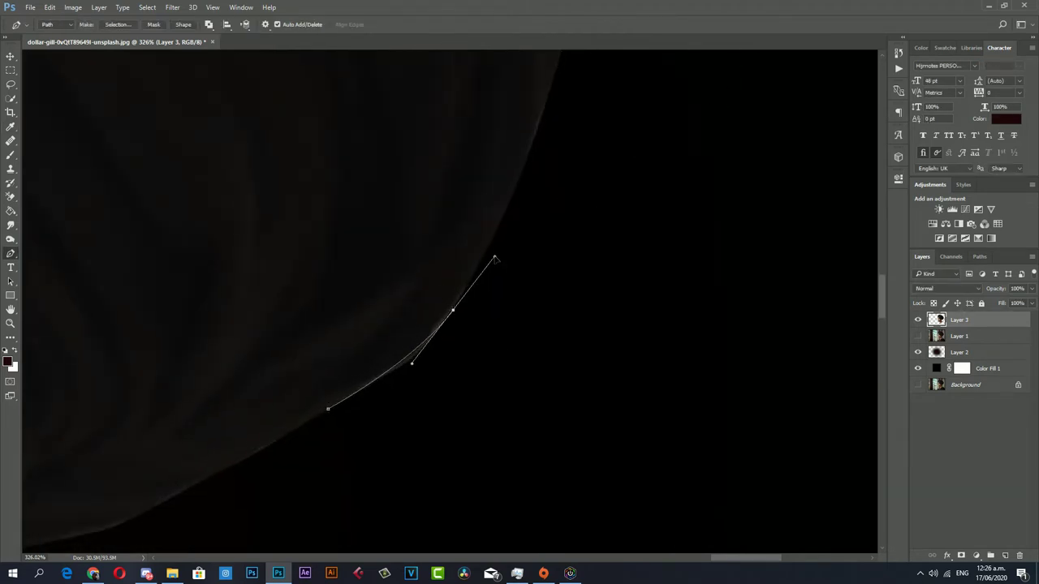
{"action": "left_click_drag", "start_coordinate": [603, 343], "coordinate": [603, 357]}
{"action": "left_click_drag", "start_coordinate": [487, 455], "coordinate": [364, 473]}
{"action": "left_click", "coordinate": [328, 409]}
{"action": "right_click", "coordinate": [431, 132]}
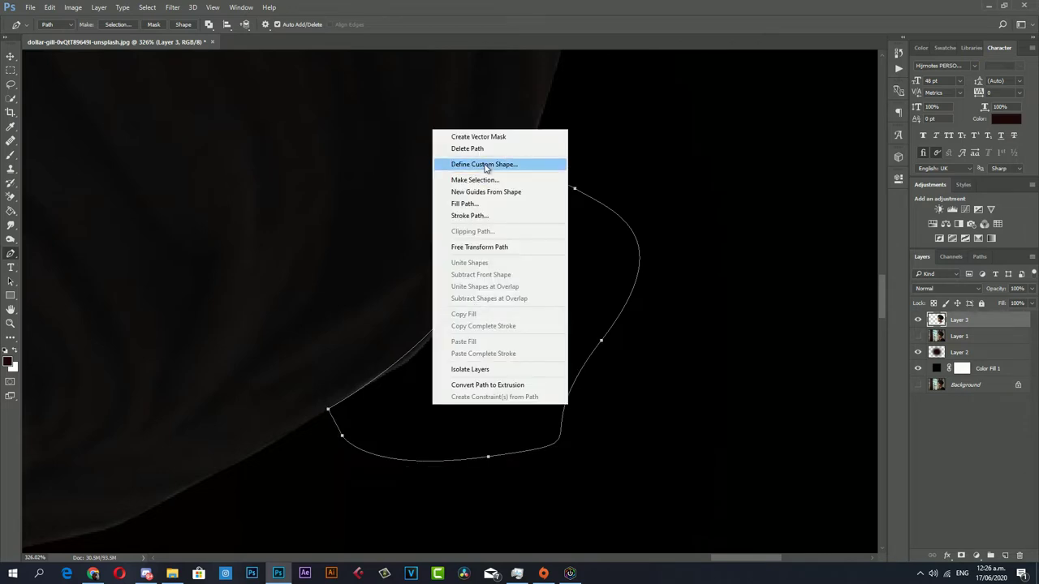
{"action": "left_click", "coordinate": [475, 164]}
{"action": "key", "text": "Return"}
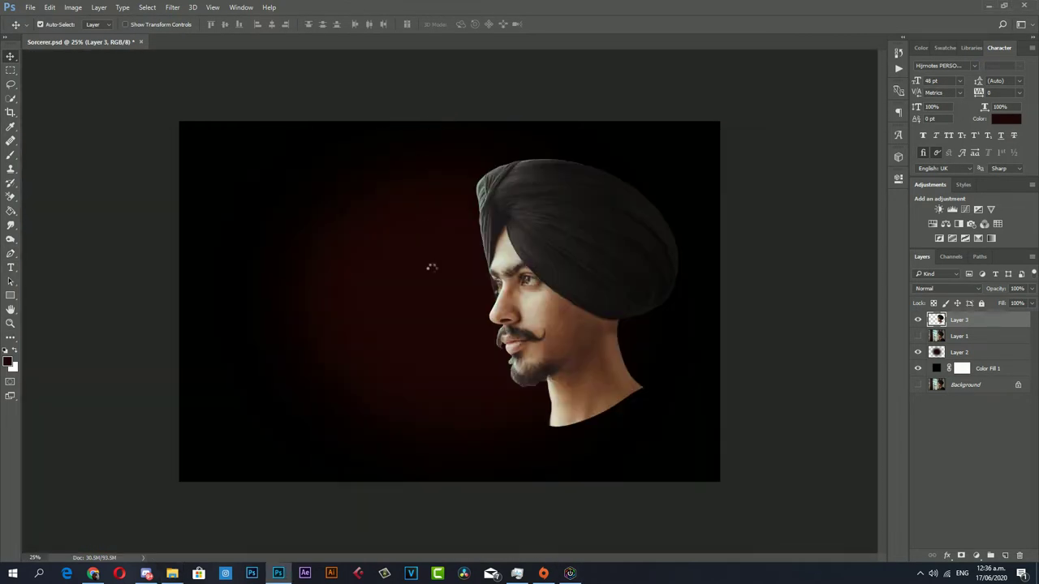
Place the hooded figure photo left of the head and commit it.
{"action": "left_click_drag", "start_coordinate": [430, 132], "coordinate": [495, 249]}
{"action": "left_click_drag", "start_coordinate": [468, 212], "coordinate": [357, 258]}
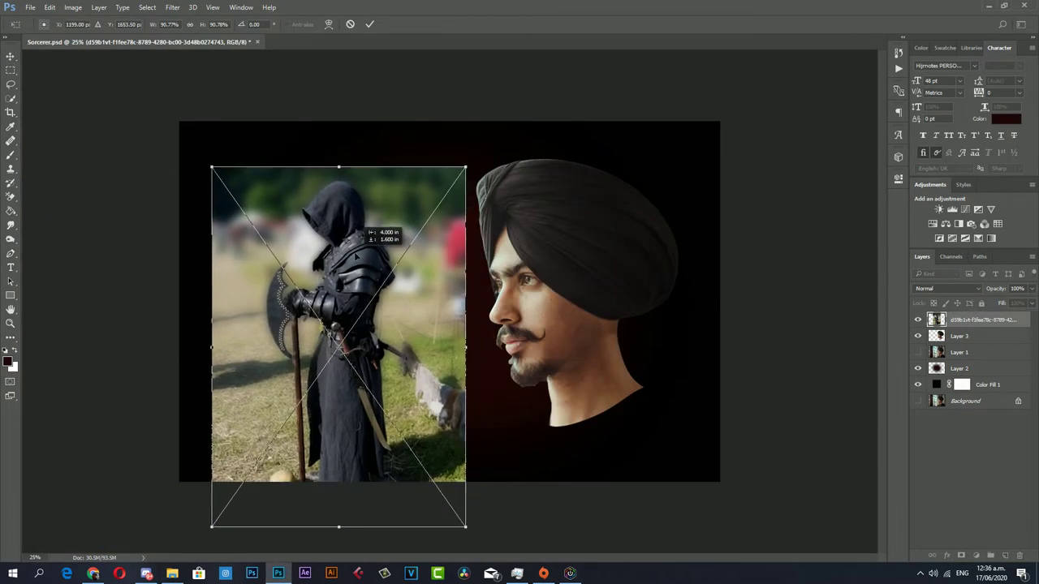
{"action": "key", "text": "Return"}
Copy the figure's hooded head and shoulders onto new Layer 4 with a rectangular selection.
{"action": "left_click", "coordinate": [11, 72]}
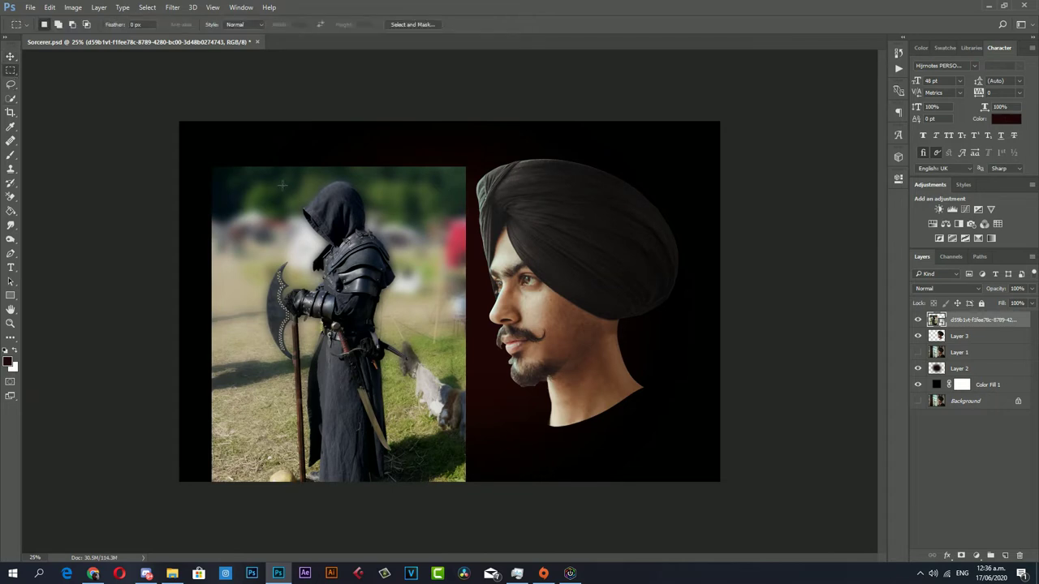
{"action": "left_click_drag", "start_coordinate": [280, 178], "coordinate": [411, 288]}
{"action": "key", "text": "ctrl+j"}
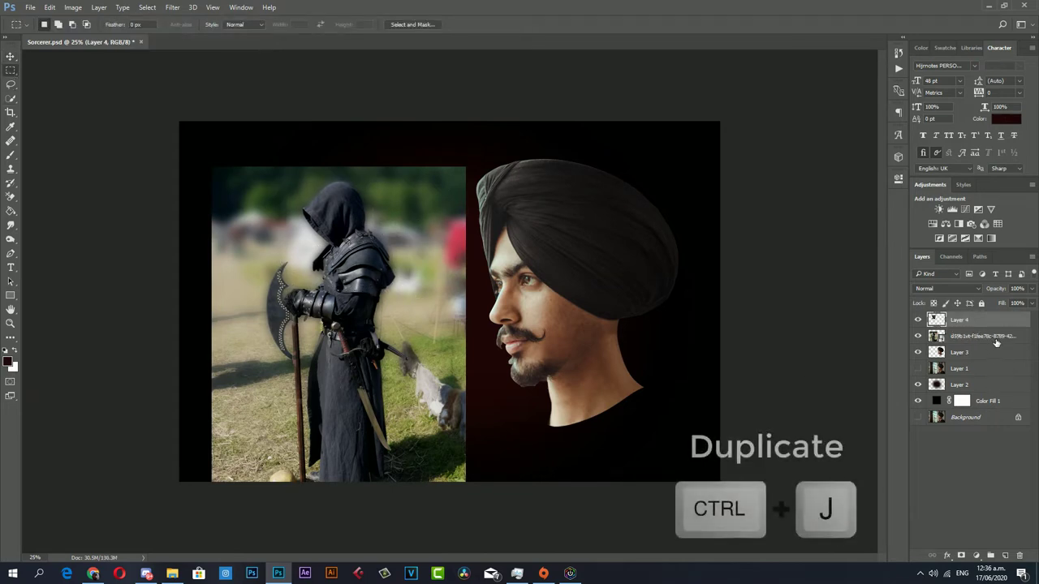
Convert Layer 4 to a smart object and hide the full figure layer.
{"action": "right_click", "coordinate": [1000, 364]}
{"action": "left_click", "coordinate": [884, 200]}
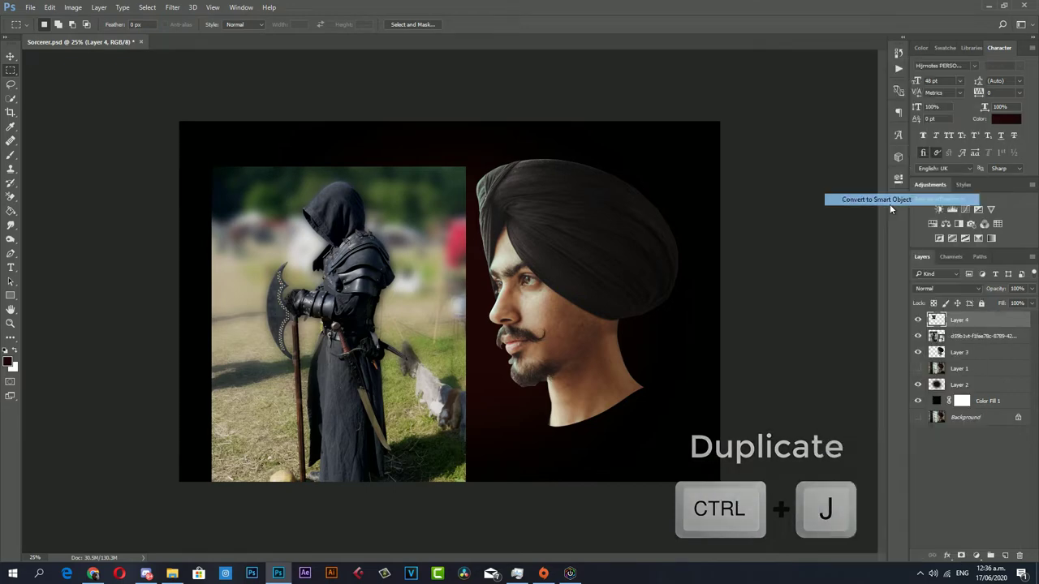
{"action": "left_click", "coordinate": [918, 336]}
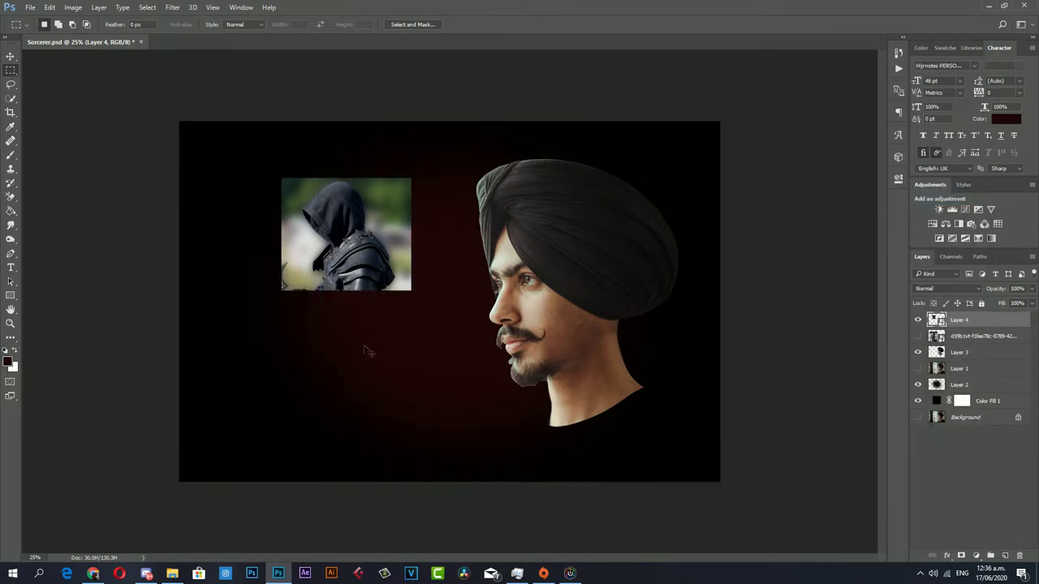
Scale the hood to about 360% width and position it over the man's head.
{"action": "key", "text": "ctrl+t"}
{"action": "left_click_drag", "start_coordinate": [412, 292], "coordinate": [641, 486]}
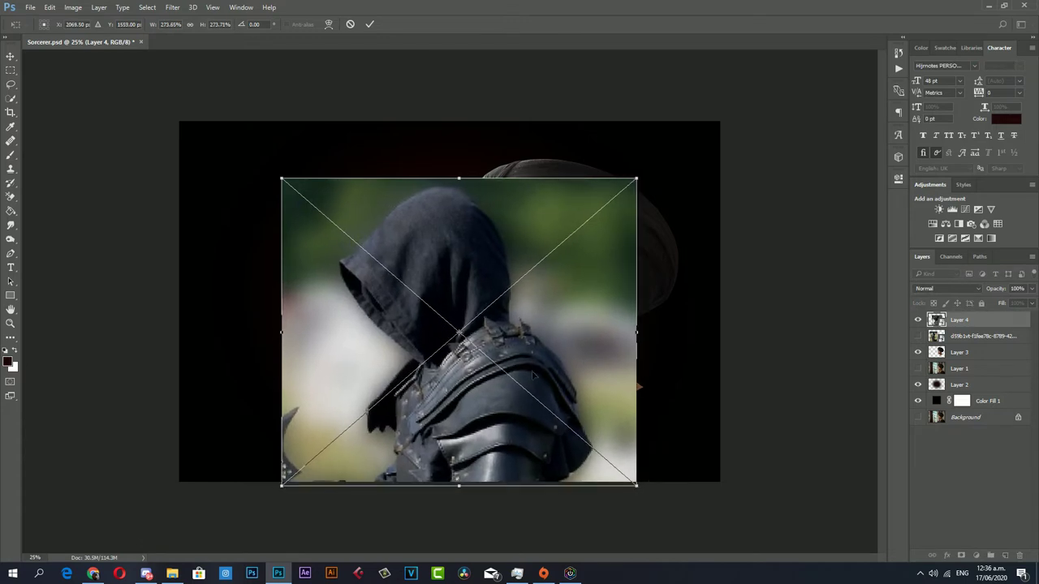
{"action": "left_click_drag", "start_coordinate": [407, 332], "coordinate": [355, 288]}
{"action": "left_click_drag", "start_coordinate": [586, 440], "coordinate": [649, 487]}
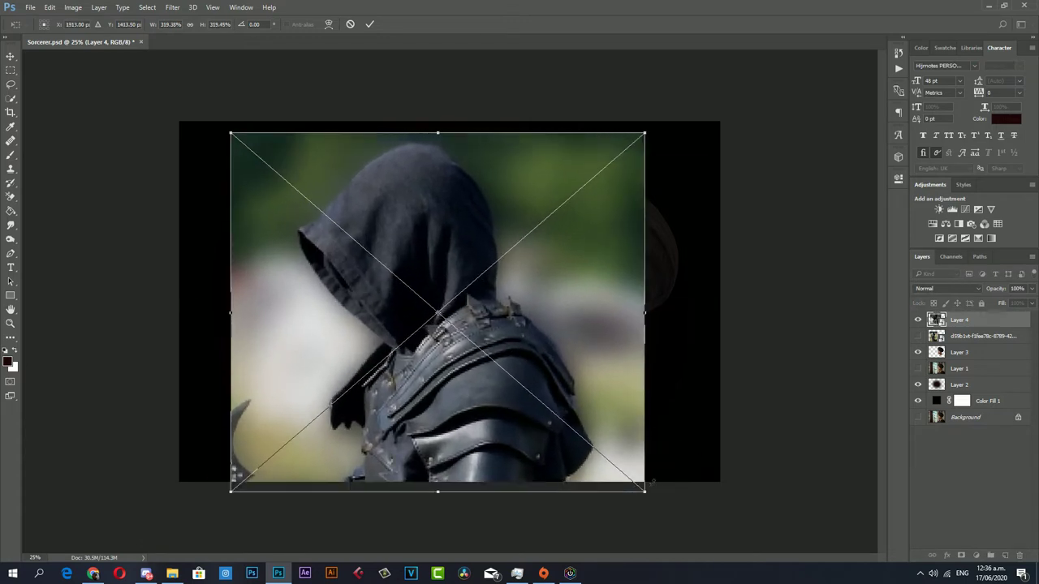
{"action": "mouse_move", "coordinate": [535, 298]}
{"action": "left_mouse_down"}
{"action": "mouse_move", "coordinate": [663, 349]}
{"action": "mouse_move", "coordinate": [664, 369]}
{"action": "left_mouse_up"}
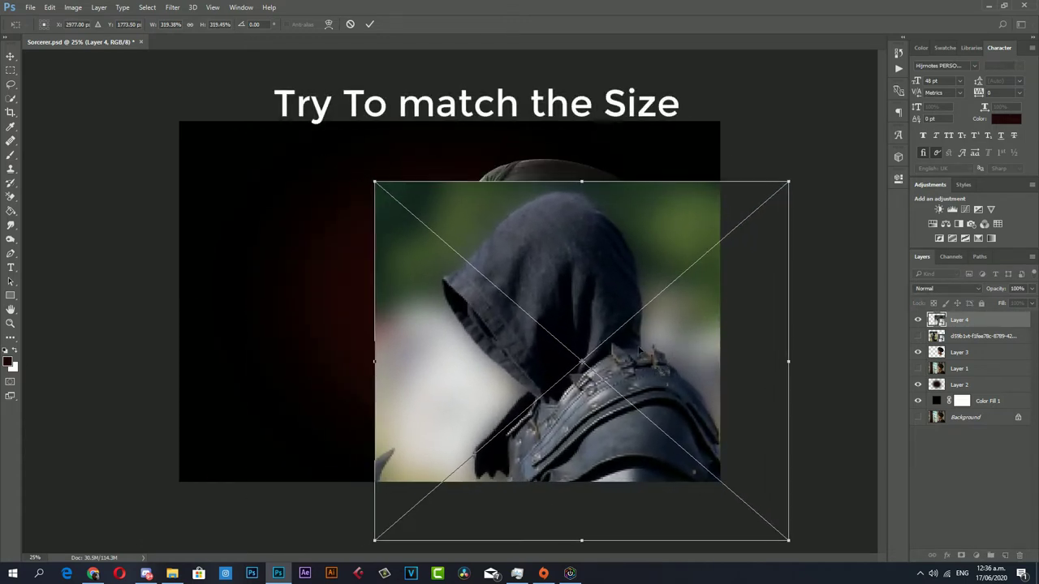
{"action": "left_click_drag", "start_coordinate": [788, 181], "coordinate": [812, 161]}
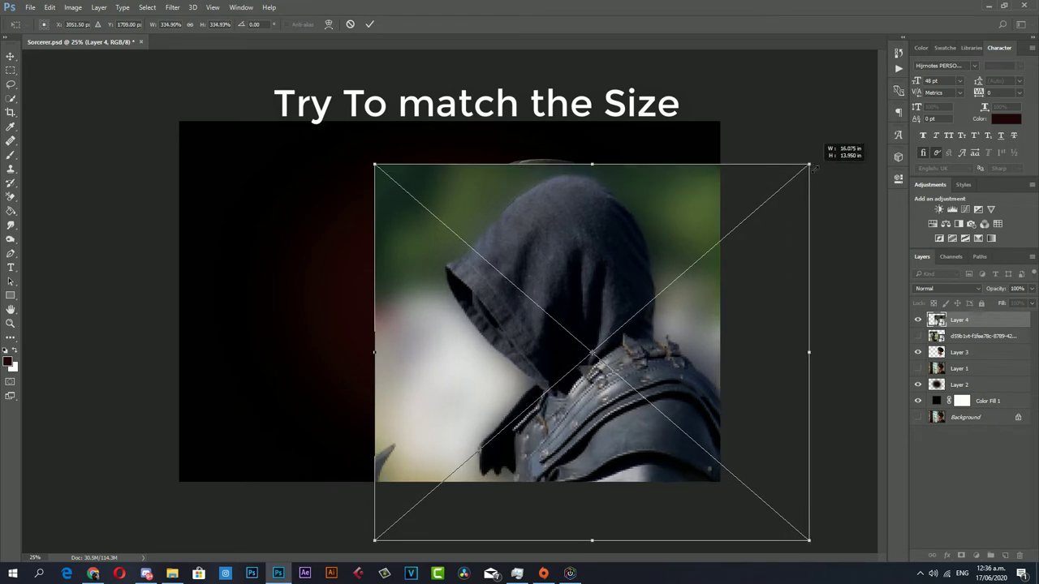
{"action": "mouse_move", "coordinate": [699, 220]}
{"action": "left_mouse_down"}
{"action": "mouse_move", "coordinate": [475, 282]}
{"action": "mouse_move", "coordinate": [669, 239]}
{"action": "left_mouse_up"}
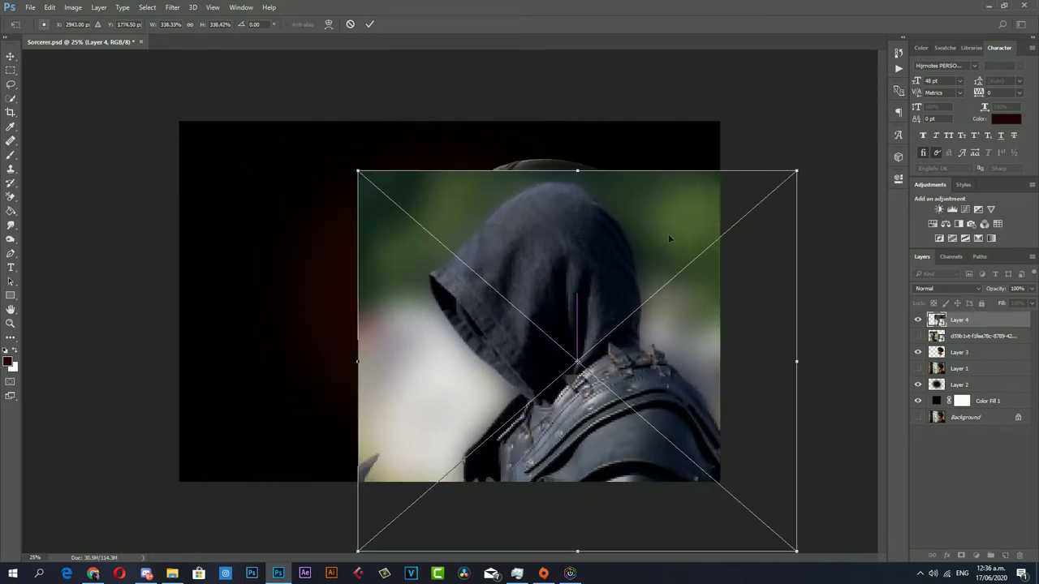
{"action": "left_click_drag", "start_coordinate": [356, 170], "coordinate": [326, 139]}
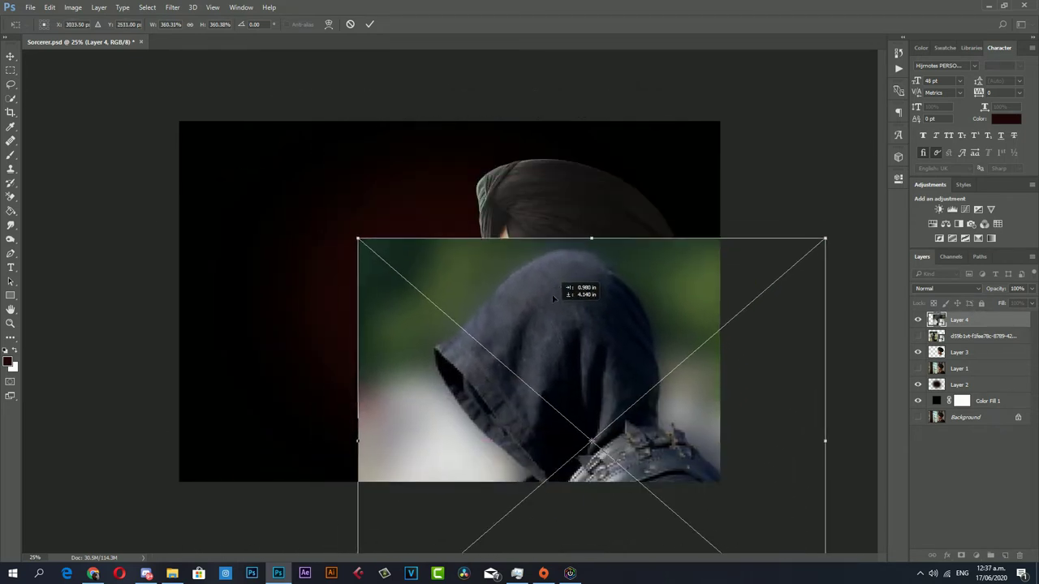
{"action": "mouse_move", "coordinate": [521, 209]}
{"action": "left_mouse_down"}
{"action": "mouse_move", "coordinate": [540, 248]}
{"action": "mouse_move", "coordinate": [536, 203]}
{"action": "left_mouse_up"}
{"action": "key", "text": "Return"}
{"action": "key", "text": "m"}
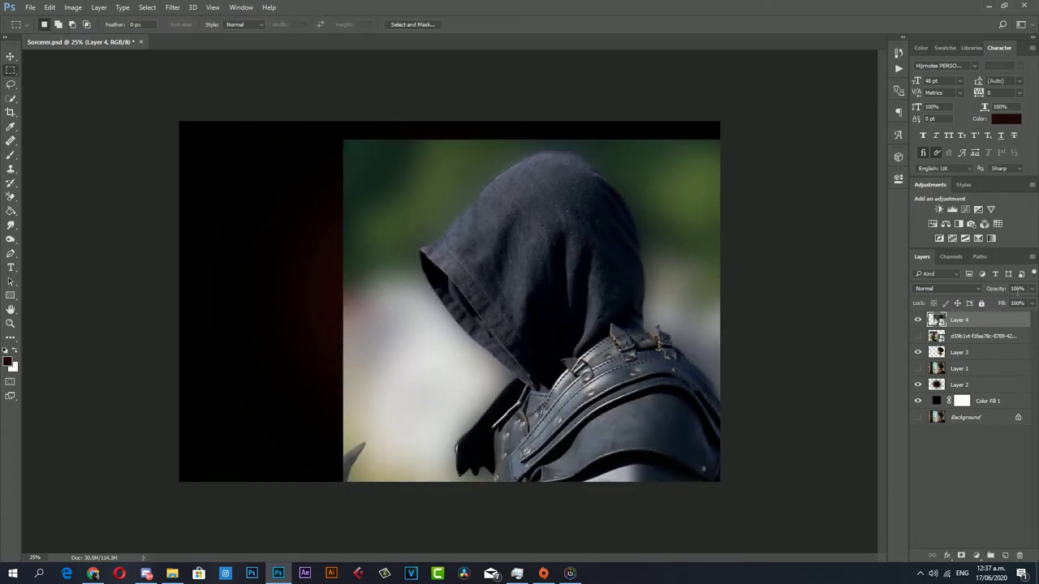
Lower Layer 4's opacity to align the hood over the head, then restore full opacity.
{"action": "left_click", "coordinate": [995, 304]}
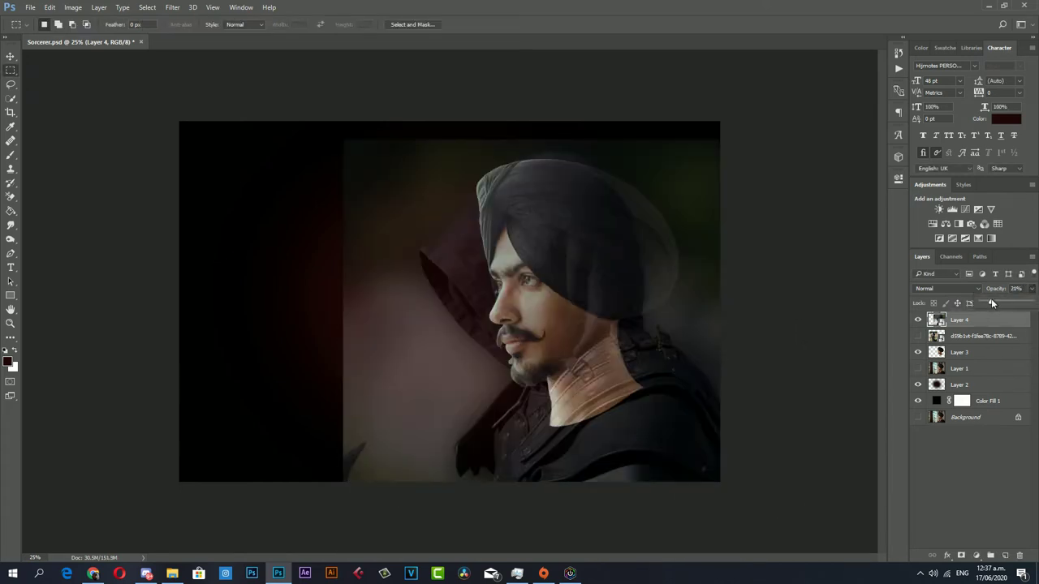
{"action": "left_click", "coordinate": [11, 56]}
{"action": "left_click_drag", "start_coordinate": [519, 369], "coordinate": [608, 410]}
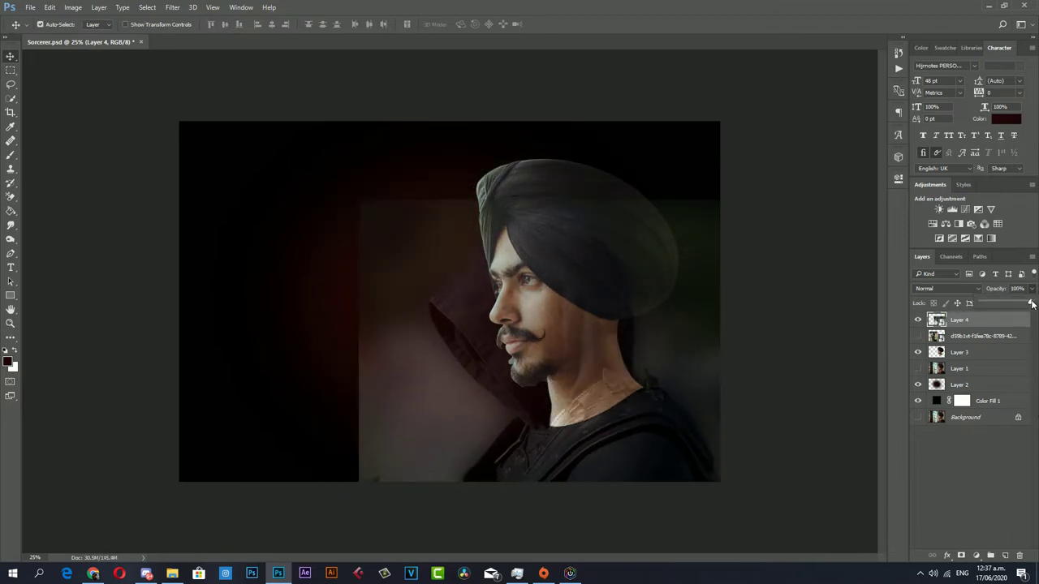
{"action": "key", "text": "z"}
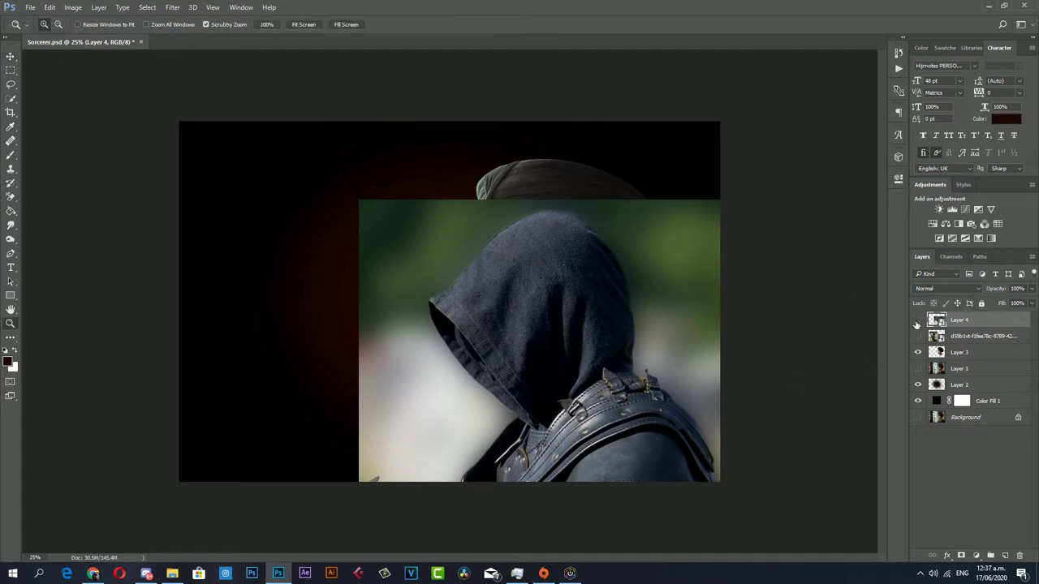
{"action": "left_click", "coordinate": [917, 322]}
Toggle the hood layer's visibility to compare, then zoom in on the hood's lower left edge.
{"action": "left_click", "coordinate": [917, 321]}
{"action": "left_click", "coordinate": [917, 321]}
{"action": "left_click", "coordinate": [917, 321]}
{"action": "left_click_drag", "start_coordinate": [617, 388], "coordinate": [653, 363]}
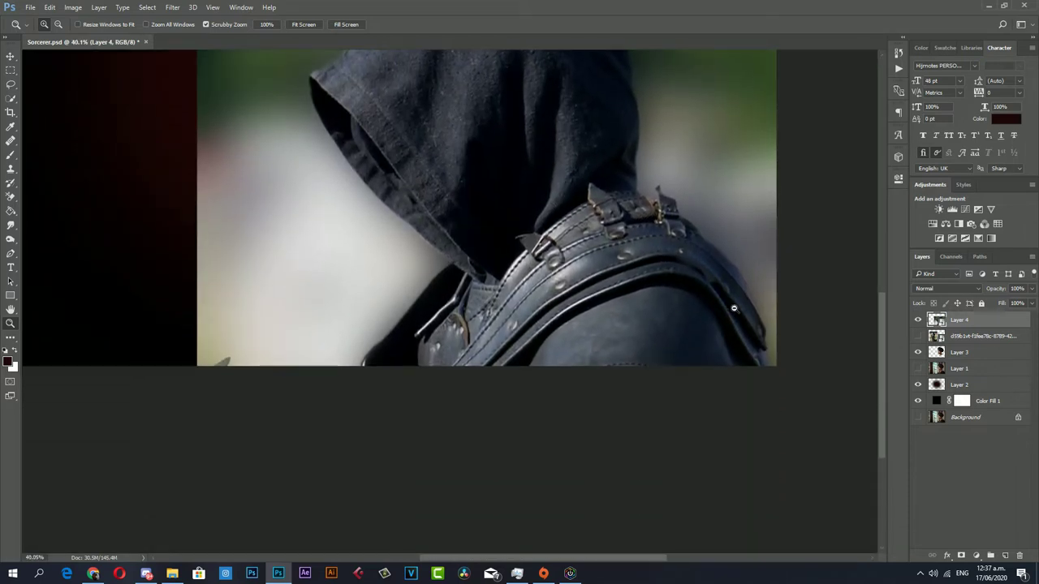
{"action": "mouse_move", "coordinate": [732, 308]}
{"action": "left_mouse_down"}
{"action": "mouse_move", "coordinate": [768, 506]}
{"action": "mouse_move", "coordinate": [529, 450]}
{"action": "left_mouse_up"}
{"action": "mouse_move", "coordinate": [451, 478]}
{"action": "left_mouse_down"}
{"action": "mouse_move", "coordinate": [433, 469]}
{"action": "mouse_move", "coordinate": [475, 470]}
{"action": "left_mouse_up"}
Start a Pen path with anchors along the hood's top edge at 257% zoom.
{"action": "key", "text": "p"}
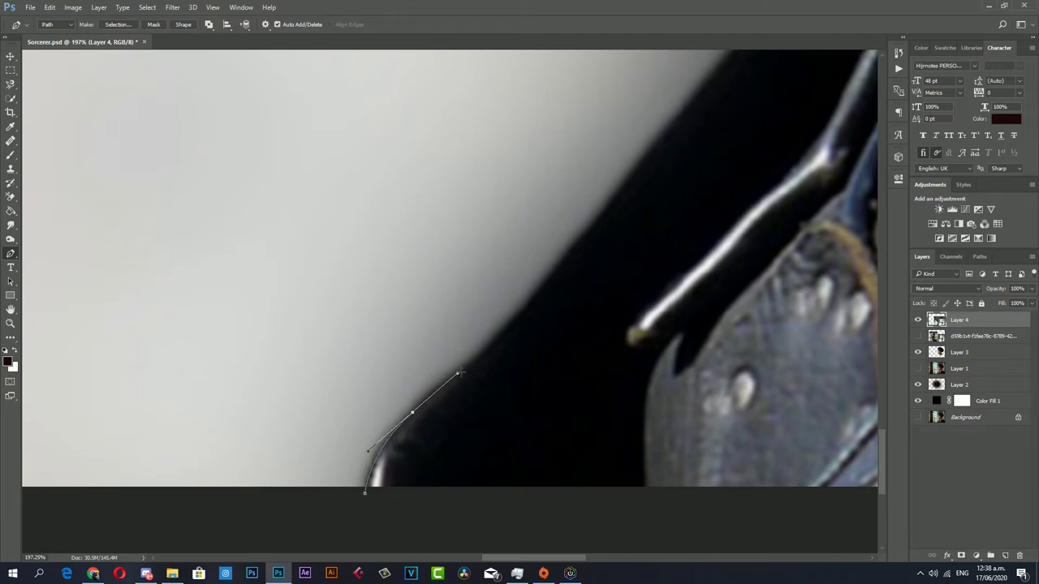
{"action": "left_click_drag", "start_coordinate": [487, 351], "coordinate": [487, 508]}
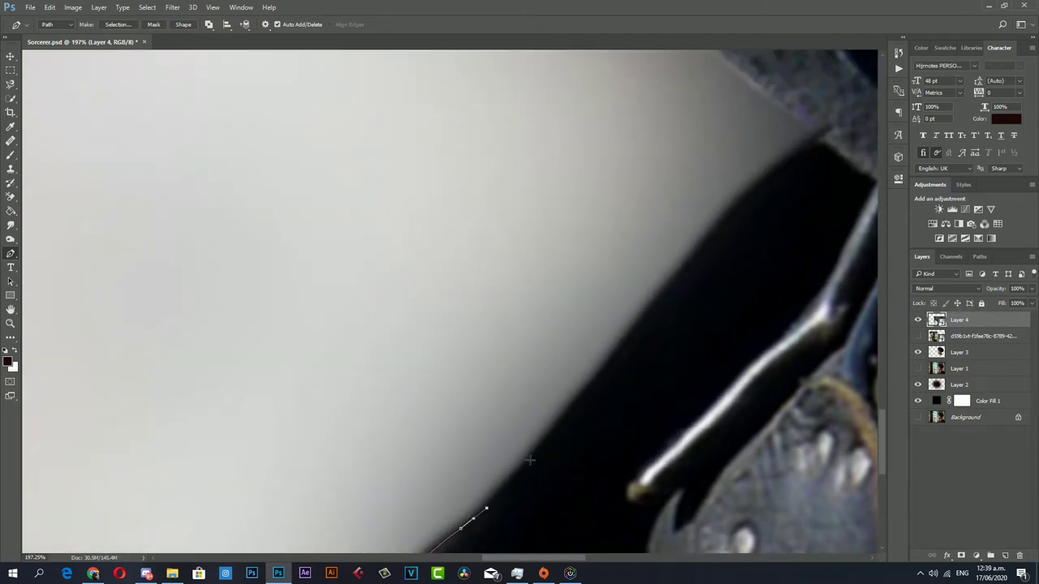
{"action": "mouse_move", "coordinate": [567, 414]}
{"action": "left_mouse_down"}
{"action": "mouse_move", "coordinate": [640, 433]}
{"action": "mouse_move", "coordinate": [617, 406]}
{"action": "mouse_move", "coordinate": [568, 422]}
{"action": "mouse_move", "coordinate": [513, 416]}
{"action": "left_mouse_up"}
{"action": "mouse_move", "coordinate": [387, 367]}
{"action": "left_mouse_down"}
{"action": "mouse_move", "coordinate": [133, 313]}
{"action": "mouse_move", "coordinate": [241, 362]}
{"action": "left_mouse_up"}
{"action": "left_click", "coordinate": [341, 191]}
{"action": "key", "text": "ctrl+minus"}
{"action": "key", "text": "ctrl+minus"}
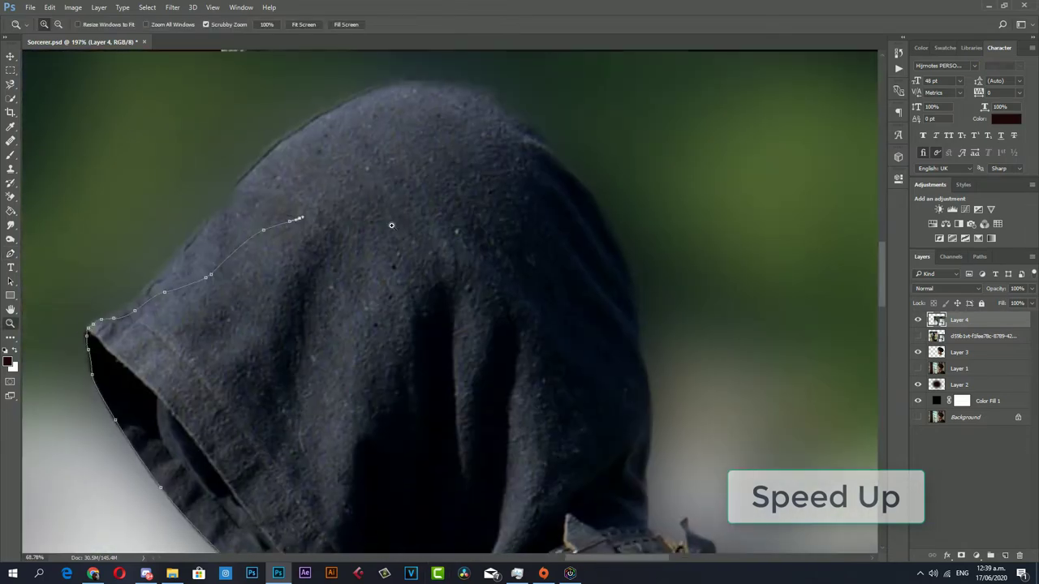
{"action": "key", "text": "ctrl+plus"}
{"action": "key", "text": "ctrl+plus"}
{"action": "left_click", "coordinate": [517, 204]}
{"action": "left_click", "coordinate": [554, 247]}
Continue the path along the cloak edge to where the hood meets the armor.
{"action": "scroll", "coordinate": [603, 297], "scroll_direction": "down", "scroll_amount": 2}
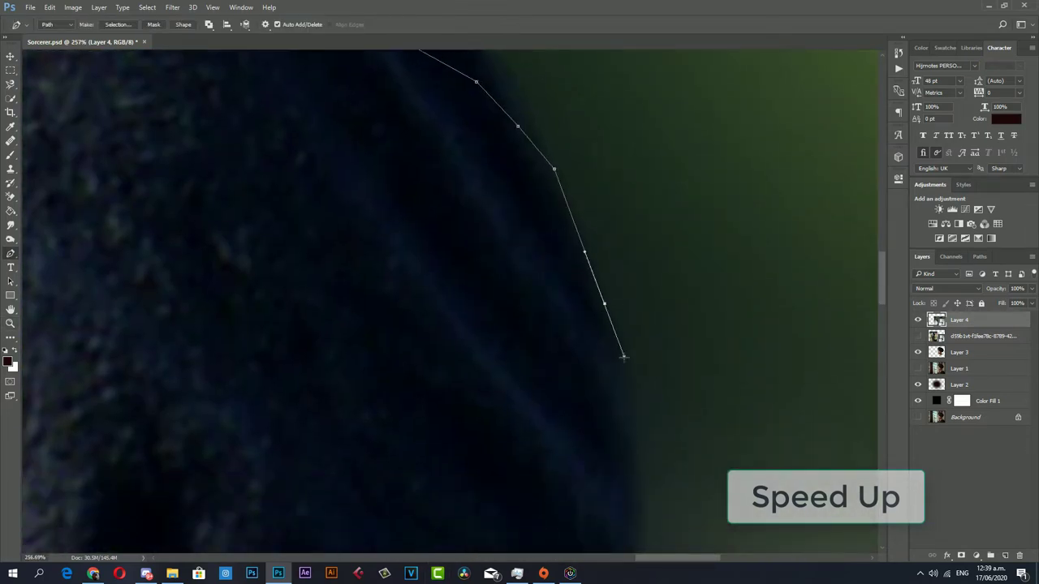
{"action": "scroll", "coordinate": [627, 363], "scroll_direction": "down", "scroll_amount": 2}
{"action": "left_click", "coordinate": [649, 381]}
{"action": "scroll", "coordinate": [649, 382], "scroll_direction": "down", "scroll_amount": 2}
{"action": "left_click", "coordinate": [688, 398]}
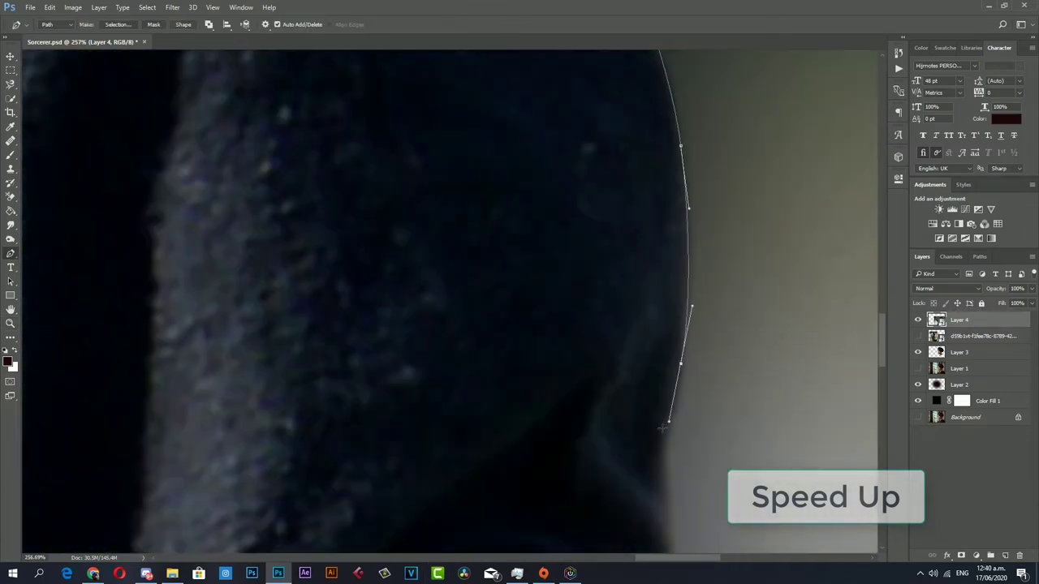
{"action": "scroll", "coordinate": [668, 424], "scroll_direction": "down", "scroll_amount": 2}
{"action": "left_click", "coordinate": [672, 355]}
{"action": "scroll", "coordinate": [673, 355], "scroll_direction": "down", "scroll_amount": 4}
{"action": "left_click", "coordinate": [672, 267]}
Outline the small armor spike up to its tip and back down.
{"action": "scroll", "coordinate": [475, 376], "scroll_direction": "right", "scroll_amount": 10}
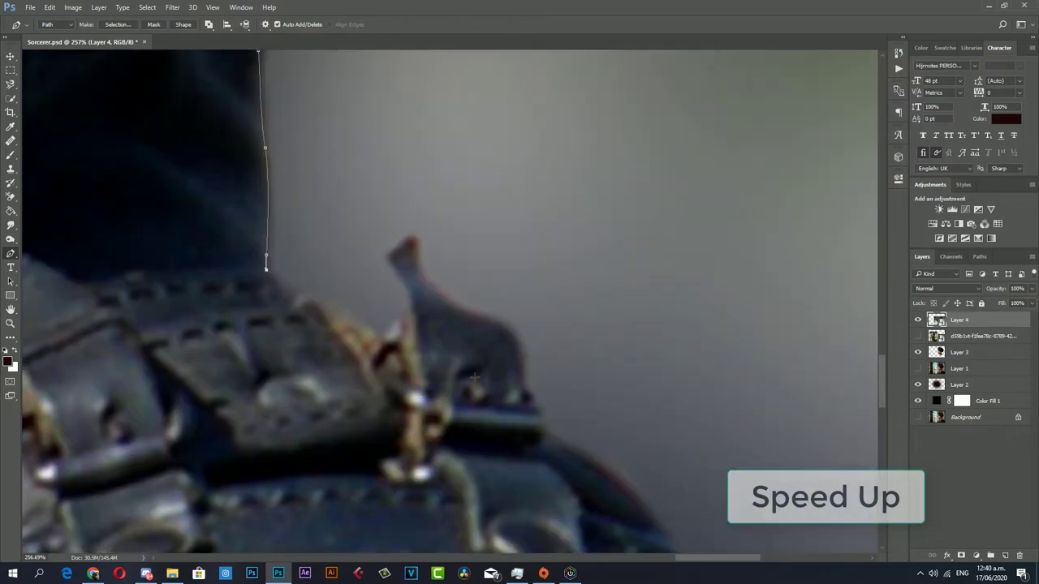
{"action": "left_click", "coordinate": [408, 309]}
{"action": "left_click", "coordinate": [407, 287]}
{"action": "left_click", "coordinate": [388, 258]}
{"action": "left_click", "coordinate": [409, 237]}
{"action": "left_click", "coordinate": [419, 261]}
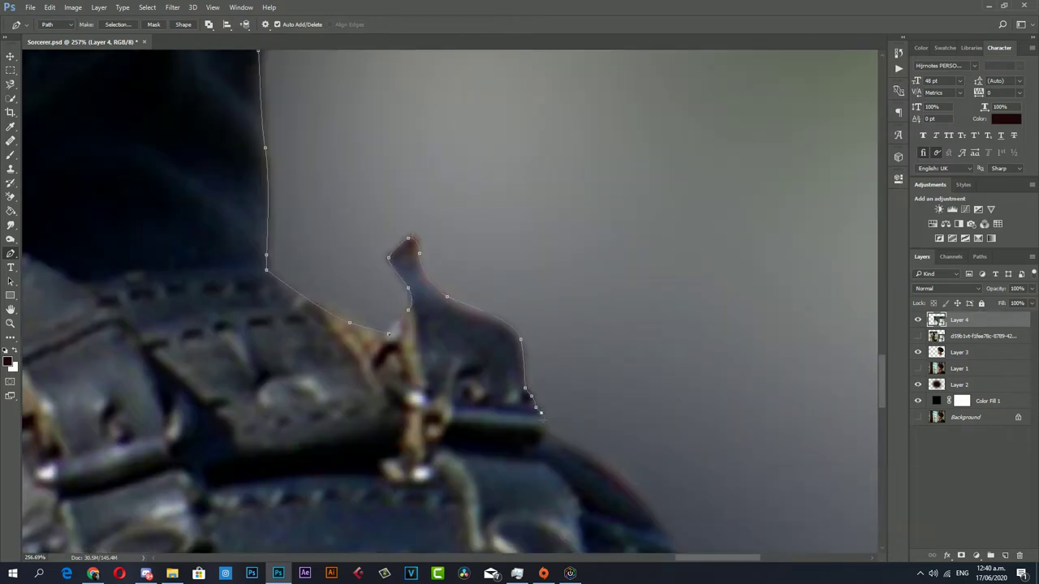
Carry the path along the armor and down the shoulder edge, then fit the image on screen.
{"action": "scroll", "coordinate": [540, 413], "scroll_direction": "down", "scroll_amount": 2}
{"action": "scroll", "coordinate": [411, 262], "scroll_direction": "right", "scroll_amount": 2}
{"action": "left_click", "coordinate": [503, 377]}
{"action": "scroll", "coordinate": [503, 377], "scroll_direction": "down", "scroll_amount": 2}
{"action": "left_click", "coordinate": [380, 267]}
{"action": "left_click", "coordinate": [438, 335]}
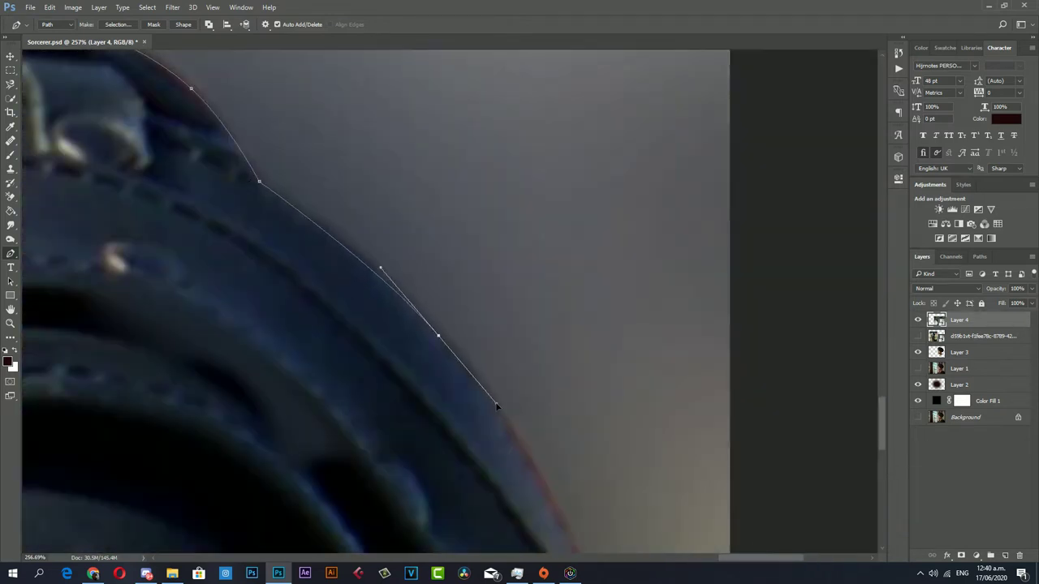
{"action": "scroll", "coordinate": [497, 406], "scroll_direction": "down", "scroll_amount": 3}
{"action": "left_click", "coordinate": [518, 295]}
{"action": "left_click", "coordinate": [548, 349]}
{"action": "left_click", "coordinate": [578, 405]}
{"action": "scroll", "coordinate": [627, 375], "scroll_direction": "down", "scroll_amount": 4}
{"action": "key", "text": "ctrl+0"}
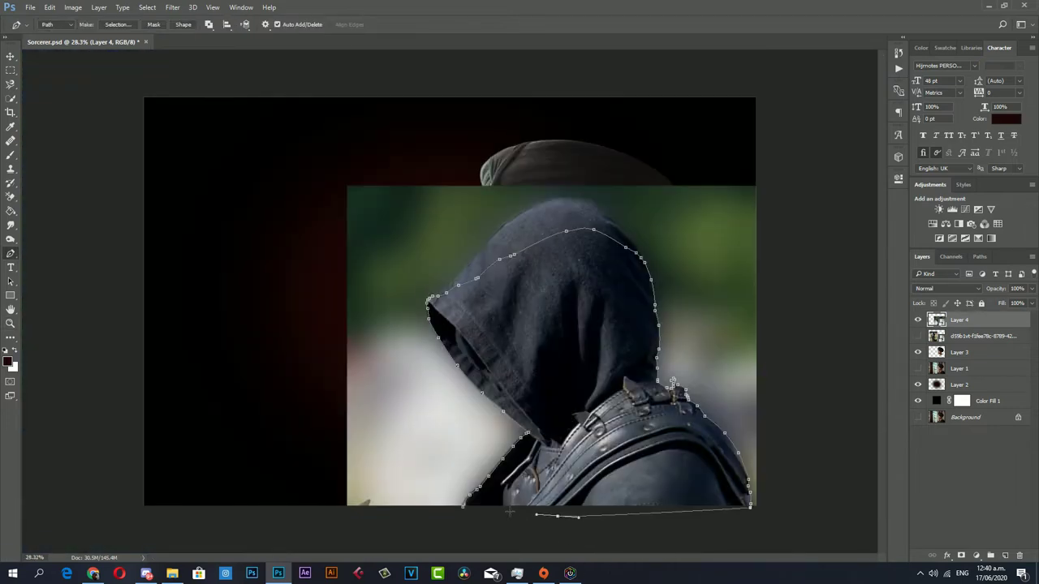
Convert the hood path to a selection, copy it to a new layer, and hide Layer 4.
{"action": "right_click", "coordinate": [576, 139]}
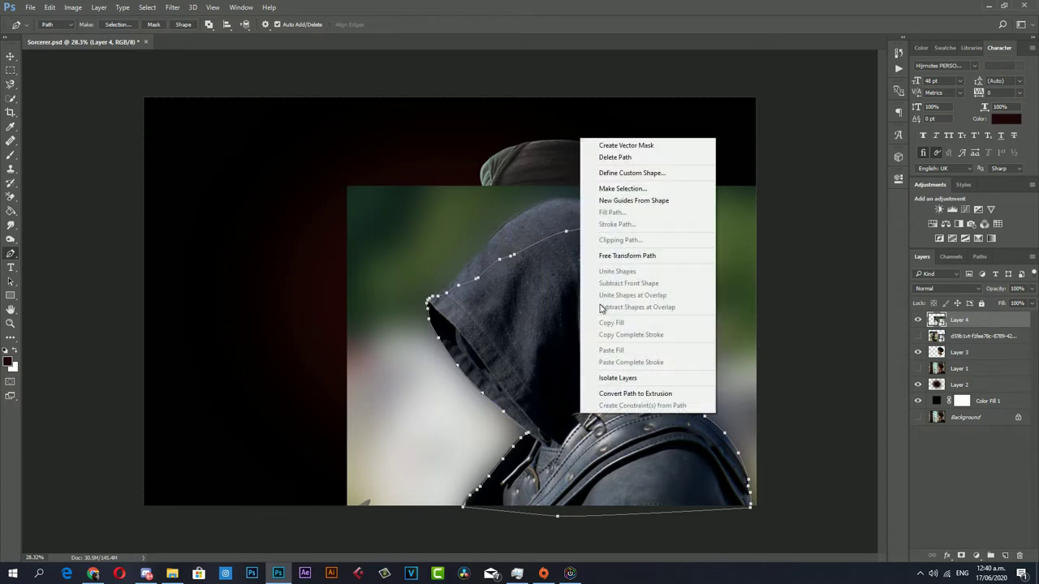
{"action": "left_click", "coordinate": [600, 203]}
{"action": "left_click", "coordinate": [581, 167]}
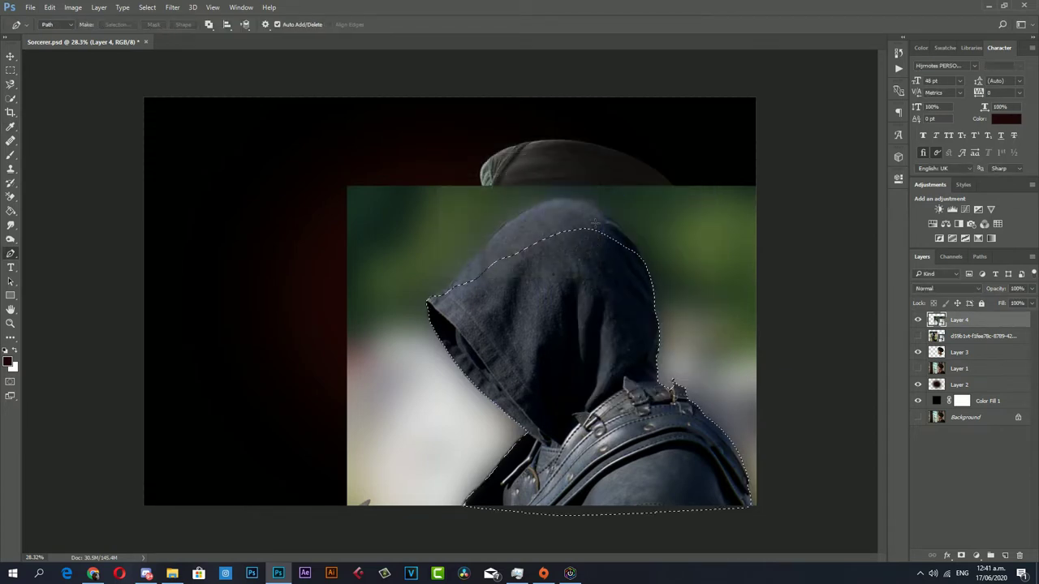
{"action": "key", "text": "ctrl+j"}
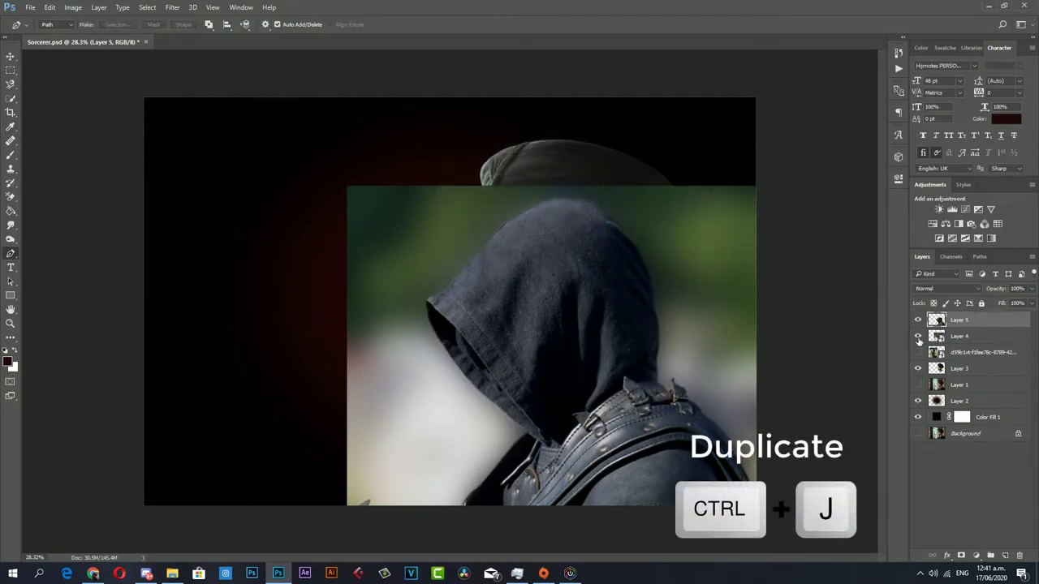
{"action": "left_click", "coordinate": [918, 336]}
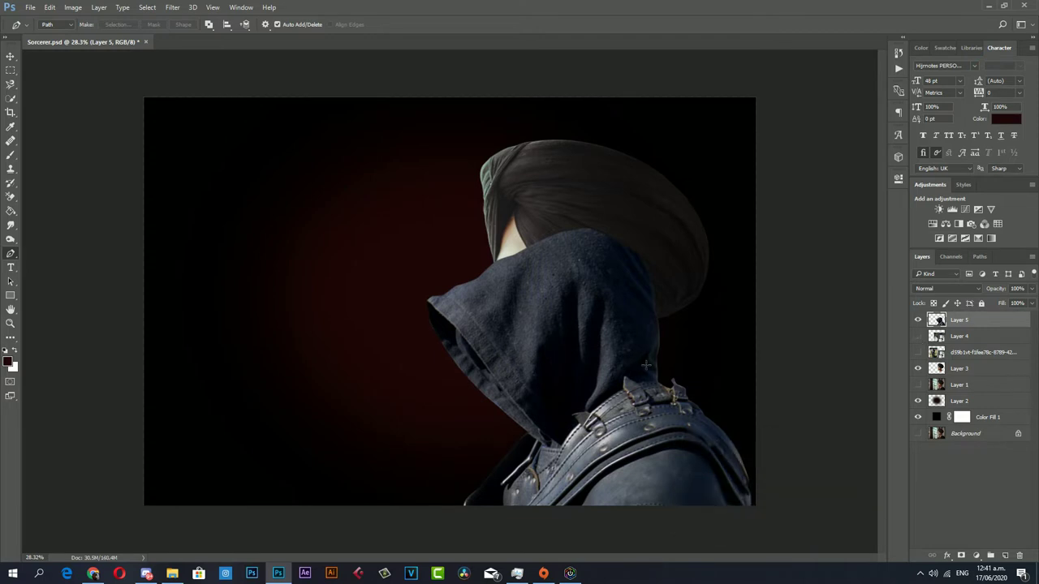
Zoom into the hood with the Zoom tool and return to the Pen tool.
{"action": "key", "text": "z"}
{"action": "mouse_move", "coordinate": [597, 383]}
{"action": "left_mouse_down"}
{"action": "mouse_move", "coordinate": [636, 382]}
{"action": "mouse_move", "coordinate": [653, 369]}
{"action": "mouse_move", "coordinate": [641, 341]}
{"action": "left_mouse_up"}
{"action": "key", "text": "p"}
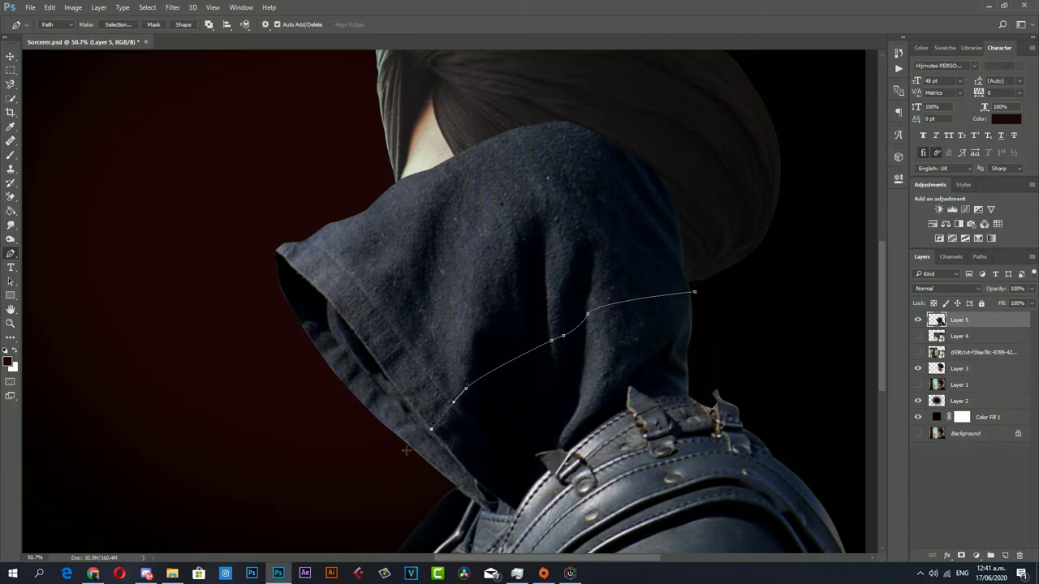
Trace a closed Pen path around the hood's upper part over the turban.
{"action": "left_click_drag", "start_coordinate": [433, 439], "coordinate": [437, 463]}
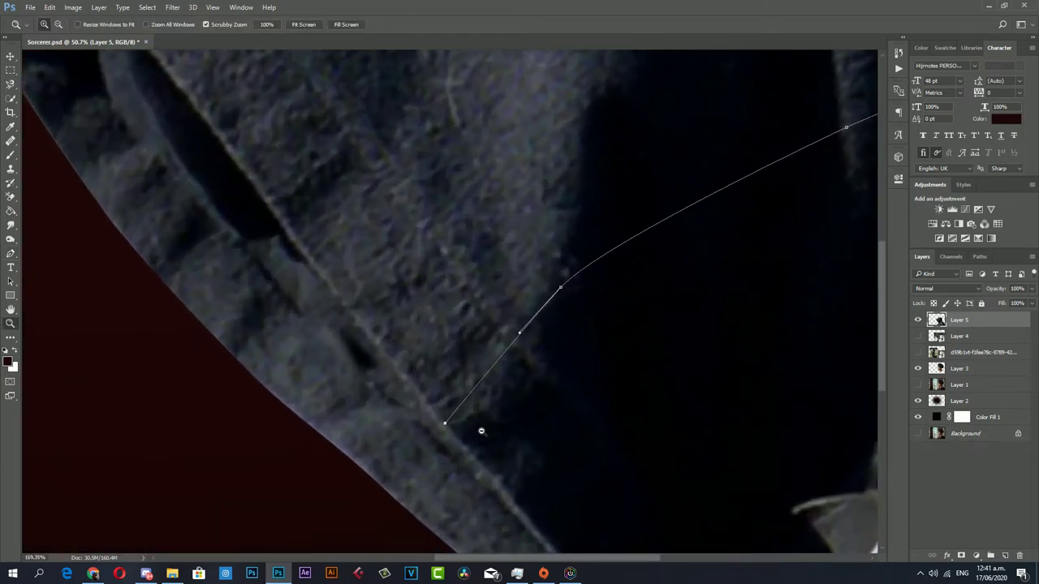
{"action": "key", "text": "p"}
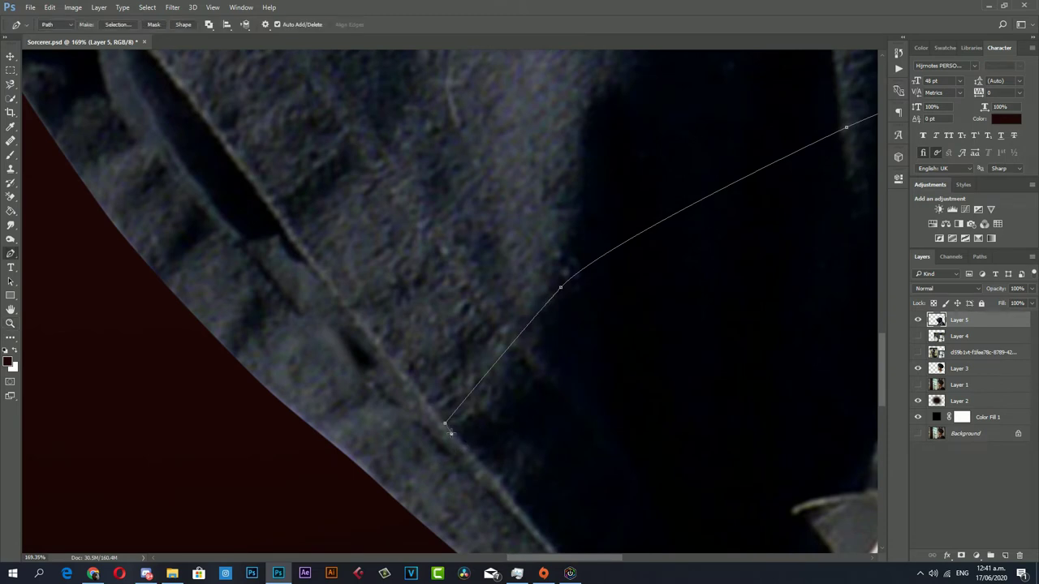
{"action": "left_click_drag", "start_coordinate": [451, 434], "coordinate": [451, 391]}
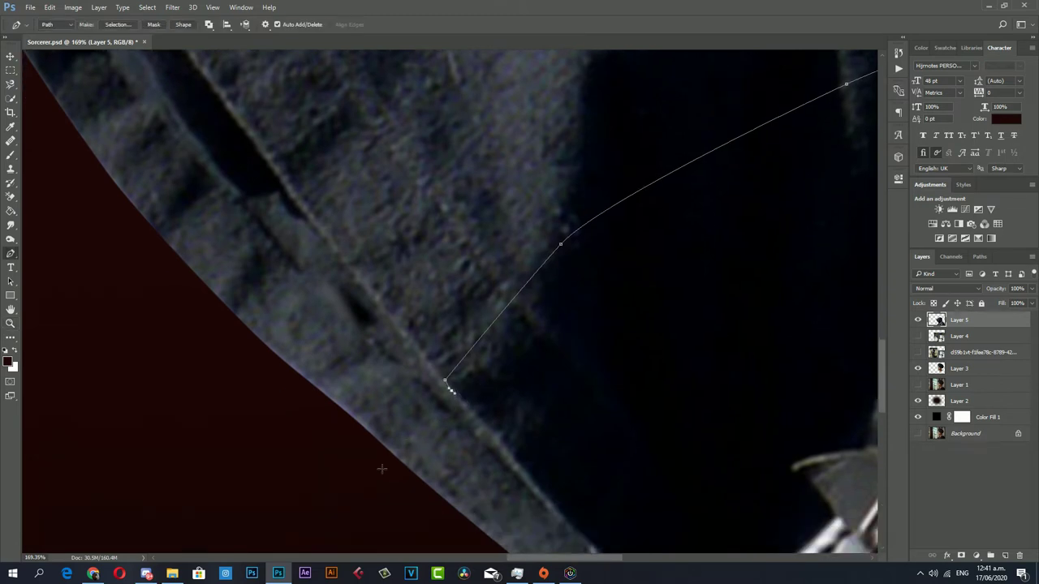
{"action": "key", "text": "z"}
{"action": "key", "text": "ctrl+0"}
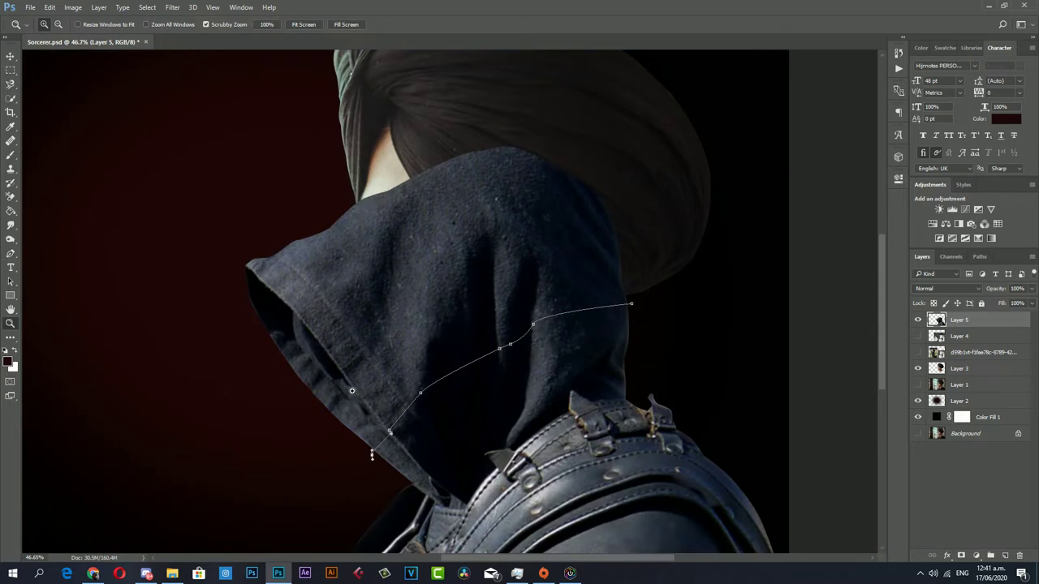
{"action": "key", "text": "p"}
{"action": "left_click_drag", "start_coordinate": [172, 335], "coordinate": [154, 268]}
{"action": "left_click_drag", "start_coordinate": [215, 130], "coordinate": [267, 127]}
{"action": "left_click_drag", "start_coordinate": [507, 96], "coordinate": [553, 96]}
{"action": "left_click_drag", "start_coordinate": [612, 113], "coordinate": [637, 146]}
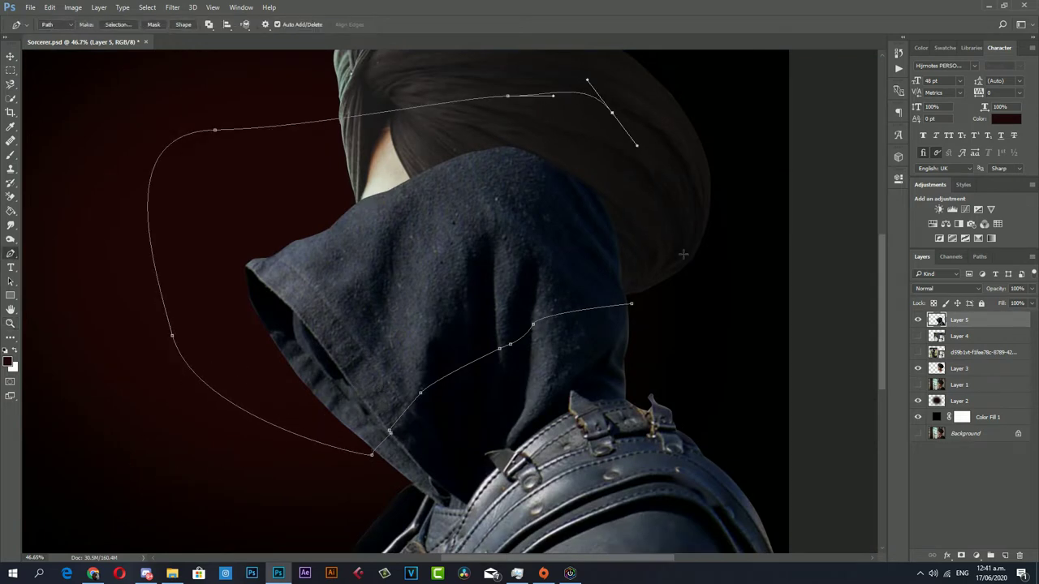
{"action": "left_click", "coordinate": [633, 307]}
Turn the path into a selection and shift it up and left over the hood.
{"action": "right_click", "coordinate": [604, 306]}
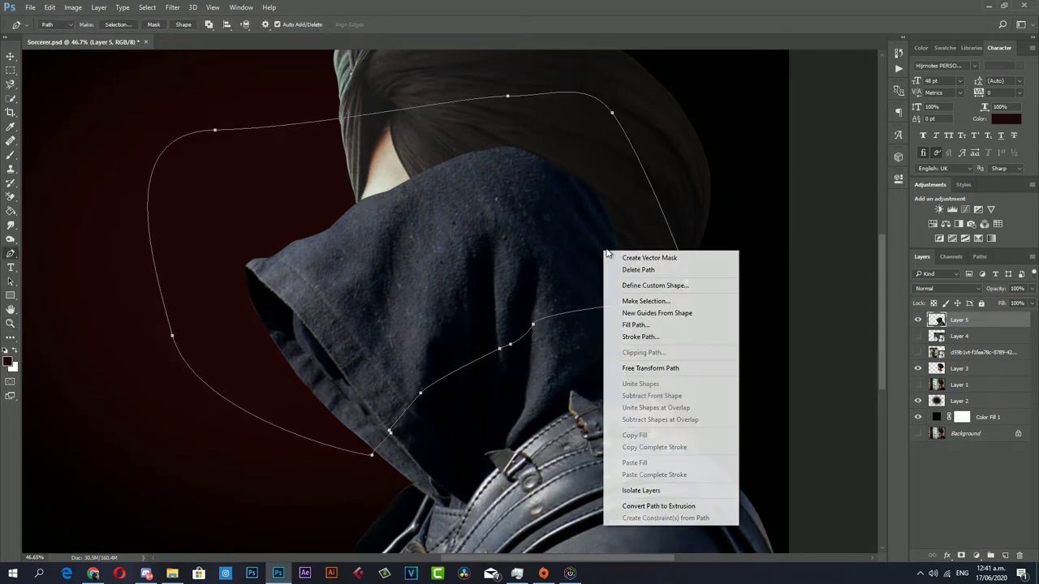
{"action": "left_click", "coordinate": [649, 310]}
{"action": "left_click", "coordinate": [579, 168]}
{"action": "key", "text": "b"}
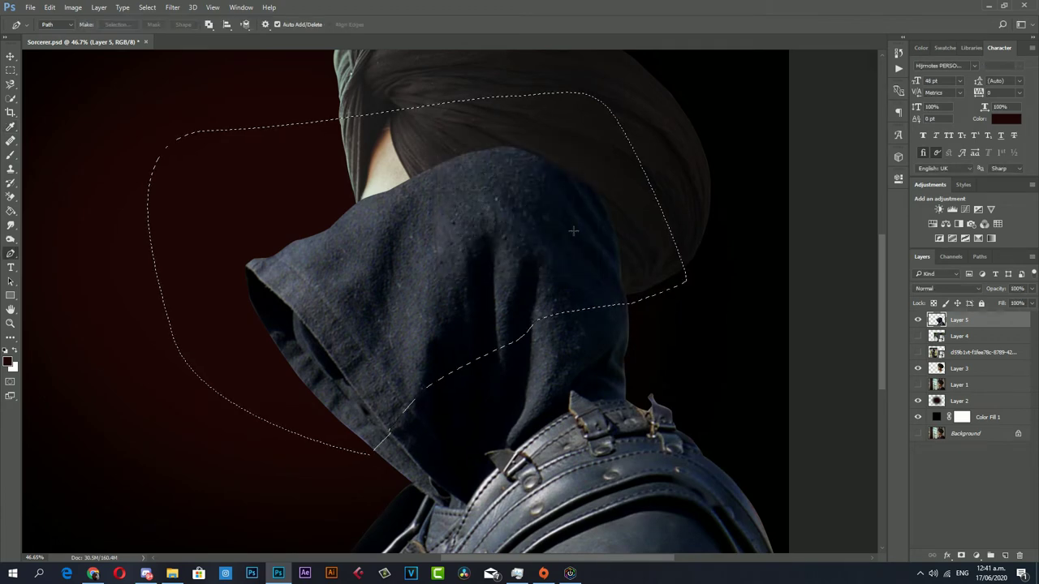
{"action": "scroll", "coordinate": [494, 388], "scroll_direction": "up", "scroll_amount": 3}
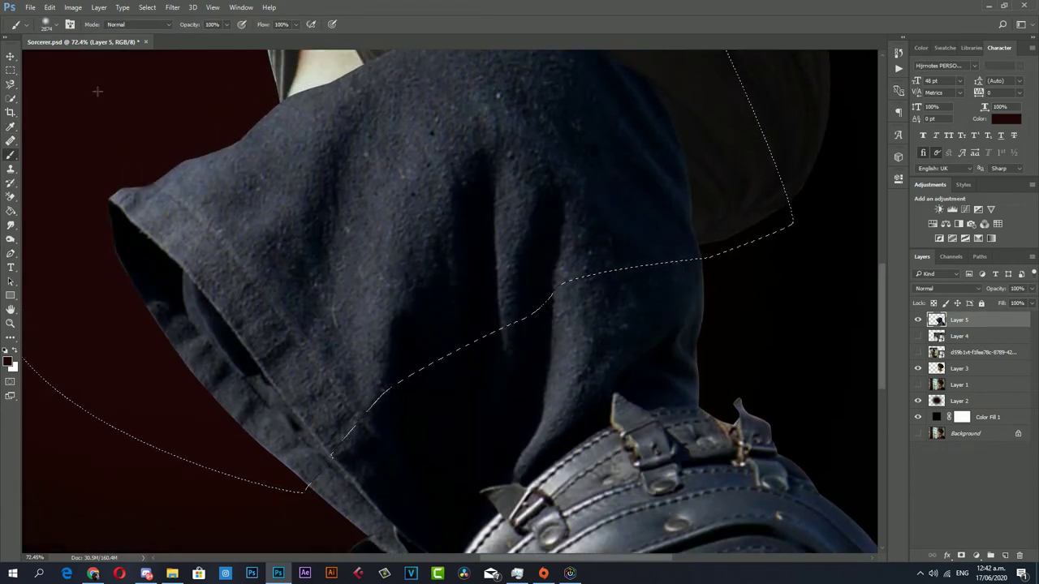
{"action": "left_click", "coordinate": [11, 70]}
{"action": "left_click_drag", "start_coordinate": [515, 299], "coordinate": [488, 279]}
Fine-tune the selection, delete the hood top to reveal the face, deselect, and zoom out.
{"action": "key", "text": "Delete"}
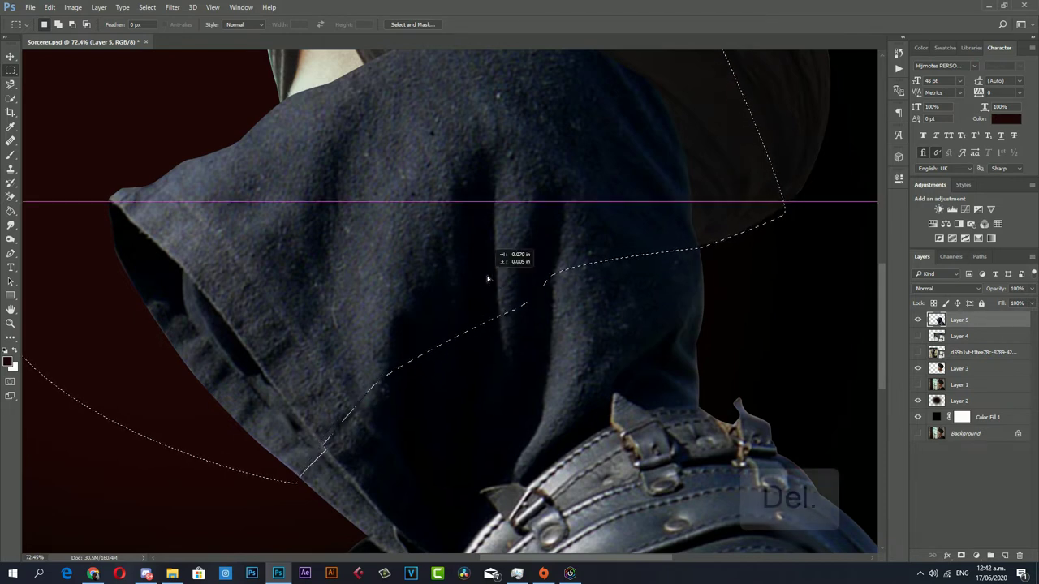
{"action": "left_click_drag", "start_coordinate": [488, 279], "coordinate": [483, 276]}
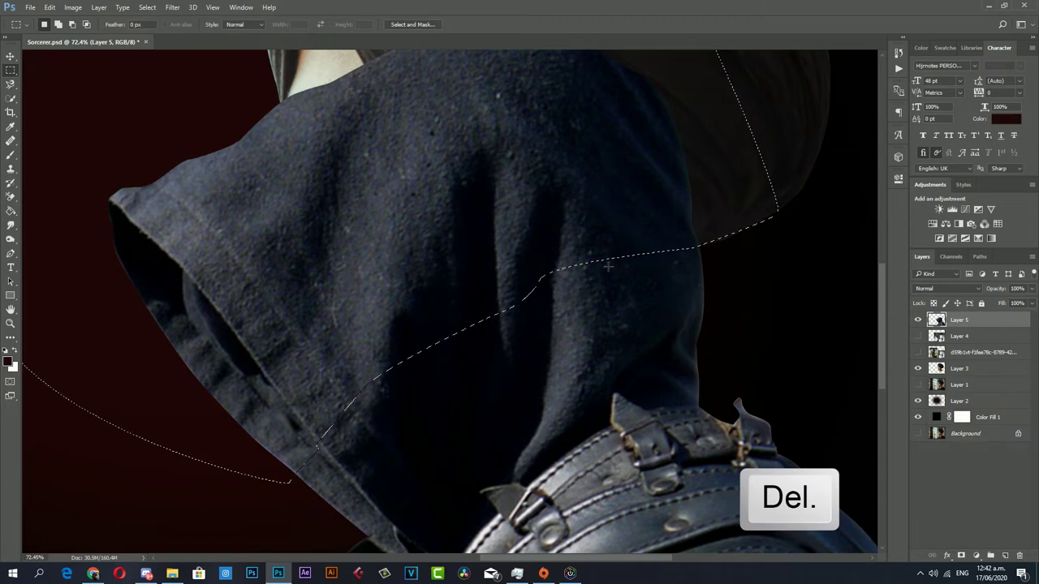
{"action": "key", "text": "Delete"}
{"action": "key", "text": "ctrl+d"}
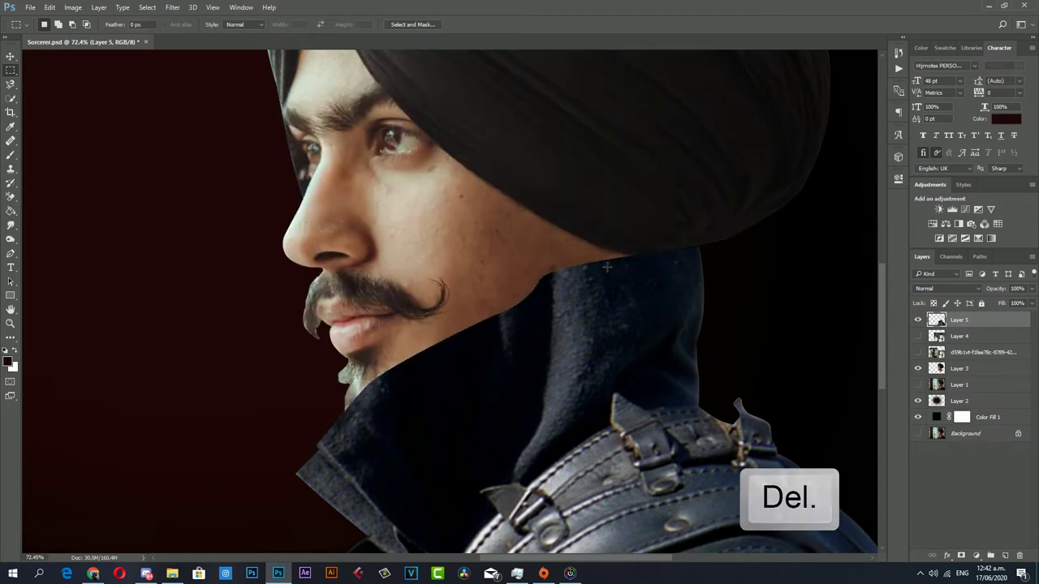
{"action": "key", "text": "z"}
{"action": "left_click_drag", "start_coordinate": [495, 350], "coordinate": [404, 329]}
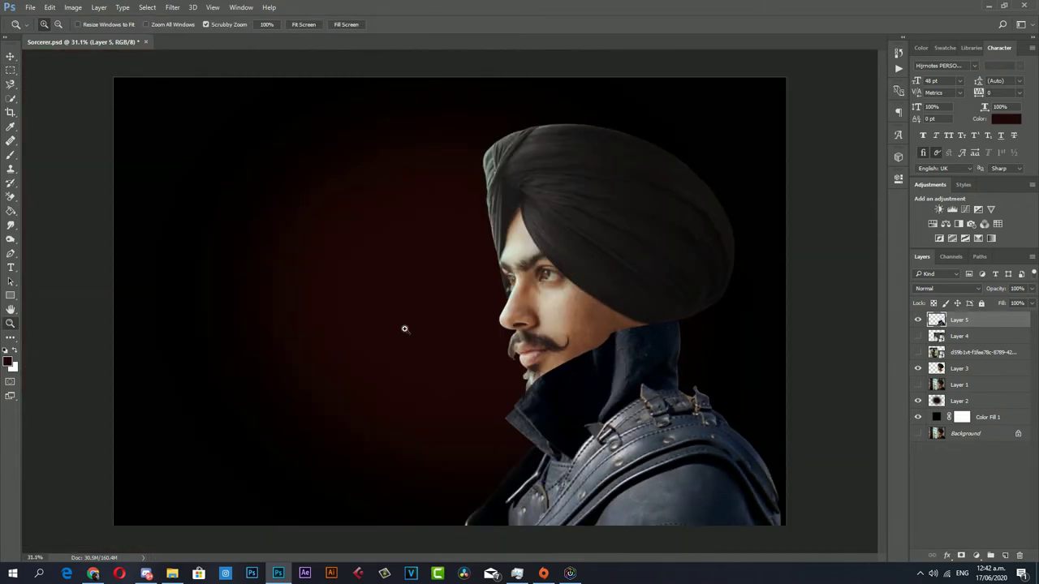
Zoom in on the chin and start a Pen path along the collar edge.
{"action": "left_click_drag", "start_coordinate": [587, 397], "coordinate": [586, 411]}
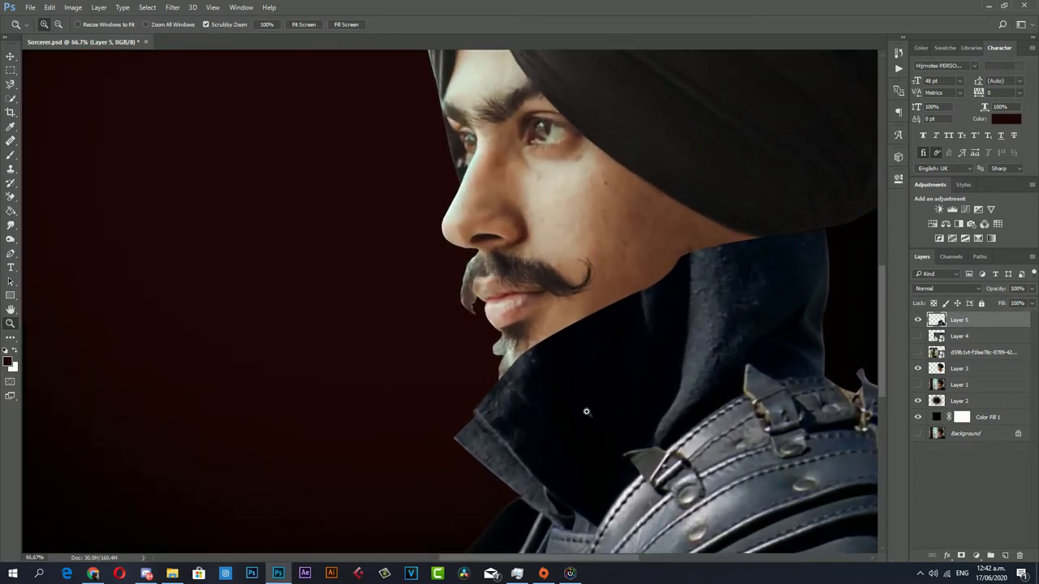
{"action": "left_click_drag", "start_coordinate": [560, 556], "coordinate": [552, 446]}
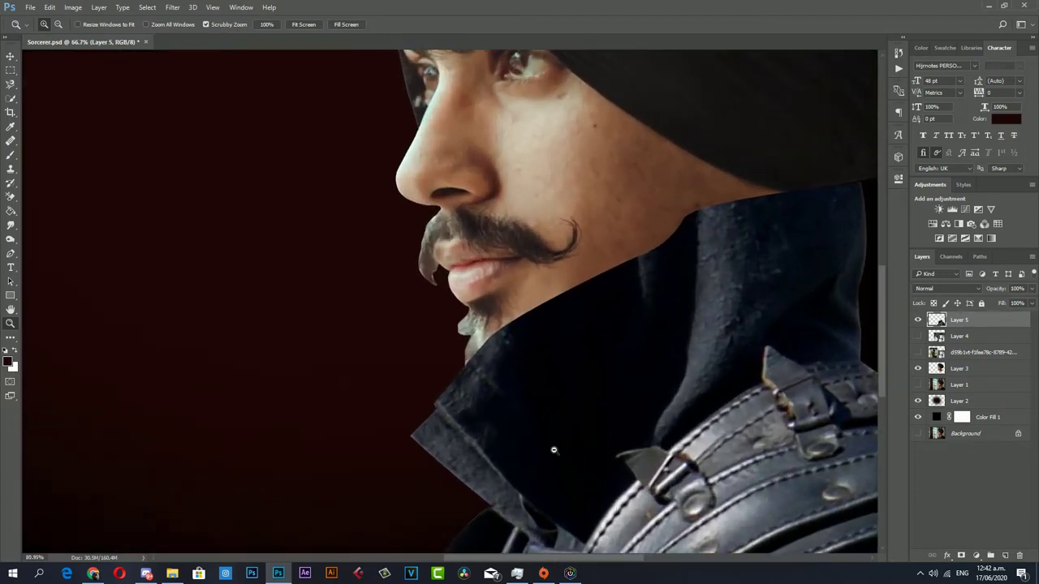
{"action": "key", "text": "p"}
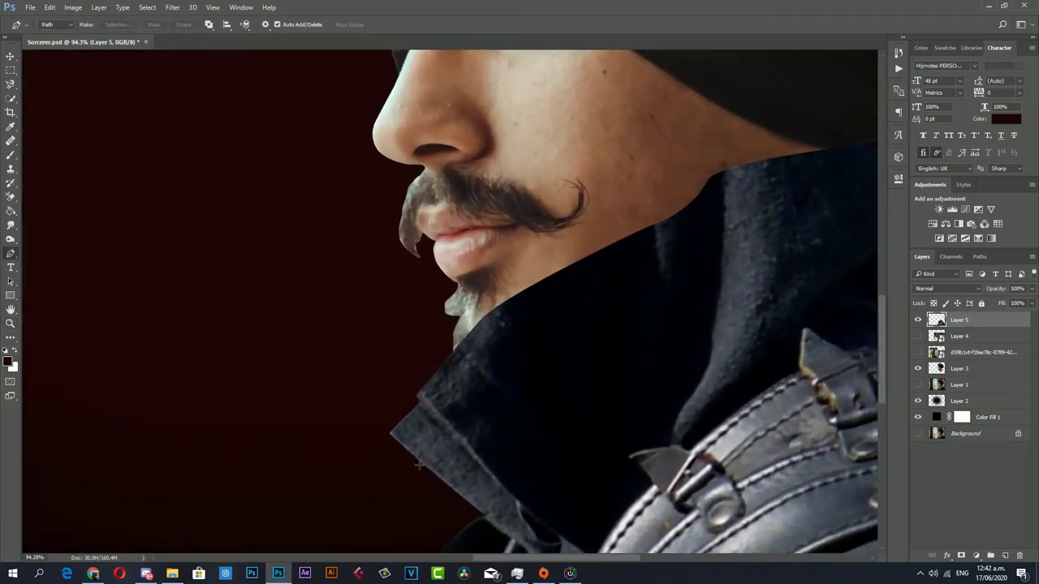
{"action": "left_click", "coordinate": [424, 472]}
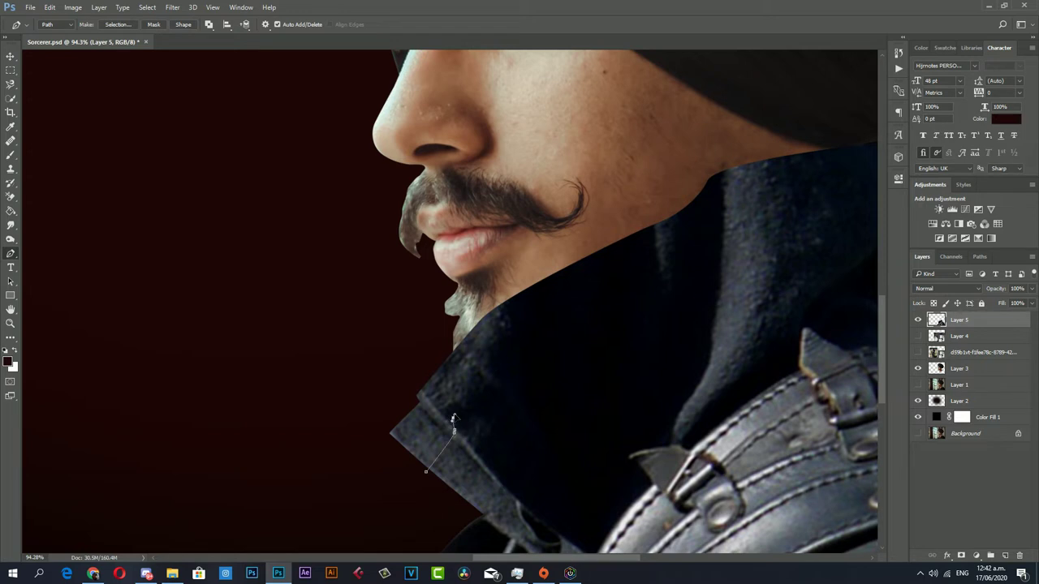
{"action": "left_click_drag", "start_coordinate": [513, 361], "coordinate": [534, 351]}
{"action": "left_click", "coordinate": [637, 300]}
{"action": "left_click_drag", "start_coordinate": [657, 274], "coordinate": [664, 255]}
Continue the path up to the jaw, across the cheek, below the chin, and close it.
{"action": "left_click", "coordinate": [704, 233]}
{"action": "left_click", "coordinate": [721, 190]}
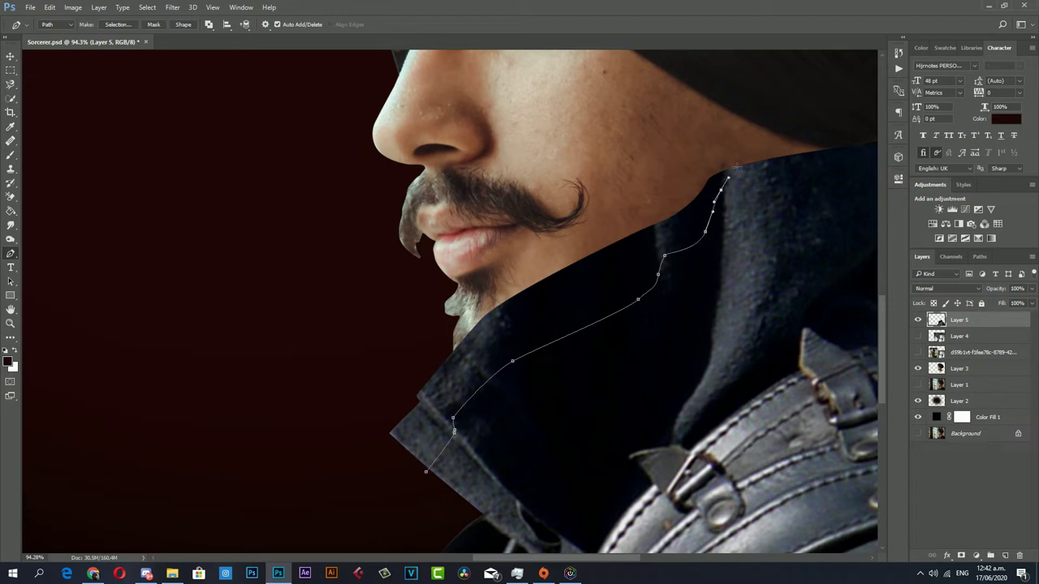
{"action": "mouse_move", "coordinate": [741, 161]}
{"action": "left_mouse_down"}
{"action": "mouse_move", "coordinate": [748, 142]}
{"action": "mouse_move", "coordinate": [734, 135]}
{"action": "left_mouse_up"}
{"action": "left_click_drag", "start_coordinate": [555, 149], "coordinate": [528, 155]}
{"action": "left_click", "coordinate": [323, 241]}
{"action": "left_click", "coordinate": [270, 437]}
{"action": "left_click_drag", "start_coordinate": [275, 487], "coordinate": [327, 525]}
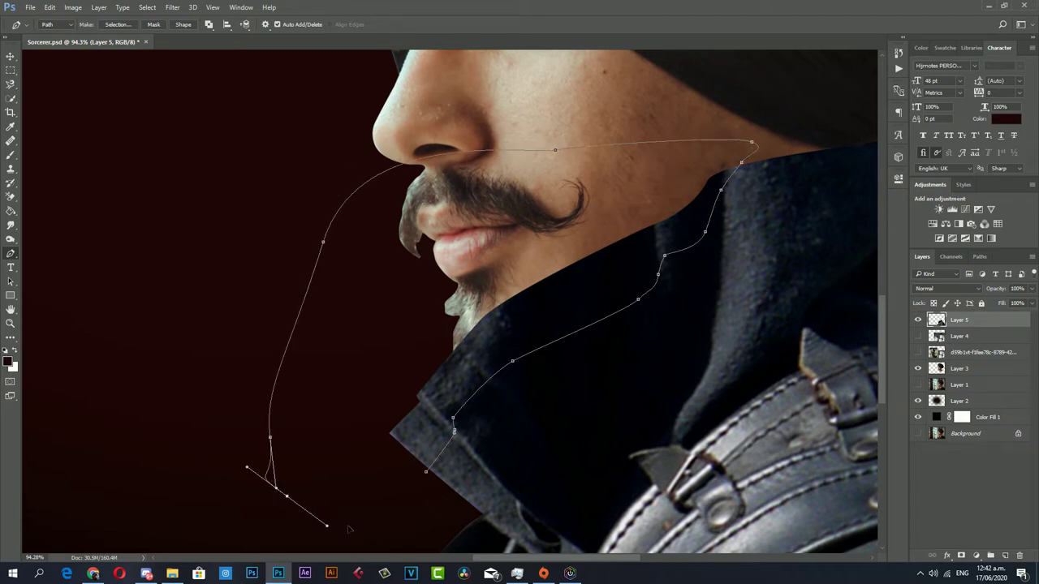
{"action": "left_click", "coordinate": [427, 474]}
Make a selection from the path, delete the collar piece over the mouth, and deselect.
{"action": "right_click", "coordinate": [435, 126]}
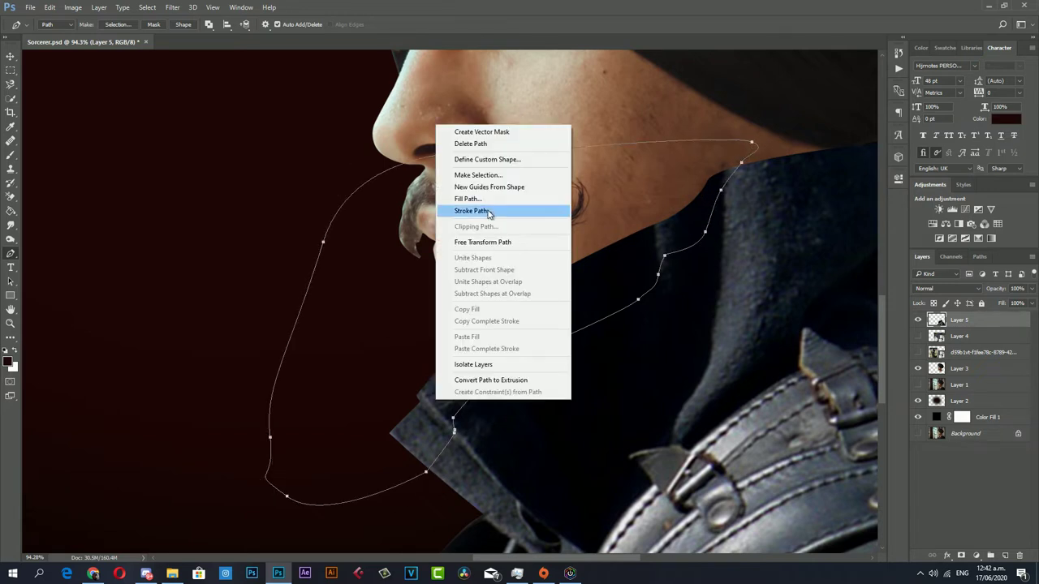
{"action": "left_click", "coordinate": [479, 174]}
{"action": "left_click", "coordinate": [577, 167]}
{"action": "key", "text": "Delete"}
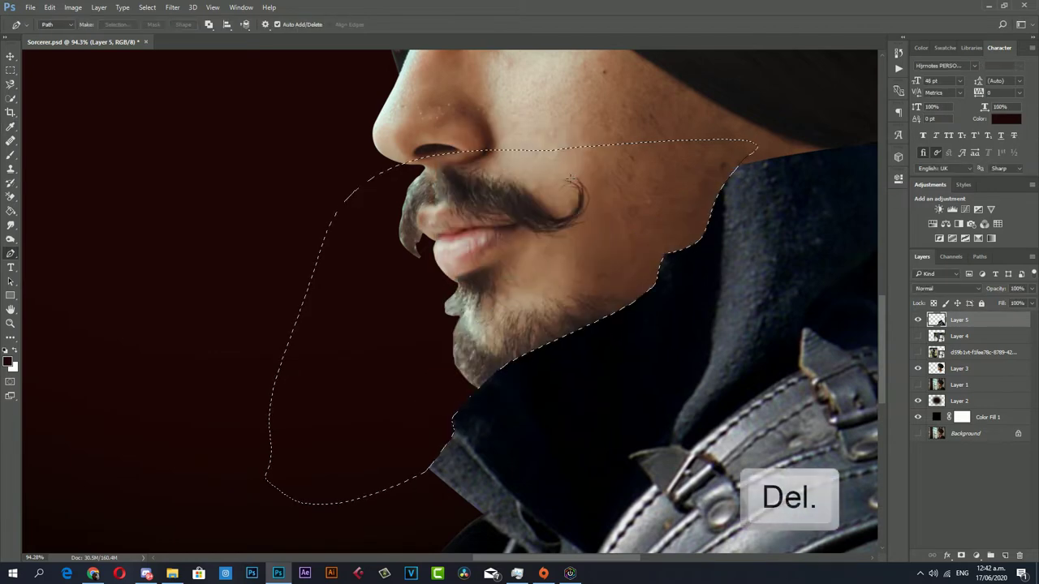
{"action": "key", "text": "ctrl+d"}
Zoom out to the whole portrait, then back in on the face and collar.
{"action": "key", "text": "z"}
{"action": "left_click", "coordinate": [615, 301], "text": "alt"}
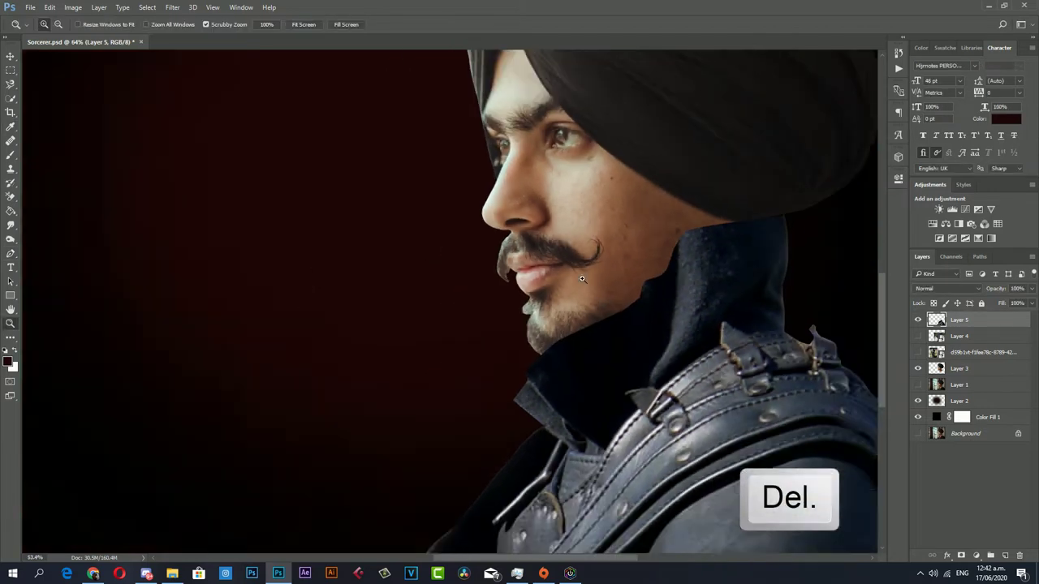
{"action": "left_click", "coordinate": [607, 326], "text": "alt"}
{"action": "left_click", "coordinate": [607, 326], "text": "alt"}
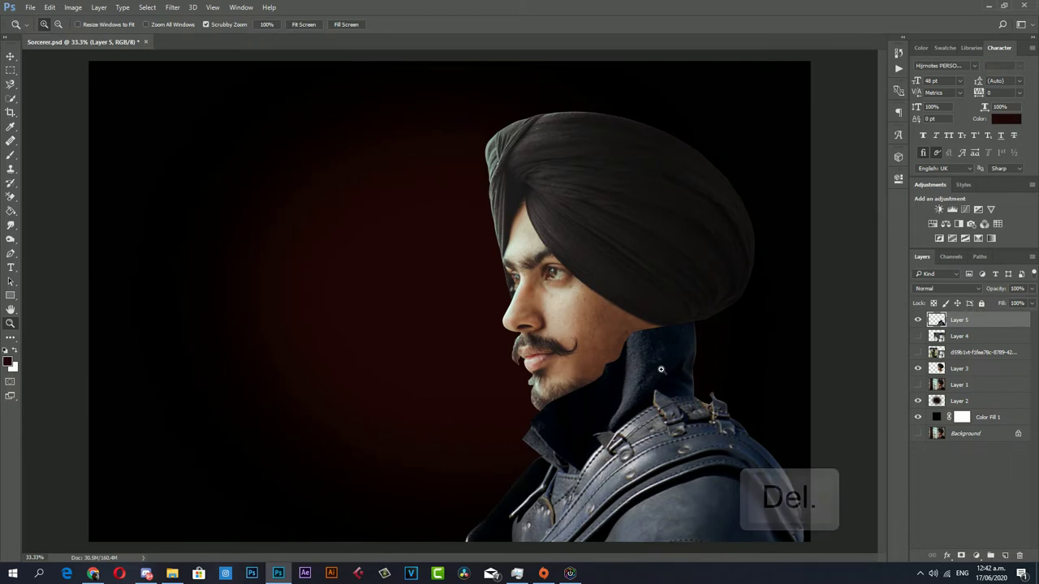
{"action": "left_click", "coordinate": [768, 411]}
{"action": "left_click", "coordinate": [49, 7]}
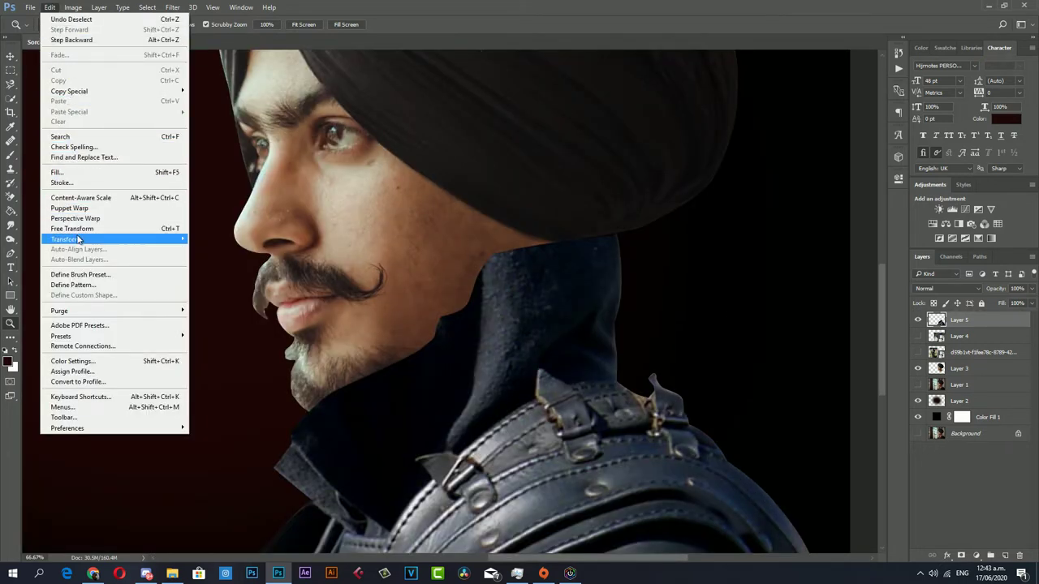
Warp Layer 5 so the collar's top edge bends up under the chin, and commit the warp.
{"action": "left_click", "coordinate": [213, 307]}
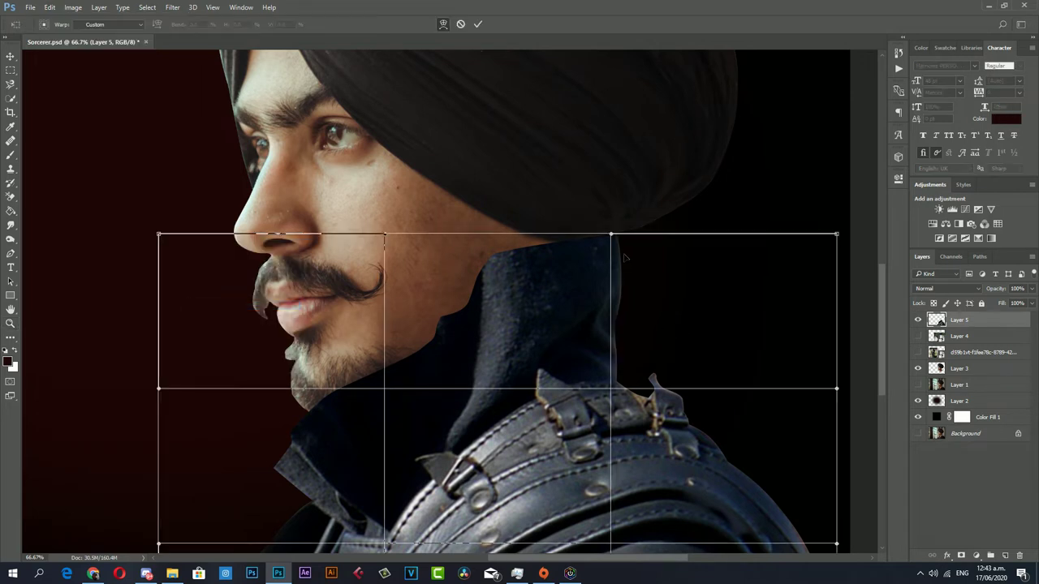
{"action": "left_click_drag", "start_coordinate": [612, 236], "coordinate": [617, 228]}
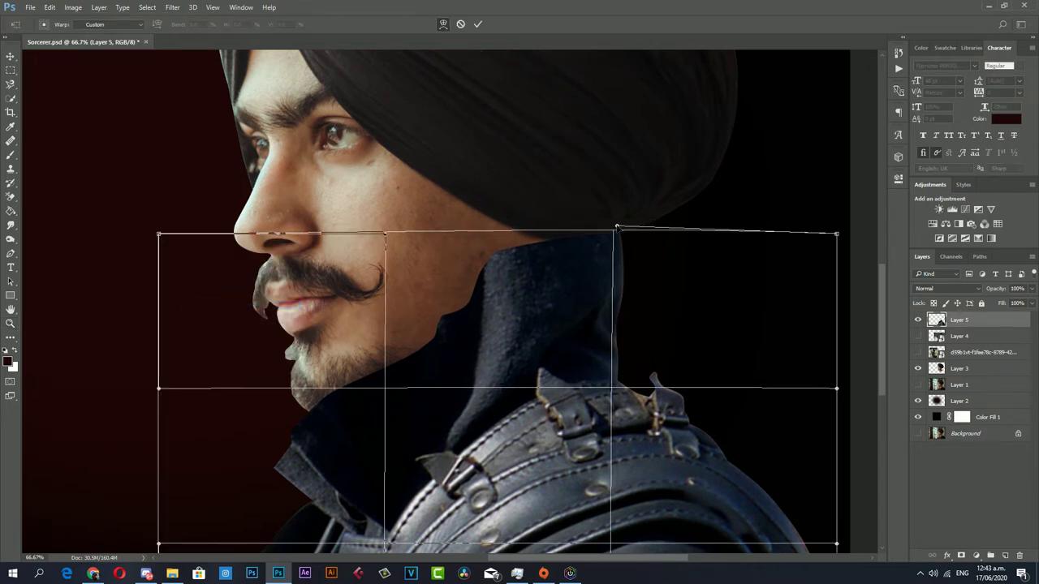
{"action": "left_click_drag", "start_coordinate": [637, 278], "coordinate": [631, 278]}
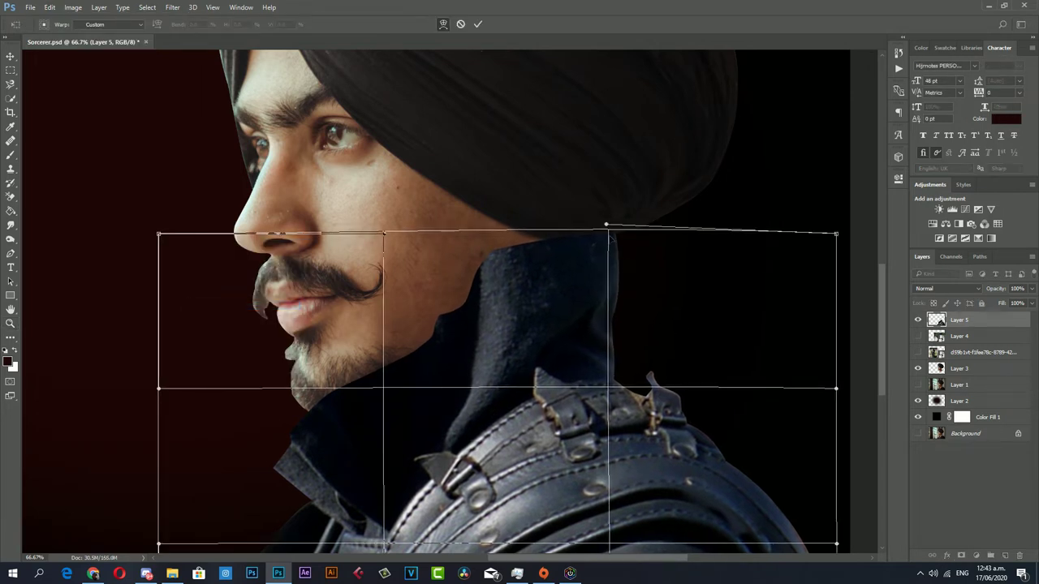
{"action": "left_click_drag", "start_coordinate": [610, 238], "coordinate": [621, 236]}
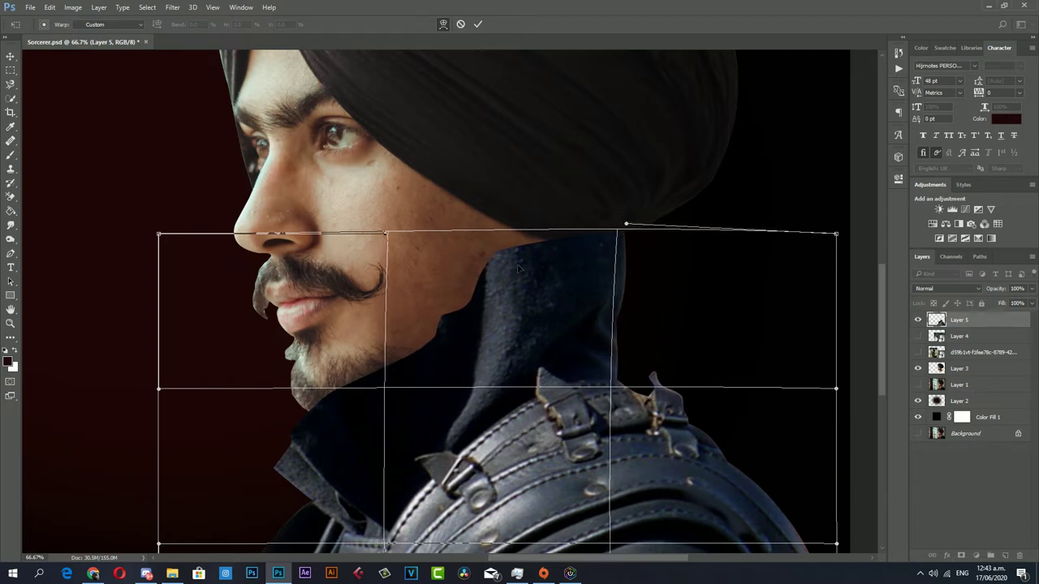
{"action": "scroll", "coordinate": [444, 321], "scroll_direction": "down", "scroll_amount": 5}
{"action": "scroll", "coordinate": [462, 304], "scroll_direction": "up", "scroll_amount": 2}
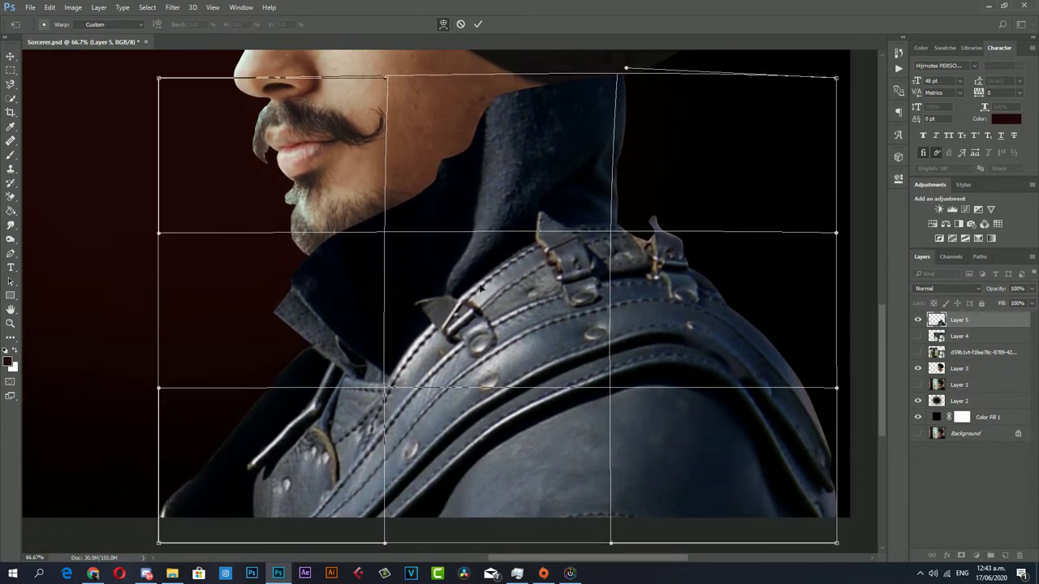
{"action": "scroll", "coordinate": [479, 292], "scroll_direction": "up", "scroll_amount": 2}
{"action": "scroll", "coordinate": [623, 288], "scroll_direction": "up", "scroll_amount": 1}
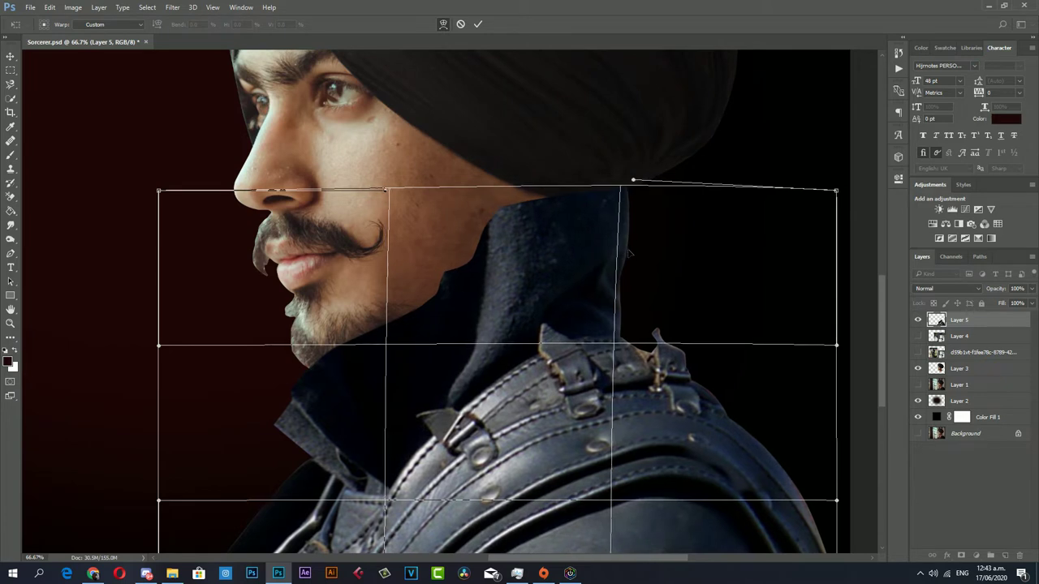
{"action": "left_click_drag", "start_coordinate": [625, 253], "coordinate": [617, 276]}
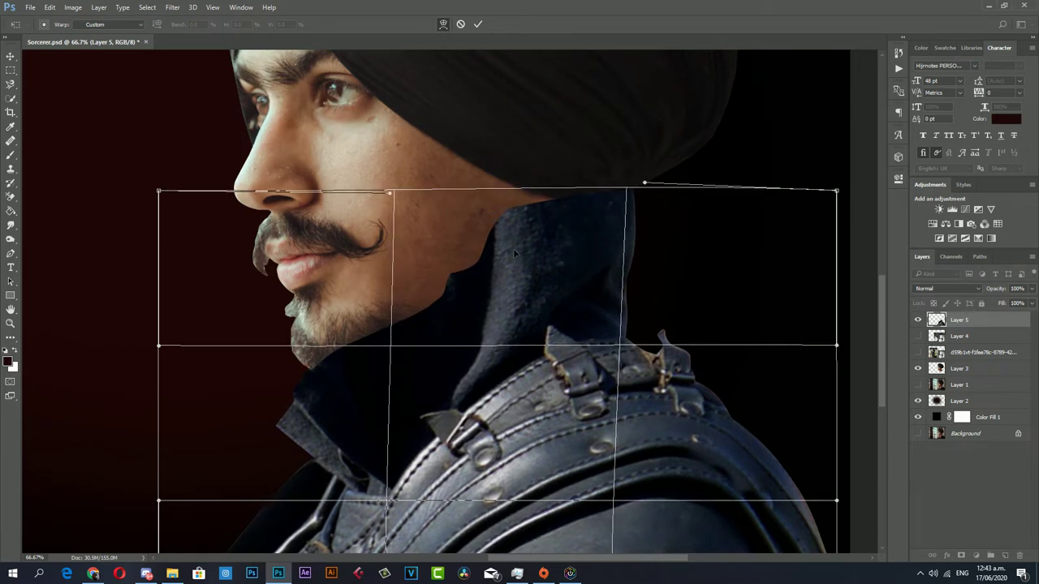
{"action": "left_click_drag", "start_coordinate": [627, 210], "coordinate": [629, 205]}
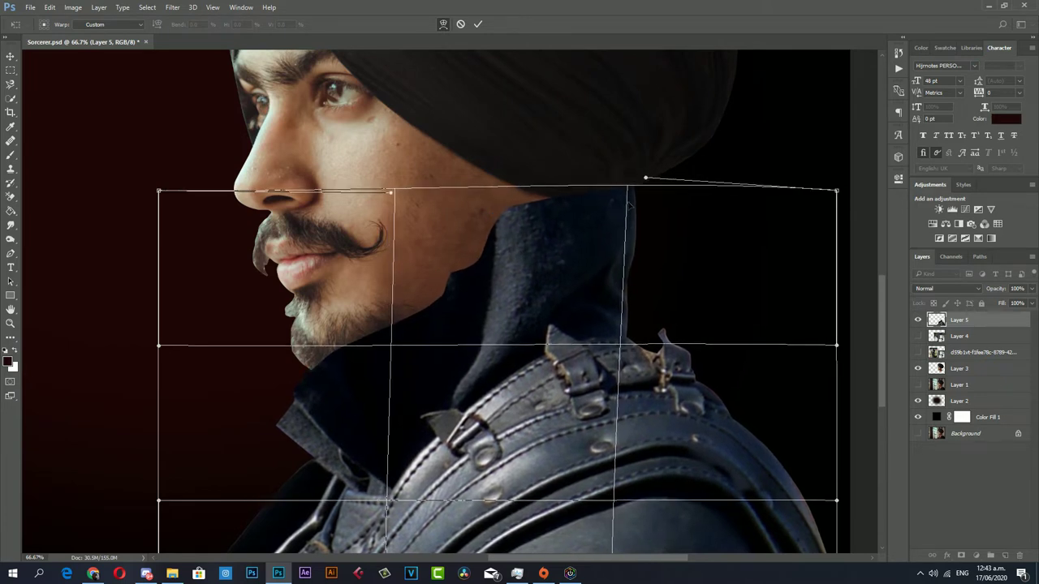
{"action": "key", "text": "Return"}
Make Layer 3, the face, the active layer and zoom in around the face.
{"action": "key", "text": "z"}
{"action": "left_click", "coordinate": [579, 237], "text": "alt"}
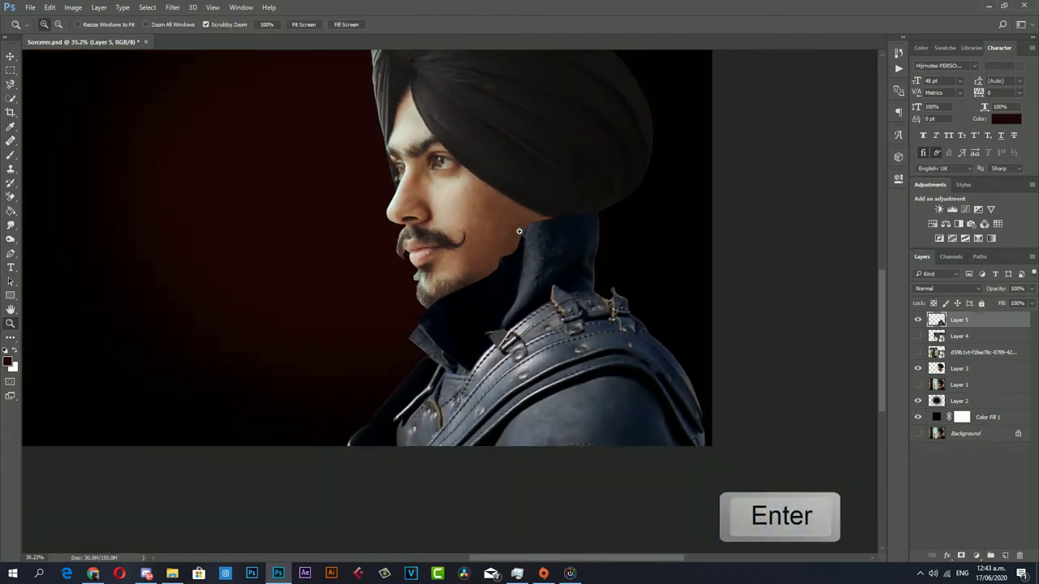
{"action": "left_click", "coordinate": [498, 226], "text": "alt"}
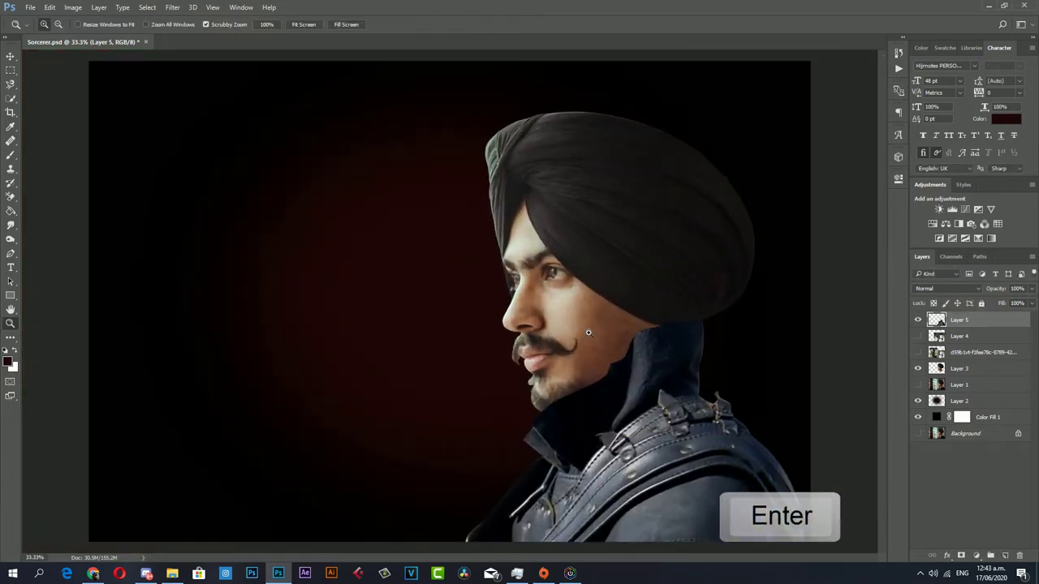
{"action": "left_click", "coordinate": [588, 333]}
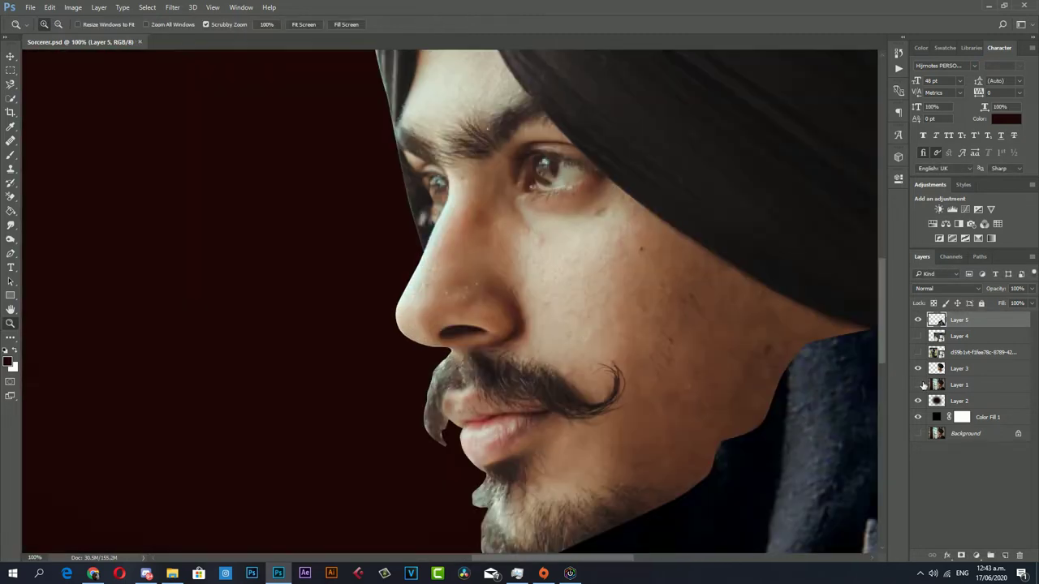
{"action": "left_click", "coordinate": [962, 368]}
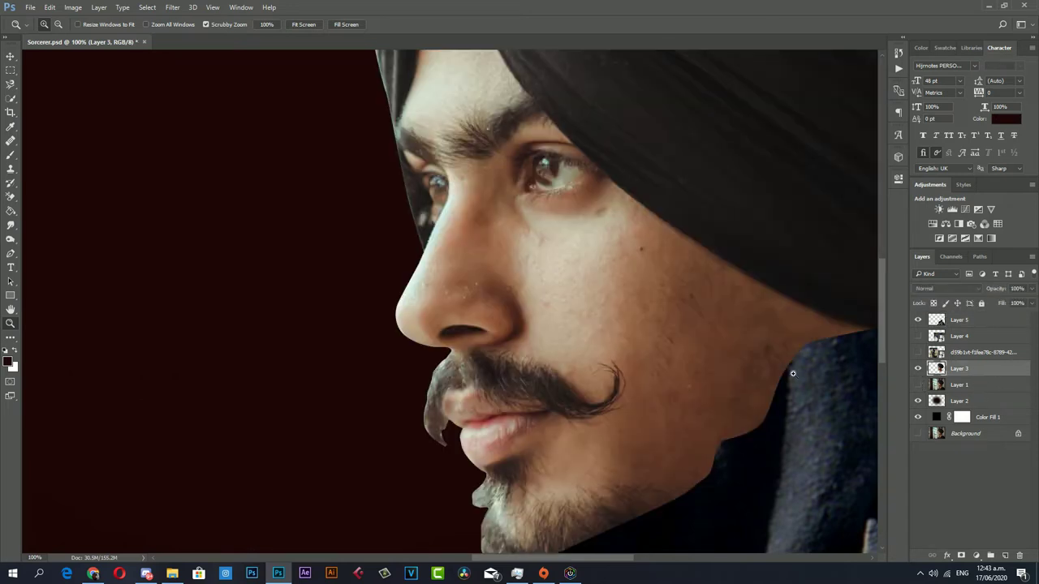
{"action": "left_click_drag", "start_coordinate": [629, 235], "coordinate": [593, 233]}
{"action": "left_click", "coordinate": [592, 233]}
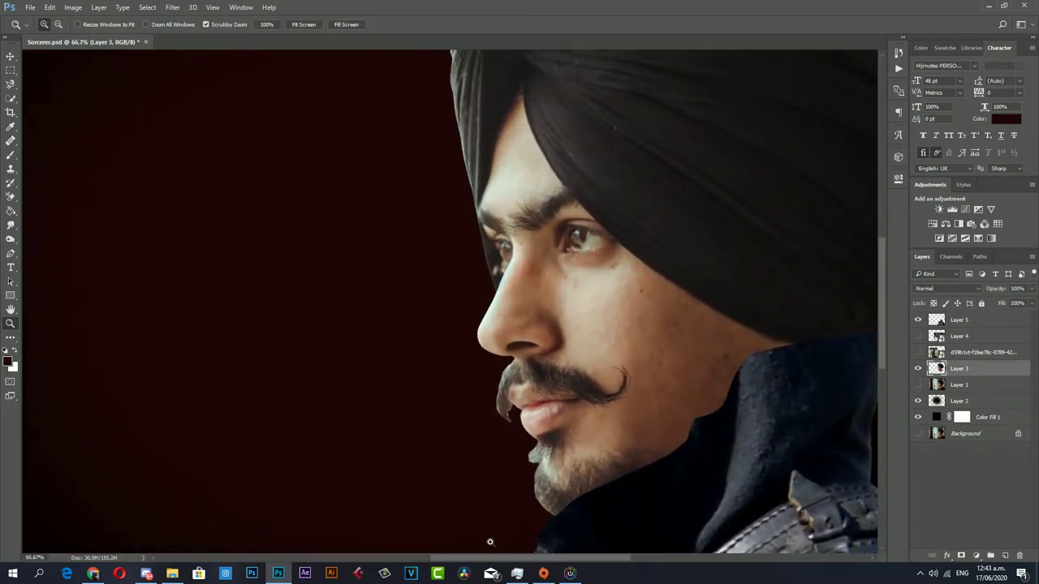
{"action": "scroll", "coordinate": [497, 442], "scroll_direction": "right", "scroll_amount": 3}
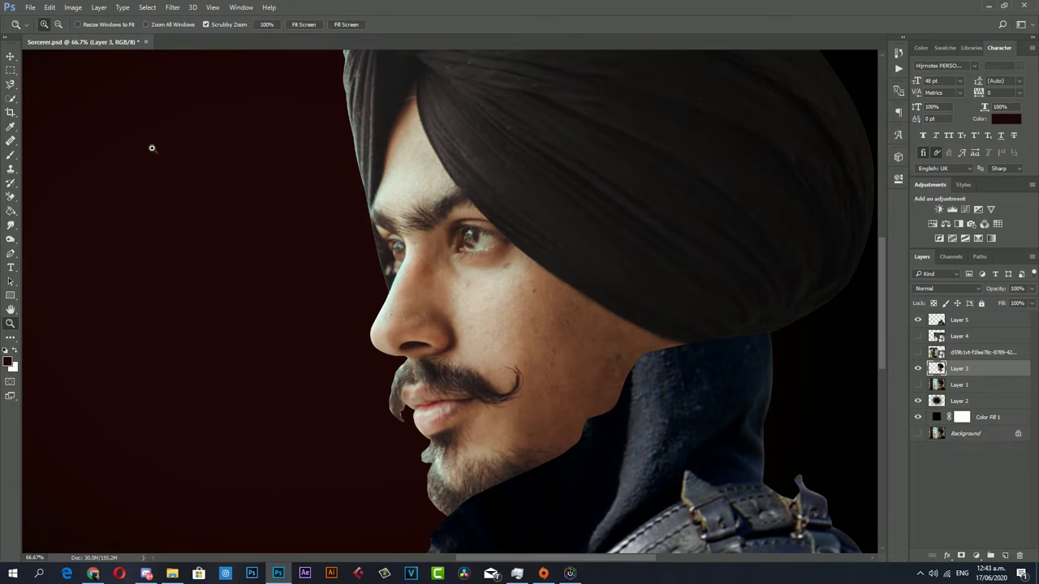
Lower Layer 3's saturation to about -54 with Hue/Saturation, then zoom in on the eye.
{"action": "left_click", "coordinate": [72, 8]}
{"action": "mouse_move", "coordinate": [89, 35]}
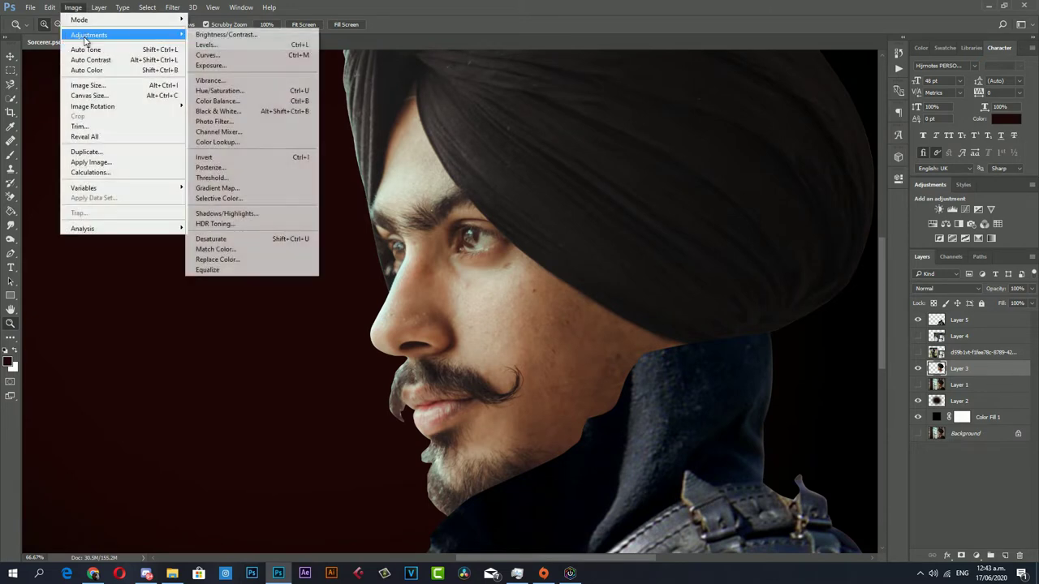
{"action": "left_click", "coordinate": [242, 92]}
{"action": "left_click_drag", "start_coordinate": [788, 203], "coordinate": [784, 206]}
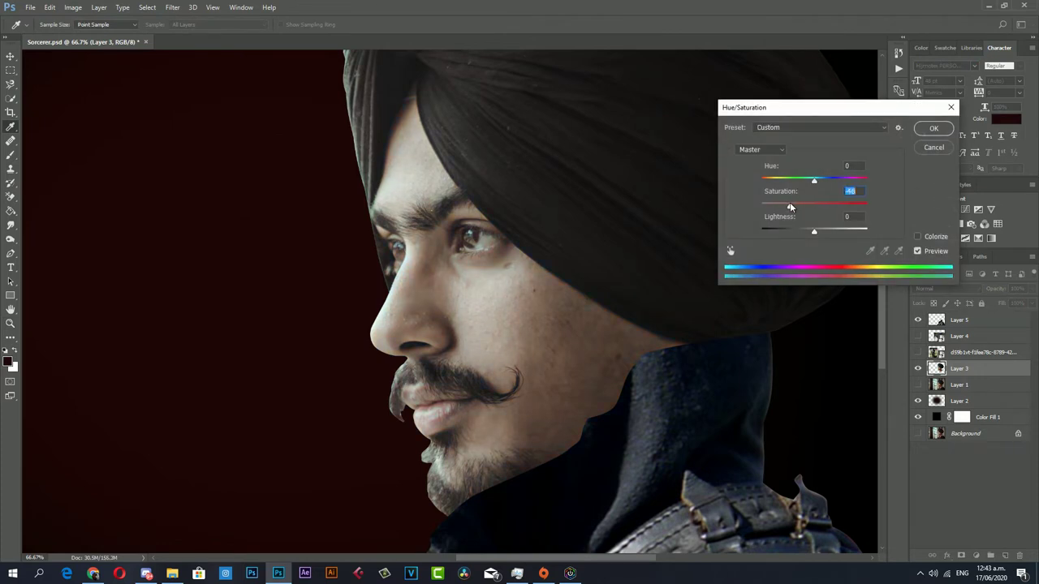
{"action": "left_click", "coordinate": [933, 128]}
{"action": "key", "text": "z"}
{"action": "mouse_move", "coordinate": [428, 209]}
{"action": "left_mouse_down"}
{"action": "mouse_move", "coordinate": [476, 211]}
{"action": "mouse_move", "coordinate": [690, 287]}
{"action": "left_mouse_up"}
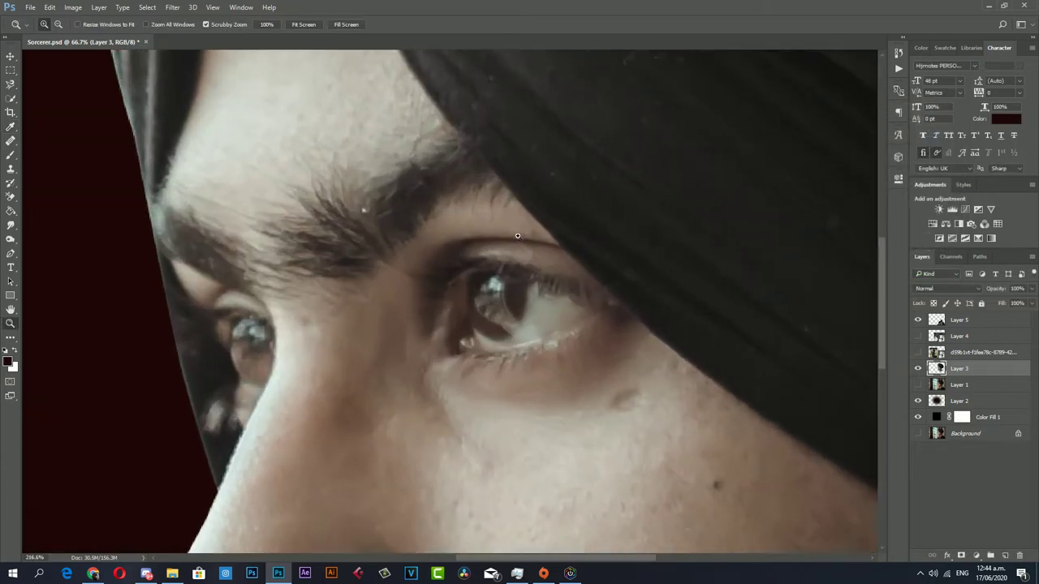
Zoom in on the nearer eye and duplicate Layer 3.
{"action": "left_click", "coordinate": [587, 343]}
{"action": "left_click_drag", "start_coordinate": [587, 343], "coordinate": [563, 343]}
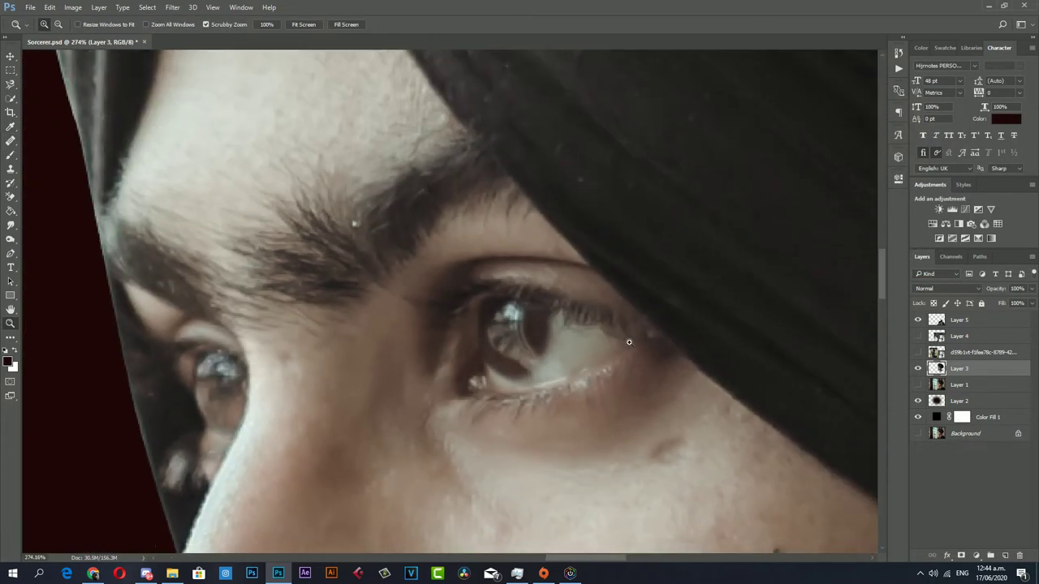
{"action": "key", "text": "ctrl+j"}
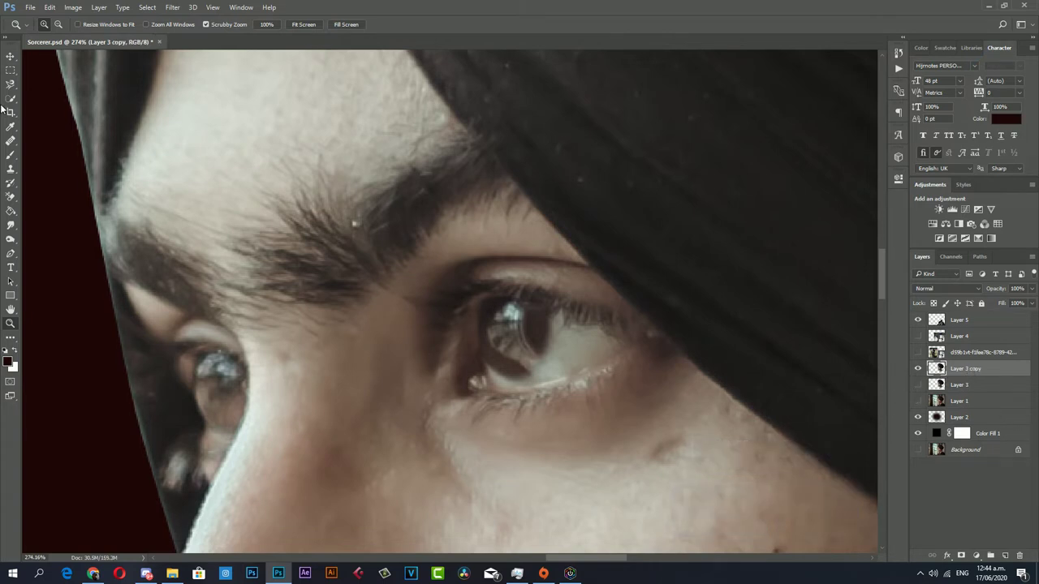
Set up the Dodge tool with a 37 px brush and Range set to Shadows.
{"action": "left_click", "coordinate": [435, 379]}
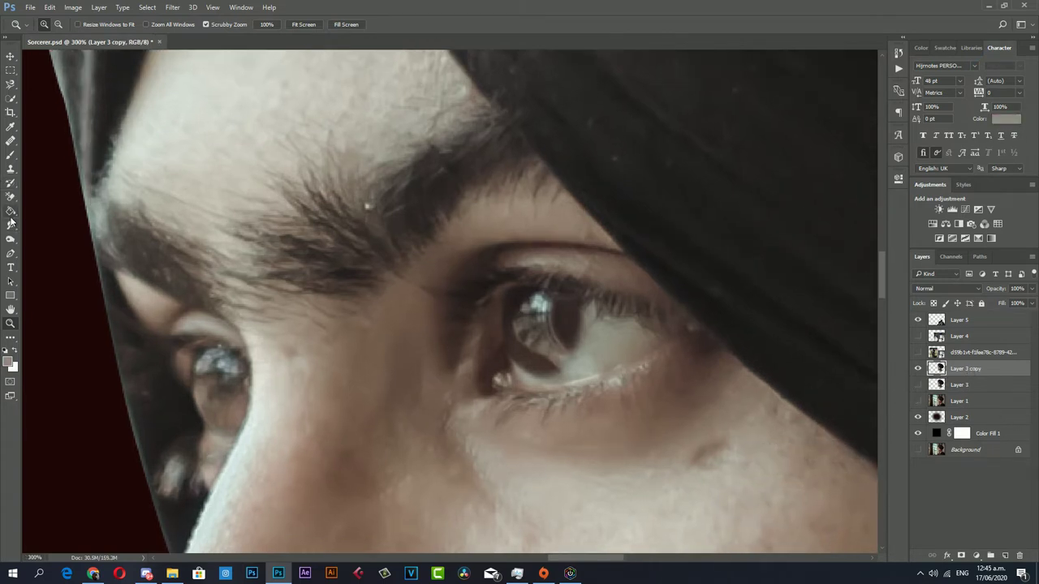
{"action": "left_click", "coordinate": [10, 239]}
{"action": "left_click", "coordinate": [54, 249]}
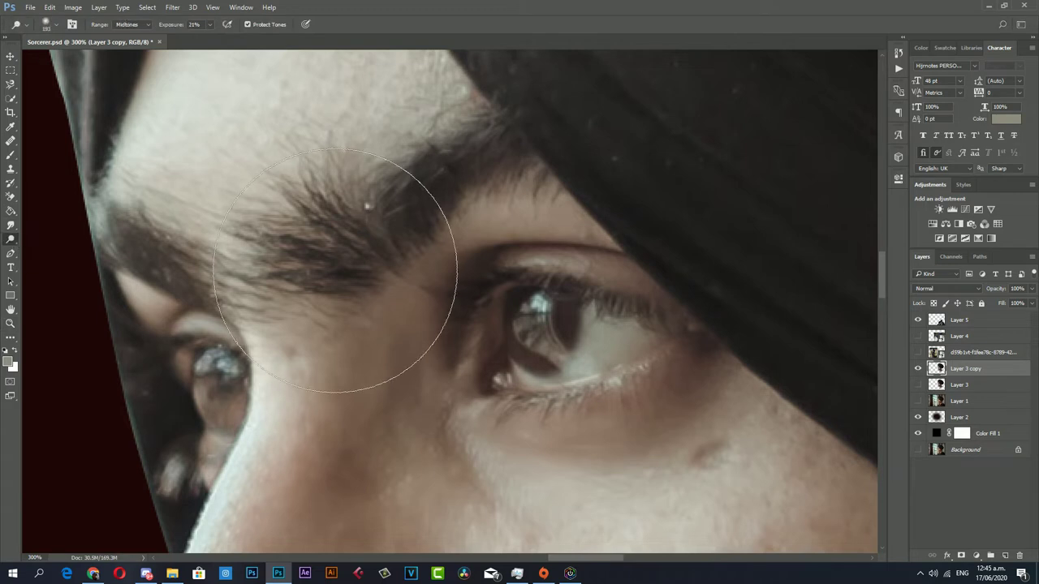
{"action": "right_click", "coordinate": [649, 268]}
{"action": "left_click", "coordinate": [709, 292]}
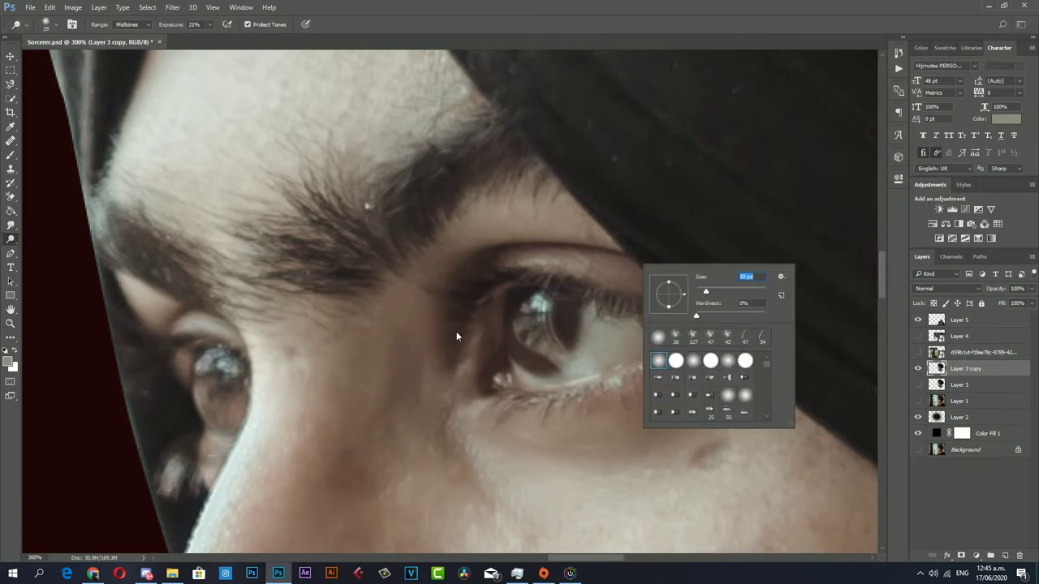
{"action": "key", "text": "Return"}
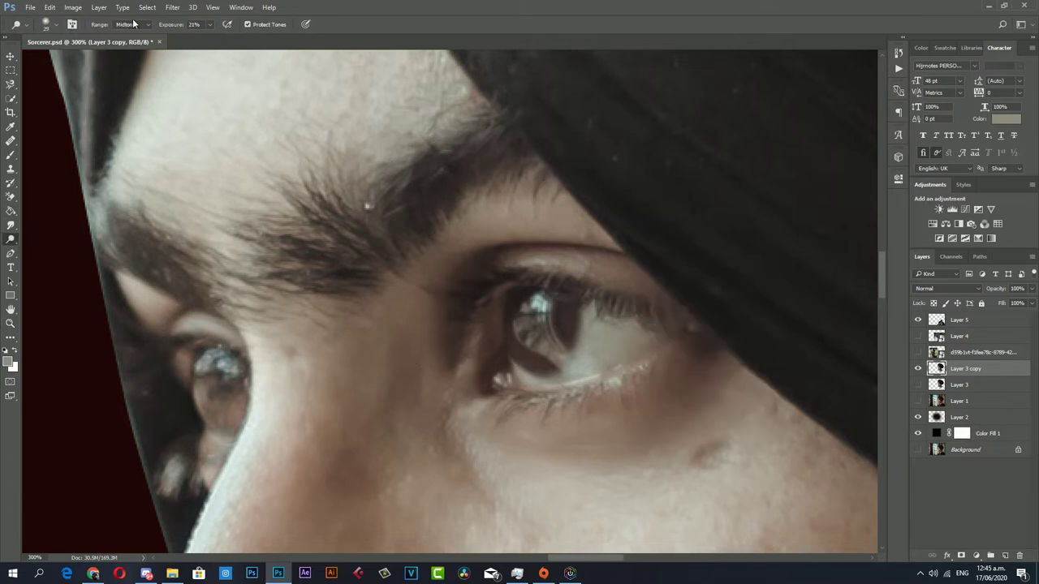
{"action": "left_click", "coordinate": [134, 23]}
{"action": "left_click", "coordinate": [130, 31]}
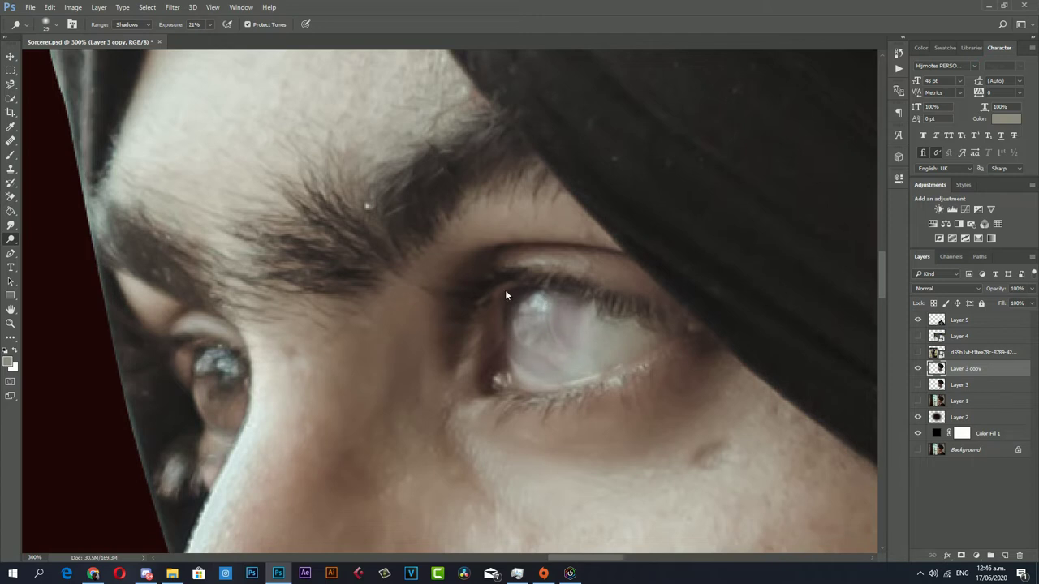
Dodge the nearer iris in Shadows, then Highlights, until it turns milky white.
{"action": "right_click", "coordinate": [604, 341]}
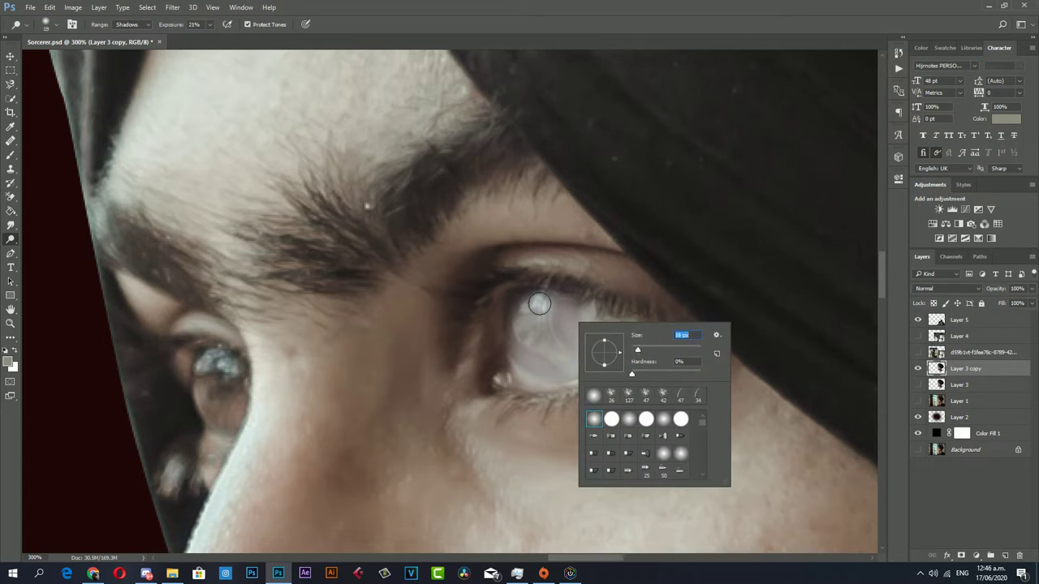
{"action": "key", "text": "Return"}
{"action": "mouse_move", "coordinate": [522, 300]}
{"action": "left_mouse_down"}
{"action": "mouse_move", "coordinate": [567, 352]}
{"action": "mouse_move", "coordinate": [545, 369]}
{"action": "mouse_move", "coordinate": [570, 364]}
{"action": "mouse_move", "coordinate": [494, 380]}
{"action": "mouse_move", "coordinate": [518, 360]}
{"action": "left_mouse_up"}
{"action": "left_click", "coordinate": [122, 24]}
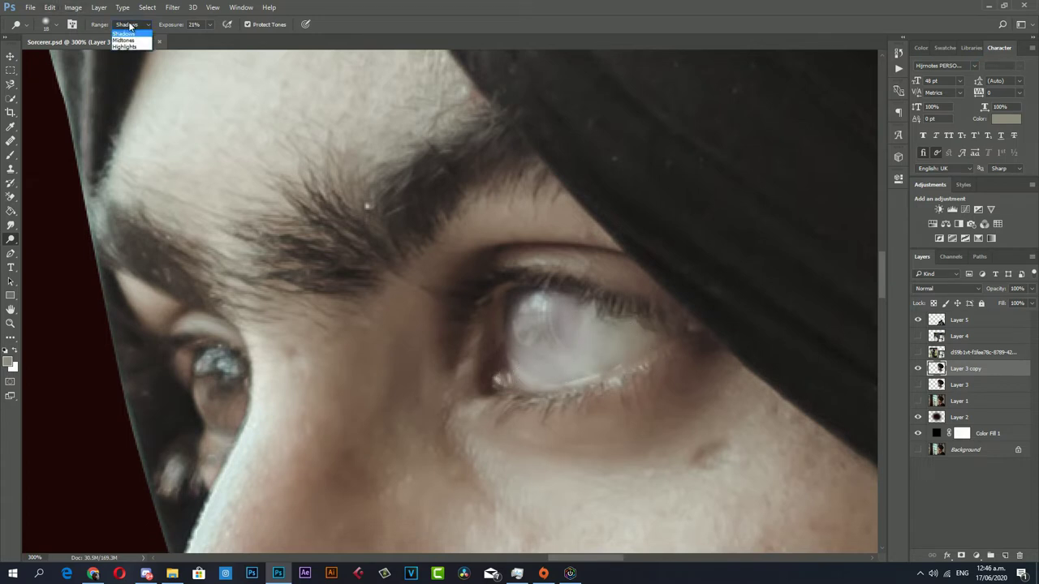
{"action": "left_click", "coordinate": [128, 47]}
{"action": "mouse_move", "coordinate": [532, 325]}
{"action": "left_mouse_down"}
{"action": "mouse_move", "coordinate": [556, 355]}
{"action": "mouse_move", "coordinate": [524, 327]}
{"action": "mouse_move", "coordinate": [547, 313]}
{"action": "mouse_move", "coordinate": [536, 318]}
{"action": "mouse_move", "coordinate": [545, 301]}
{"action": "mouse_move", "coordinate": [559, 374]}
{"action": "mouse_move", "coordinate": [506, 322]}
{"action": "left_mouse_up"}
Zoom in on the farther eye and lighten it with the Dodge tool on Shadows.
{"action": "key", "text": "z"}
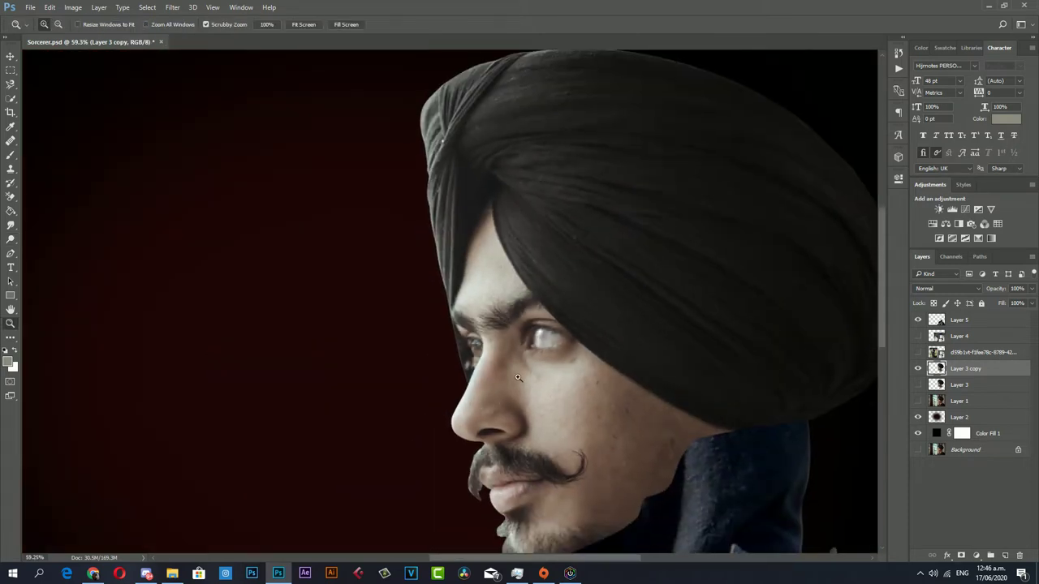
{"action": "left_click", "coordinate": [494, 350]}
{"action": "left_click", "coordinate": [479, 347]}
{"action": "left_click_drag", "start_coordinate": [468, 351], "coordinate": [314, 345]}
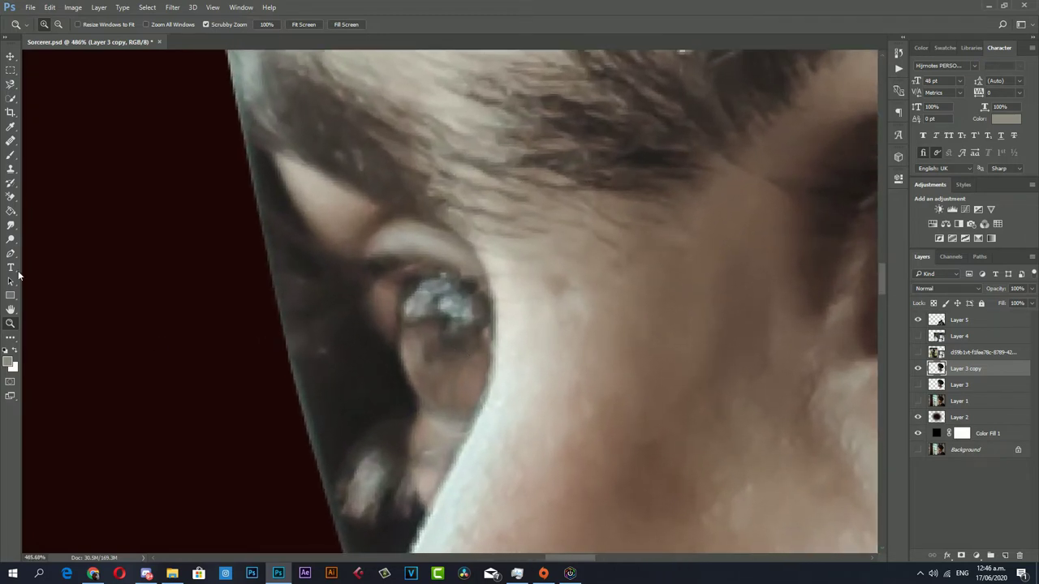
{"action": "left_click", "coordinate": [11, 239]}
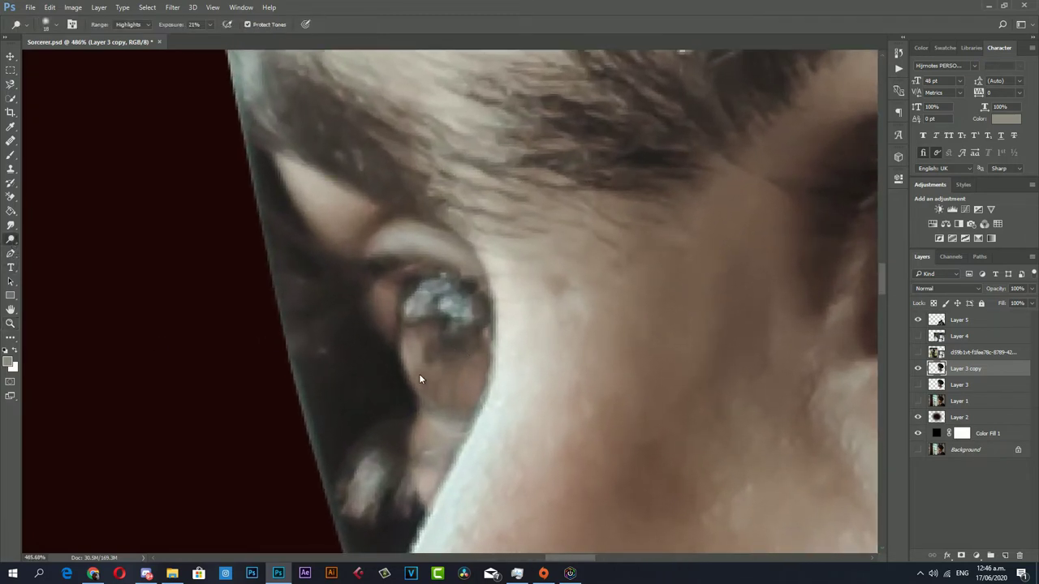
{"action": "left_click_drag", "start_coordinate": [420, 375], "coordinate": [435, 384]}
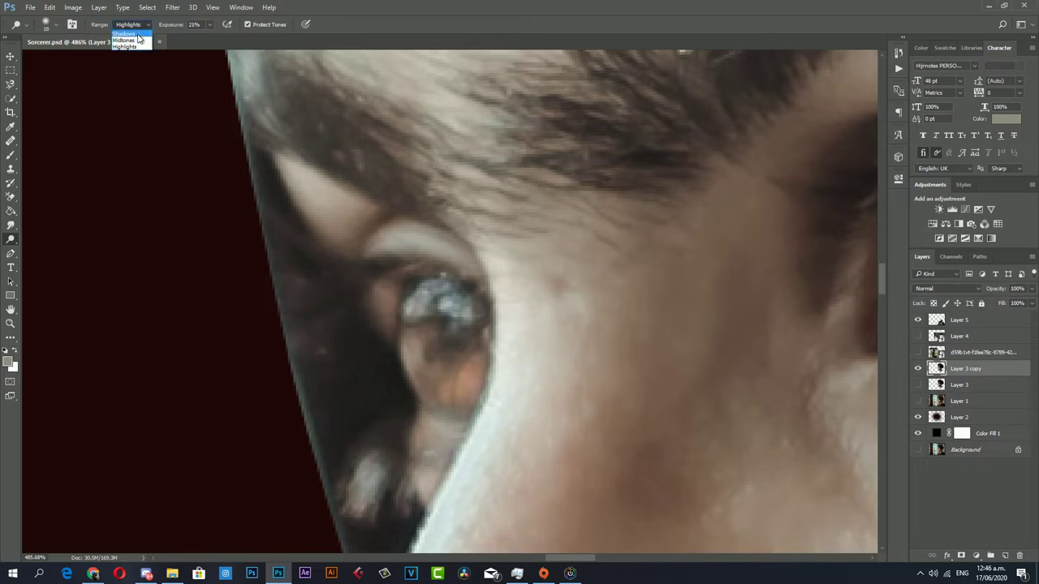
{"action": "left_click", "coordinate": [124, 33]}
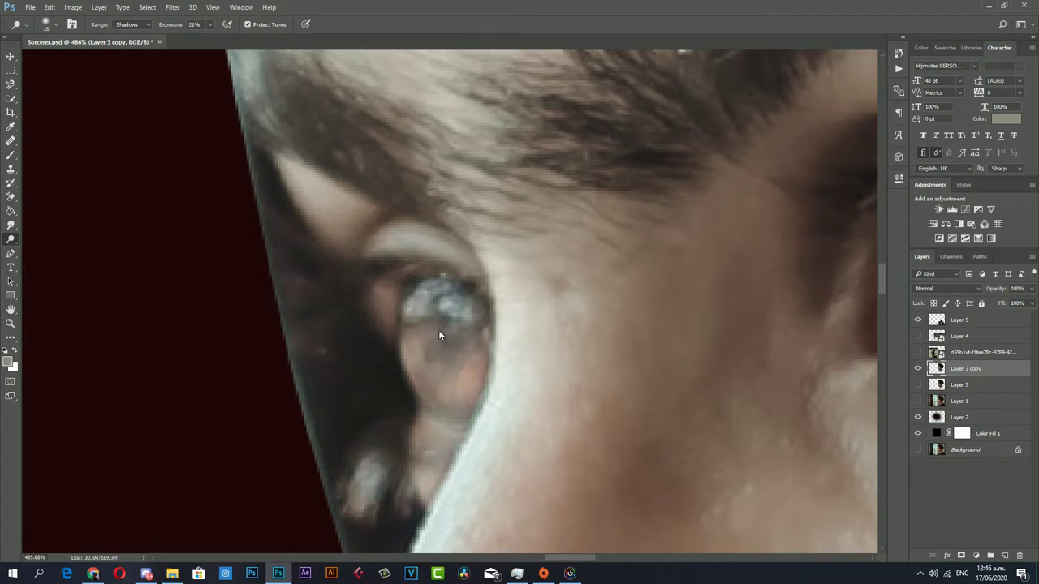
Darken around the farther eye, then dodge its iris toward white using Highlights.
{"action": "key", "text": "z"}
{"action": "left_click_drag", "start_coordinate": [438, 330], "coordinate": [279, 276]}
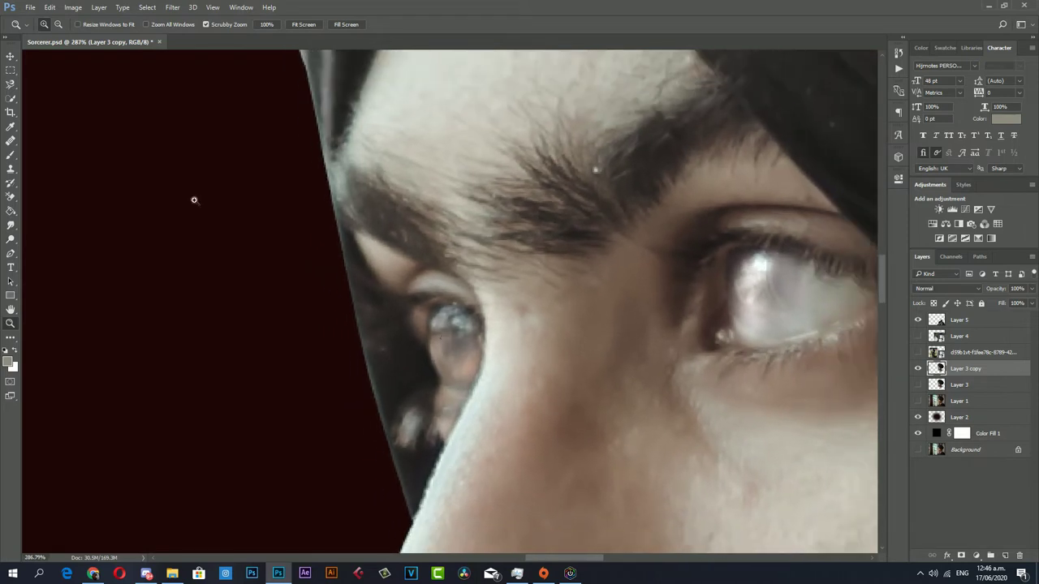
{"action": "left_click", "coordinate": [11, 239]}
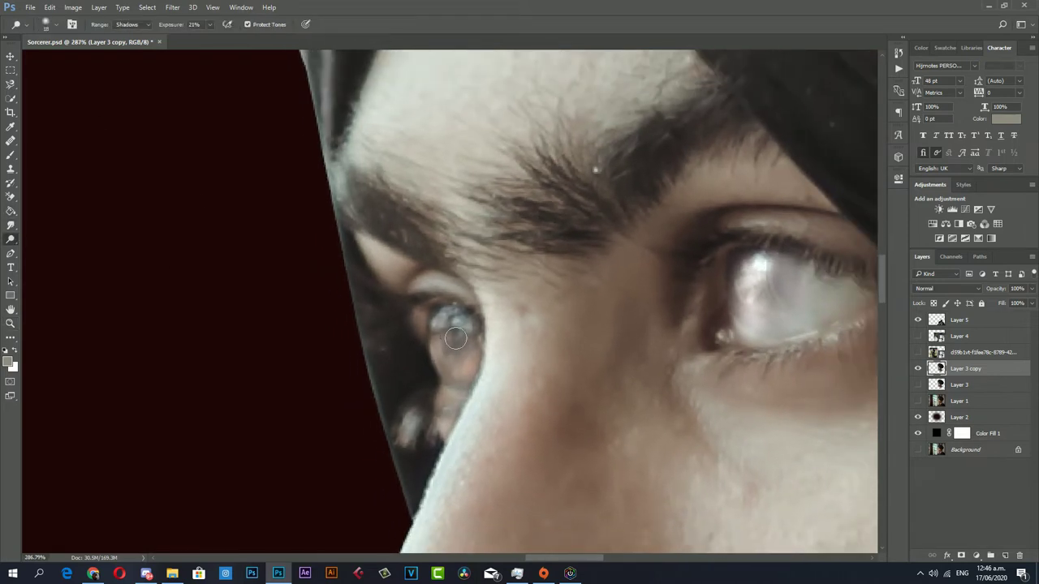
{"action": "mouse_move", "coordinate": [446, 359]}
{"action": "left_mouse_down"}
{"action": "mouse_move", "coordinate": [467, 360]}
{"action": "mouse_move", "coordinate": [440, 332]}
{"action": "mouse_move", "coordinate": [479, 334]}
{"action": "mouse_move", "coordinate": [471, 323]}
{"action": "mouse_move", "coordinate": [463, 382]}
{"action": "mouse_move", "coordinate": [440, 339]}
{"action": "mouse_move", "coordinate": [442, 314]}
{"action": "mouse_move", "coordinate": [433, 348]}
{"action": "mouse_move", "coordinate": [451, 328]}
{"action": "mouse_move", "coordinate": [467, 361]}
{"action": "left_mouse_up"}
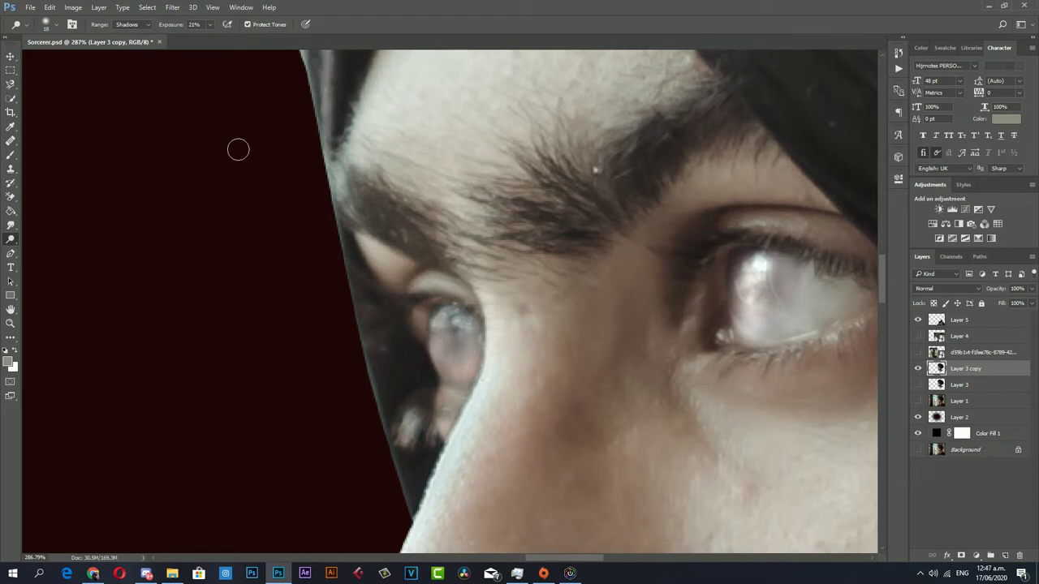
{"action": "left_click", "coordinate": [134, 25]}
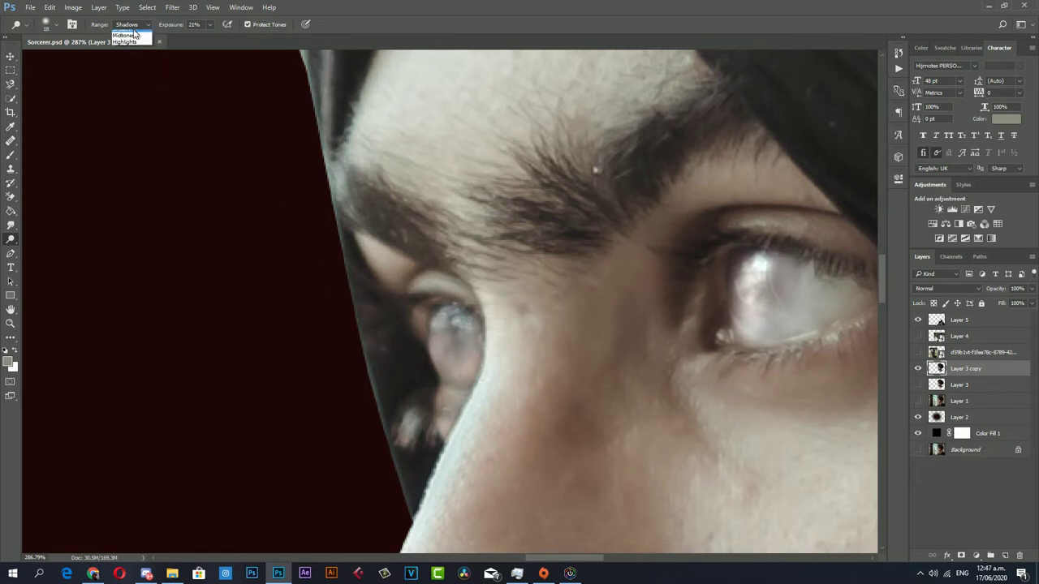
{"action": "left_click", "coordinate": [125, 47]}
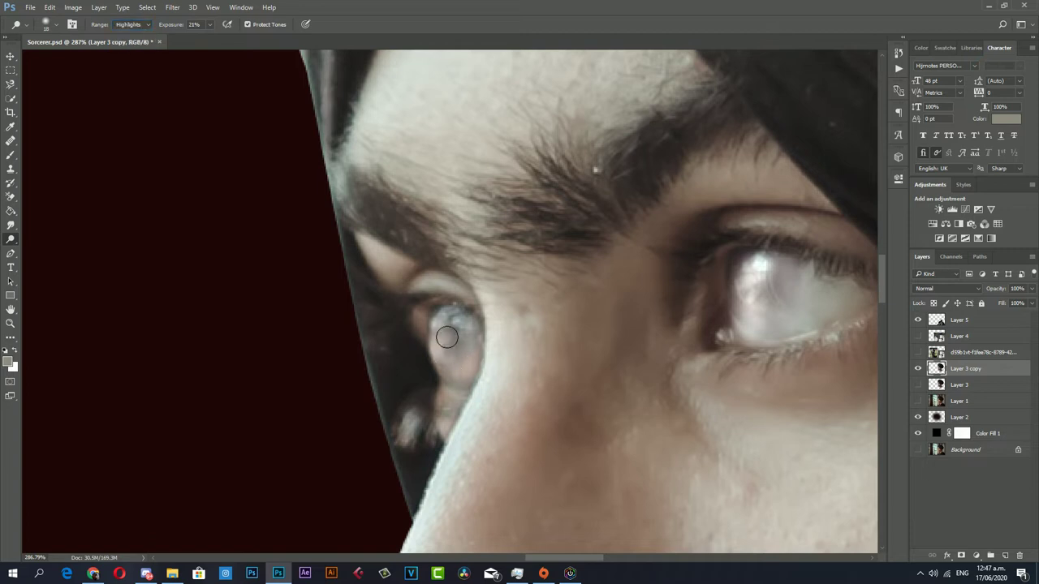
{"action": "left_click_drag", "start_coordinate": [447, 325], "coordinate": [452, 354]}
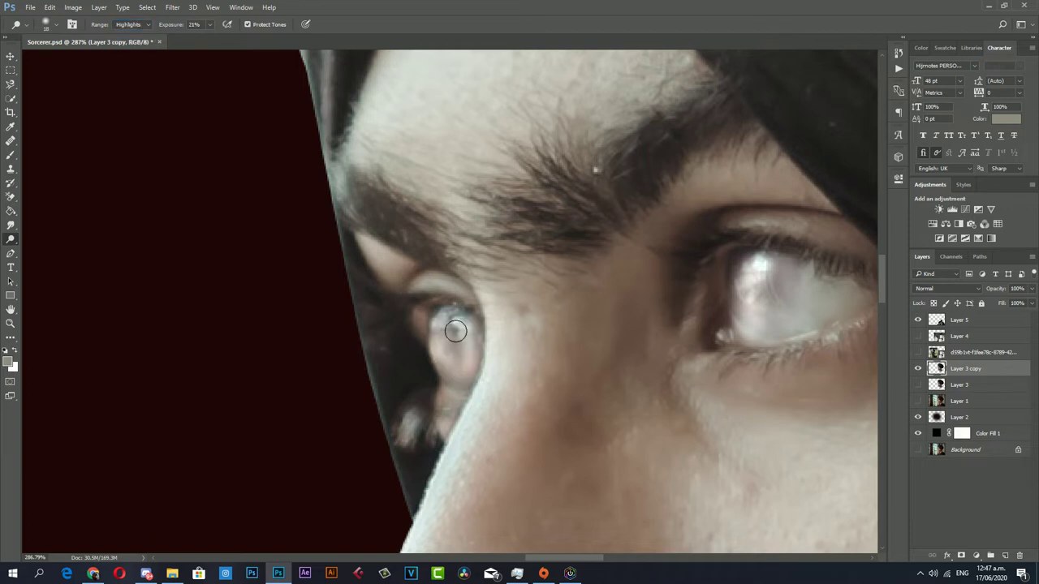
Brighten the lower part of the eye with the Dodge tool set to Midtones.
{"action": "mouse_move", "coordinate": [519, 327]}
{"action": "left_mouse_down"}
{"action": "mouse_move", "coordinate": [490, 327]}
{"action": "mouse_move", "coordinate": [445, 362]}
{"action": "left_mouse_up"}
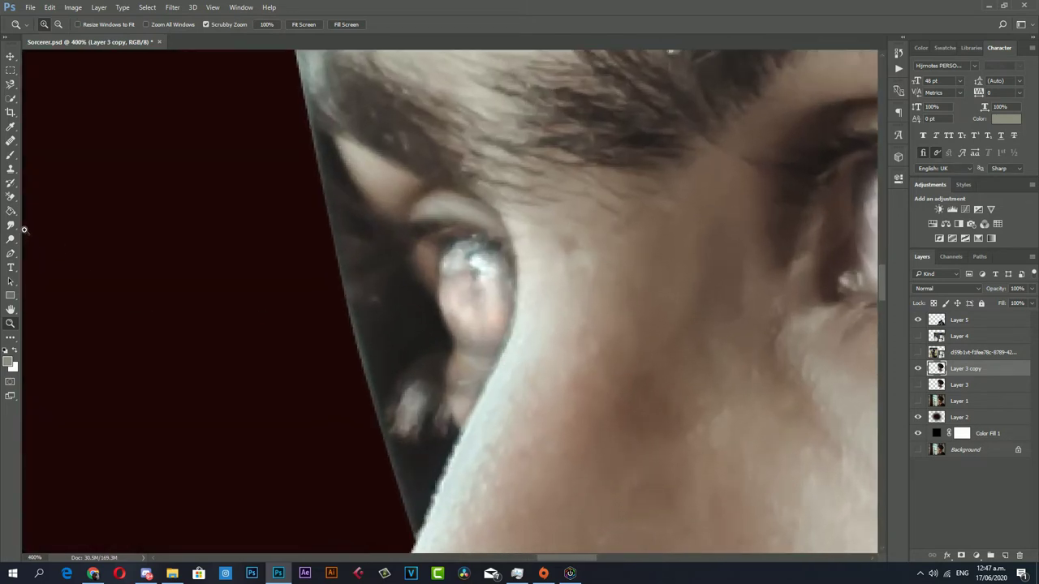
{"action": "left_click", "coordinate": [11, 237]}
{"action": "left_click", "coordinate": [137, 25]}
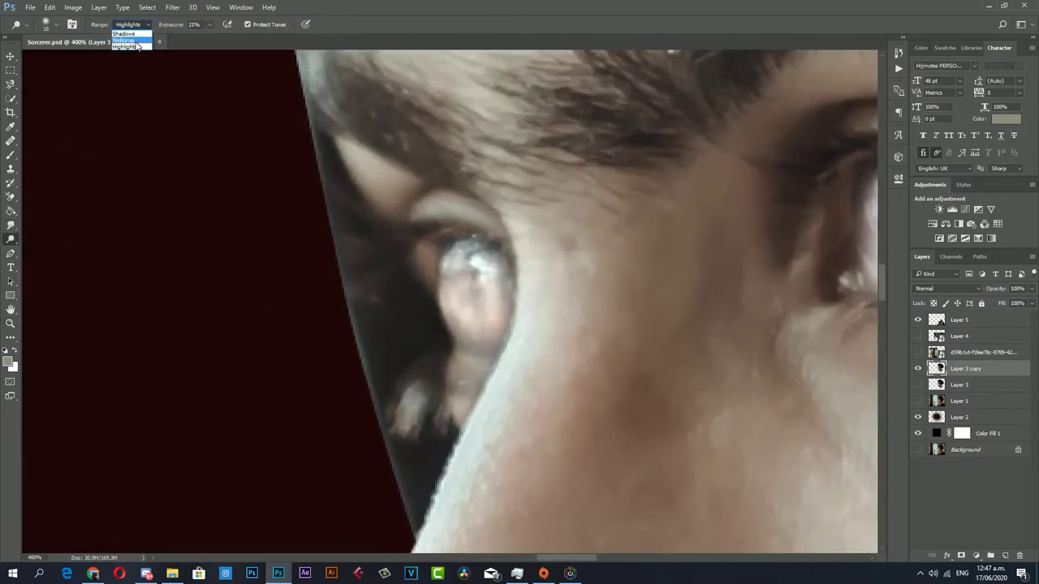
{"action": "left_click", "coordinate": [133, 40]}
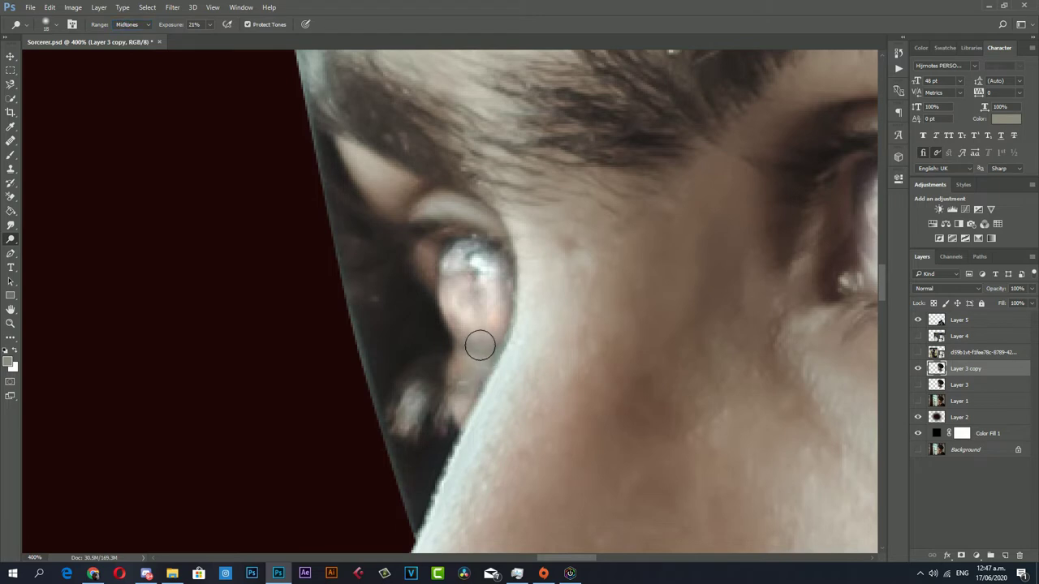
{"action": "mouse_move", "coordinate": [480, 343]}
{"action": "left_mouse_down"}
{"action": "mouse_move", "coordinate": [490, 343]}
{"action": "mouse_move", "coordinate": [496, 275]}
{"action": "mouse_move", "coordinate": [473, 348]}
{"action": "mouse_move", "coordinate": [465, 268]}
{"action": "mouse_move", "coordinate": [473, 335]}
{"action": "left_mouse_up"}
Switch to the Burn tool on Shadows and darken the left part of the moustache.
{"action": "key", "text": "z"}
{"action": "scroll", "coordinate": [457, 335], "scroll_direction": "down", "scroll_amount": 2}
{"action": "scroll", "coordinate": [427, 308], "scroll_direction": "down", "scroll_amount": 3}
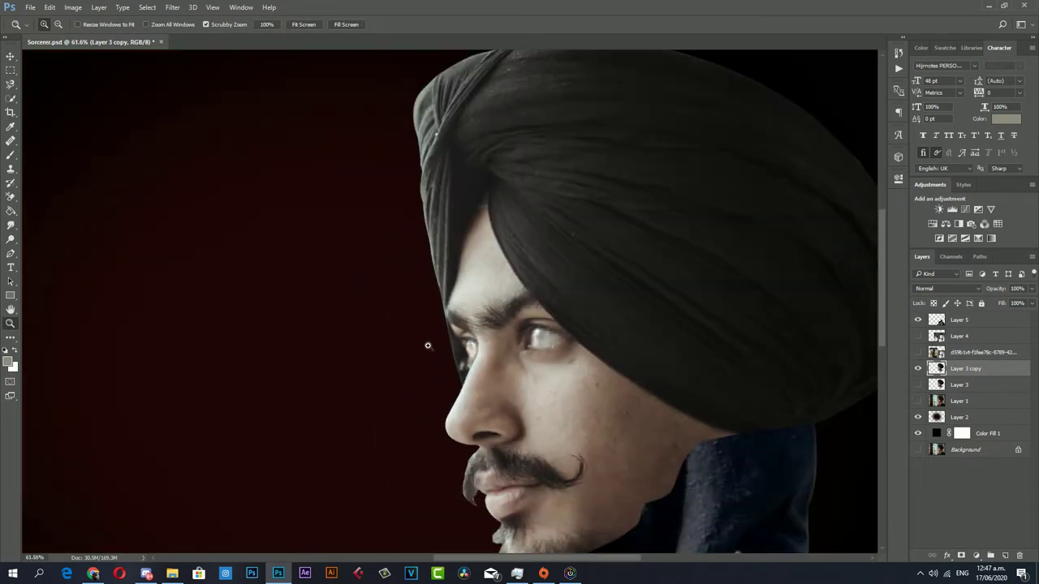
{"action": "scroll", "coordinate": [419, 414], "scroll_direction": "up", "scroll_amount": 3}
{"action": "scroll", "coordinate": [479, 337], "scroll_direction": "down", "scroll_amount": 3}
{"action": "scroll", "coordinate": [491, 336], "scroll_direction": "down", "scroll_amount": 1}
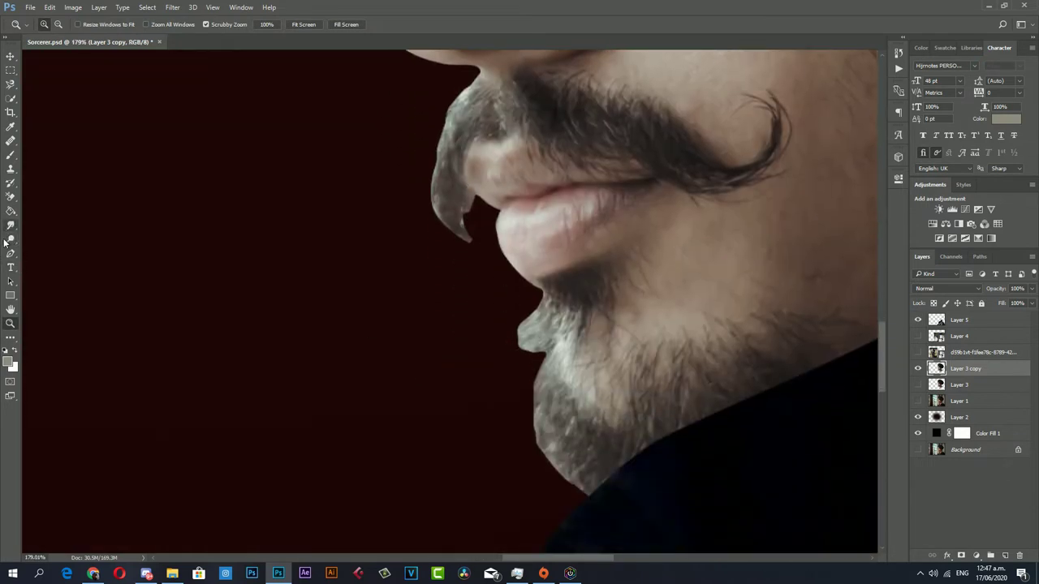
{"action": "right_click", "coordinate": [12, 240]}
{"action": "left_click", "coordinate": [48, 240]}
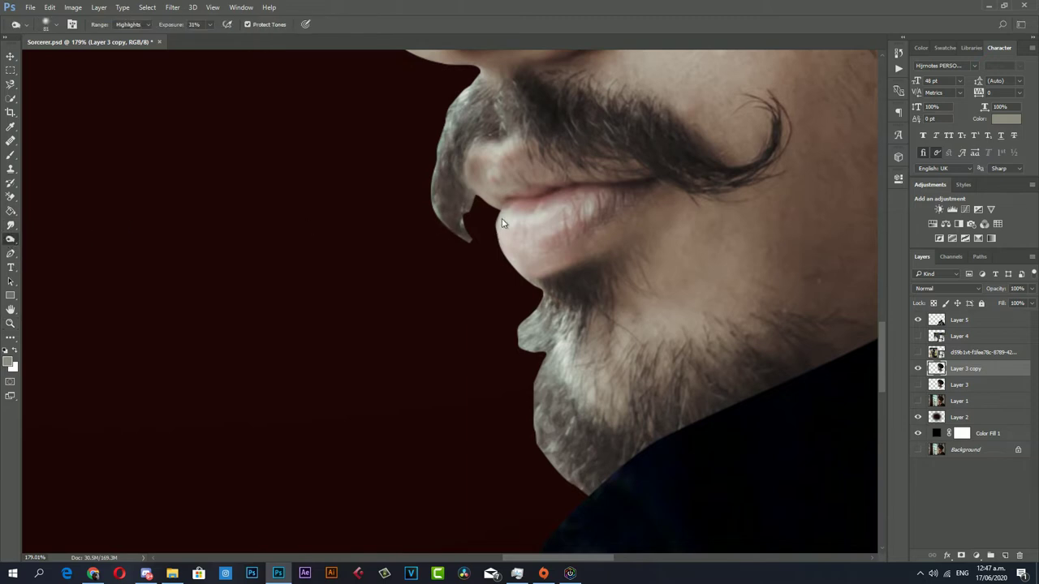
{"action": "scroll", "coordinate": [501, 222], "scroll_direction": "up", "scroll_amount": 2}
{"action": "scroll", "coordinate": [455, 227], "scroll_direction": "up", "scroll_amount": 2}
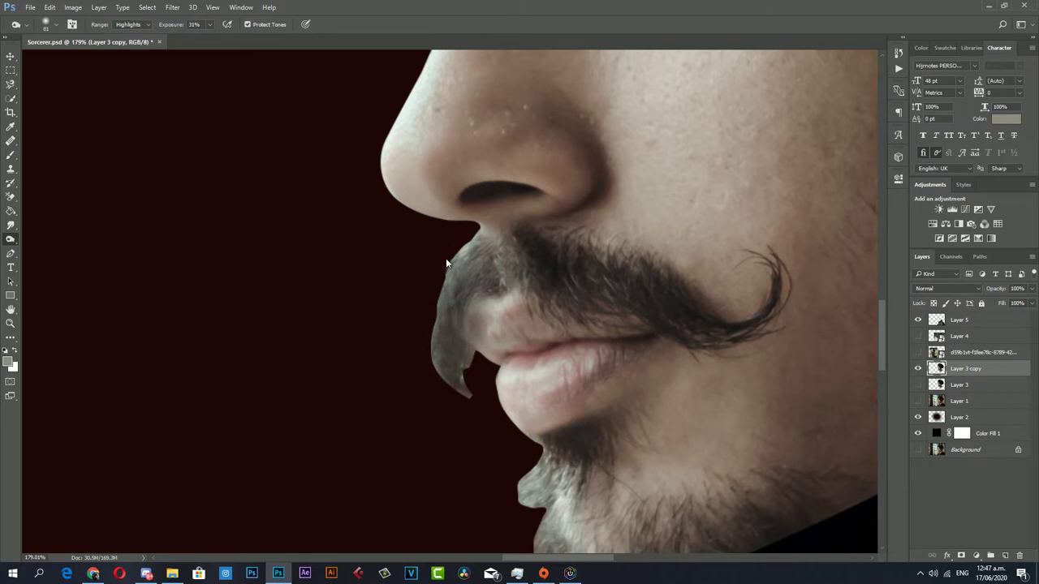
{"action": "left_click", "coordinate": [130, 24]}
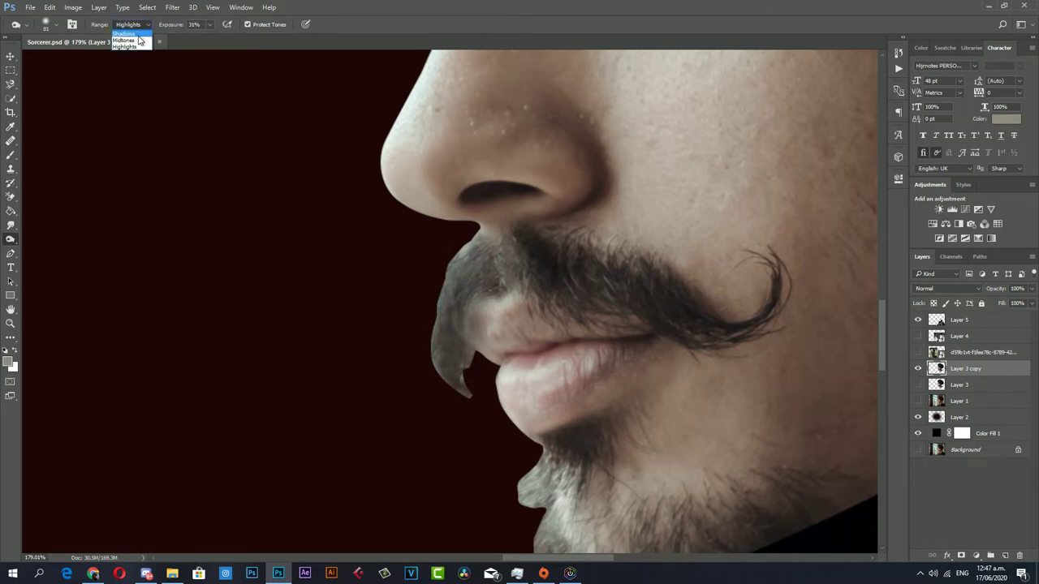
{"action": "left_click", "coordinate": [127, 25]}
{"action": "mouse_move", "coordinate": [476, 254]}
{"action": "left_mouse_down"}
{"action": "mouse_move", "coordinate": [405, 276]}
{"action": "mouse_move", "coordinate": [427, 360]}
{"action": "left_mouse_up"}
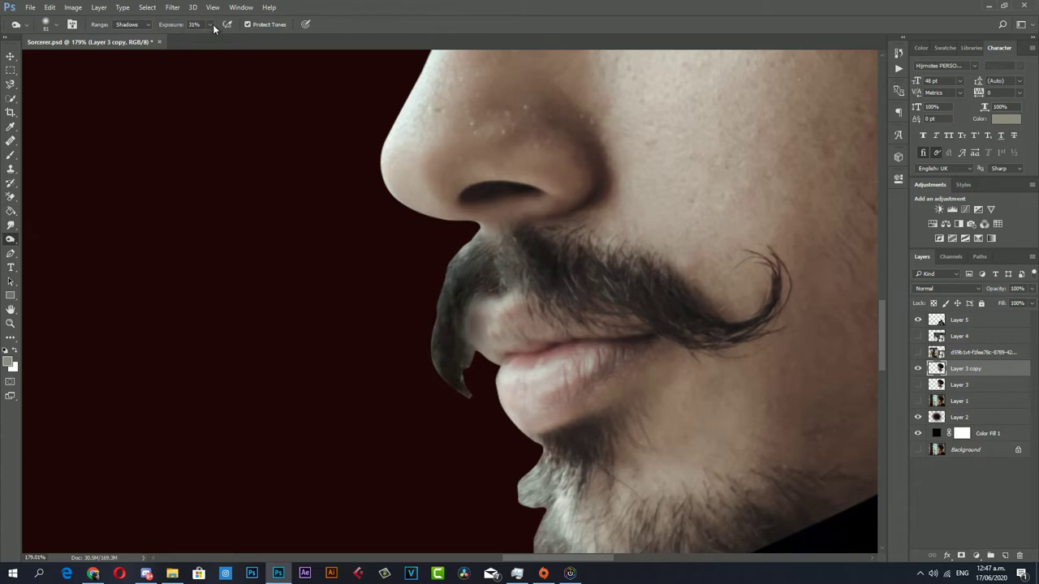
Lower Exposure to 14% and burn the light beard patches near the chin.
{"action": "left_click_drag", "start_coordinate": [212, 24], "coordinate": [206, 38]}
{"action": "left_click", "coordinate": [468, 235]}
{"action": "scroll", "coordinate": [445, 421], "scroll_direction": "down", "scroll_amount": 3}
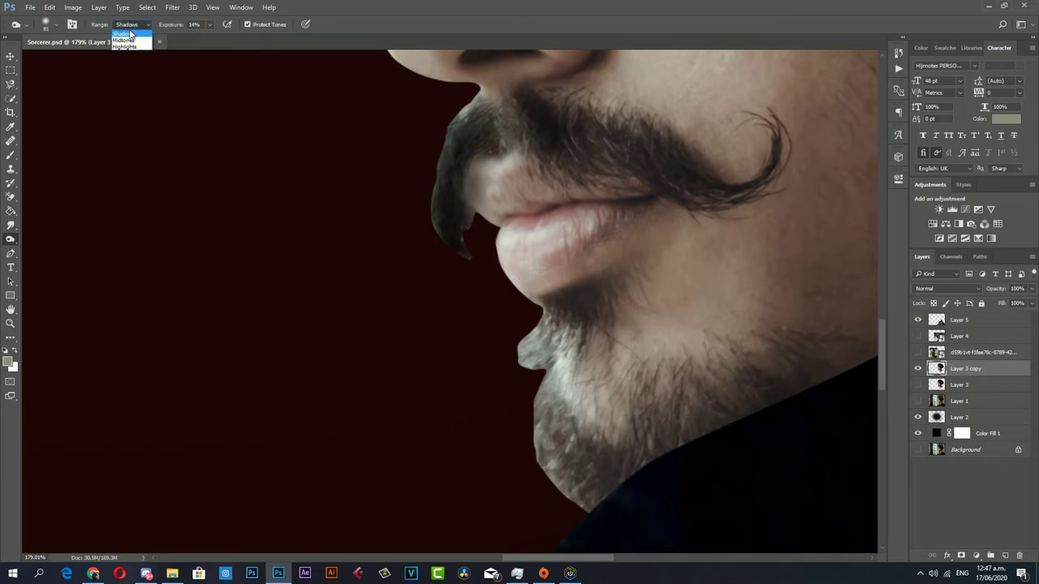
{"action": "mouse_move", "coordinate": [504, 341]}
{"action": "left_mouse_down"}
{"action": "mouse_move", "coordinate": [521, 312]}
{"action": "mouse_move", "coordinate": [501, 345]}
{"action": "left_mouse_up"}
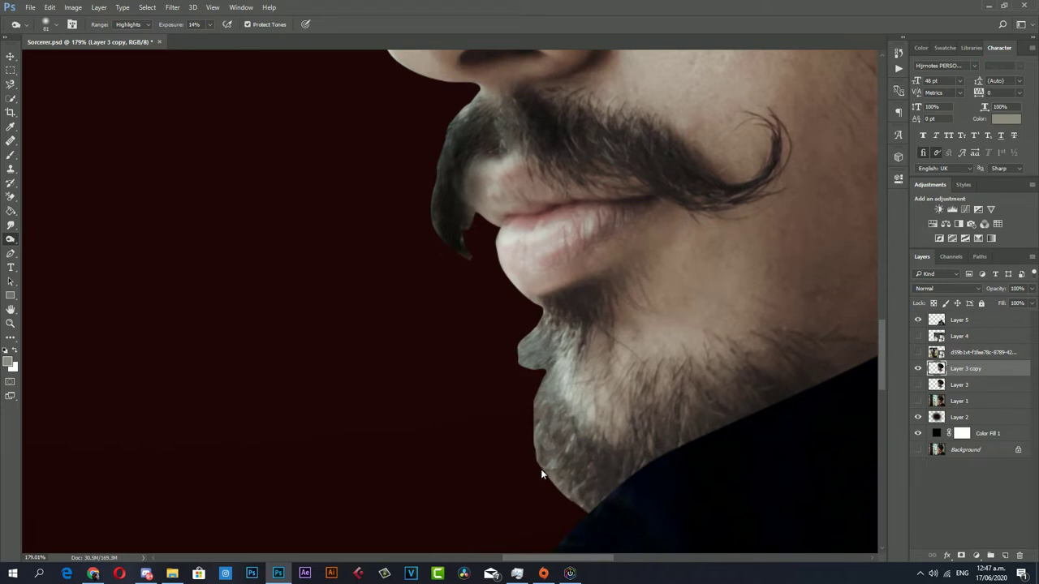
{"action": "mouse_move", "coordinate": [541, 469]}
{"action": "left_mouse_down"}
{"action": "mouse_move", "coordinate": [526, 336]}
{"action": "mouse_move", "coordinate": [497, 340]}
{"action": "left_mouse_up"}
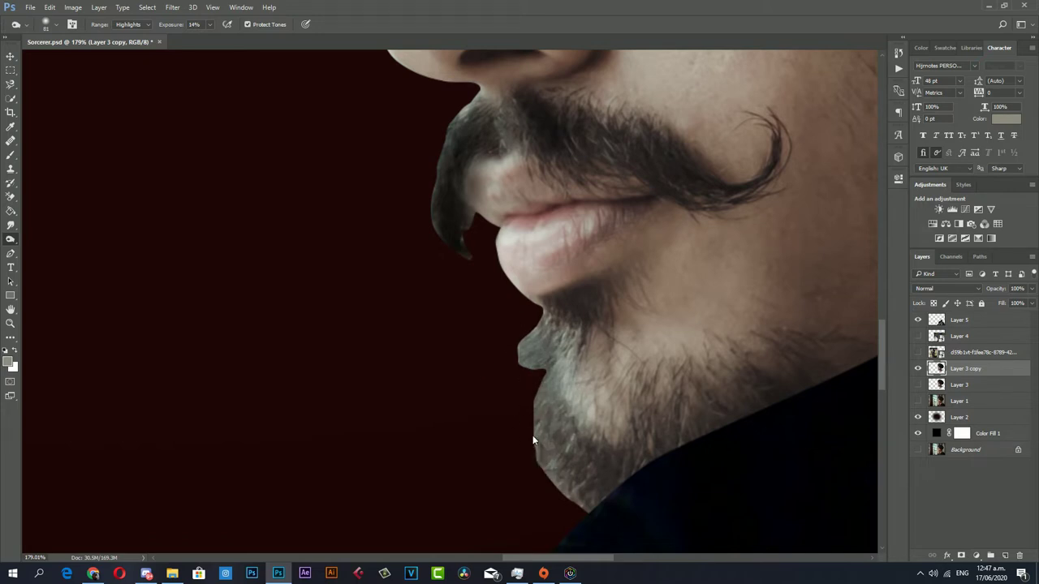
Burn the light beard edges along the jaw and chin with Range set to Midtones.
{"action": "left_click", "coordinate": [132, 25]}
{"action": "left_click", "coordinate": [123, 33]}
{"action": "left_click", "coordinate": [131, 25]}
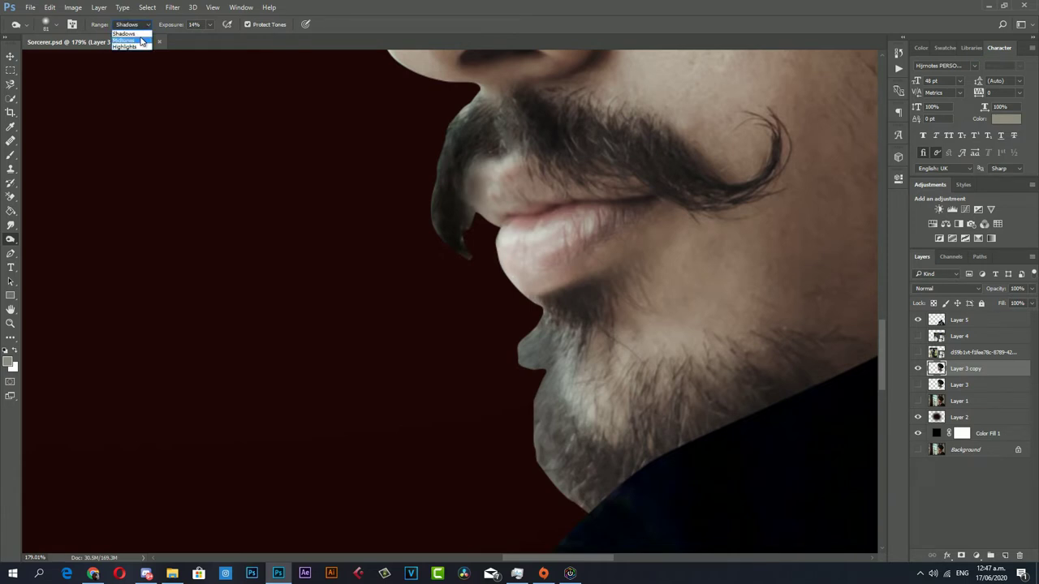
{"action": "left_click", "coordinate": [129, 40]}
{"action": "mouse_move", "coordinate": [502, 337]}
{"action": "left_mouse_down"}
{"action": "mouse_move", "coordinate": [517, 303]}
{"action": "mouse_move", "coordinate": [513, 430]}
{"action": "left_mouse_up"}
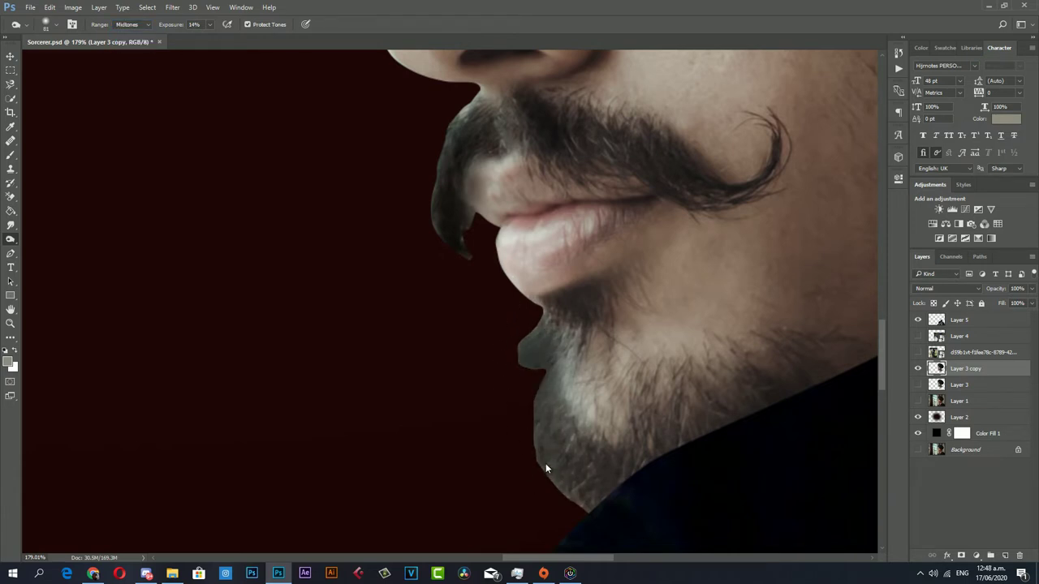
{"action": "mouse_move", "coordinate": [538, 468]}
{"action": "left_mouse_down"}
{"action": "mouse_move", "coordinate": [592, 357]}
{"action": "mouse_move", "coordinate": [579, 418]}
{"action": "left_mouse_up"}
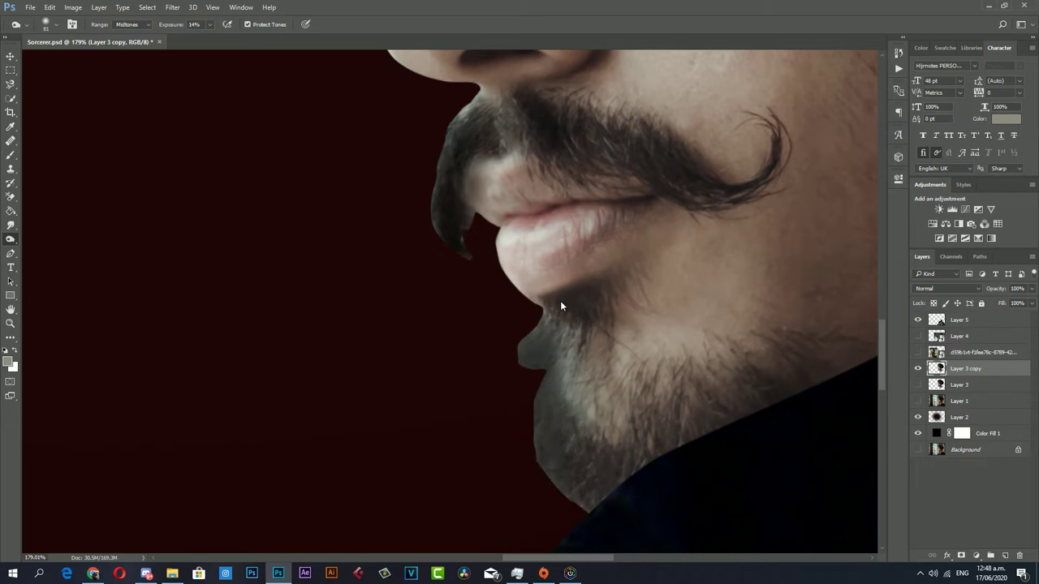
Burn the moustache below the nose and along the lip with Range back on Shadows.
{"action": "left_click", "coordinate": [129, 24]}
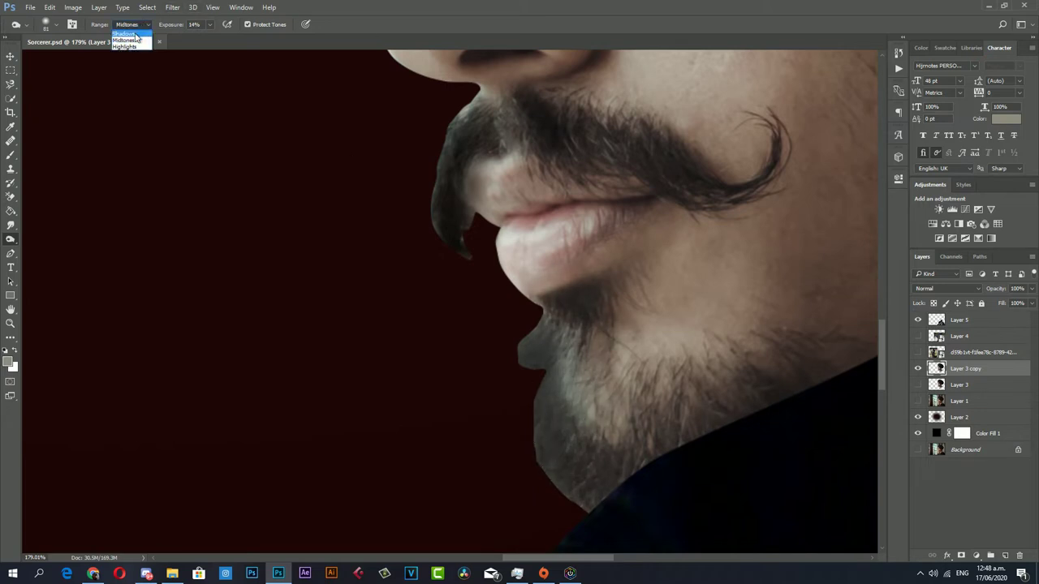
{"action": "left_click", "coordinate": [126, 33]}
{"action": "mouse_move", "coordinate": [530, 119]}
{"action": "left_mouse_down"}
{"action": "mouse_move", "coordinate": [536, 101]}
{"action": "mouse_move", "coordinate": [608, 221]}
{"action": "left_mouse_up"}
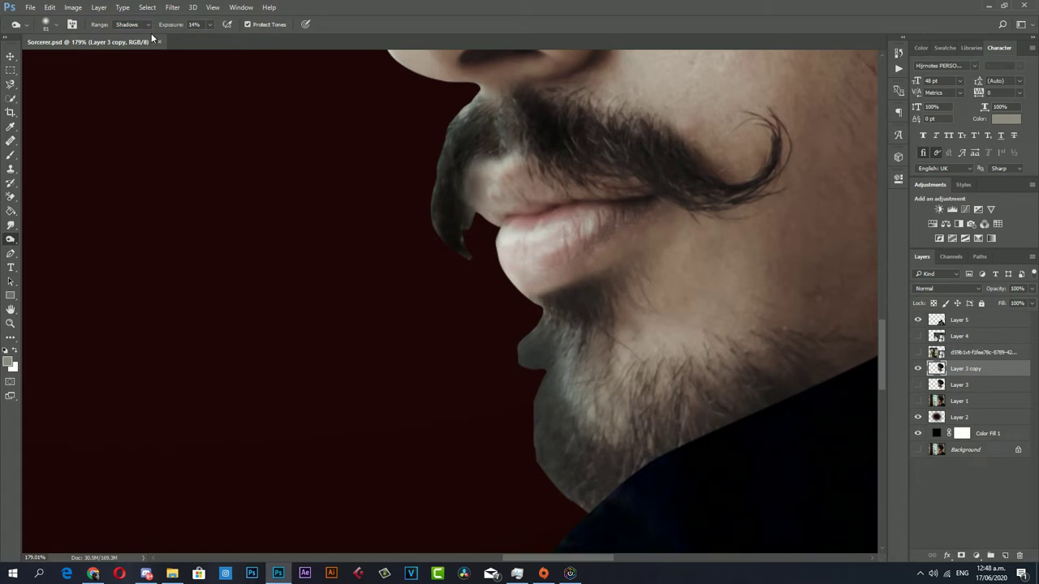
{"action": "right_click", "coordinate": [618, 280]}
{"action": "left_click", "coordinate": [692, 310]}
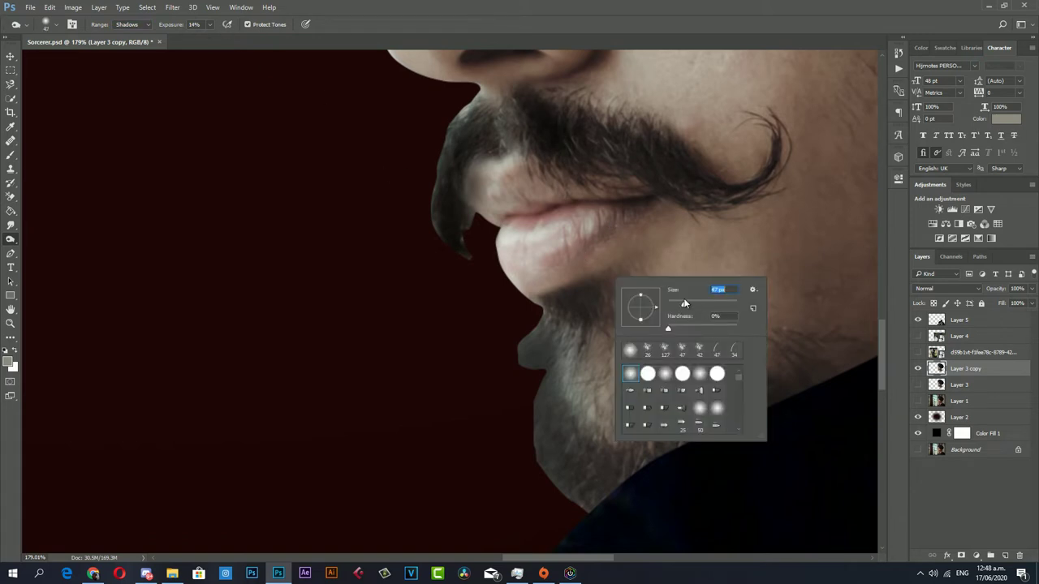
{"action": "key", "text": "Return"}
{"action": "mouse_move", "coordinate": [499, 203]}
{"action": "left_mouse_down"}
{"action": "mouse_move", "coordinate": [591, 209]}
{"action": "mouse_move", "coordinate": [633, 197]}
{"action": "mouse_move", "coordinate": [781, 221]}
{"action": "mouse_move", "coordinate": [764, 155]}
{"action": "mouse_move", "coordinate": [783, 194]}
{"action": "left_mouse_up"}
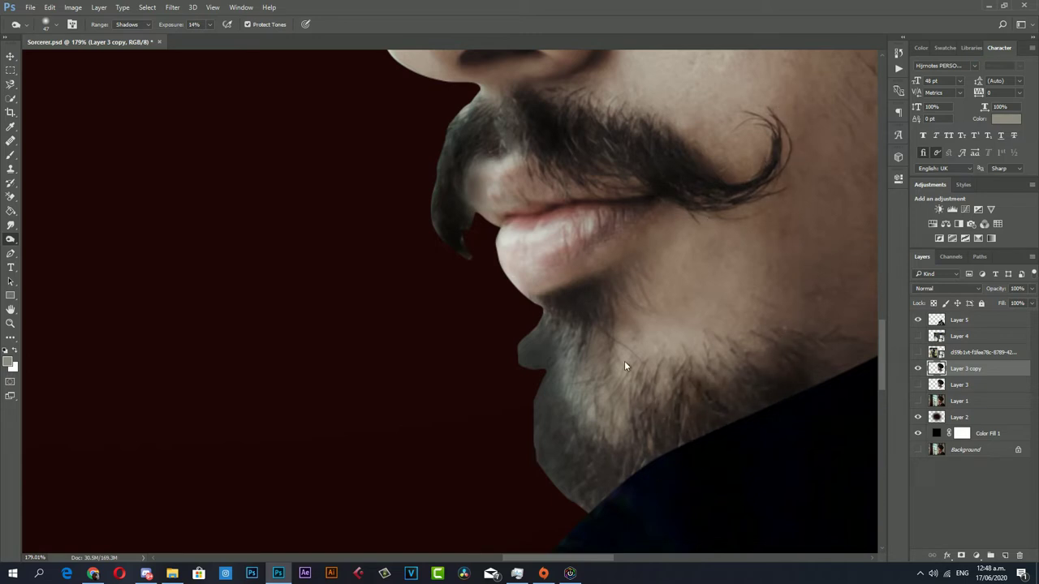
Resize the burn brush to 67 px and rotate its tip angle.
{"action": "right_click", "coordinate": [761, 378]}
{"action": "left_click_drag", "start_coordinate": [829, 404], "coordinate": [855, 408]}
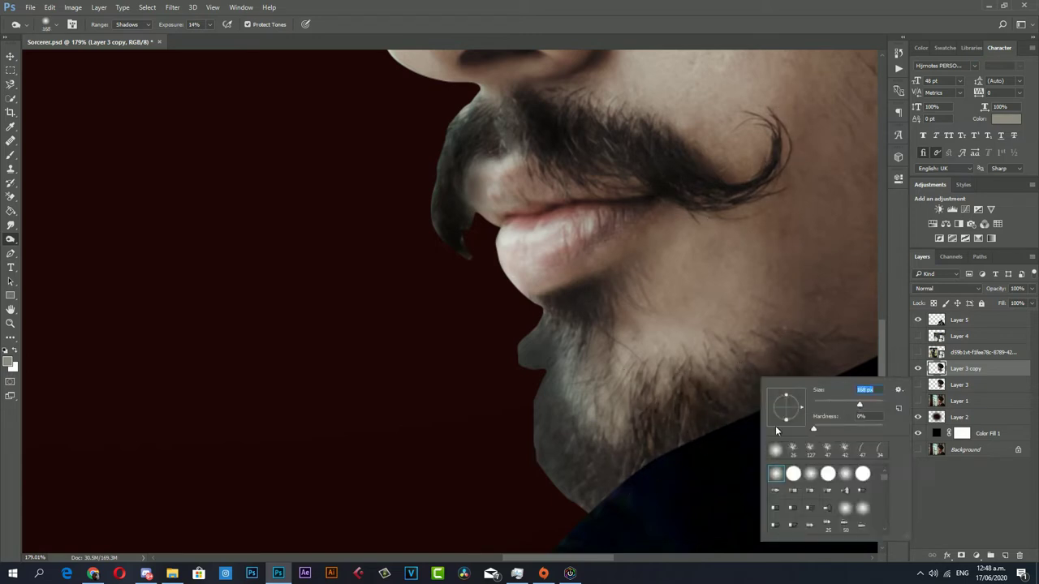
{"action": "left_click_drag", "start_coordinate": [776, 431], "coordinate": [638, 359]}
{"action": "left_click_drag", "start_coordinate": [841, 411], "coordinate": [787, 425]}
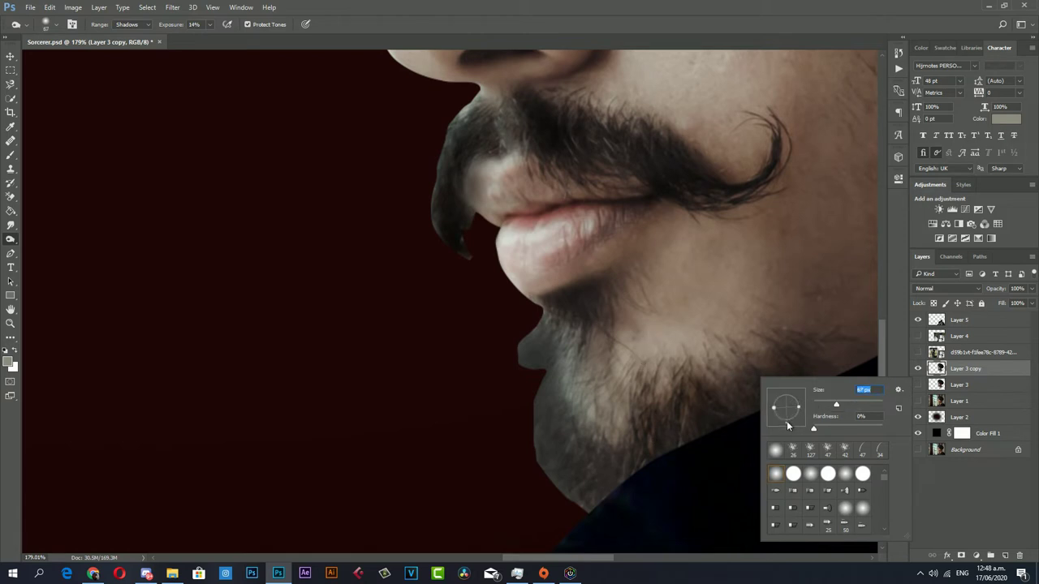
{"action": "left_click", "coordinate": [677, 345]}
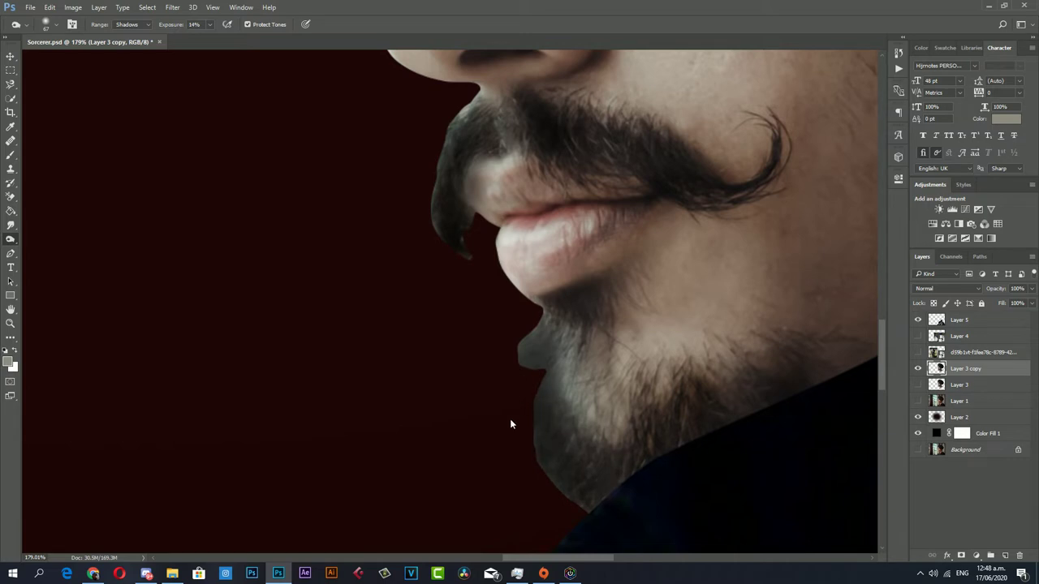
Burn the upper eyelid, brow tail and outer corner of the eye.
{"action": "scroll", "coordinate": [513, 390], "scroll_direction": "up", "scroll_amount": 2}
{"action": "scroll", "coordinate": [501, 428], "scroll_direction": "up", "scroll_amount": 3}
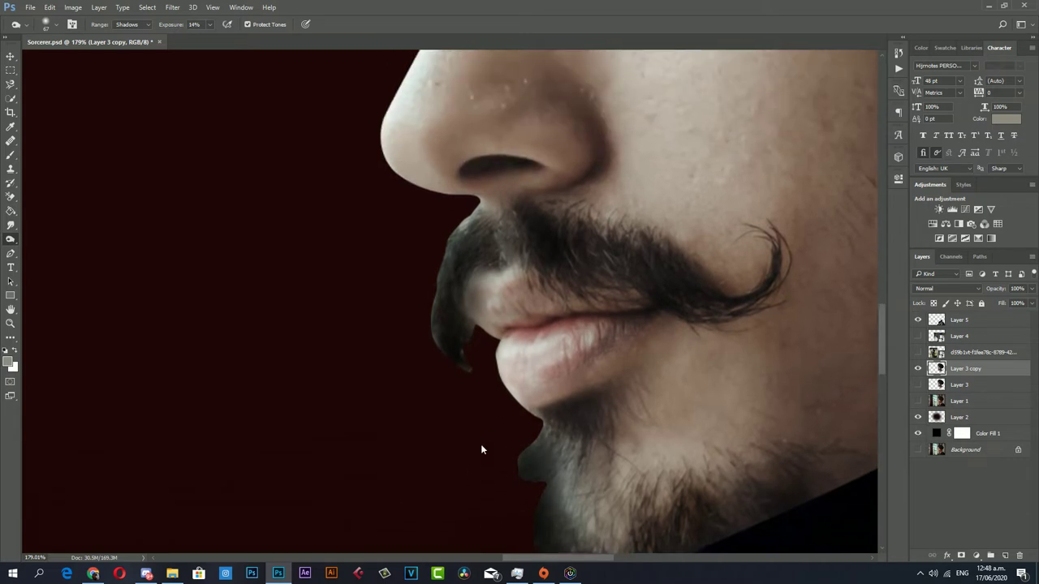
{"action": "scroll", "coordinate": [481, 444], "scroll_direction": "up", "scroll_amount": 1}
{"action": "scroll", "coordinate": [446, 317], "scroll_direction": "up", "scroll_amount": 2}
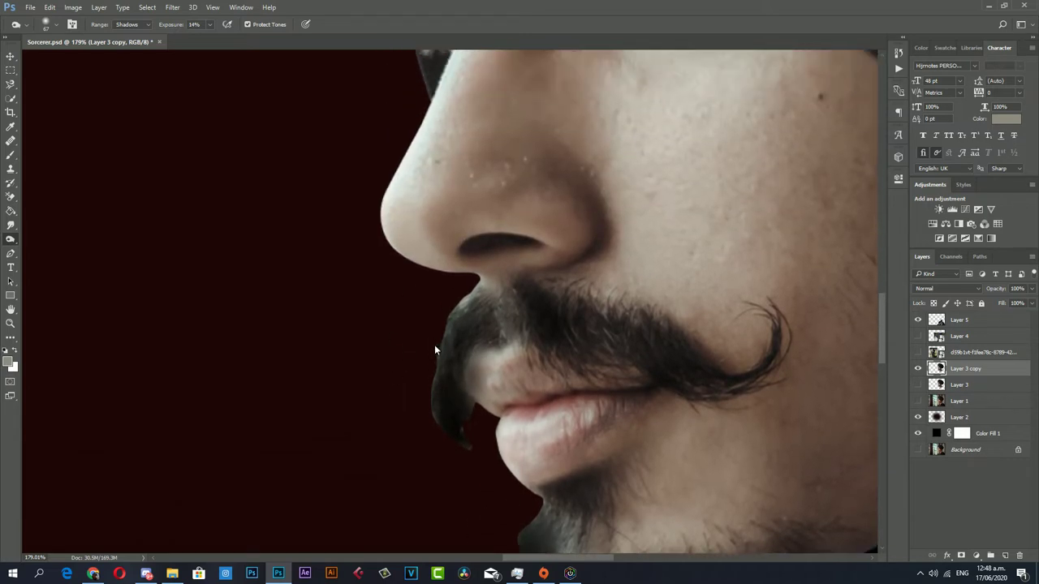
{"action": "scroll", "coordinate": [438, 345], "scroll_direction": "up", "scroll_amount": 2}
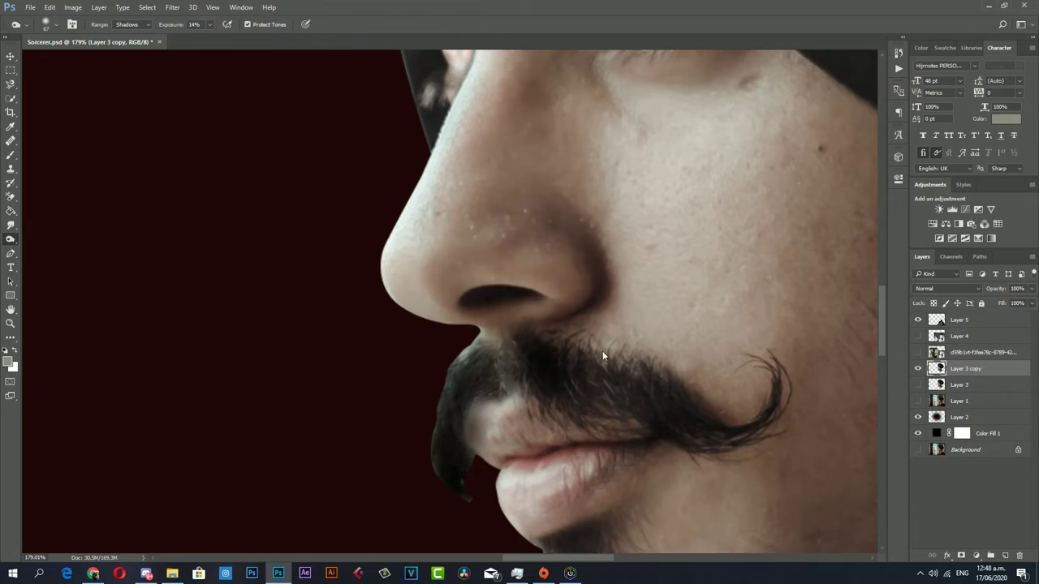
{"action": "scroll", "coordinate": [625, 390], "scroll_direction": "up", "scroll_amount": 7}
{"action": "scroll", "coordinate": [568, 405], "scroll_direction": "up", "scroll_amount": 1}
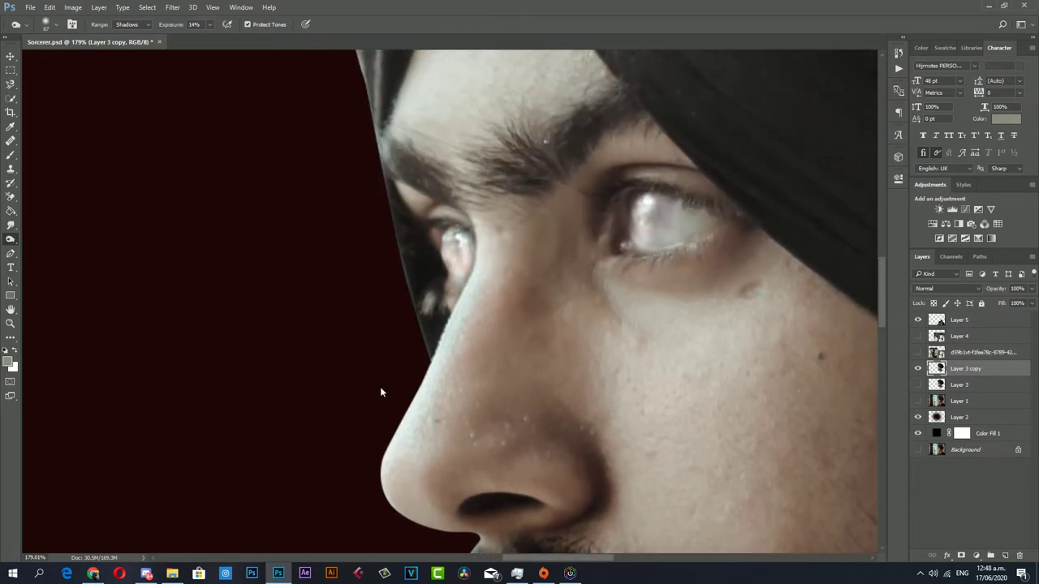
{"action": "scroll", "coordinate": [382, 227], "scroll_direction": "up", "scroll_amount": 3}
{"action": "scroll", "coordinate": [417, 260], "scroll_direction": "up", "scroll_amount": 2}
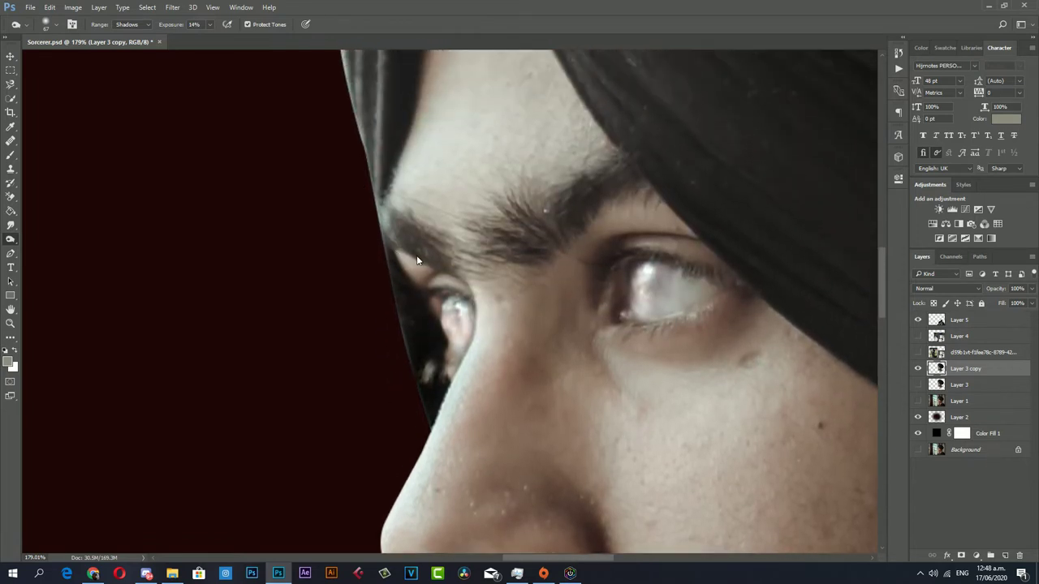
{"action": "left_click_drag", "start_coordinate": [555, 234], "coordinate": [560, 201]}
{"action": "left_click_drag", "start_coordinate": [562, 251], "coordinate": [564, 194]}
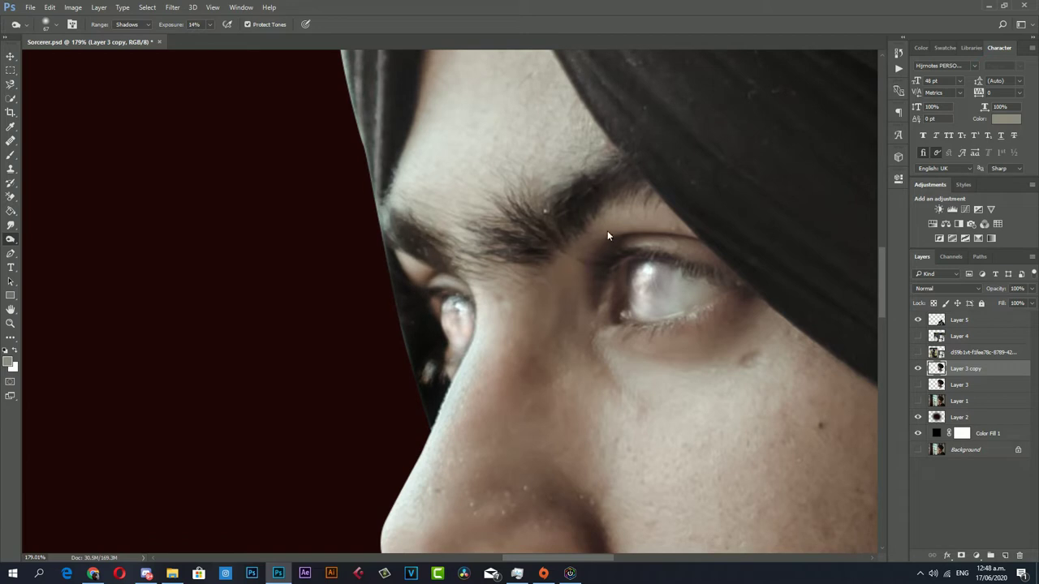
{"action": "left_click_drag", "start_coordinate": [711, 255], "coordinate": [723, 279]}
Zoom in on the beard and darken the beard and skin along the jawline.
{"action": "scroll", "coordinate": [692, 219], "scroll_direction": "up", "scroll_amount": 2}
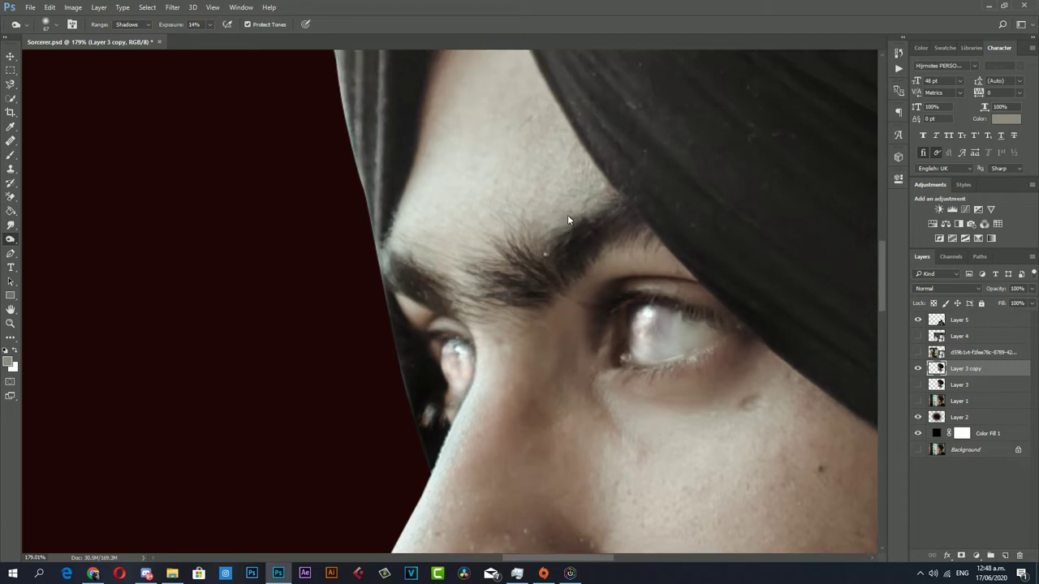
{"action": "scroll", "coordinate": [567, 214], "scroll_direction": "up", "scroll_amount": 5}
{"action": "key", "text": "z"}
{"action": "key", "text": "ctrl+0"}
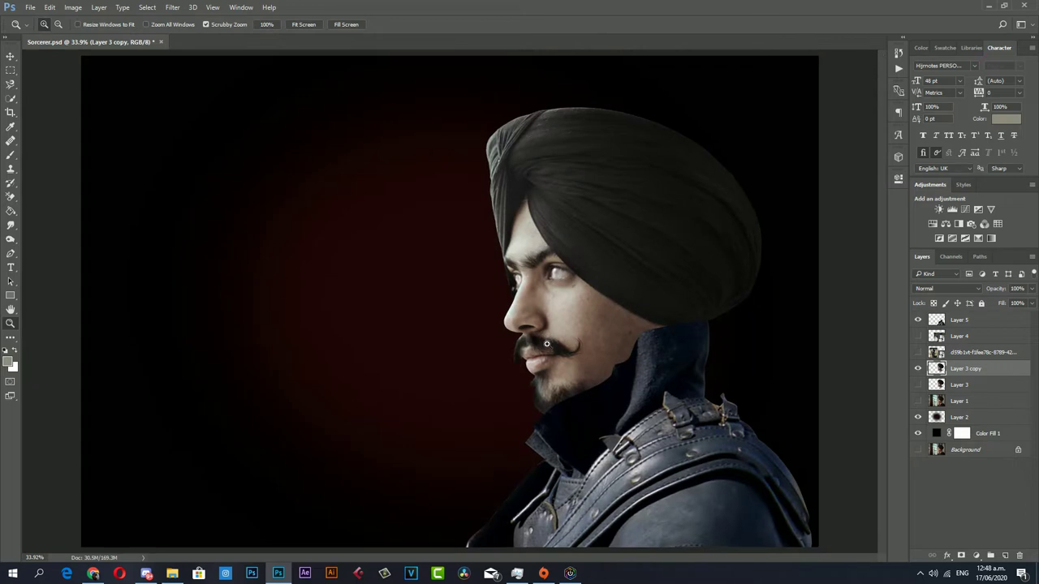
{"action": "left_click_drag", "start_coordinate": [493, 365], "coordinate": [619, 376]}
{"action": "left_click", "coordinate": [619, 377]}
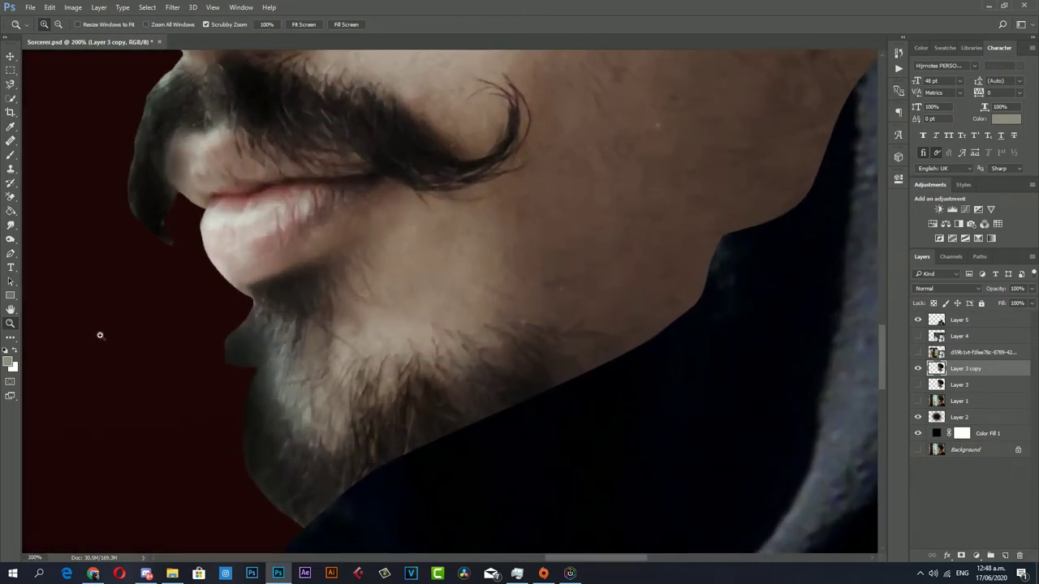
{"action": "left_click", "coordinate": [10, 239]}
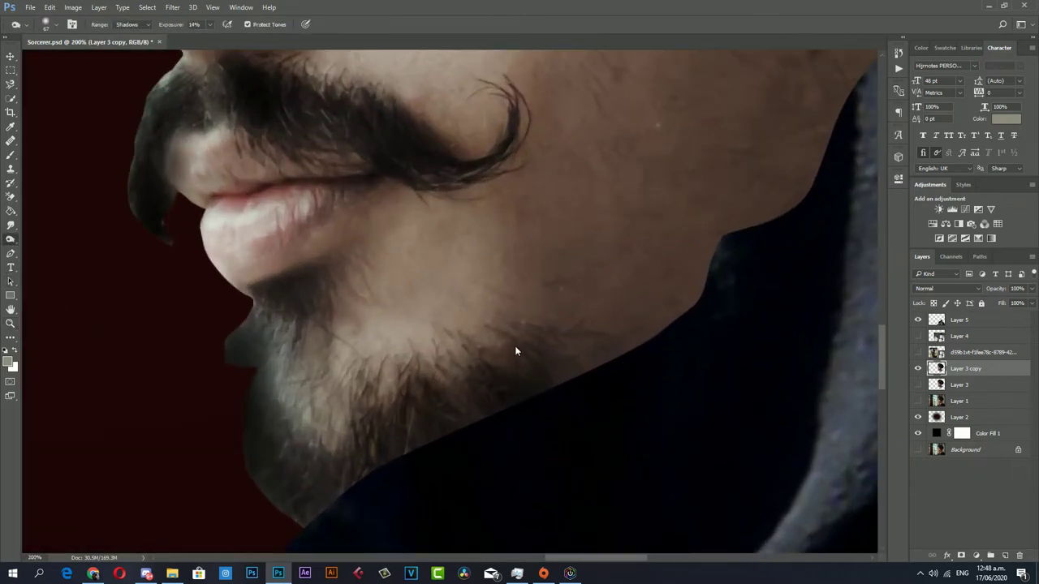
{"action": "left_click_drag", "start_coordinate": [514, 346], "coordinate": [490, 413]}
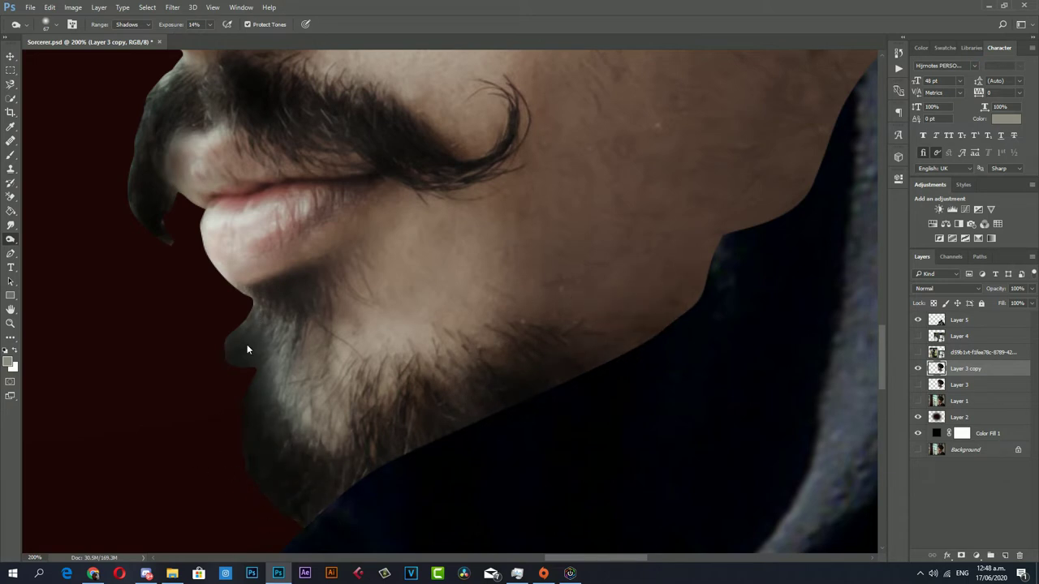
Zoom in close on the moustache tip with the Zoom tool.
{"action": "scroll", "coordinate": [37, 376], "scroll_direction": "up", "scroll_amount": 3}
{"action": "key", "text": "z"}
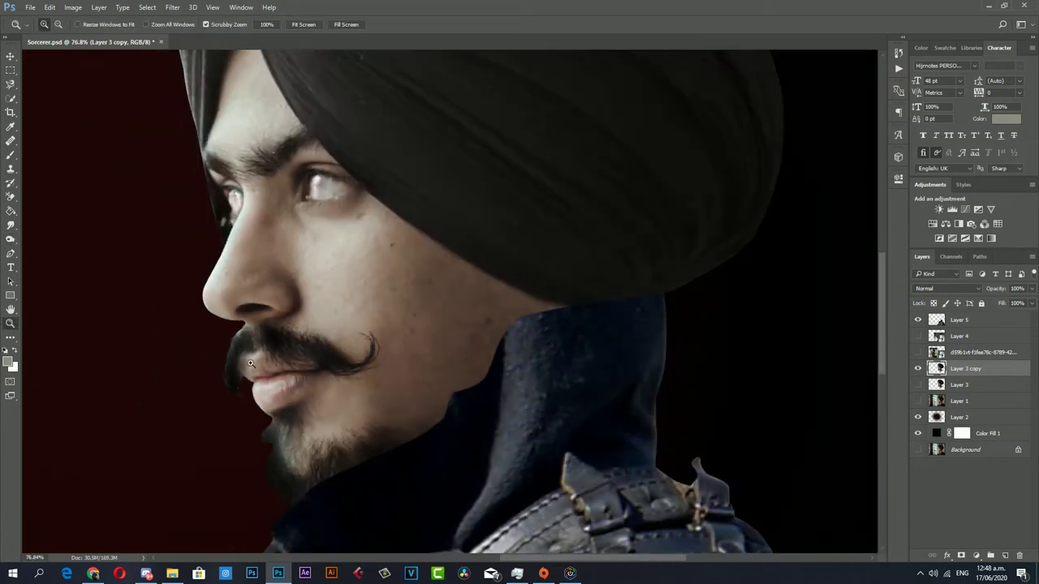
{"action": "left_click", "coordinate": [484, 371]}
{"action": "left_click_drag", "start_coordinate": [483, 371], "coordinate": [503, 364]}
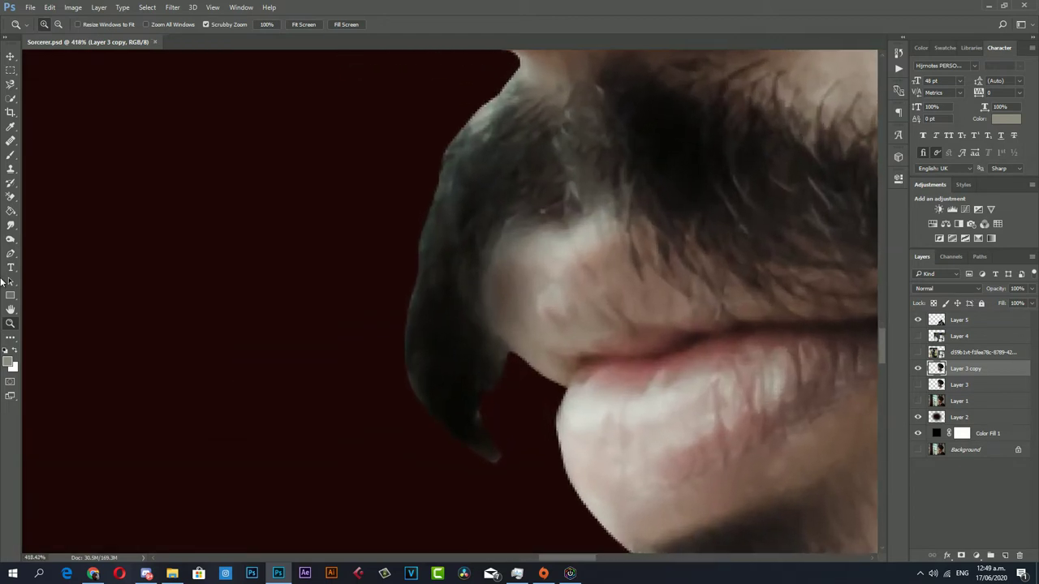
Set up the Smudge tool with an 8 px brush at 92% strength.
{"action": "left_click", "coordinate": [11, 225]}
{"action": "right_click", "coordinate": [628, 243]}
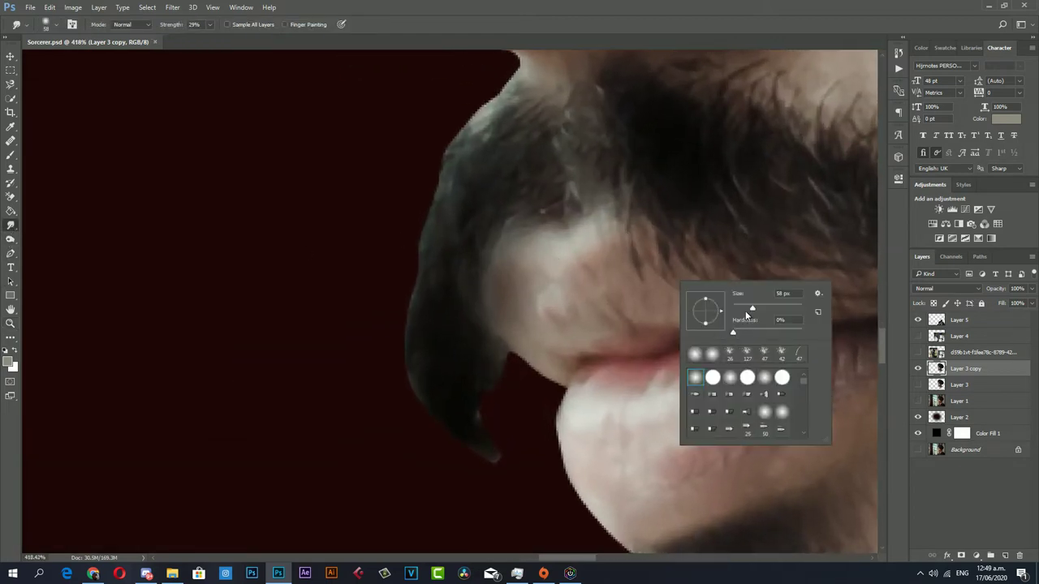
{"action": "left_click_drag", "start_coordinate": [746, 314], "coordinate": [728, 309]}
{"action": "key", "text": "Up"}
{"action": "type", "text": "10"}
{"action": "key", "text": "Return"}
{"action": "left_click_drag", "start_coordinate": [162, 25], "coordinate": [232, 25]}
{"action": "right_click", "coordinate": [526, 364]}
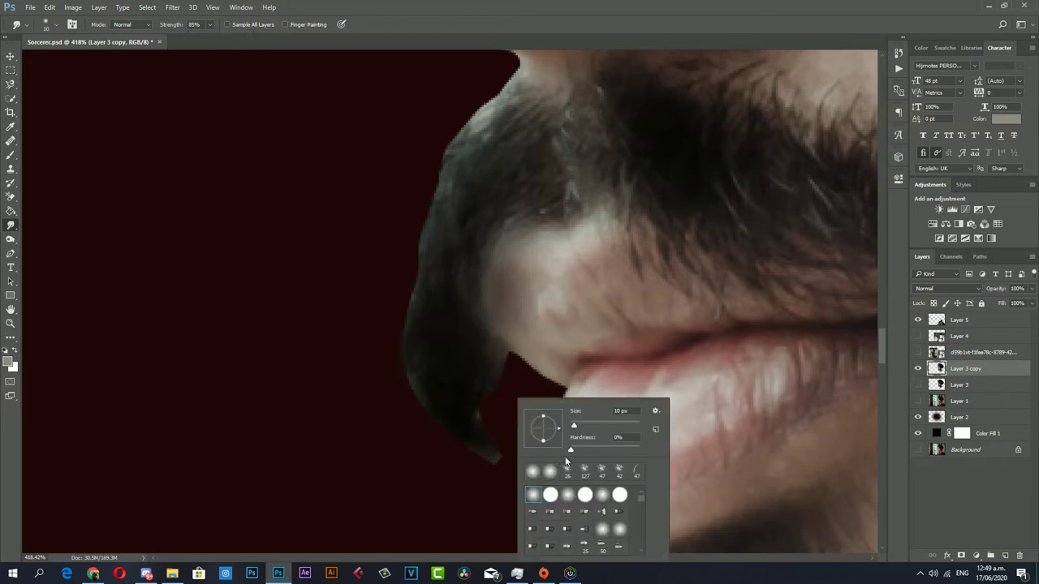
{"action": "key", "text": "Down"}
{"action": "key", "text": "Down"}
{"action": "key", "text": "Return"}
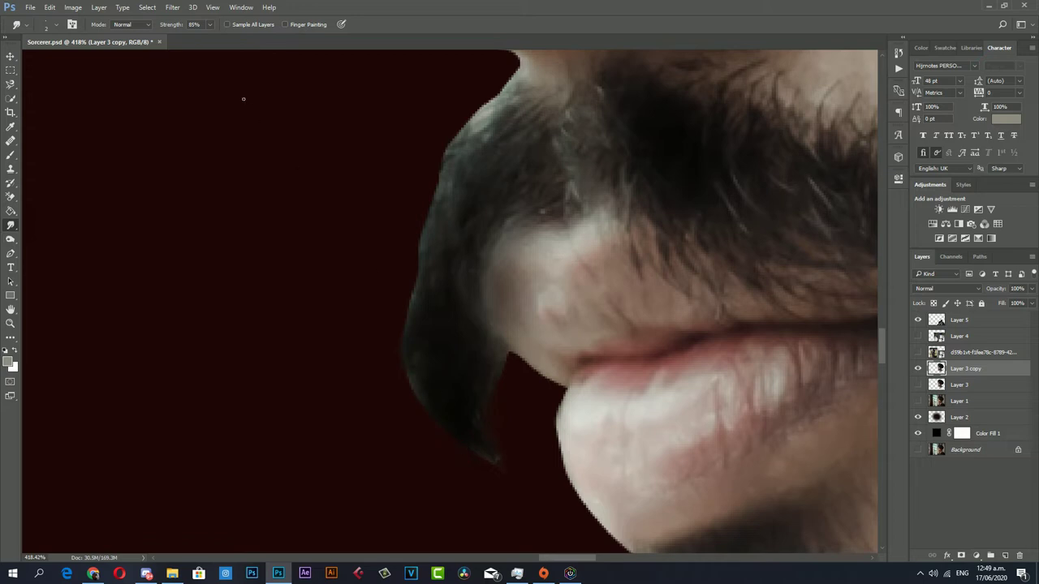
{"action": "left_click", "coordinate": [194, 24]}
{"action": "key", "text": "Return"}
Smudge the moustache outline and the chin and beard edges outward into strands.
{"action": "left_click_drag", "start_coordinate": [420, 253], "coordinate": [424, 267]}
{"action": "left_click_drag", "start_coordinate": [449, 170], "coordinate": [398, 349]}
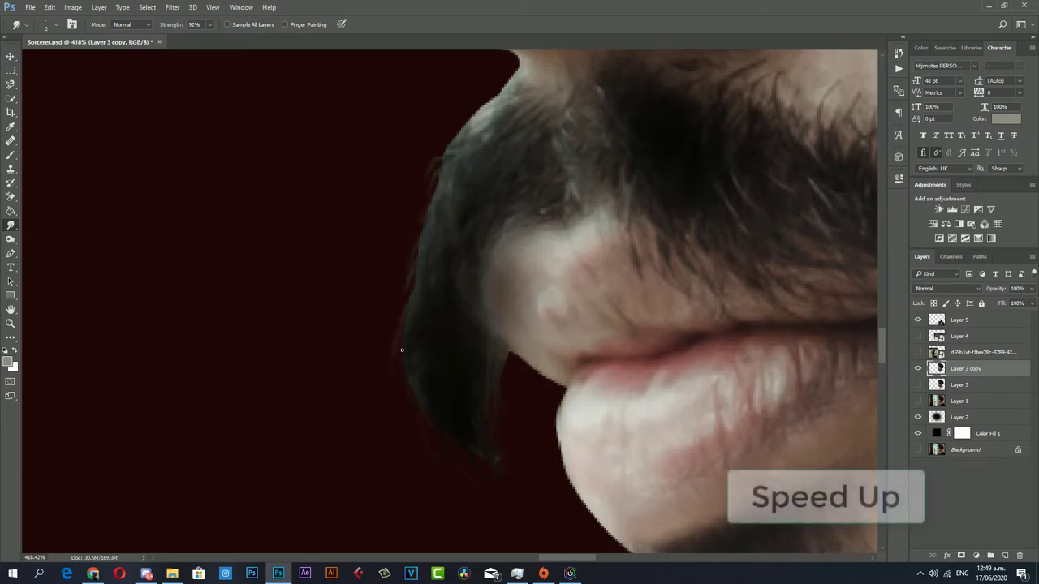
{"action": "scroll", "coordinate": [460, 422], "scroll_direction": "up", "scroll_amount": 2}
{"action": "left_click_drag", "start_coordinate": [430, 275], "coordinate": [414, 390]}
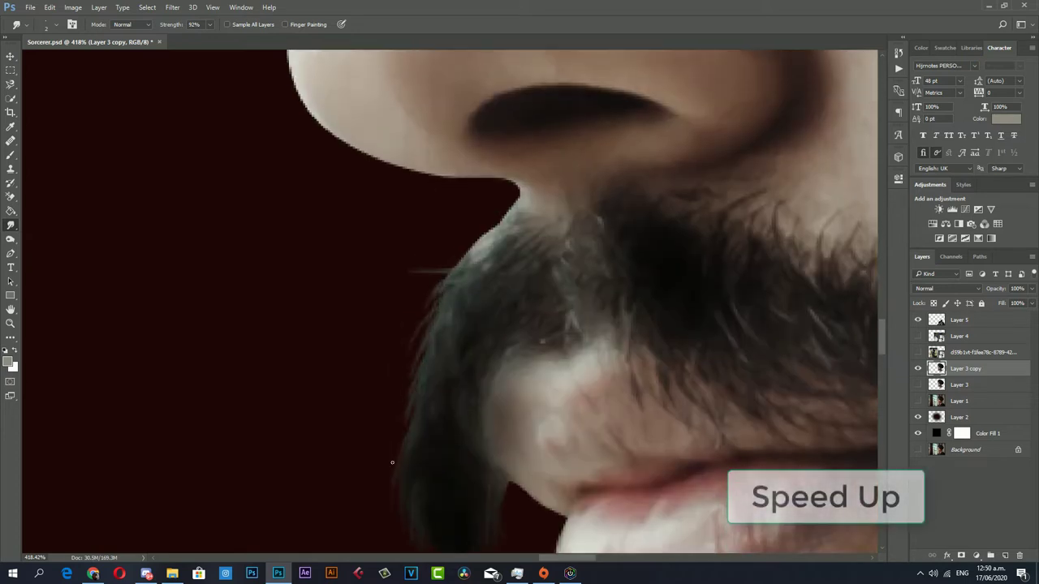
{"action": "scroll", "coordinate": [559, 354], "scroll_direction": "down", "scroll_amount": 6}
{"action": "left_click_drag", "start_coordinate": [613, 320], "coordinate": [600, 394]}
{"action": "left_click_drag", "start_coordinate": [670, 402], "coordinate": [628, 388]}
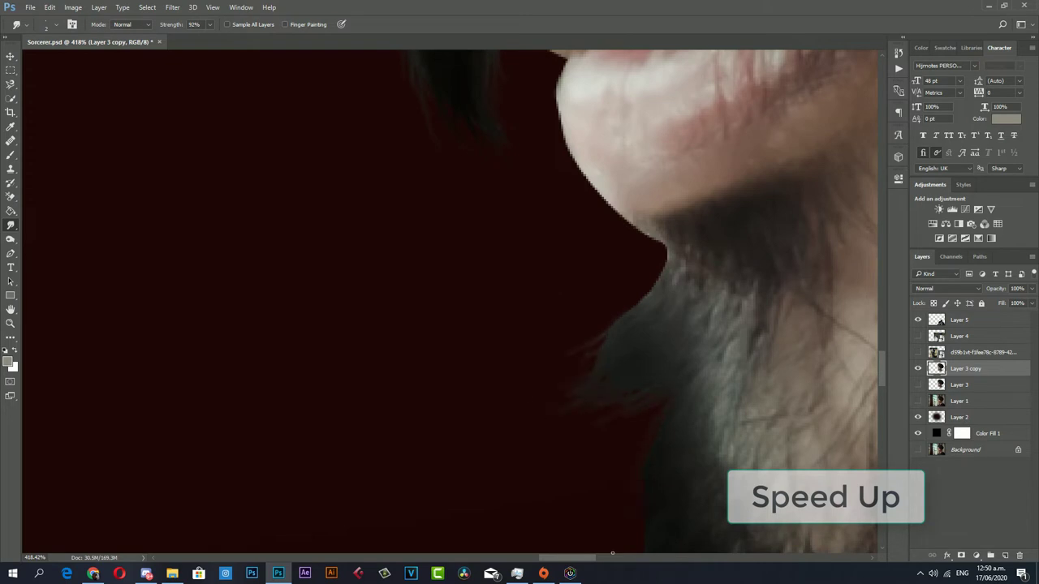
Zoom out from the chin close-up to review the smudged edges.
{"action": "scroll", "coordinate": [641, 415], "scroll_direction": "down", "scroll_amount": 3}
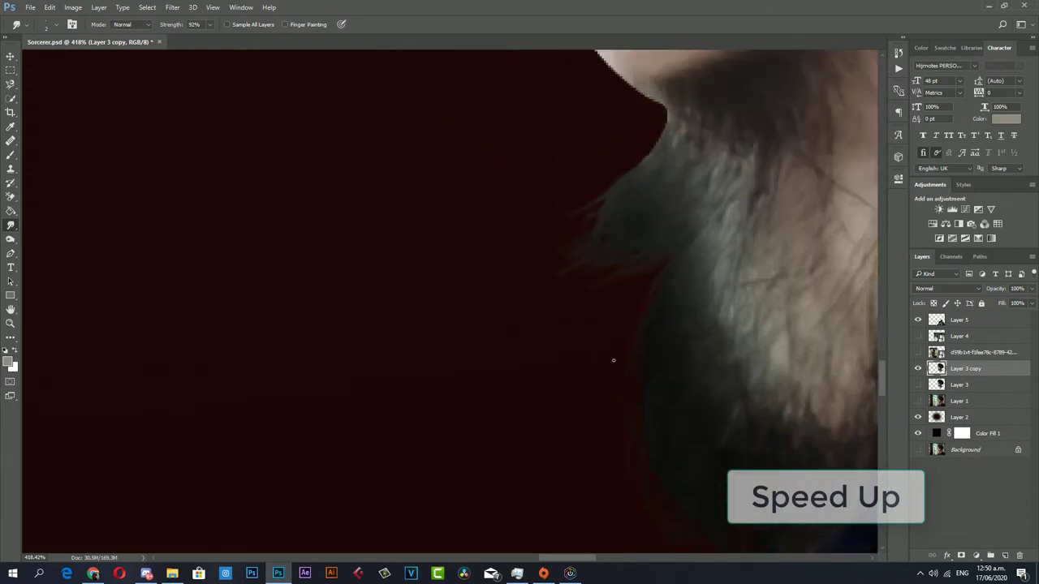
{"action": "scroll", "coordinate": [714, 405], "scroll_direction": "down", "scroll_amount": 2}
{"action": "scroll", "coordinate": [631, 371], "scroll_direction": "up", "scroll_amount": 5}
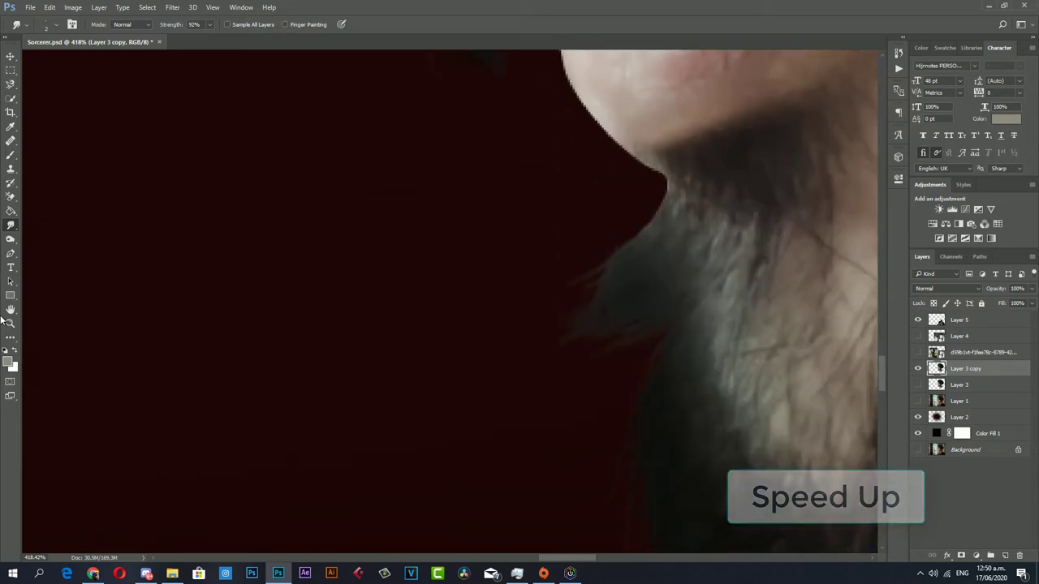
{"action": "left_click", "coordinate": [11, 323]}
{"action": "left_click_drag", "start_coordinate": [421, 284], "coordinate": [339, 288]}
{"action": "scroll", "coordinate": [487, 262], "scroll_direction": "down", "scroll_amount": 3}
{"action": "scroll", "coordinate": [495, 267], "scroll_direction": "down", "scroll_amount": 3}
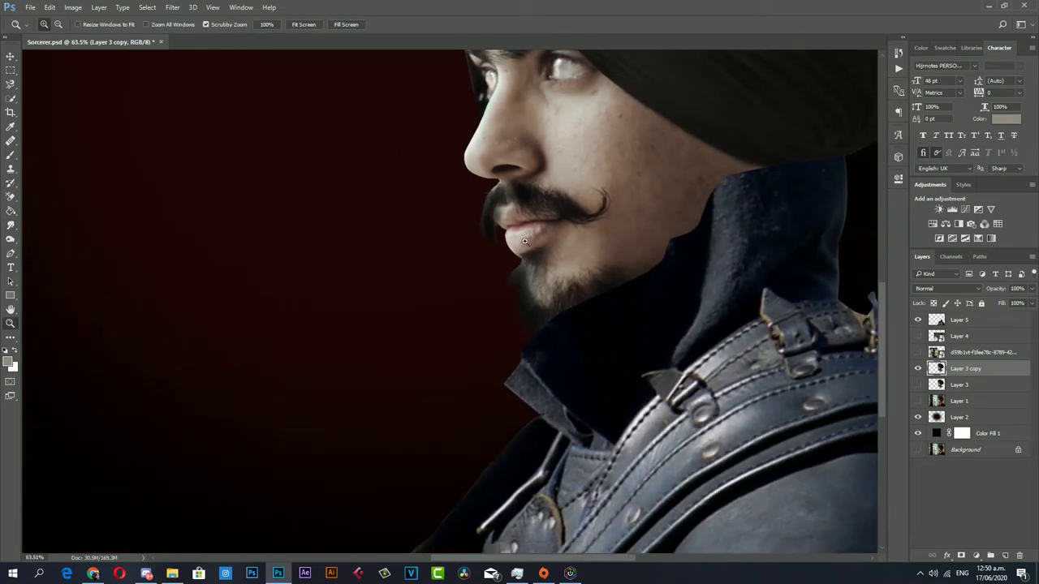
{"action": "scroll", "coordinate": [519, 284], "scroll_direction": "down", "scroll_amount": 2}
{"action": "scroll", "coordinate": [540, 298], "scroll_direction": "up", "scroll_amount": 3}
{"action": "scroll", "coordinate": [541, 268], "scroll_direction": "up", "scroll_amount": 2}
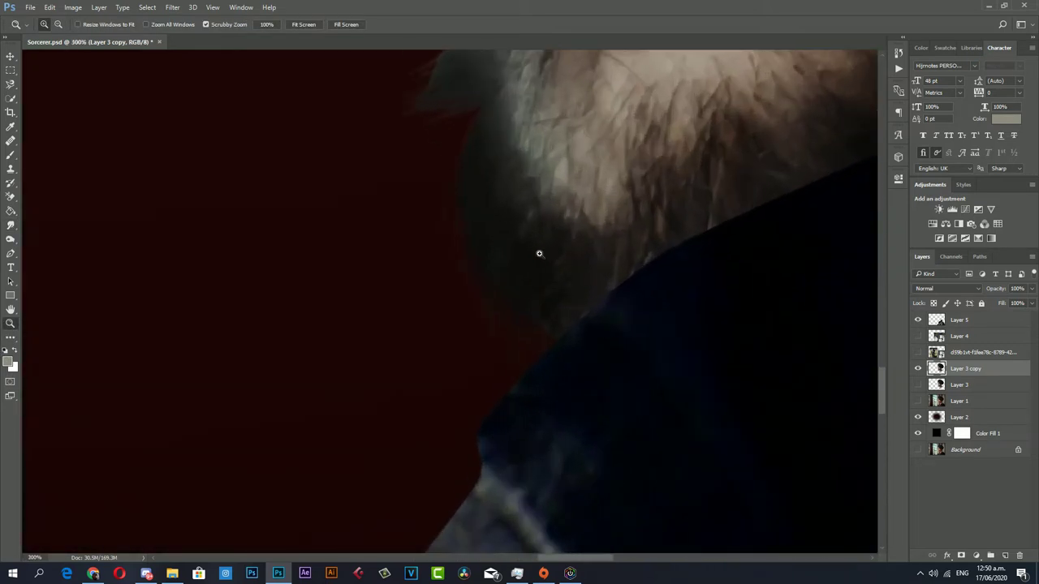
{"action": "scroll", "coordinate": [520, 276], "scroll_direction": "up", "scroll_amount": 2}
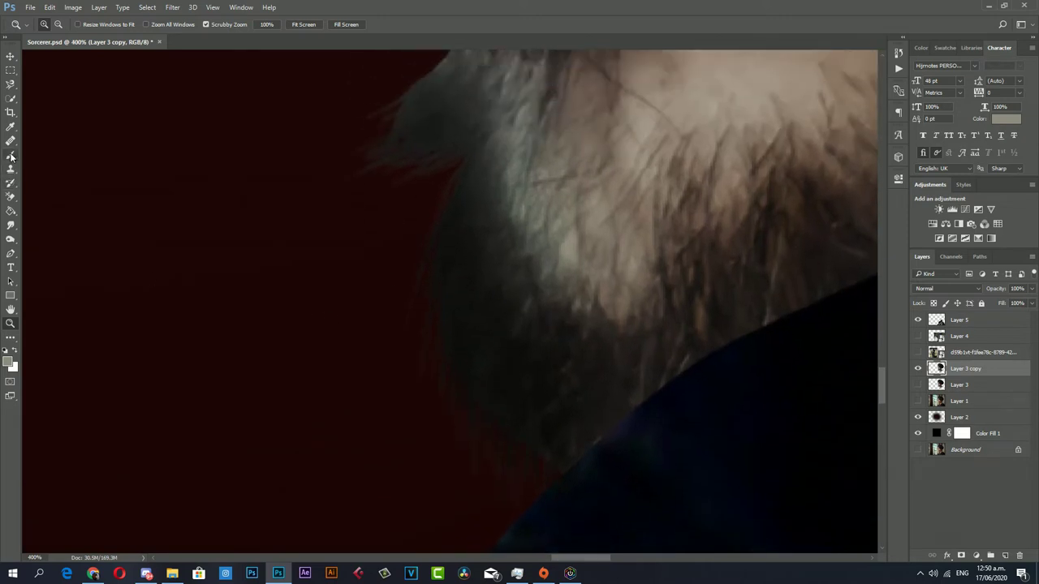
Burn the beard's outer edge under the chin with Range Shadows at 14% exposure.
{"action": "left_click", "coordinate": [10, 240]}
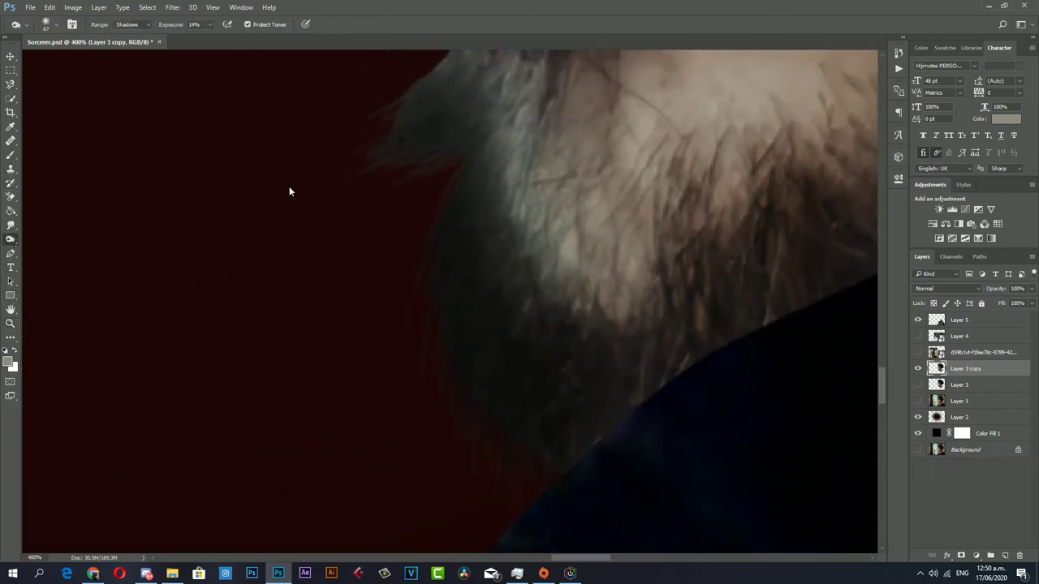
{"action": "scroll", "coordinate": [302, 165], "scroll_direction": "up", "scroll_amount": 2}
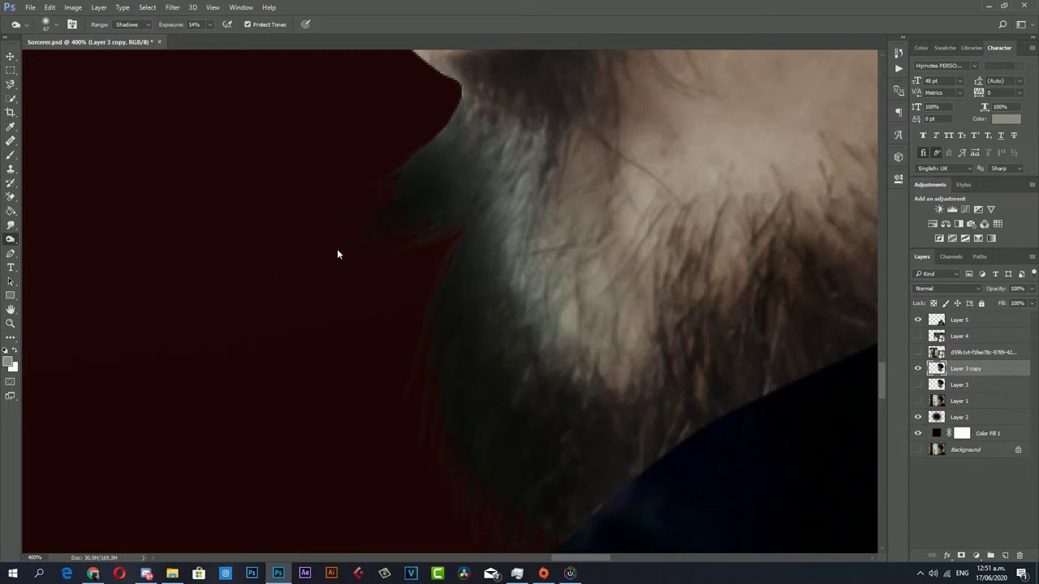
{"action": "scroll", "coordinate": [399, 477], "scroll_direction": "down", "scroll_amount": 2}
{"action": "scroll", "coordinate": [461, 476], "scroll_direction": "up", "scroll_amount": 2}
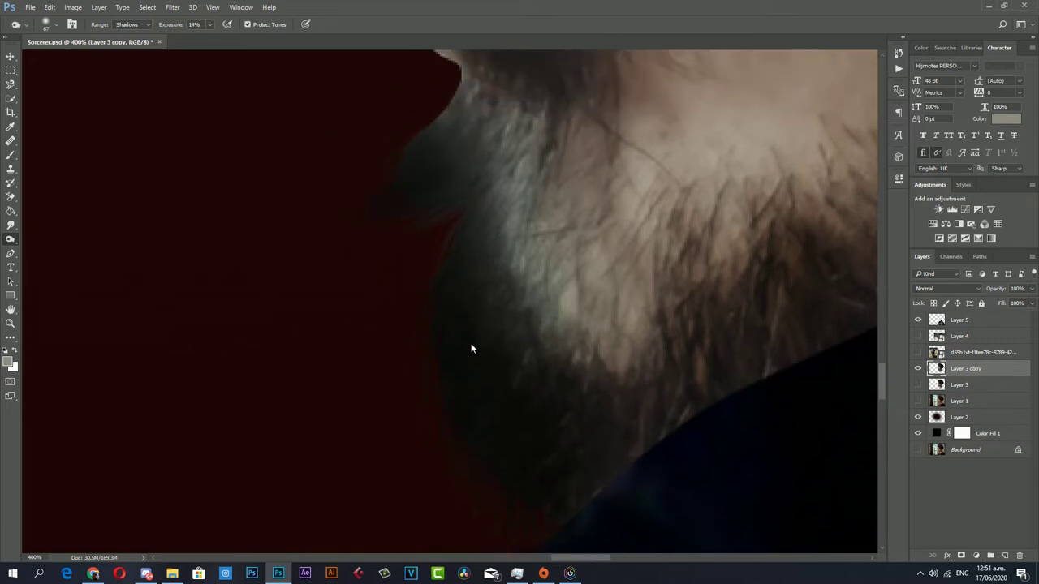
{"action": "scroll", "coordinate": [425, 204], "scroll_direction": "up", "scroll_amount": 3}
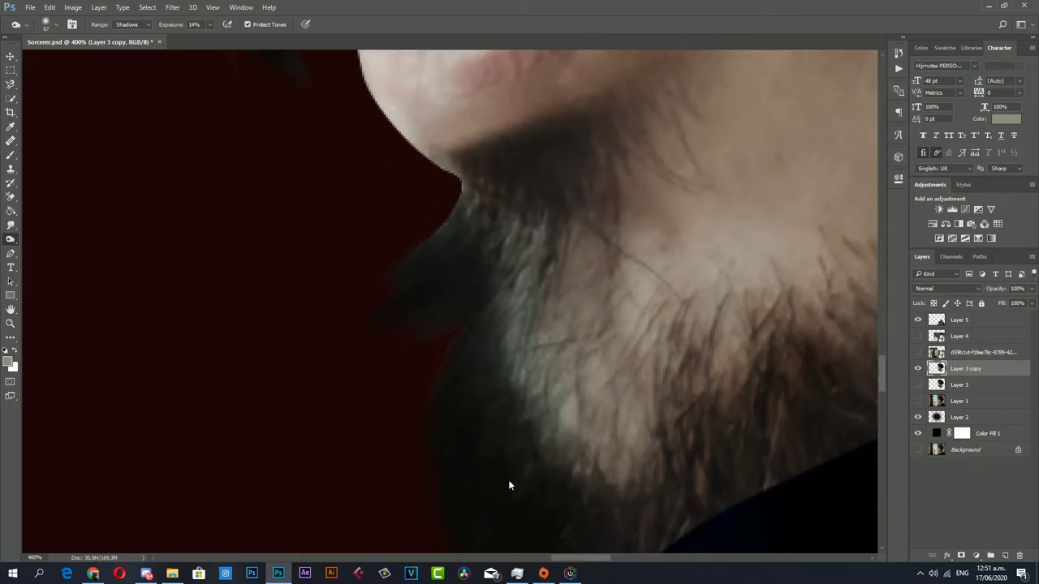
{"action": "left_click_drag", "start_coordinate": [512, 309], "coordinate": [584, 375]}
{"action": "scroll", "coordinate": [503, 333], "scroll_direction": "up", "scroll_amount": 3}
{"action": "scroll", "coordinate": [325, 252], "scroll_direction": "up", "scroll_amount": 3}
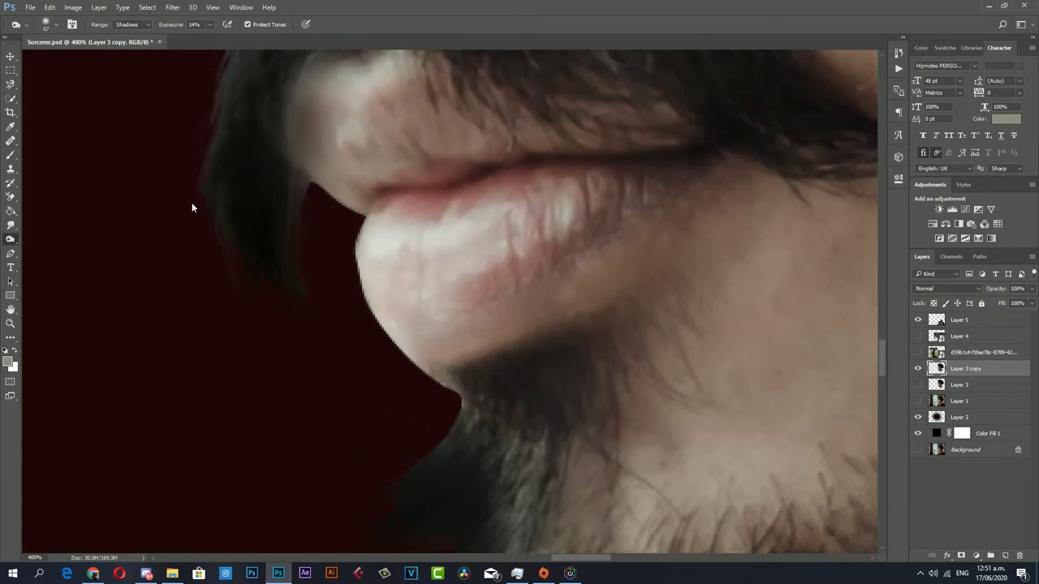
{"action": "scroll", "coordinate": [87, 241], "scroll_direction": "up", "scroll_amount": 1}
{"action": "scroll", "coordinate": [87, 241], "scroll_direction": "up", "scroll_amount": 3}
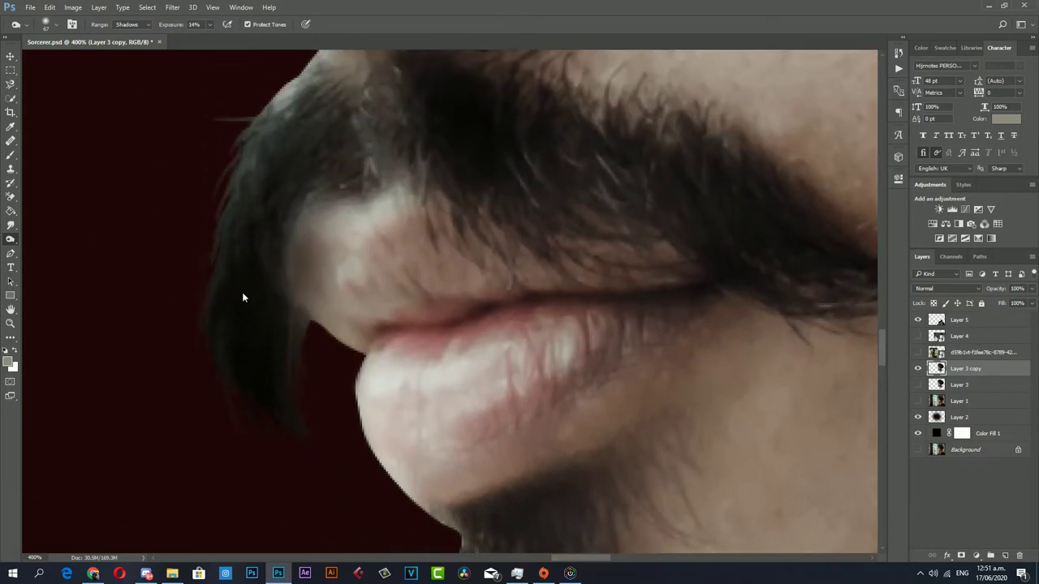
{"action": "scroll", "coordinate": [103, 337], "scroll_direction": "down", "scroll_amount": 2}
{"action": "scroll", "coordinate": [132, 318], "scroll_direction": "down", "scroll_amount": 7}
{"action": "scroll", "coordinate": [128, 292], "scroll_direction": "down", "scroll_amount": 4}
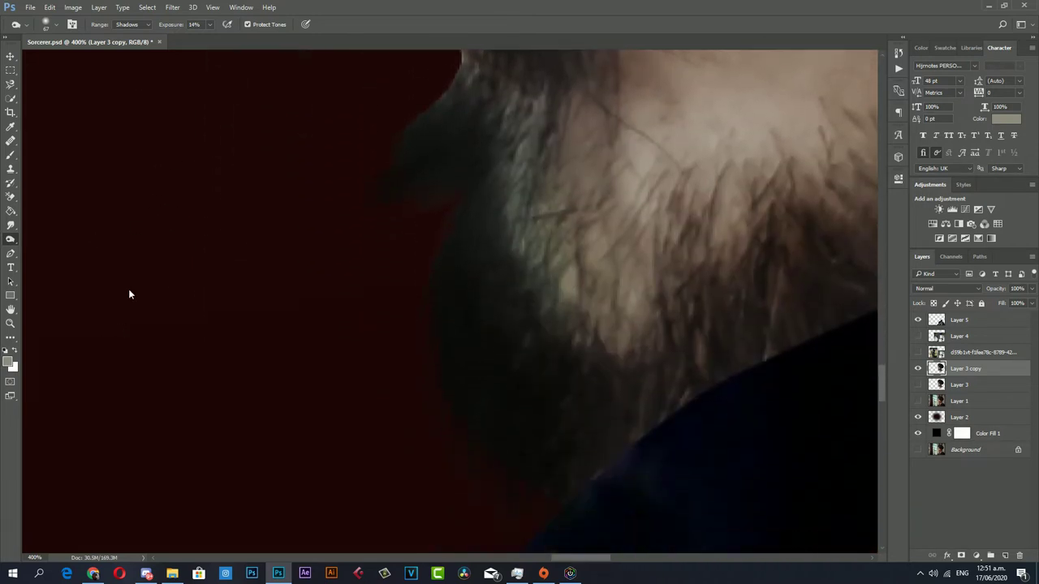
{"action": "scroll", "coordinate": [130, 292], "scroll_direction": "down", "scroll_amount": 2}
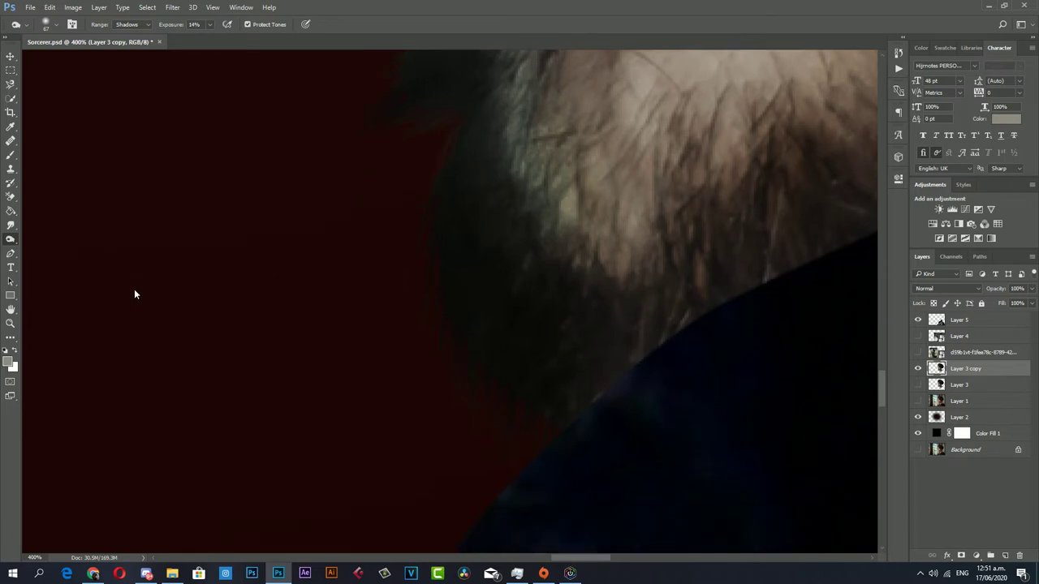
{"action": "left_click", "coordinate": [10, 168]}
Set the Smudge tool brush size to 2 px.
{"action": "left_click", "coordinate": [11, 224]}
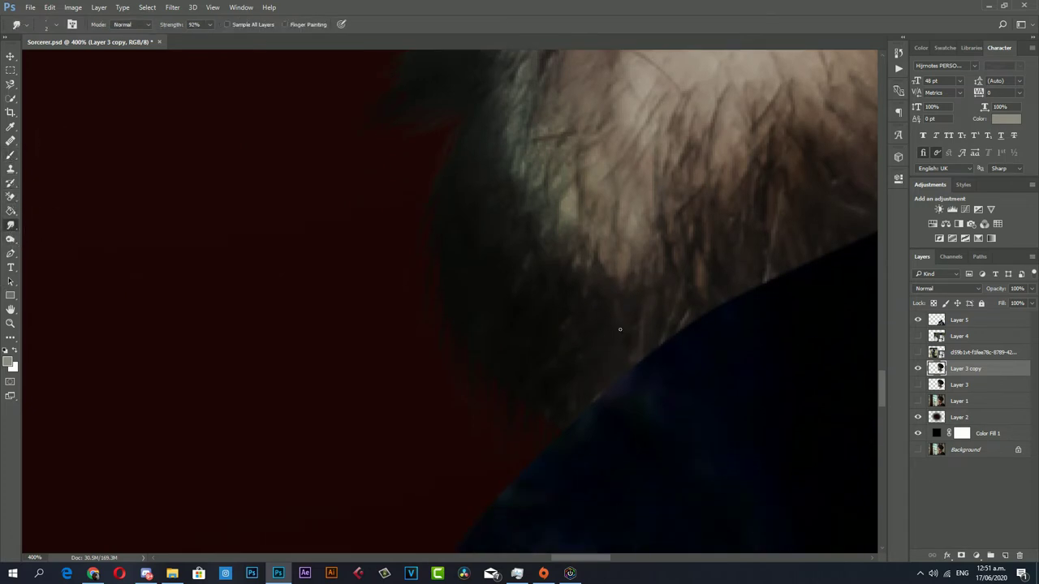
{"action": "right_click", "coordinate": [619, 329]}
{"action": "left_click", "coordinate": [734, 339]}
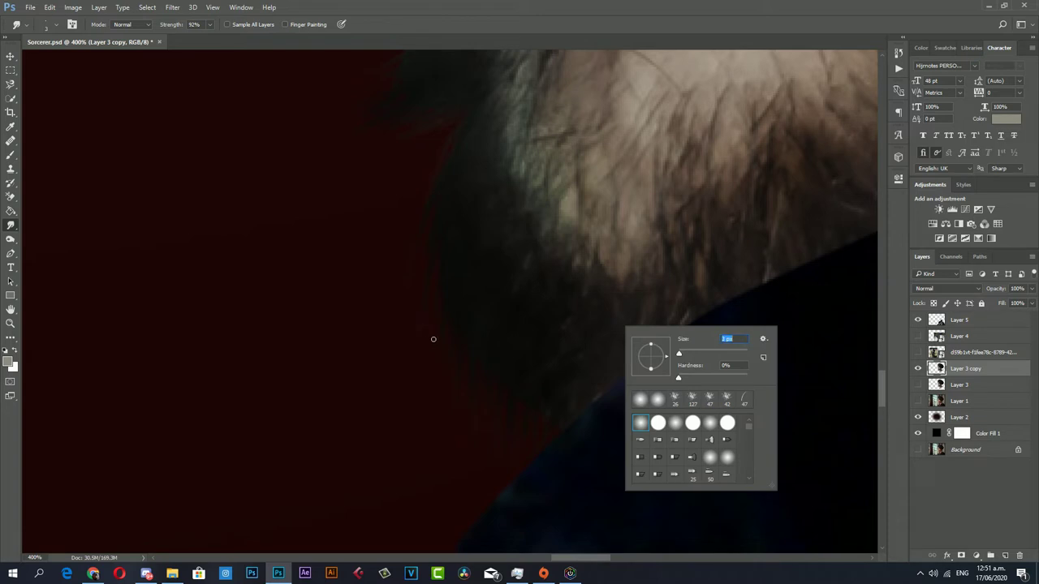
{"action": "key", "text": "Return"}
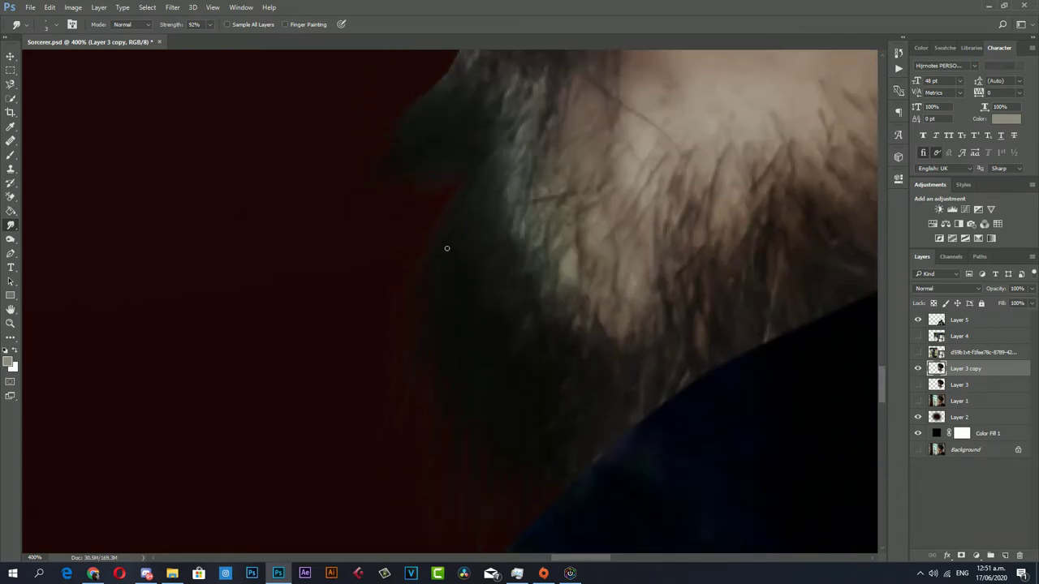
Zoom out to about 59% to see the head, turban and armoured collar.
{"action": "left_click", "coordinate": [10, 323]}
{"action": "scroll", "coordinate": [359, 273], "scroll_direction": "down", "scroll_amount": 5}
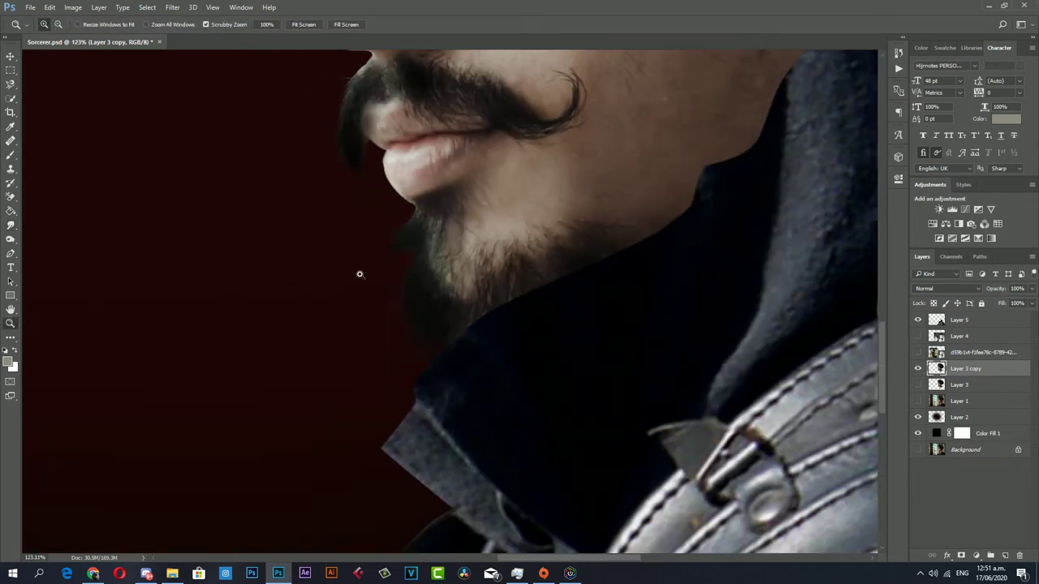
{"action": "scroll", "coordinate": [447, 287], "scroll_direction": "down", "scroll_amount": 4}
{"action": "scroll", "coordinate": [449, 285], "scroll_direction": "up", "scroll_amount": 2}
{"action": "scroll", "coordinate": [449, 286], "scroll_direction": "up", "scroll_amount": 1}
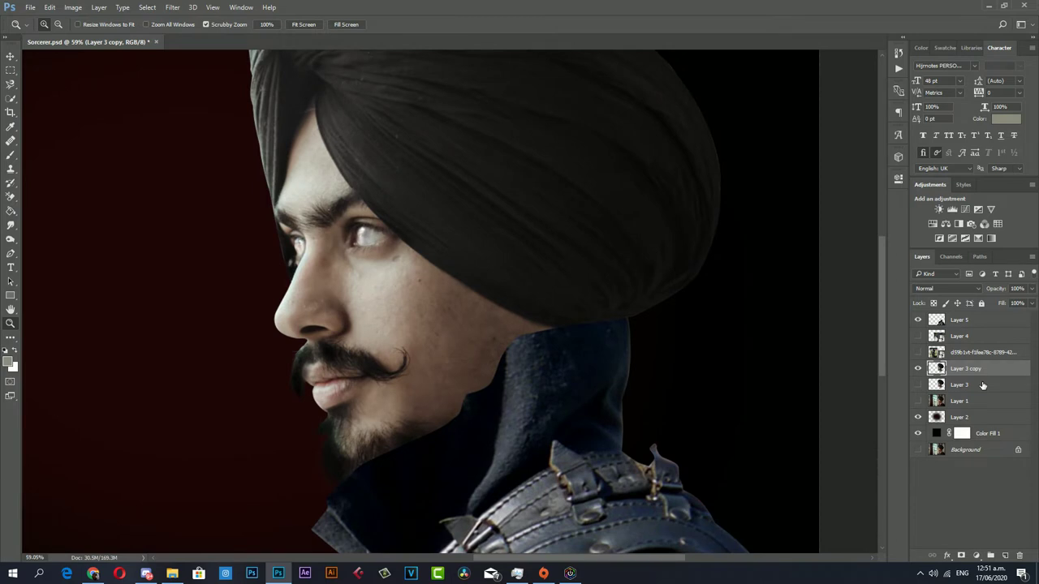
Add a new layer clipped to Layer 3 copy, with the Brush and default black/white colours.
{"action": "left_click", "coordinate": [1004, 556]}
{"action": "left_click", "coordinate": [933, 376], "text": "alt"}
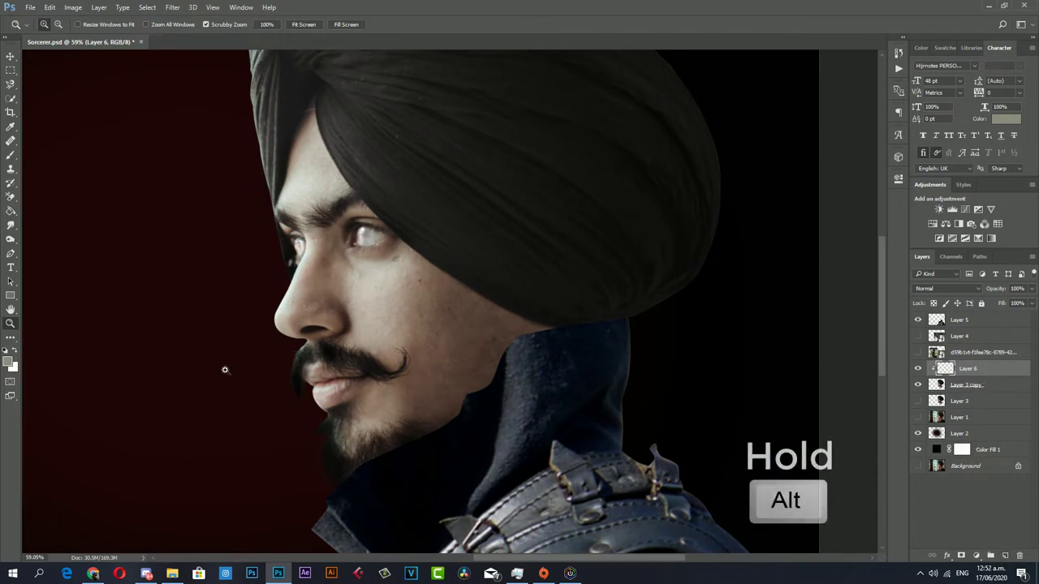
{"action": "key", "text": "b"}
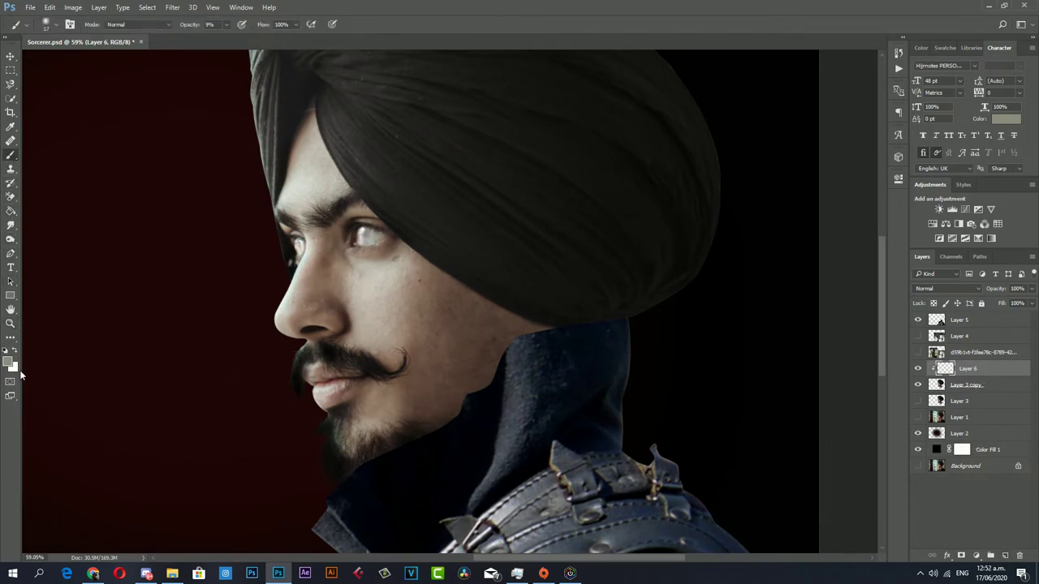
{"action": "left_click", "coordinate": [7, 350]}
Paint dark shading on the neck with an 89 px brush at 37% opacity.
{"action": "scroll", "coordinate": [431, 275], "scroll_direction": "down", "scroll_amount": 2}
{"action": "scroll", "coordinate": [431, 275], "scroll_direction": "down", "scroll_amount": 2}
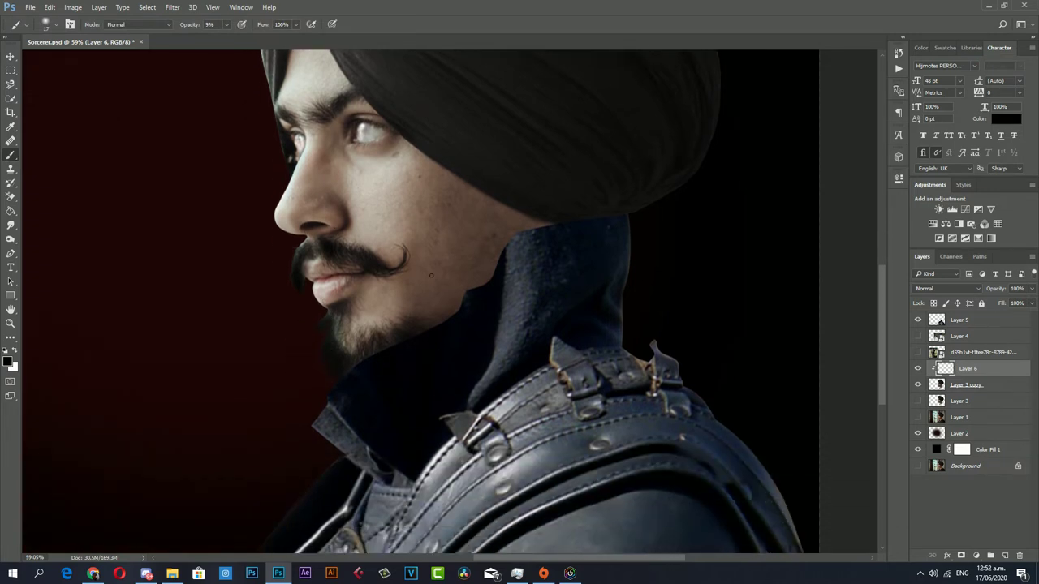
{"action": "right_click", "coordinate": [527, 294]}
{"action": "left_click_drag", "start_coordinate": [604, 322], "coordinate": [610, 322]}
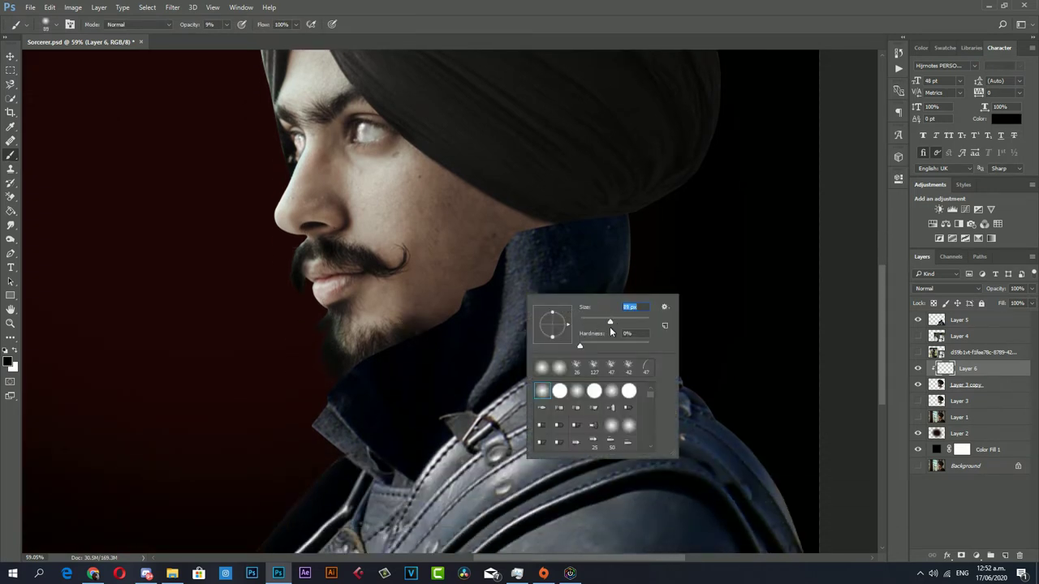
{"action": "key", "text": "Return"}
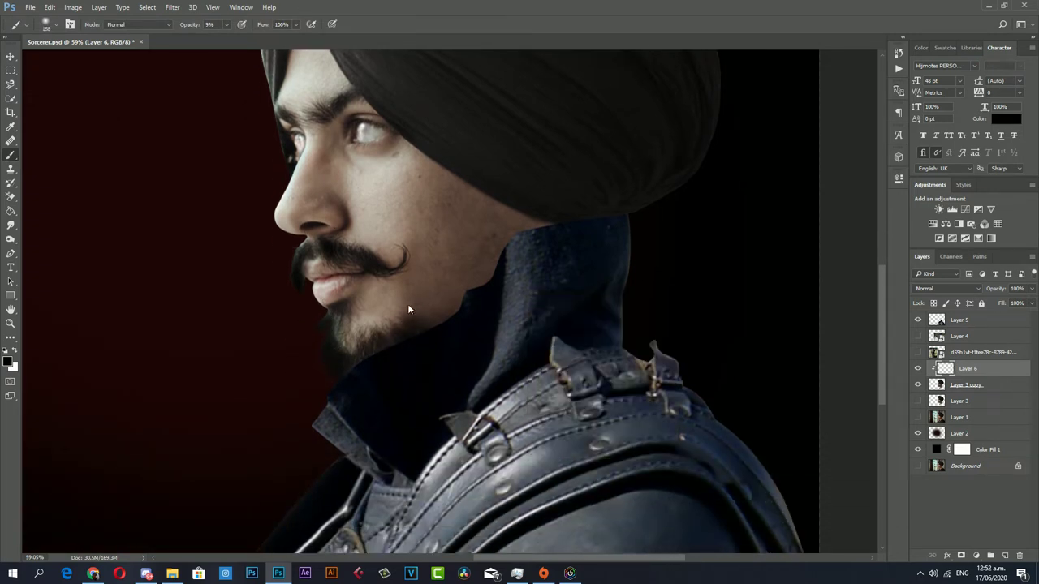
{"action": "left_click_drag", "start_coordinate": [225, 25], "coordinate": [240, 38]}
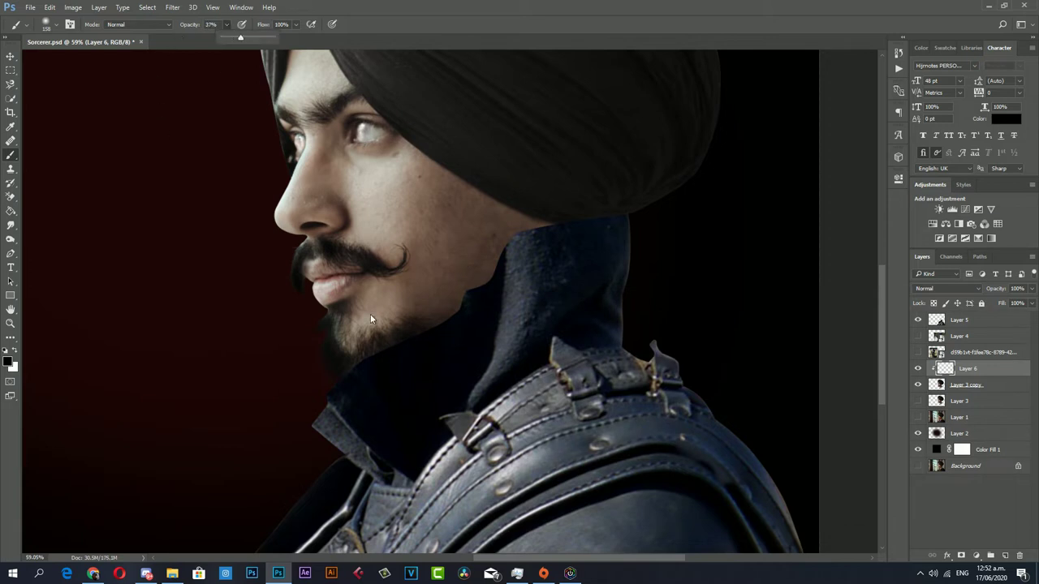
{"action": "left_click", "coordinate": [458, 290]}
{"action": "left_click_drag", "start_coordinate": [511, 228], "coordinate": [574, 219]}
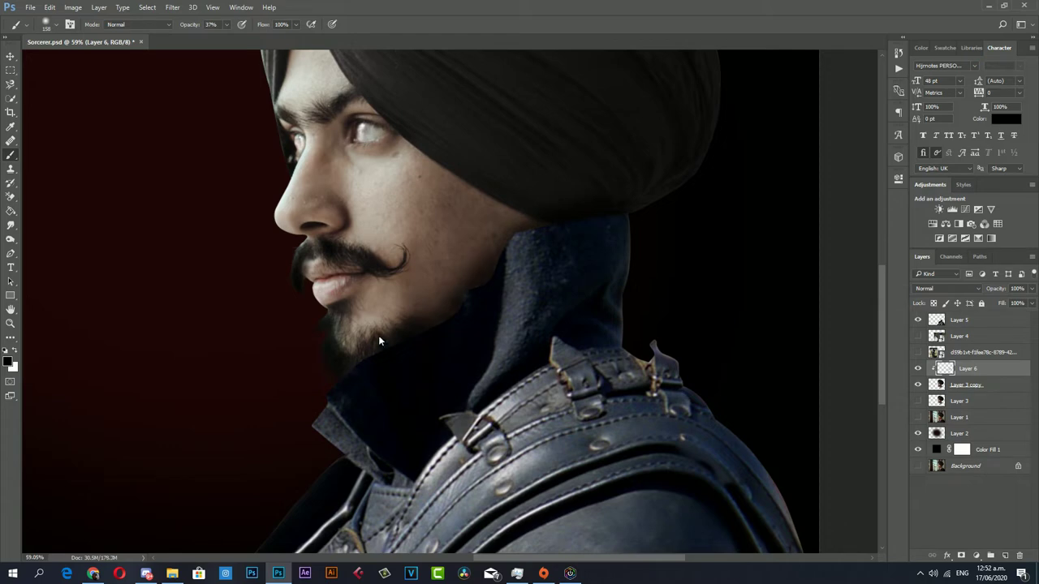
Lower Layer 6's opacity to 72%.
{"action": "key", "text": "z"}
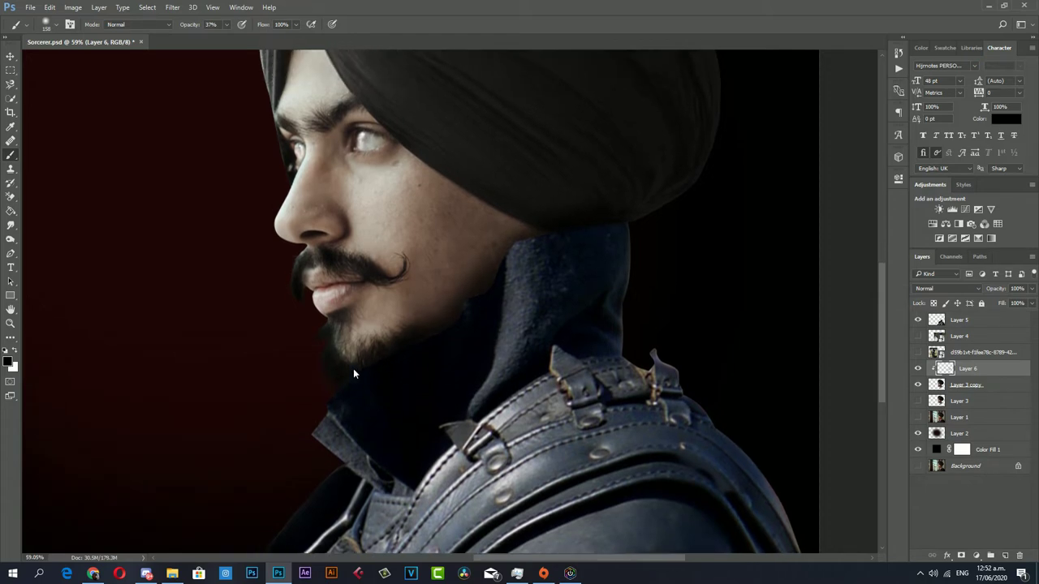
{"action": "left_click_drag", "start_coordinate": [353, 369], "coordinate": [617, 373]}
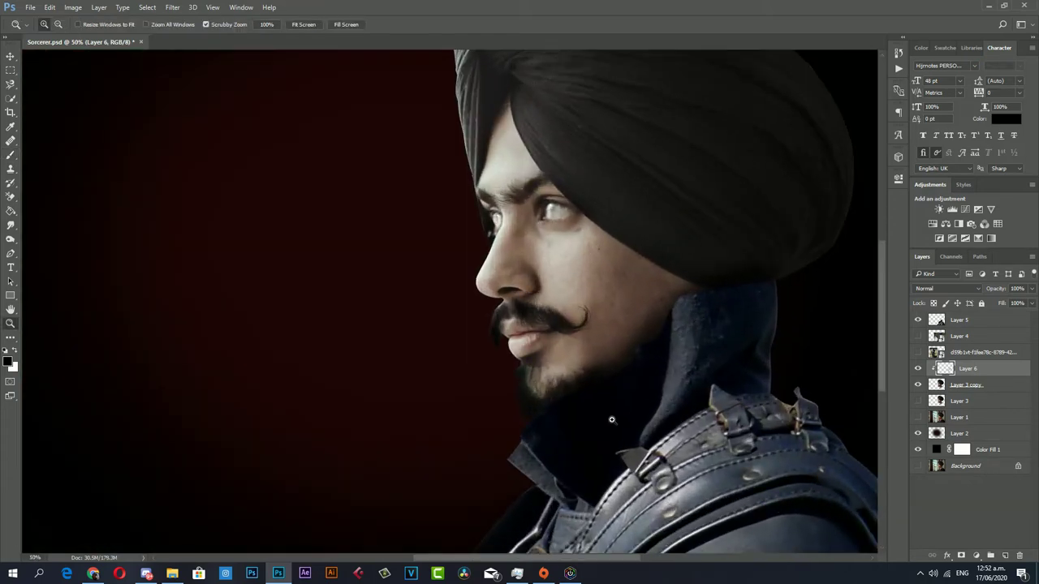
{"action": "left_click", "coordinate": [1030, 303]}
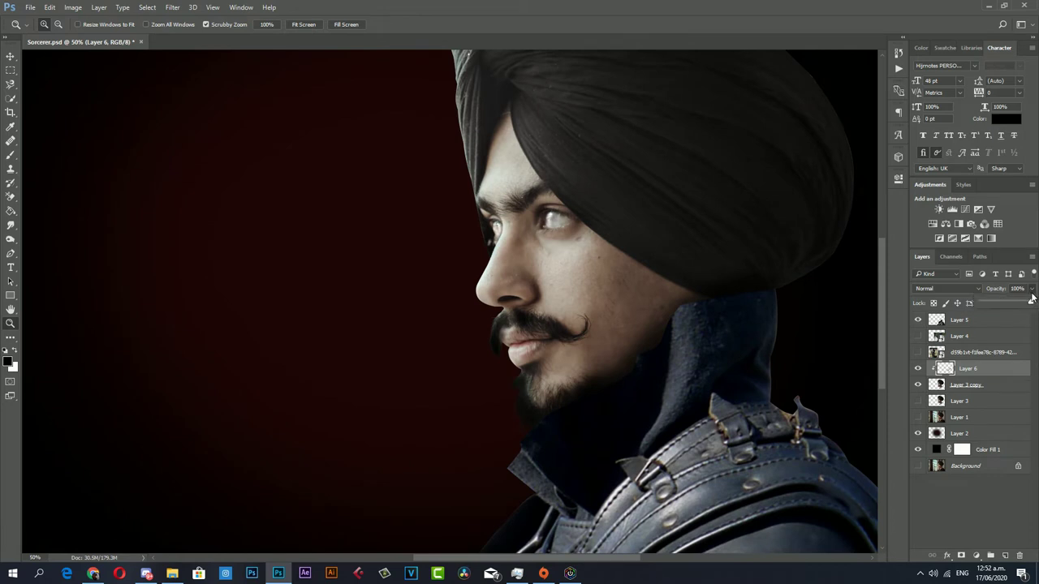
{"action": "left_click_drag", "start_coordinate": [1024, 303], "coordinate": [1016, 302]}
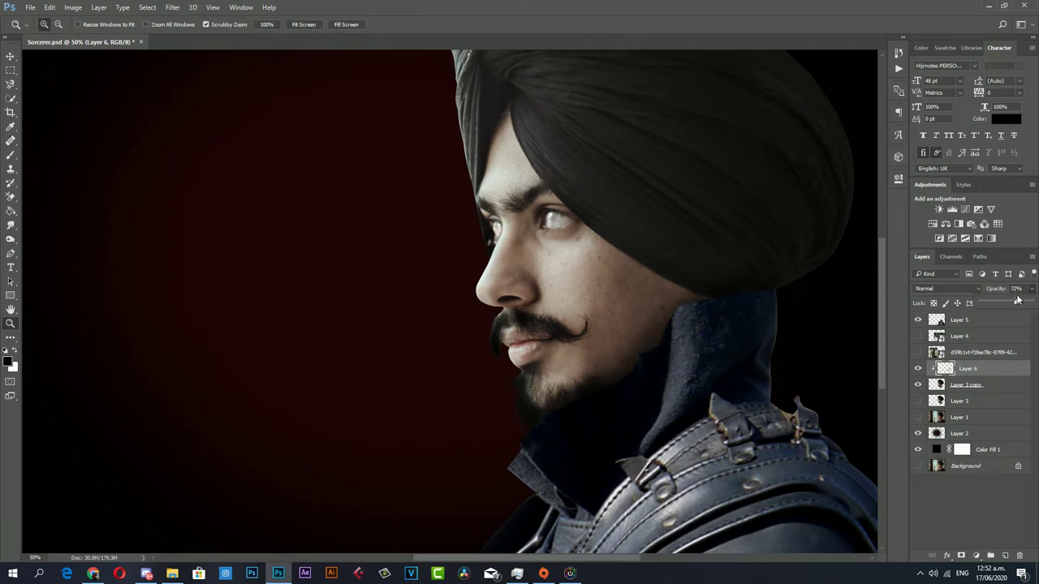
{"action": "left_click_drag", "start_coordinate": [544, 189], "coordinate": [730, 195]}
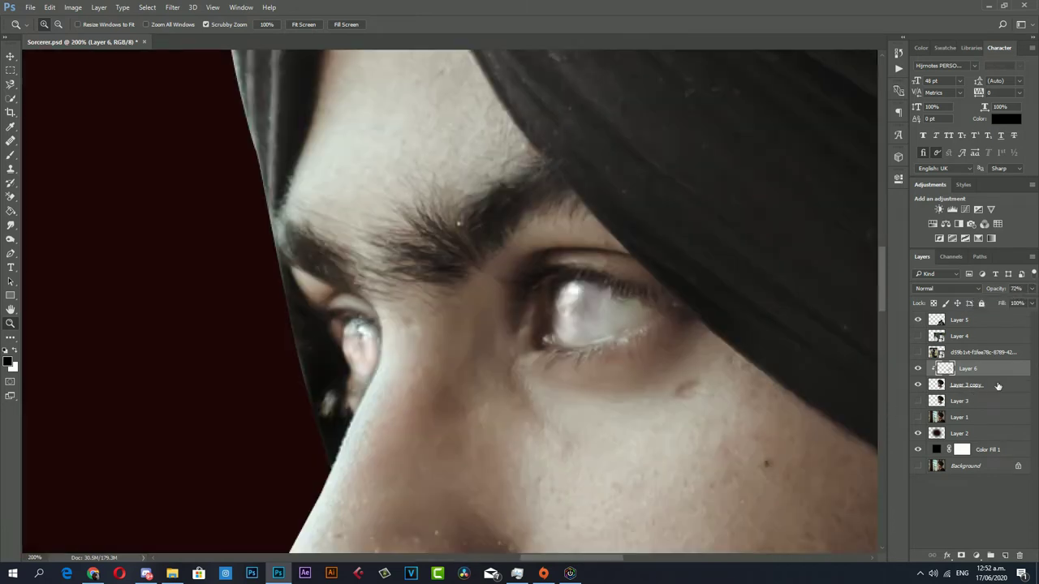
On Layer 3 copy, burn the lower eyelid and the shadow beside the nostril.
{"action": "left_click", "coordinate": [997, 385]}
{"action": "left_click", "coordinate": [11, 238]}
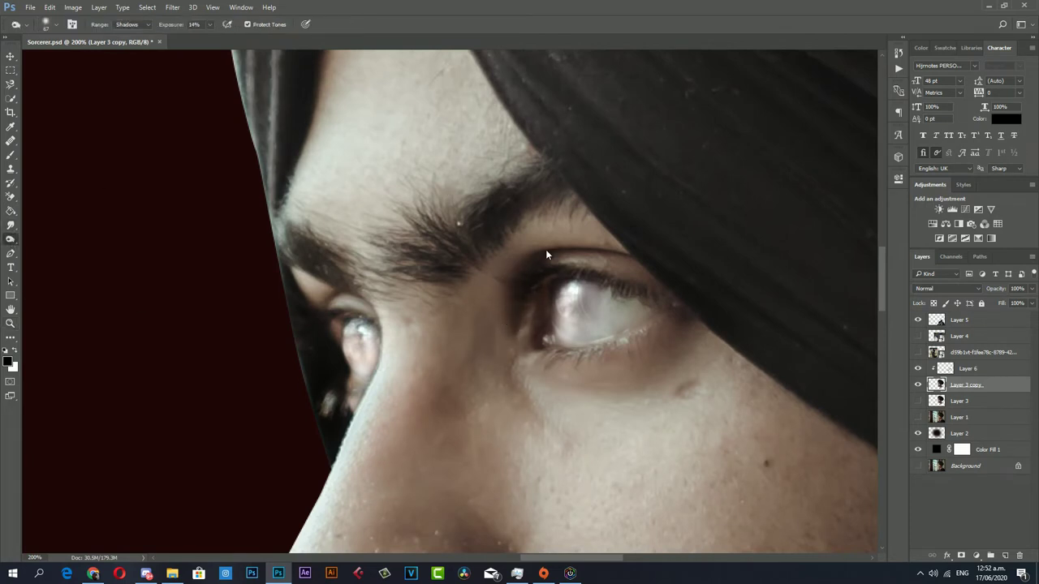
{"action": "mouse_move", "coordinate": [650, 303]}
{"action": "left_mouse_down"}
{"action": "mouse_move", "coordinate": [621, 330]}
{"action": "mouse_move", "coordinate": [470, 347]}
{"action": "left_mouse_up"}
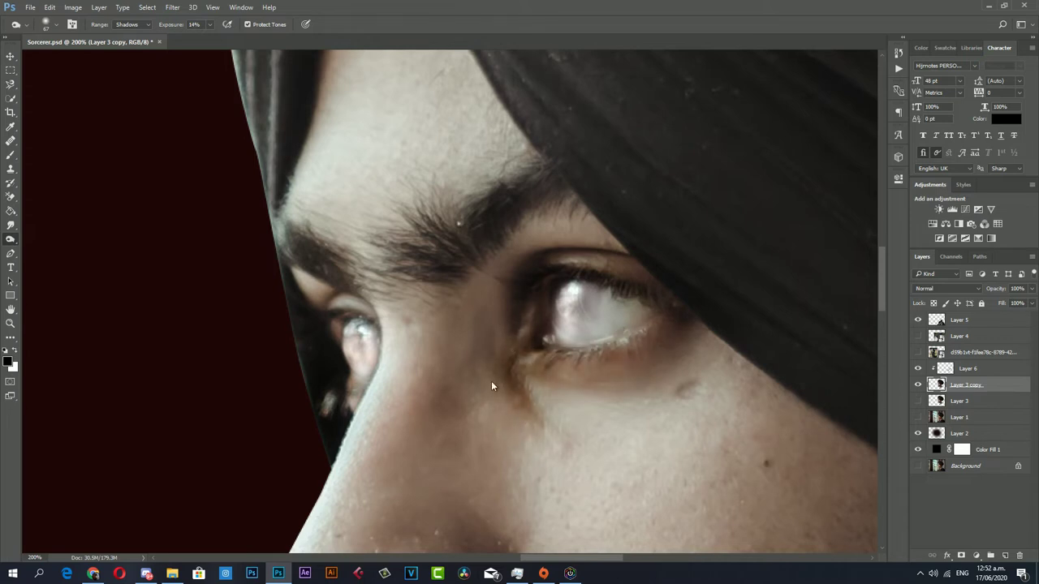
{"action": "scroll", "coordinate": [491, 385], "scroll_direction": "down", "scroll_amount": 3}
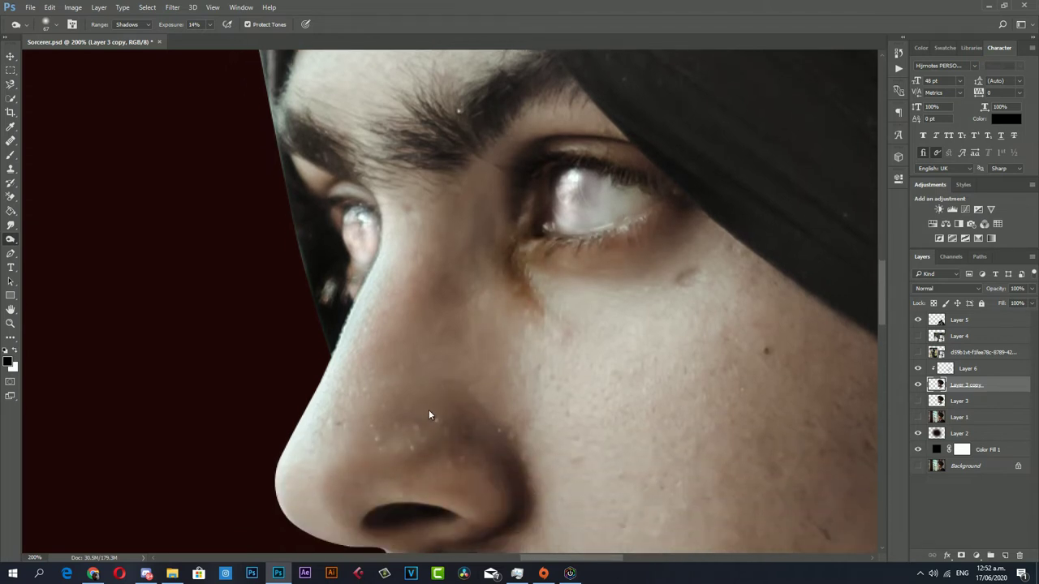
{"action": "left_click_drag", "start_coordinate": [473, 467], "coordinate": [474, 507]}
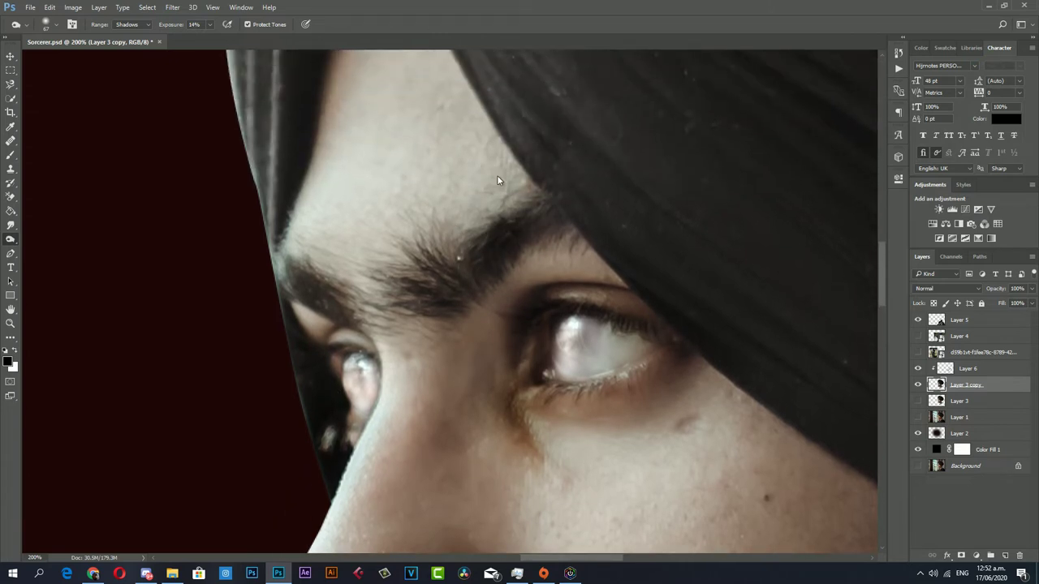
{"action": "scroll", "coordinate": [311, 208], "scroll_direction": "up", "scroll_amount": 3}
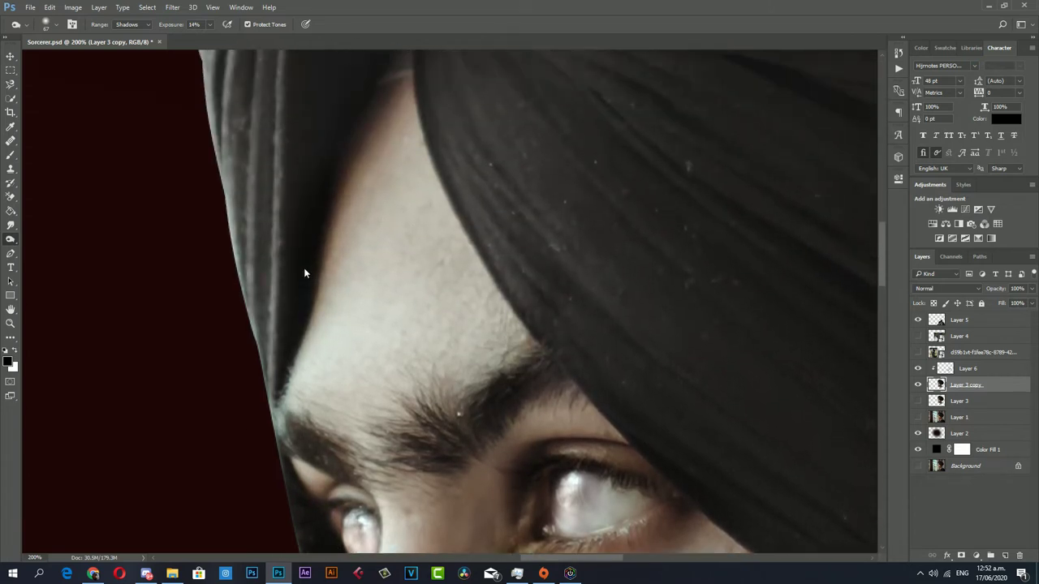
{"action": "scroll", "coordinate": [303, 273], "scroll_direction": "up", "scroll_amount": 3}
{"action": "key", "text": "z"}
{"action": "left_click", "coordinate": [603, 301], "text": "alt"}
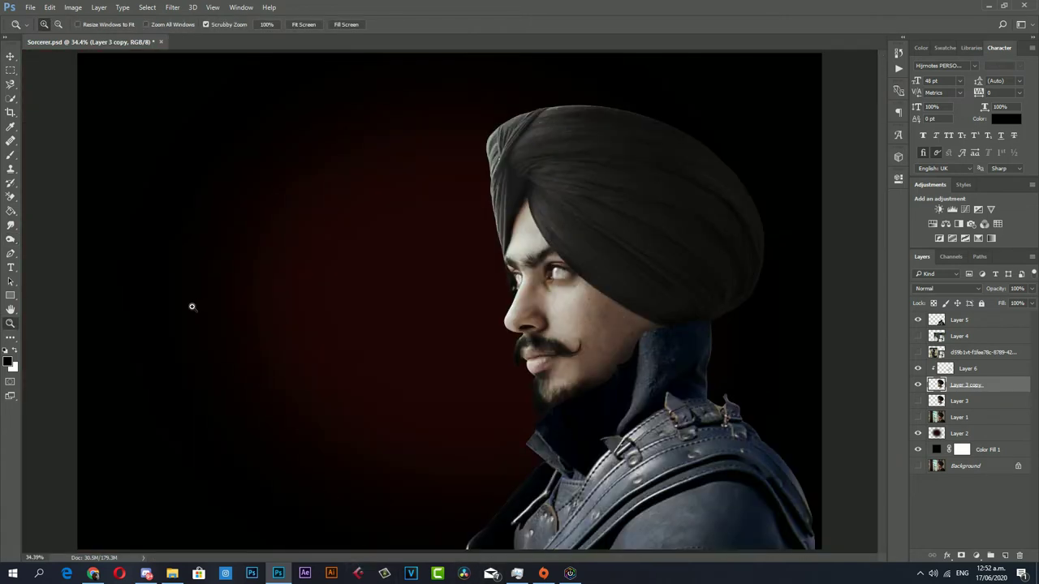
Enlarge the burn brush and darken the turban's top-left and front fold.
{"action": "left_click", "coordinate": [10, 240]}
{"action": "right_click", "coordinate": [638, 298]}
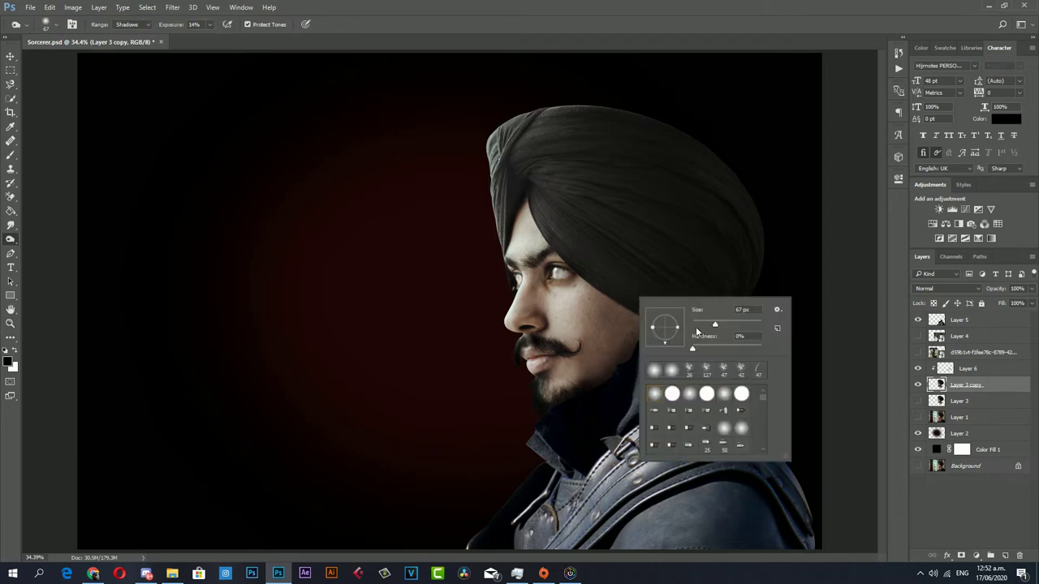
{"action": "left_click", "coordinate": [640, 202]}
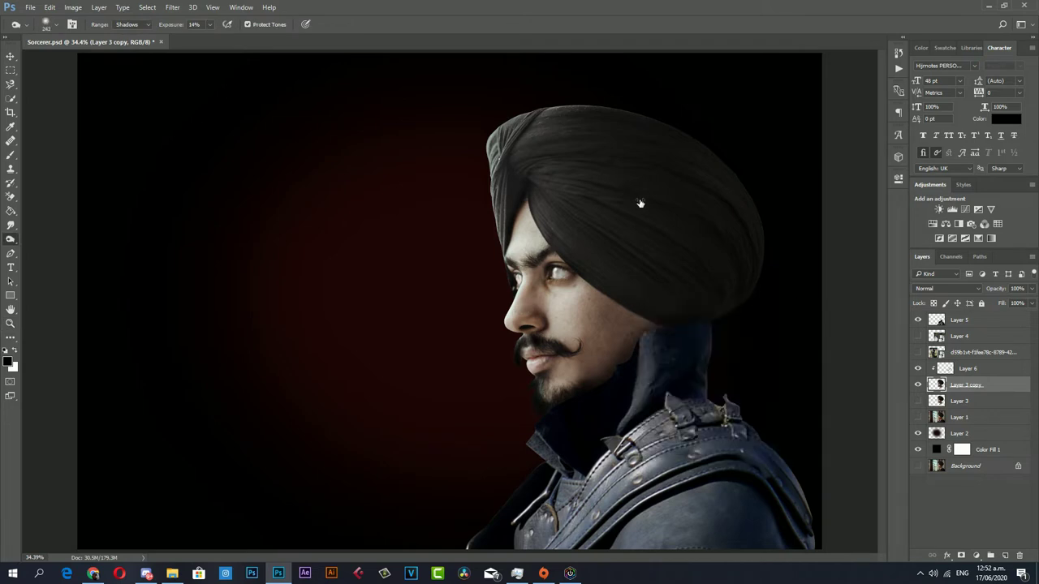
{"action": "right_click", "coordinate": [696, 291]}
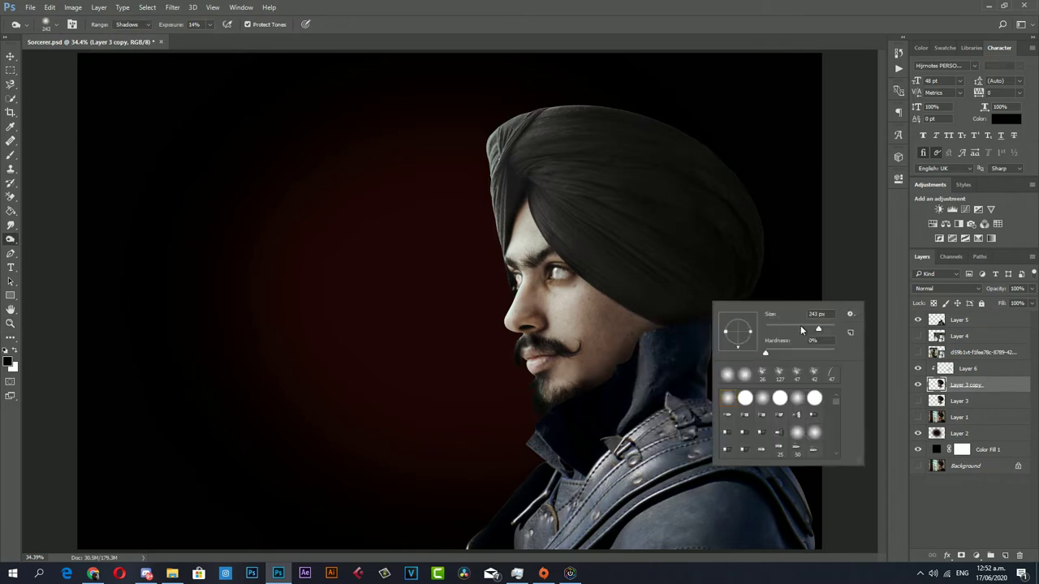
{"action": "left_click", "coordinate": [826, 328]}
{"action": "left_click", "coordinate": [665, 301]}
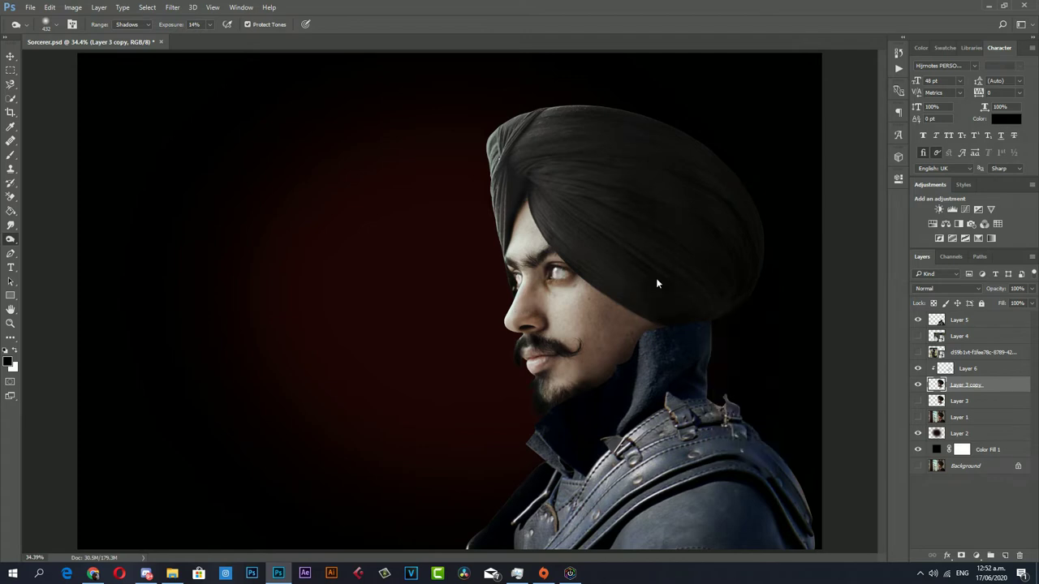
{"action": "mouse_move", "coordinate": [670, 139]}
{"action": "left_mouse_down"}
{"action": "mouse_move", "coordinate": [568, 98]}
{"action": "mouse_move", "coordinate": [458, 143]}
{"action": "left_mouse_up"}
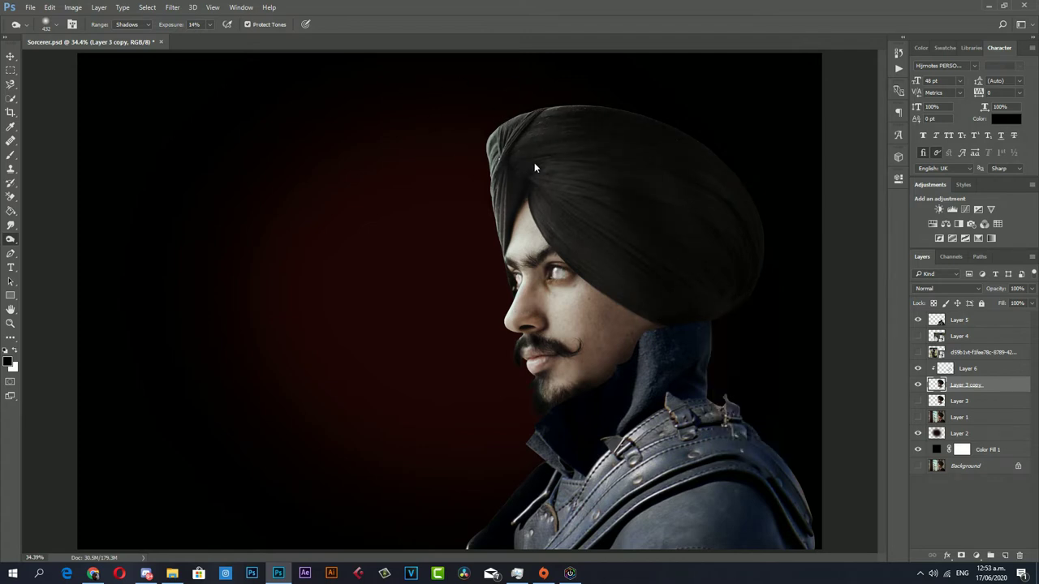
{"action": "left_click_drag", "start_coordinate": [534, 168], "coordinate": [654, 303]}
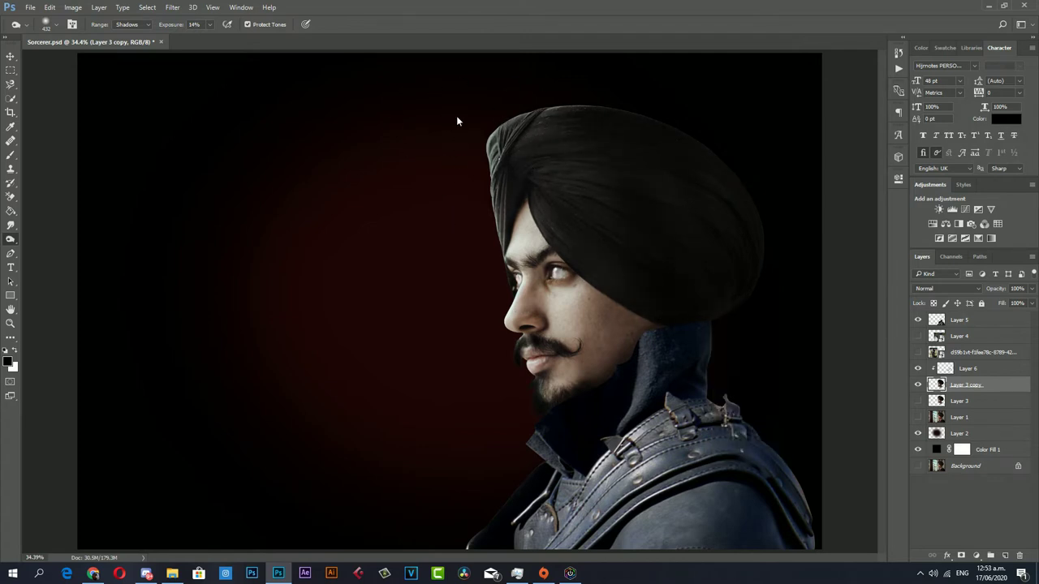
{"action": "key", "text": "z"}
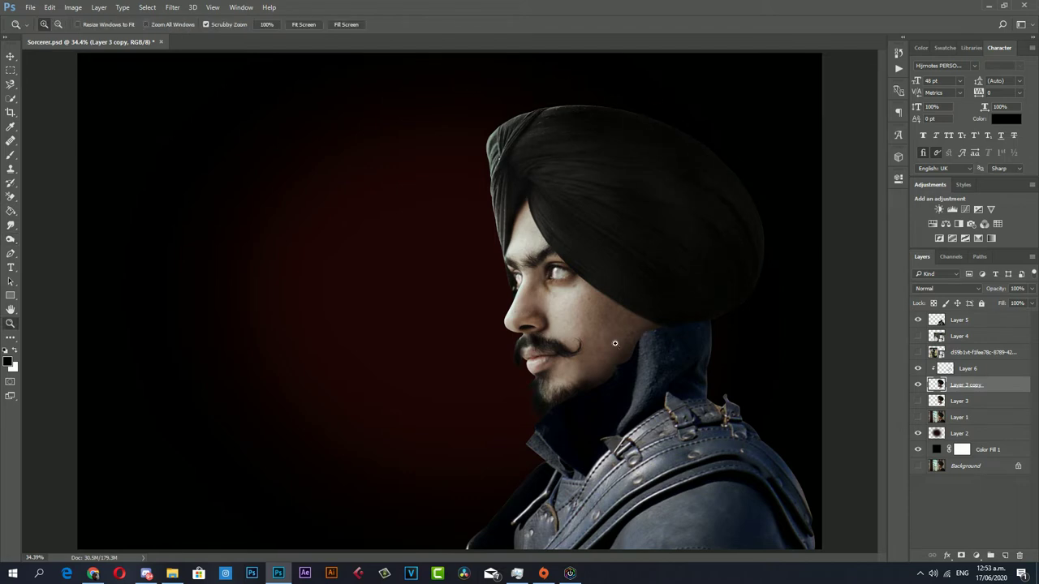
{"action": "left_click", "coordinate": [616, 344]}
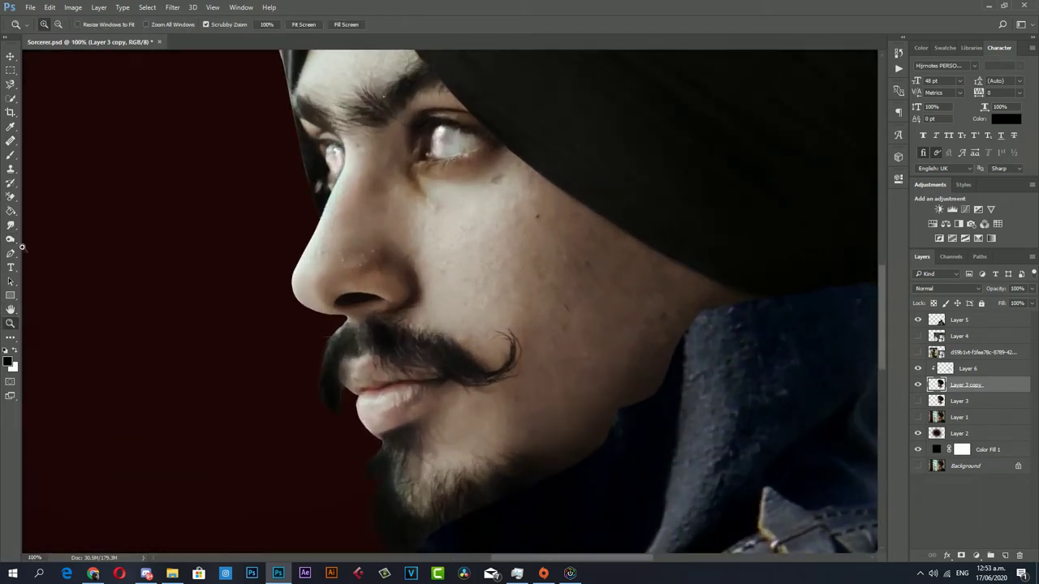
{"action": "left_click", "coordinate": [10, 239]}
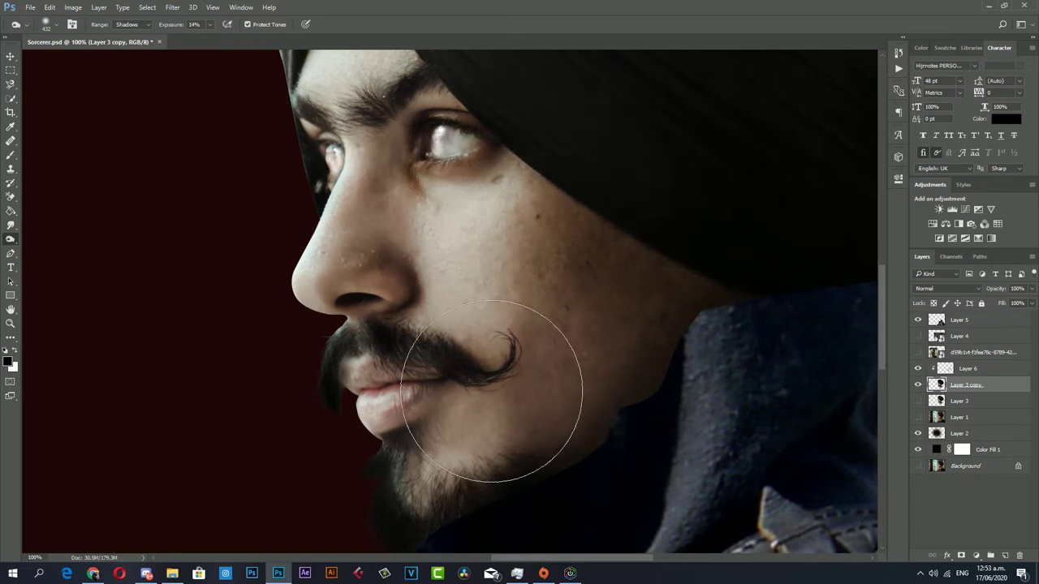
{"action": "key", "text": "z"}
{"action": "mouse_move", "coordinate": [503, 238]}
{"action": "left_mouse_down"}
{"action": "mouse_move", "coordinate": [440, 238]}
{"action": "mouse_move", "coordinate": [480, 293]}
{"action": "mouse_move", "coordinate": [599, 289]}
{"action": "mouse_move", "coordinate": [941, 379]}
{"action": "left_mouse_up"}
On a new clipped Layer 7, paint a dark socket under the eye with a 29 px brush.
{"action": "left_click", "coordinate": [1005, 554]}
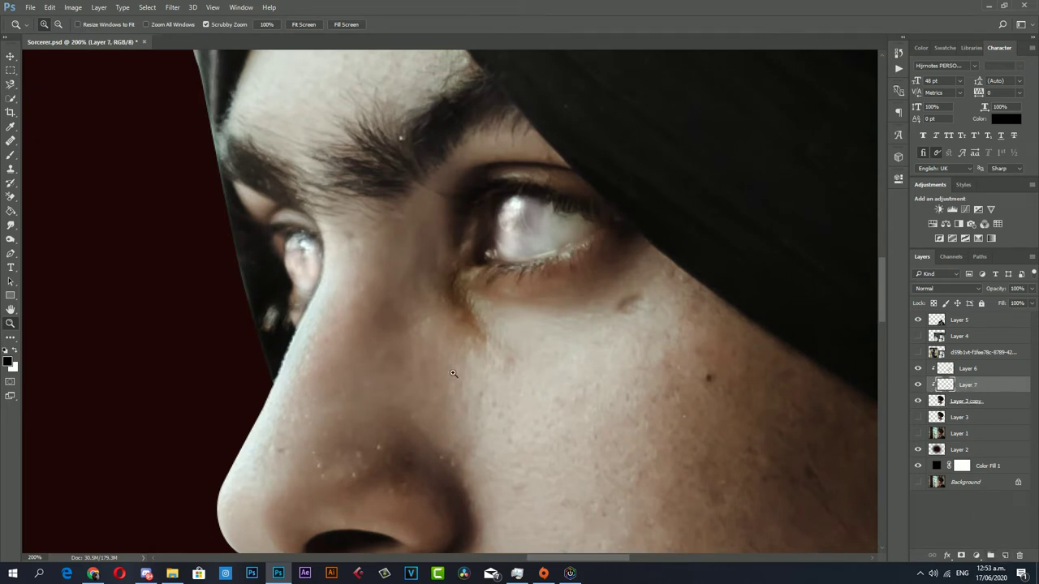
{"action": "left_click", "coordinate": [11, 154]}
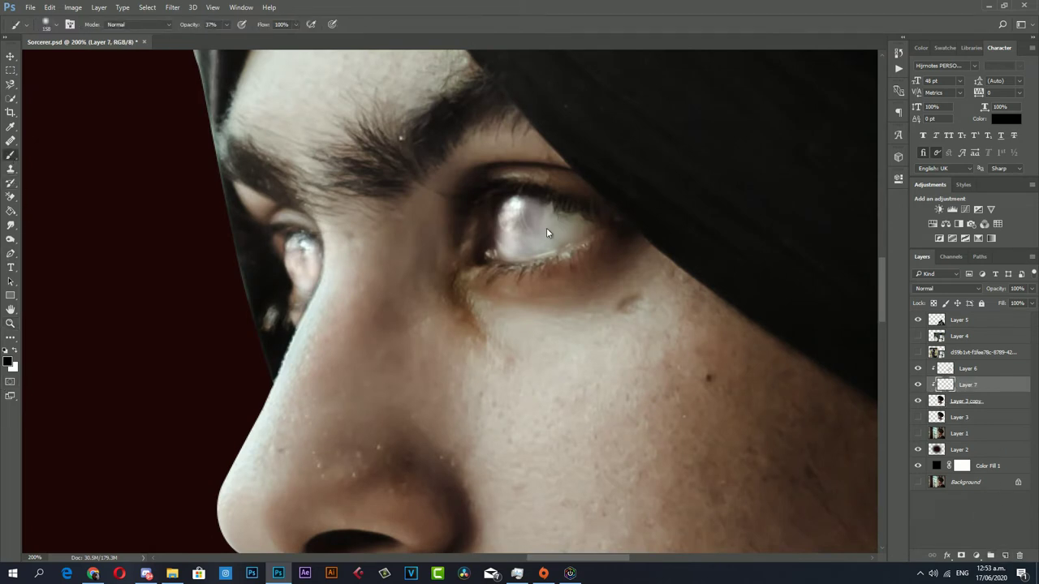
{"action": "right_click", "coordinate": [601, 333]}
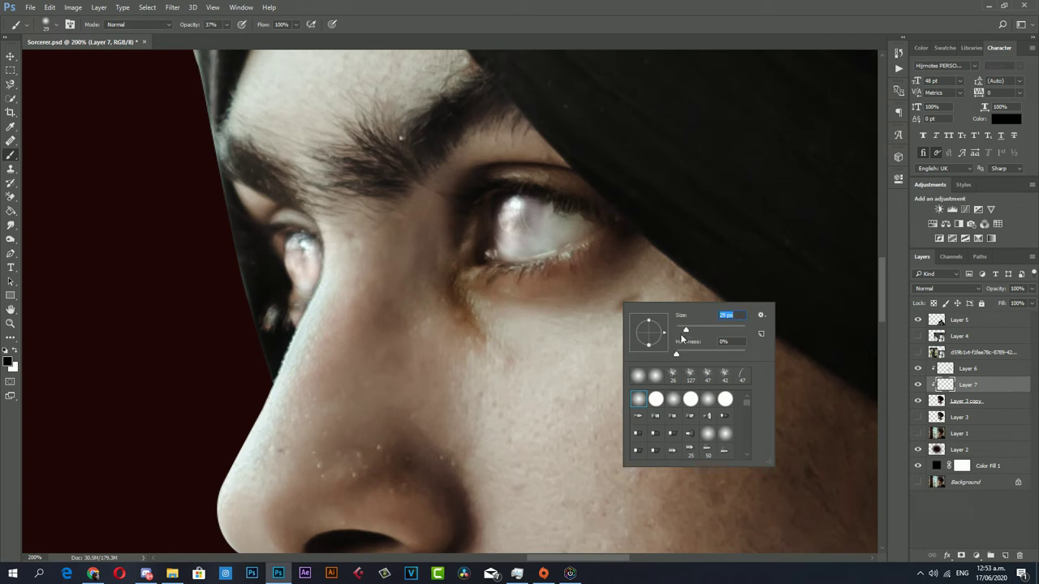
{"action": "key", "text": "Return"}
{"action": "left_click_drag", "start_coordinate": [491, 275], "coordinate": [523, 266]}
{"action": "mouse_move", "coordinate": [454, 288]}
{"action": "left_mouse_down"}
{"action": "mouse_move", "coordinate": [565, 262]}
{"action": "mouse_move", "coordinate": [622, 235]}
{"action": "mouse_move", "coordinate": [490, 278]}
{"action": "mouse_move", "coordinate": [605, 239]}
{"action": "mouse_move", "coordinate": [639, 259]}
{"action": "mouse_move", "coordinate": [630, 250]}
{"action": "mouse_move", "coordinate": [540, 287]}
{"action": "mouse_move", "coordinate": [482, 283]}
{"action": "mouse_move", "coordinate": [452, 301]}
{"action": "mouse_move", "coordinate": [455, 257]}
{"action": "mouse_move", "coordinate": [475, 304]}
{"action": "mouse_move", "coordinate": [624, 235]}
{"action": "mouse_move", "coordinate": [475, 340]}
{"action": "left_mouse_up"}
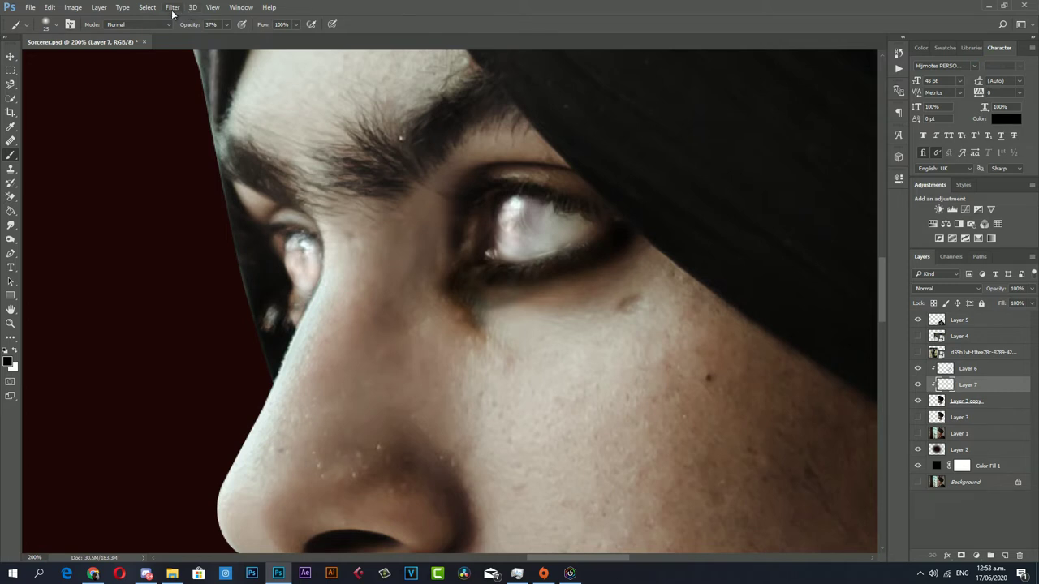
Undo the dark streak and repaint faint shading below the eye's inner corner at 13% opacity.
{"action": "mouse_move", "coordinate": [501, 287]}
{"action": "left_mouse_down"}
{"action": "mouse_move", "coordinate": [484, 318]}
{"action": "mouse_move", "coordinate": [519, 357]}
{"action": "left_mouse_up"}
{"action": "key", "text": "ctrl+z"}
{"action": "left_click_drag", "start_coordinate": [217, 38], "coordinate": [215, 38]}
{"action": "mouse_move", "coordinate": [478, 289]}
{"action": "left_mouse_down"}
{"action": "mouse_move", "coordinate": [512, 300]}
{"action": "mouse_move", "coordinate": [595, 271]}
{"action": "mouse_move", "coordinate": [514, 308]}
{"action": "mouse_move", "coordinate": [507, 341]}
{"action": "mouse_move", "coordinate": [504, 302]}
{"action": "left_mouse_up"}
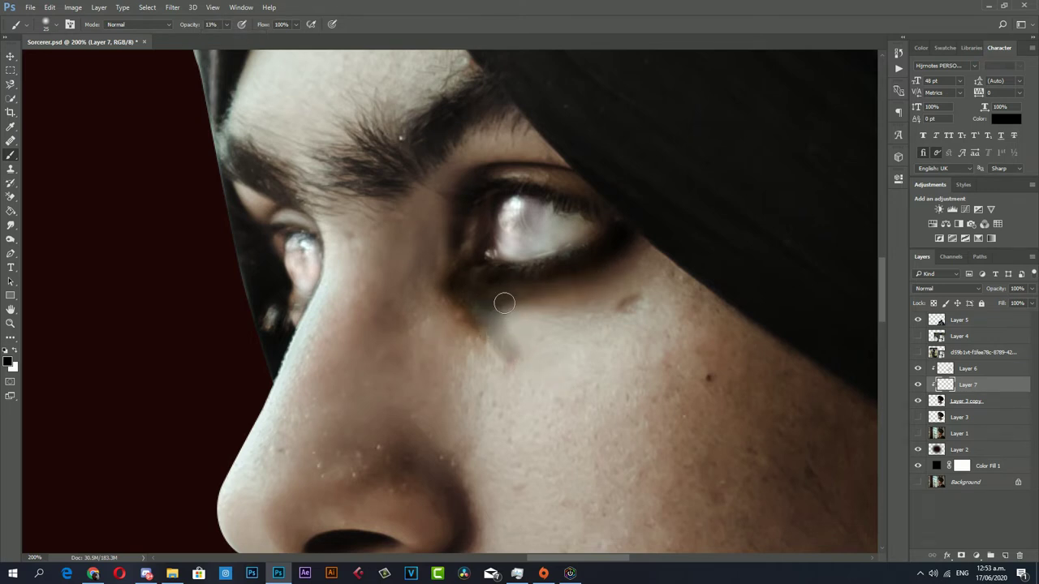
{"action": "key", "text": "z"}
{"action": "scroll", "coordinate": [505, 341], "scroll_direction": "down", "scroll_amount": 5}
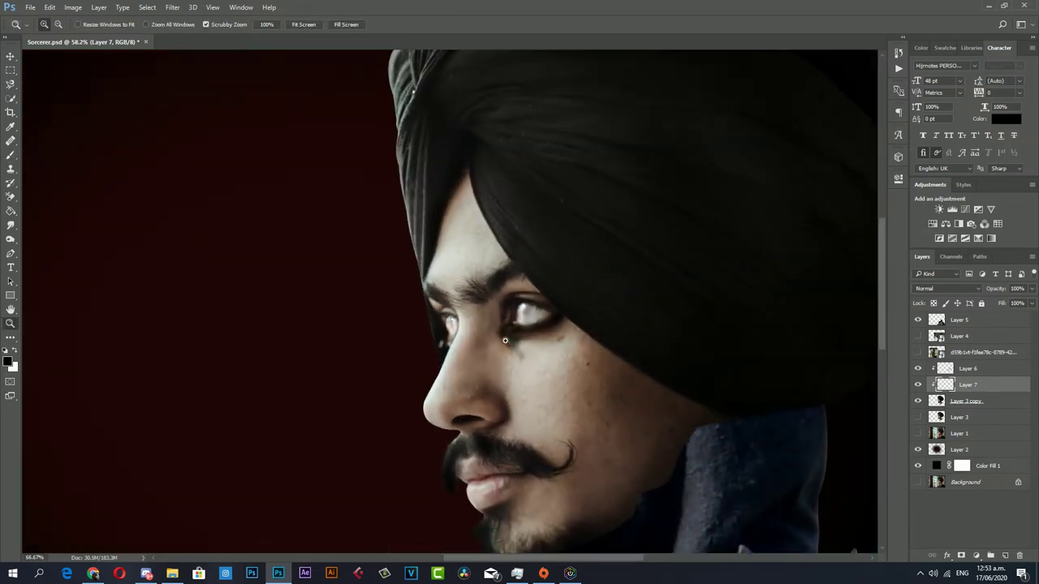
{"action": "scroll", "coordinate": [504, 341], "scroll_direction": "up", "scroll_amount": 5}
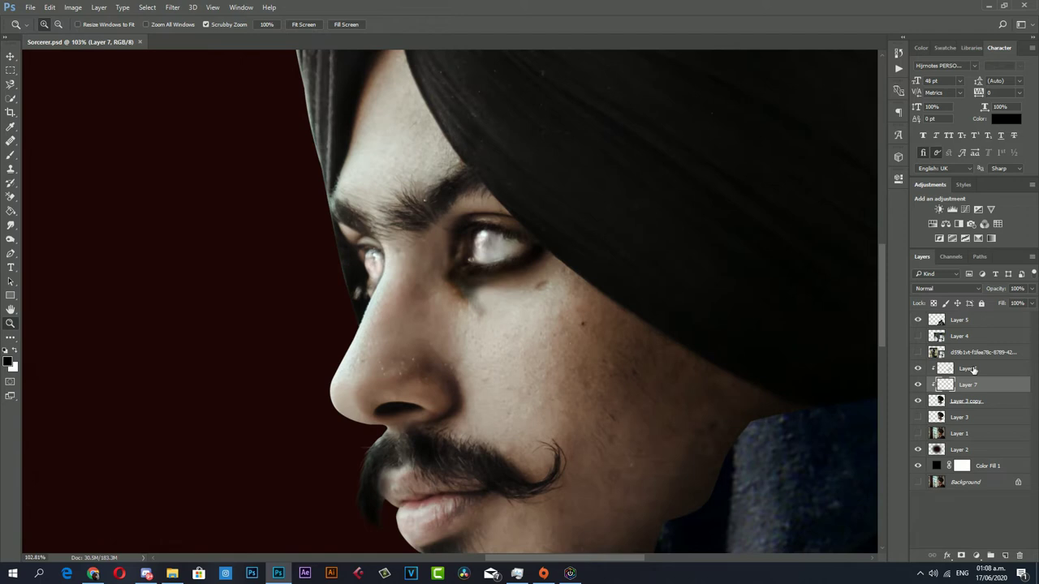
Place the roots image onto the canvas to the left of the face.
{"action": "left_click", "coordinate": [973, 370]}
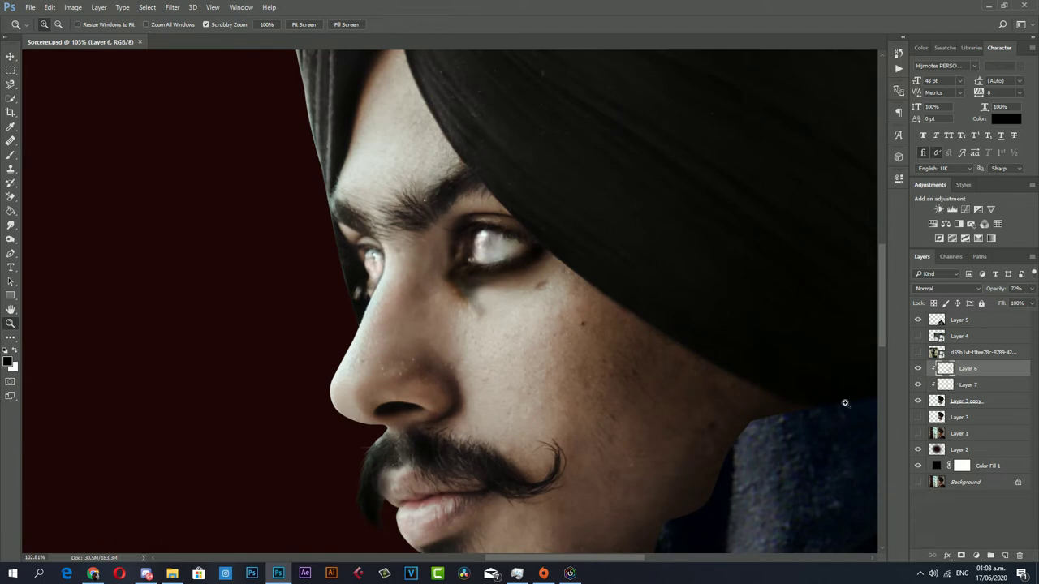
{"action": "key", "text": "alt+Tab"}
{"action": "mouse_move", "coordinate": [630, 336]}
{"action": "left_mouse_down"}
{"action": "mouse_move", "coordinate": [454, 232]}
{"action": "mouse_move", "coordinate": [280, 238]}
{"action": "left_mouse_up"}
{"action": "key", "text": "Return"}
{"action": "key", "text": "z"}
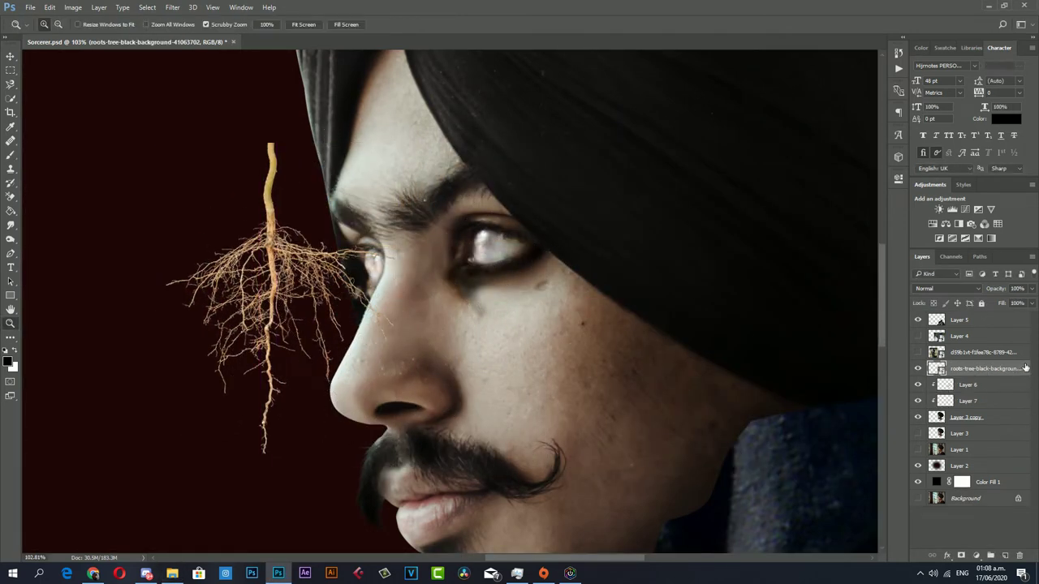
Give the roots layer a near-black (060404) Color Overlay sampled from the canvas.
{"action": "double_click", "coordinate": [1024, 367]}
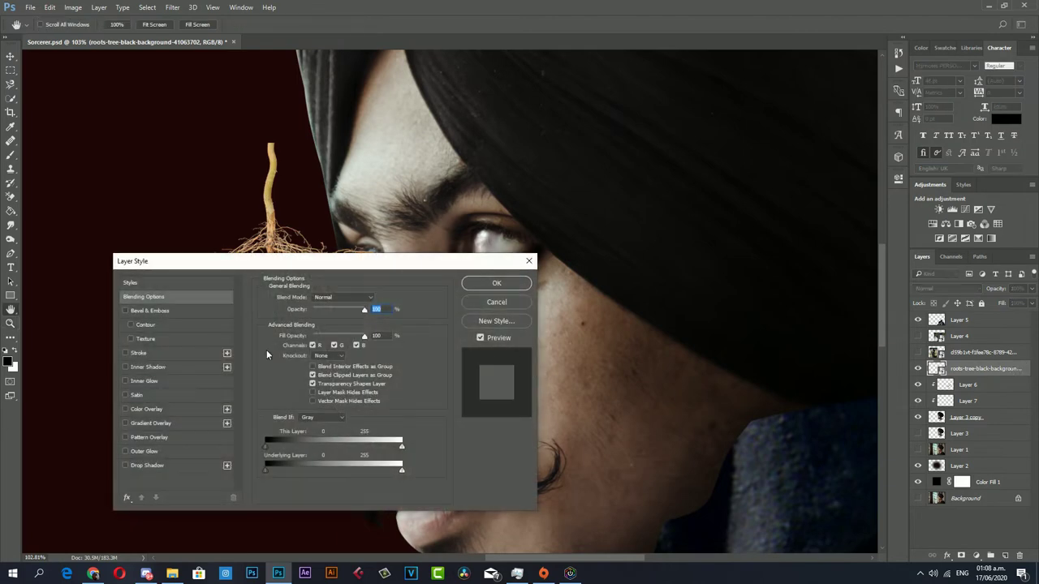
{"action": "left_click", "coordinate": [146, 409]}
{"action": "left_click", "coordinate": [373, 297]}
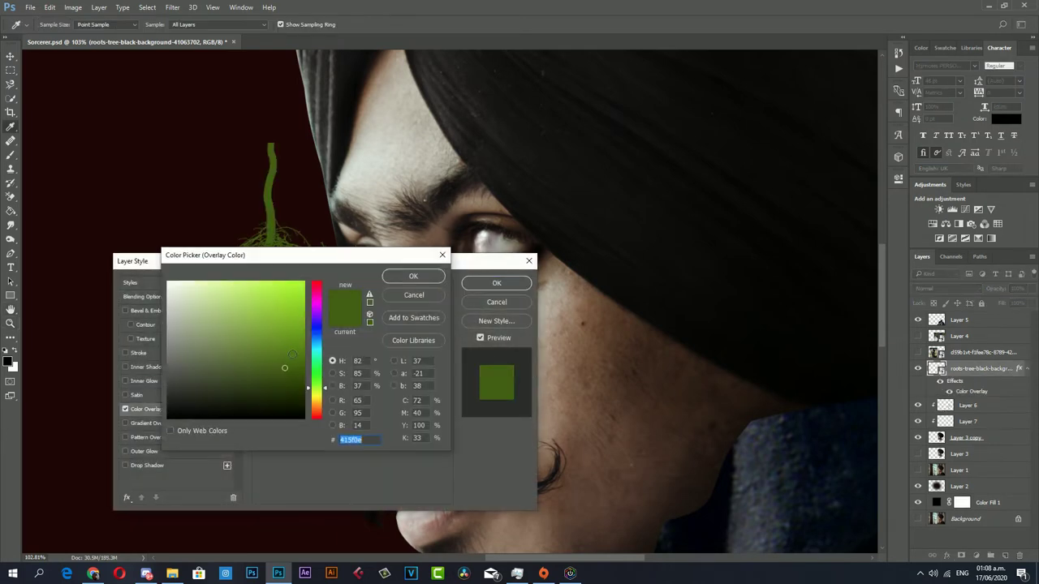
{"action": "left_click", "coordinate": [549, 245]}
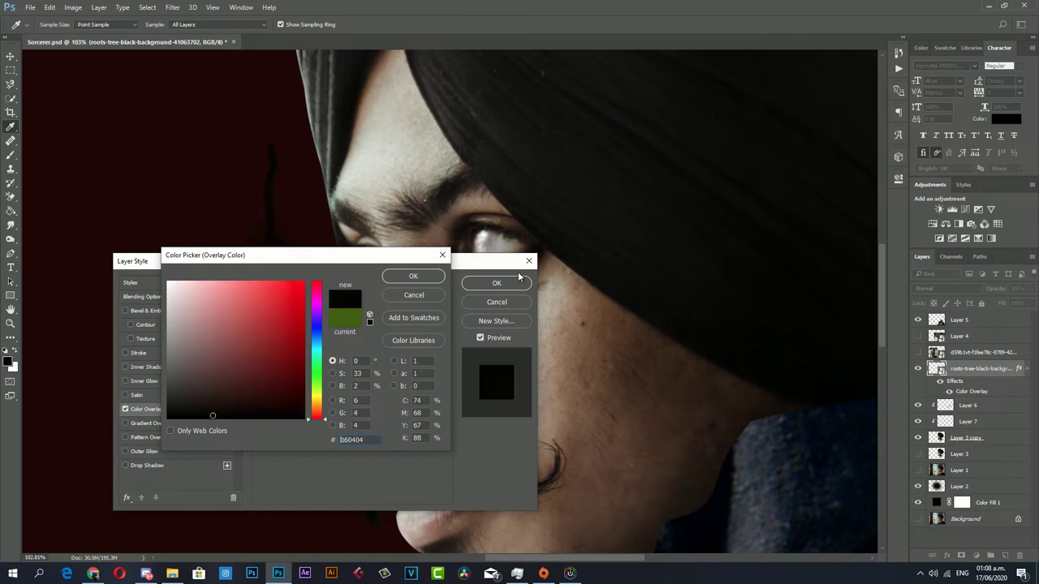
{"action": "left_click", "coordinate": [413, 276]}
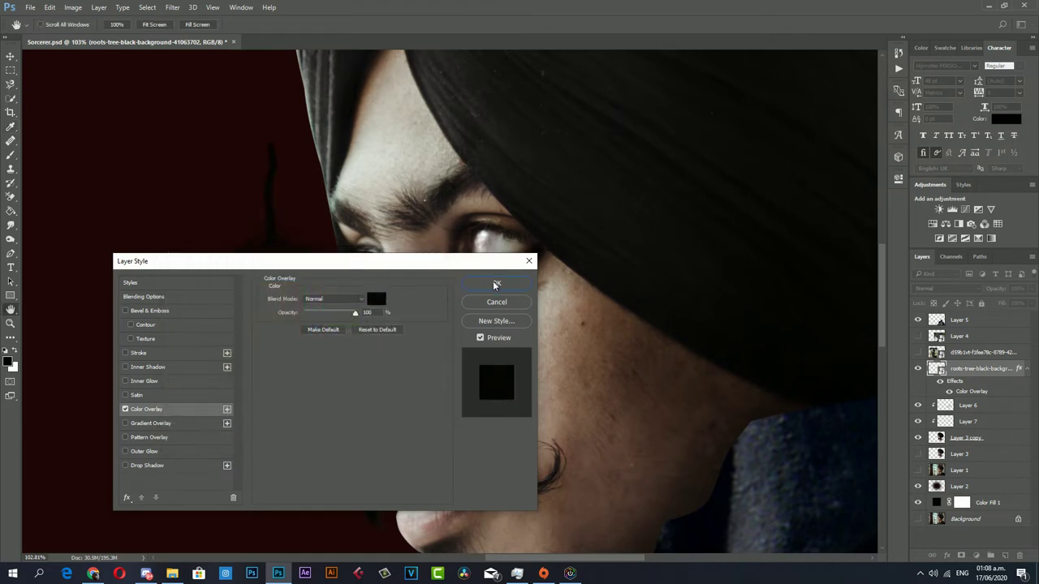
{"action": "left_click", "coordinate": [496, 284]}
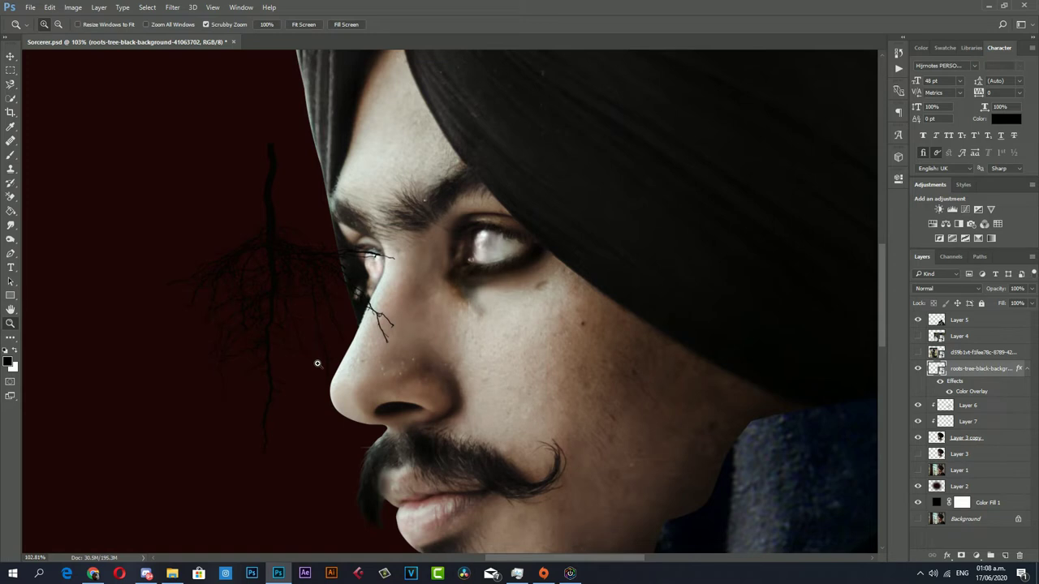
Scale the roots to about 49% and move them over the eye.
{"action": "key", "text": "ctrl+t"}
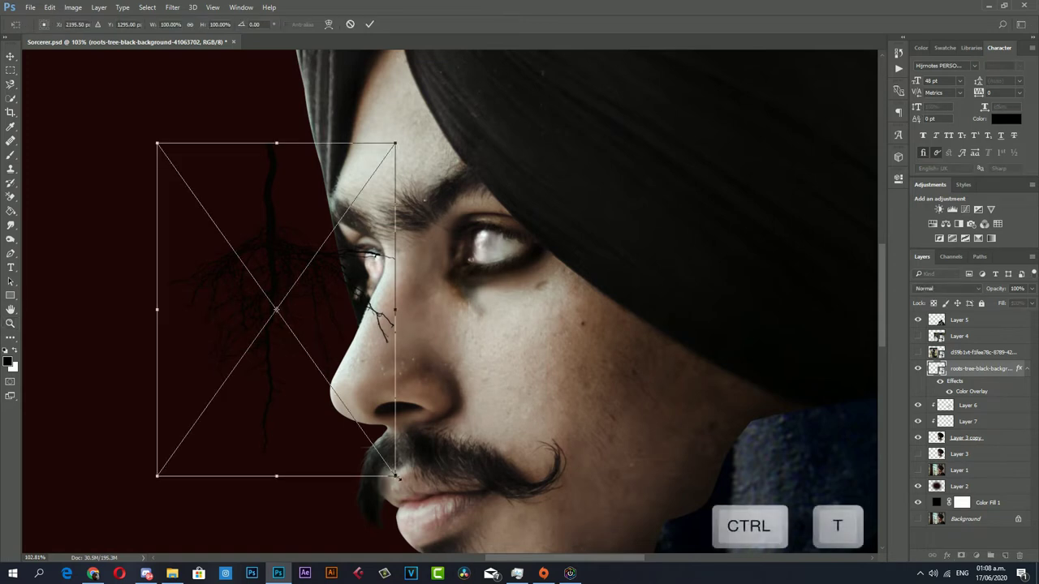
{"action": "mouse_move", "coordinate": [397, 474]}
{"action": "left_mouse_down"}
{"action": "mouse_move", "coordinate": [387, 412]}
{"action": "mouse_move", "coordinate": [275, 318]}
{"action": "left_mouse_up"}
{"action": "mouse_move", "coordinate": [272, 249]}
{"action": "left_mouse_down"}
{"action": "mouse_move", "coordinate": [514, 283]}
{"action": "mouse_move", "coordinate": [514, 297]}
{"action": "mouse_move", "coordinate": [520, 288]}
{"action": "left_mouse_up"}
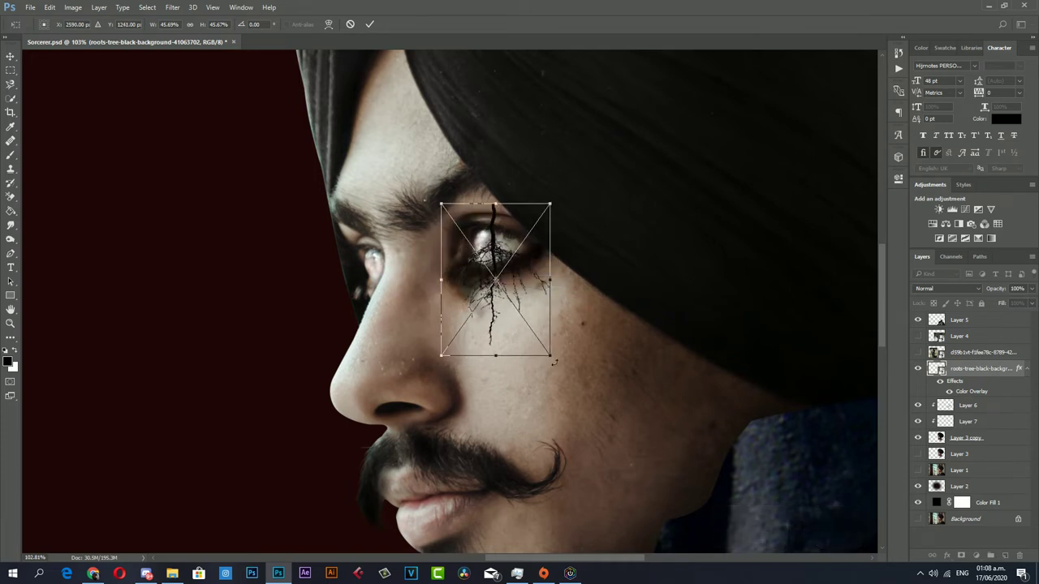
{"action": "left_click_drag", "start_coordinate": [552, 354], "coordinate": [558, 365]}
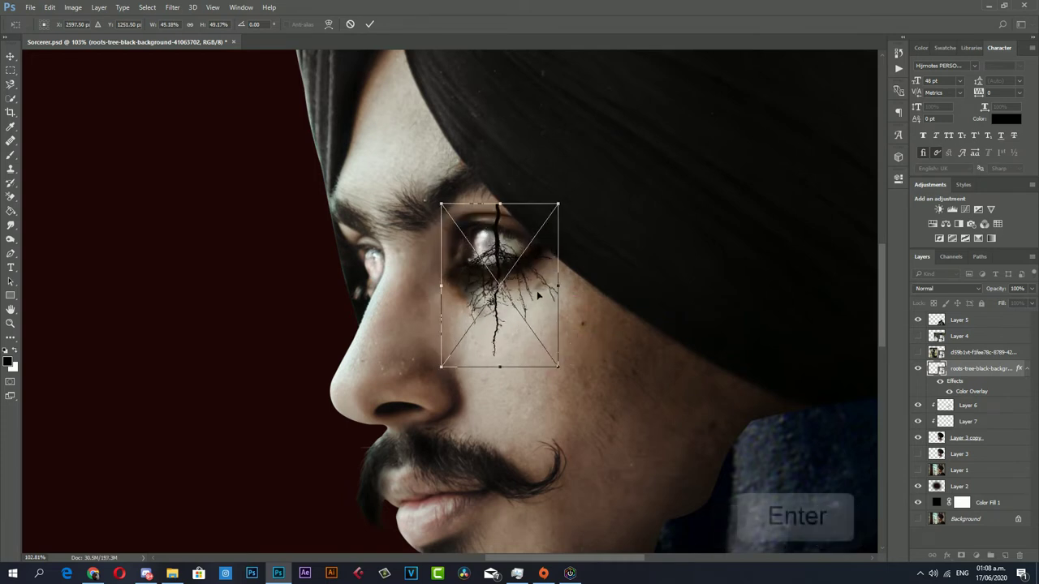
{"action": "key", "text": "Return"}
Warp the roots so the cracks curve down along the cheek.
{"action": "left_click", "coordinate": [50, 7]}
{"action": "mouse_move", "coordinate": [65, 240]}
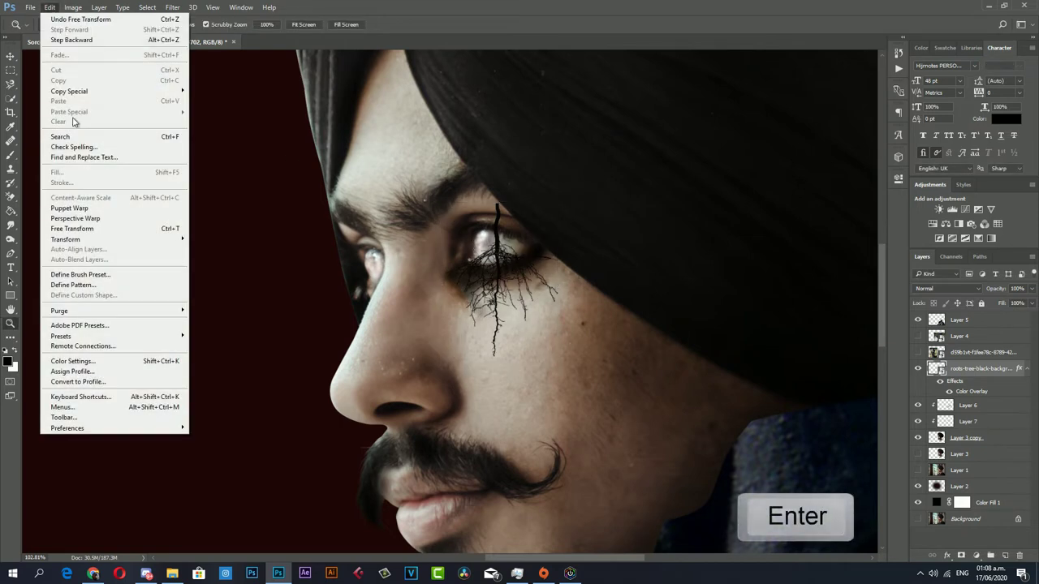
{"action": "left_click", "coordinate": [210, 307]}
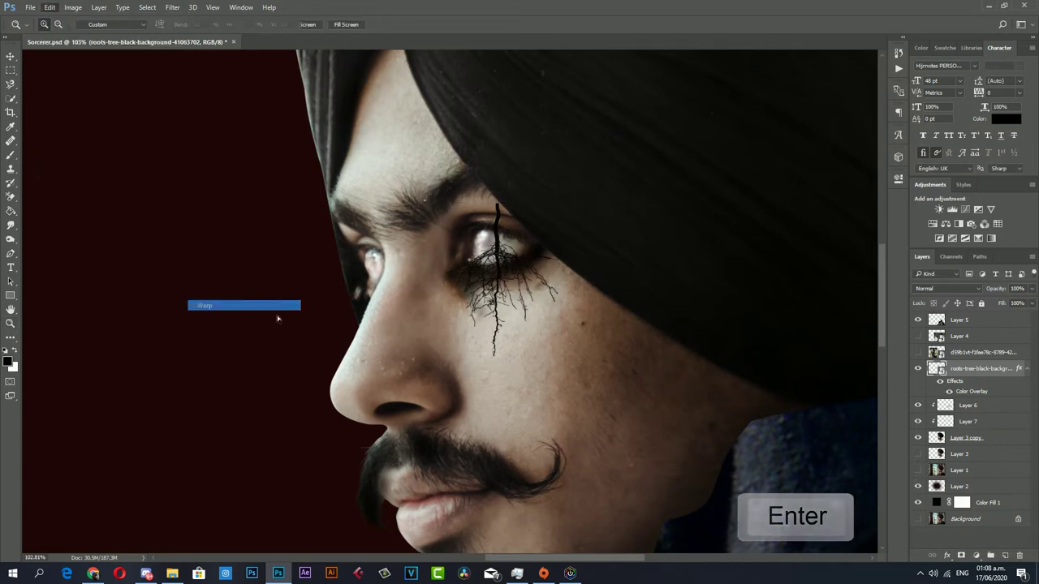
{"action": "mouse_move", "coordinate": [501, 322]}
{"action": "left_mouse_down"}
{"action": "mouse_move", "coordinate": [483, 305]}
{"action": "mouse_move", "coordinate": [502, 281]}
{"action": "mouse_move", "coordinate": [480, 325]}
{"action": "left_mouse_up"}
{"action": "mouse_move", "coordinate": [497, 286]}
{"action": "left_mouse_down"}
{"action": "mouse_move", "coordinate": [558, 281]}
{"action": "mouse_move", "coordinate": [497, 280]}
{"action": "left_mouse_up"}
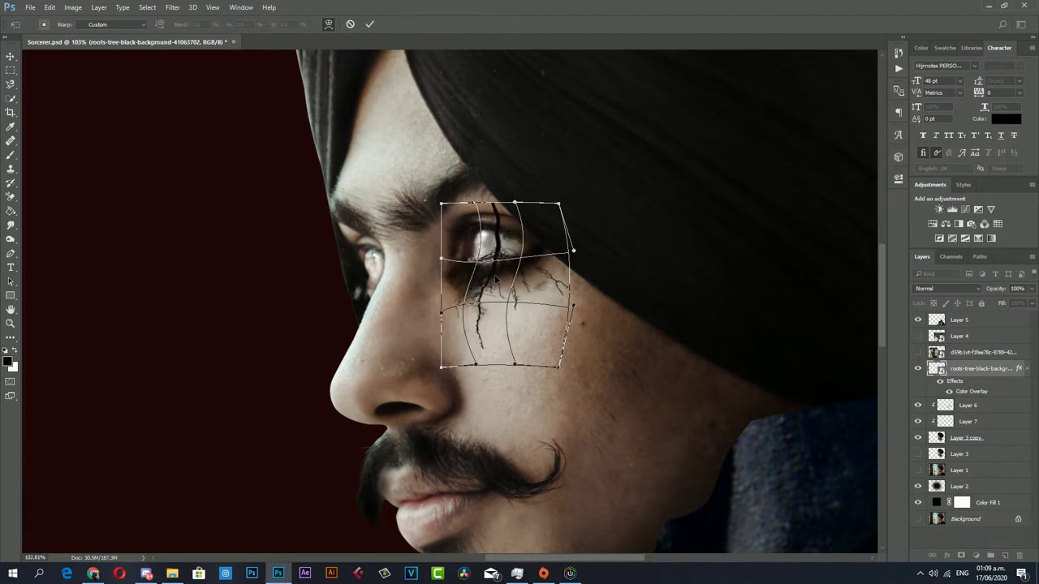
{"action": "key", "text": "Return"}
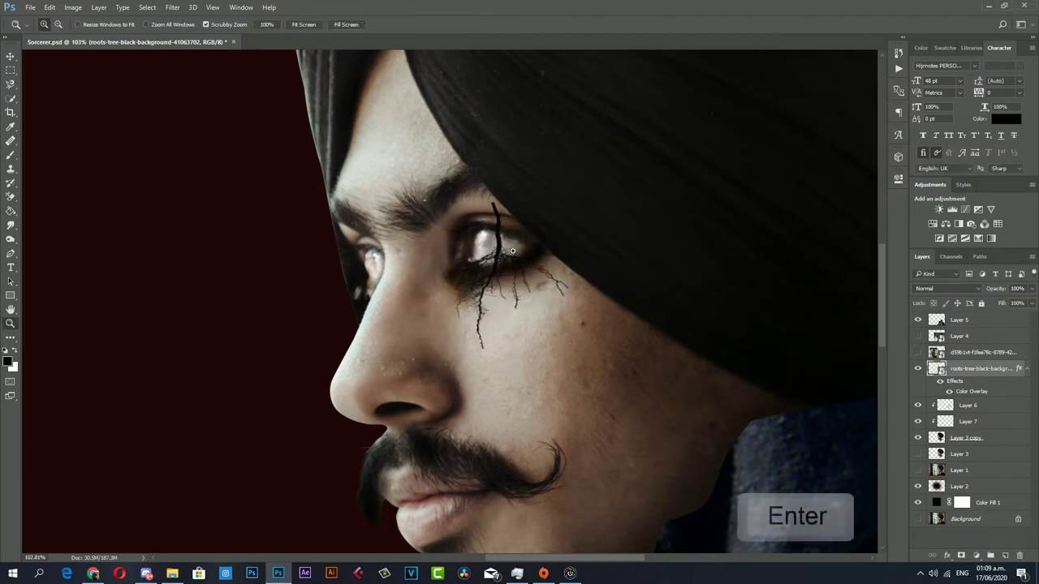
Rasterize the roots layer and its layer style, baking in the black overlay.
{"action": "left_click", "coordinate": [11, 198]}
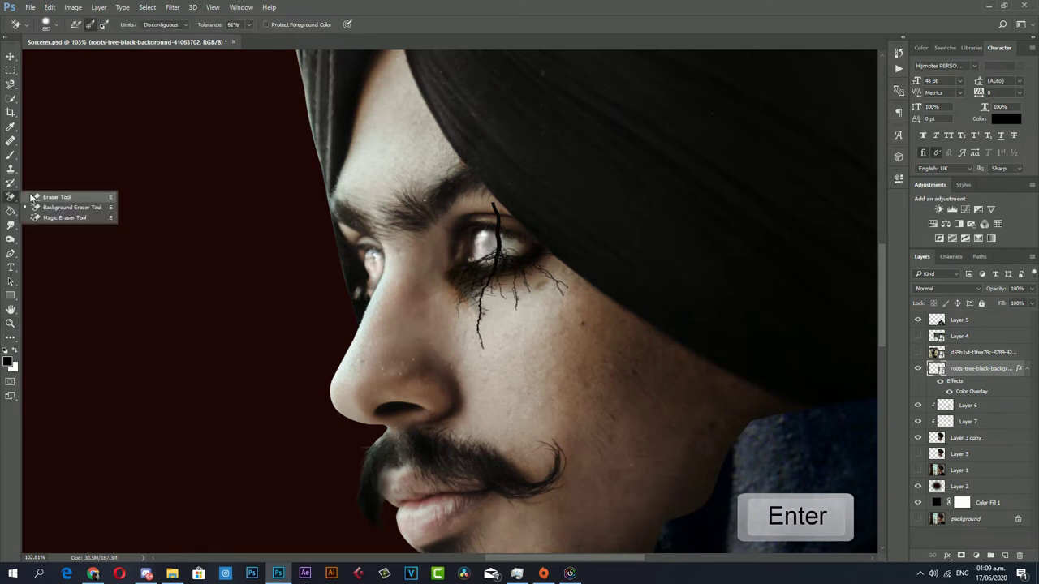
{"action": "left_click", "coordinate": [73, 198]}
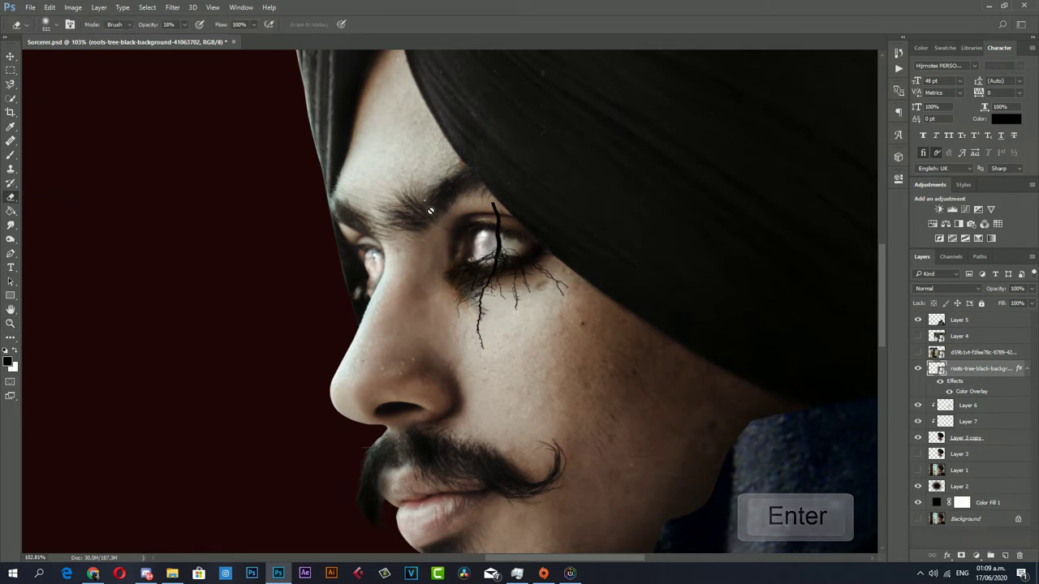
{"action": "right_click", "coordinate": [999, 372]}
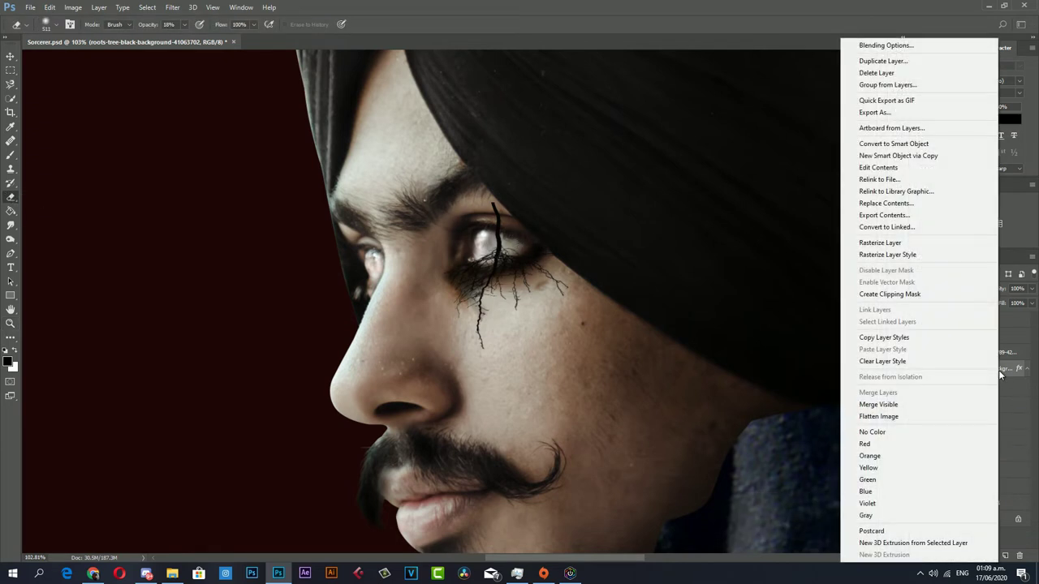
{"action": "left_click", "coordinate": [881, 243]}
{"action": "right_click", "coordinate": [593, 256]}
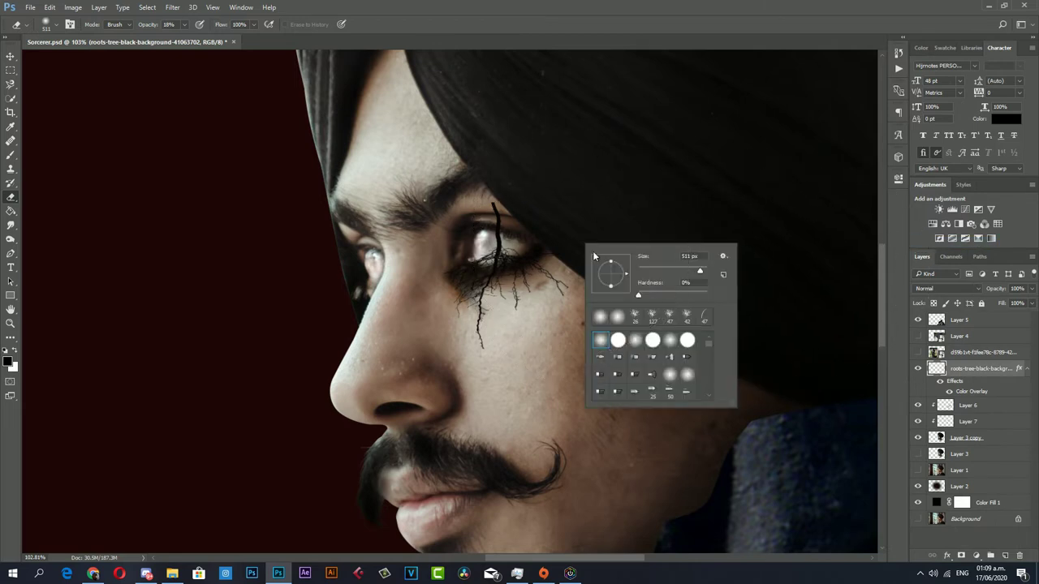
{"action": "left_click", "coordinate": [988, 374]}
{"action": "right_click", "coordinate": [988, 374]}
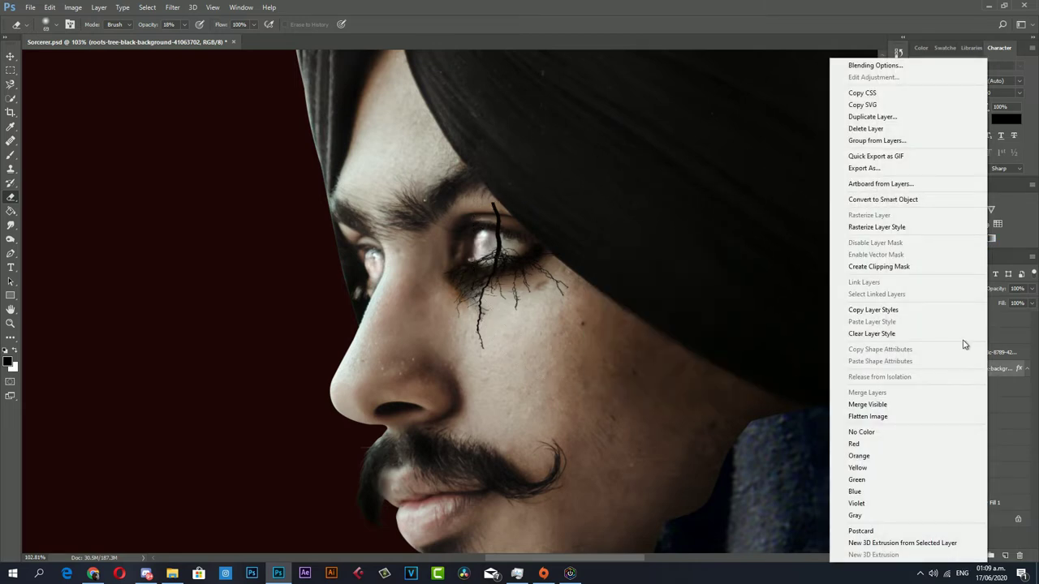
{"action": "left_click", "coordinate": [908, 226]}
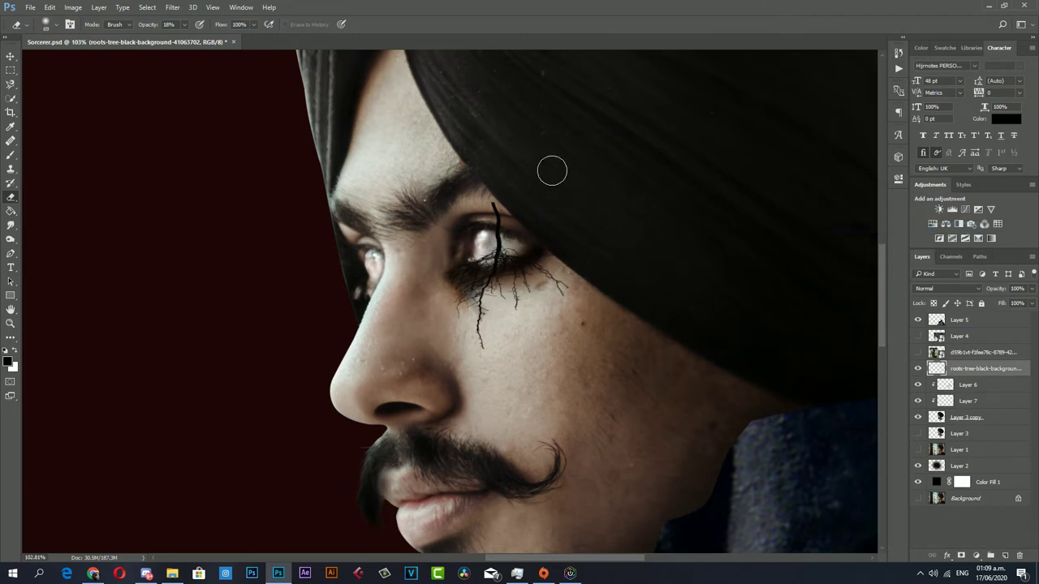
Erase the crack lines crossing the eye at full eraser opacity.
{"action": "left_click", "coordinate": [184, 25]}
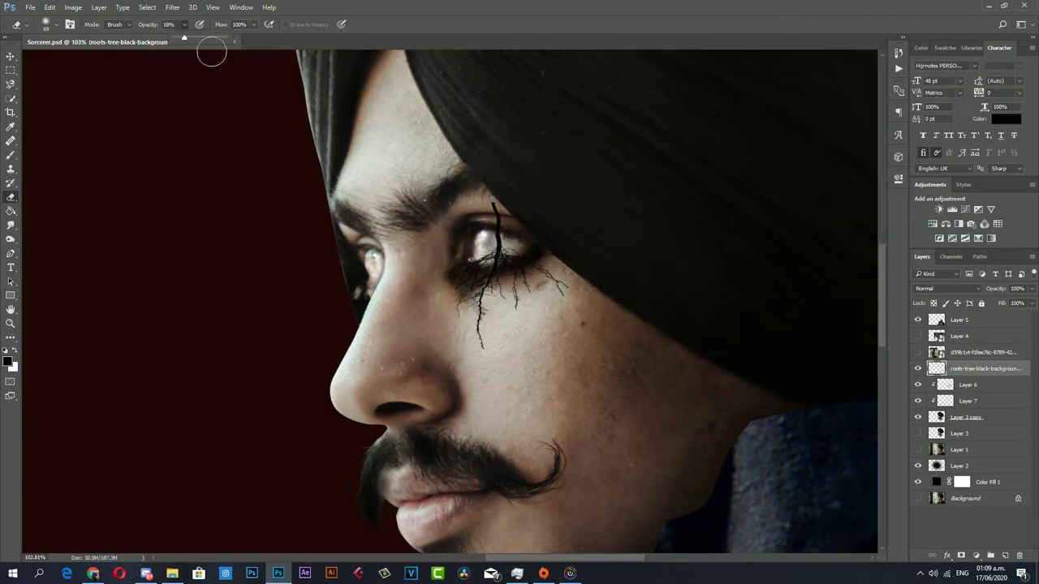
{"action": "left_click_drag", "start_coordinate": [487, 187], "coordinate": [485, 243]}
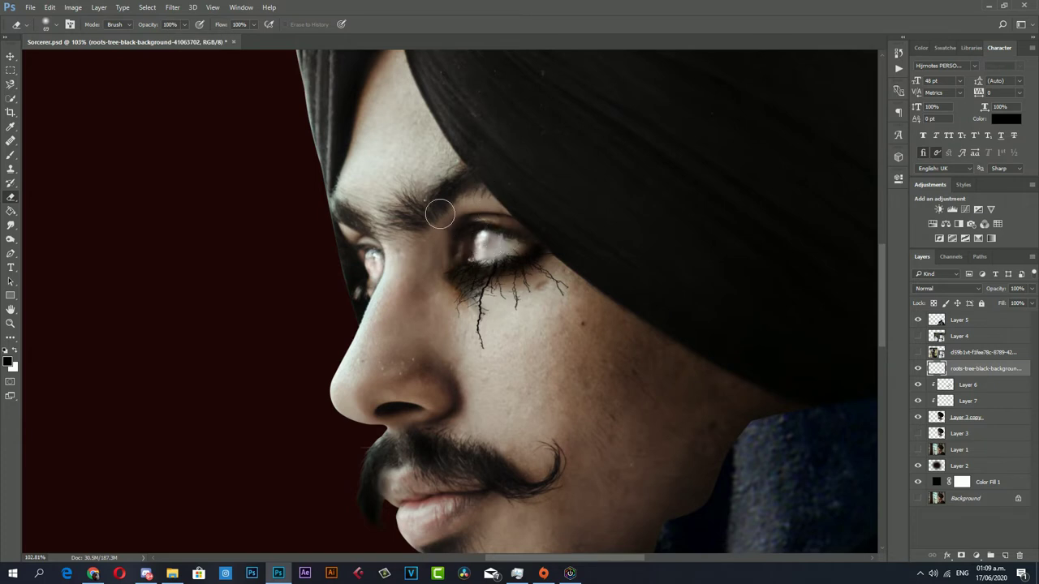
{"action": "left_click_drag", "start_coordinate": [522, 240], "coordinate": [470, 253]}
{"action": "left_click", "coordinate": [983, 418]}
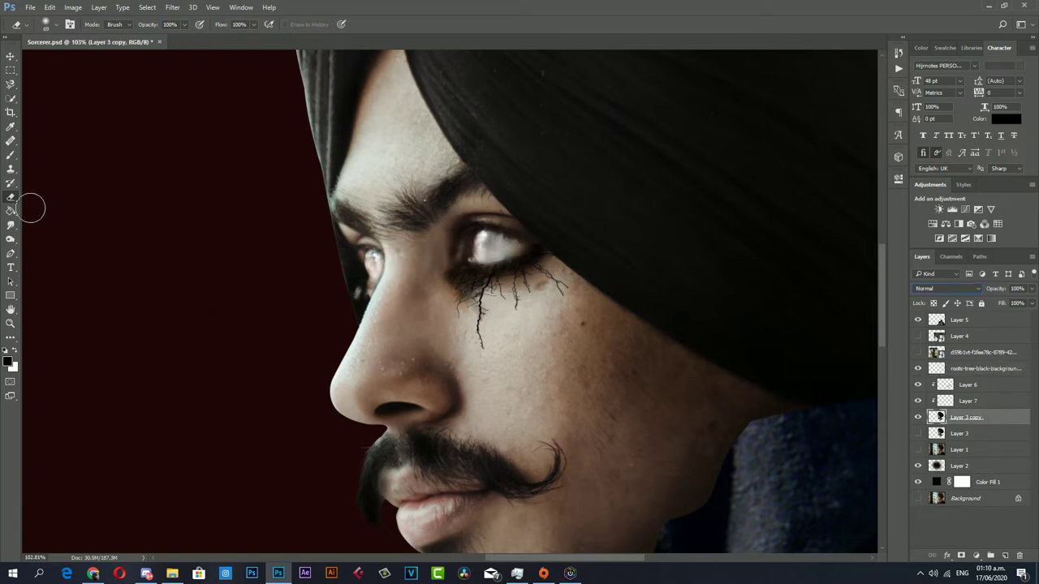
Set the Burn tool to a 20 px brush with Range Highlights at 14% exposure.
{"action": "left_click", "coordinate": [10, 238]}
{"action": "right_click", "coordinate": [500, 305]}
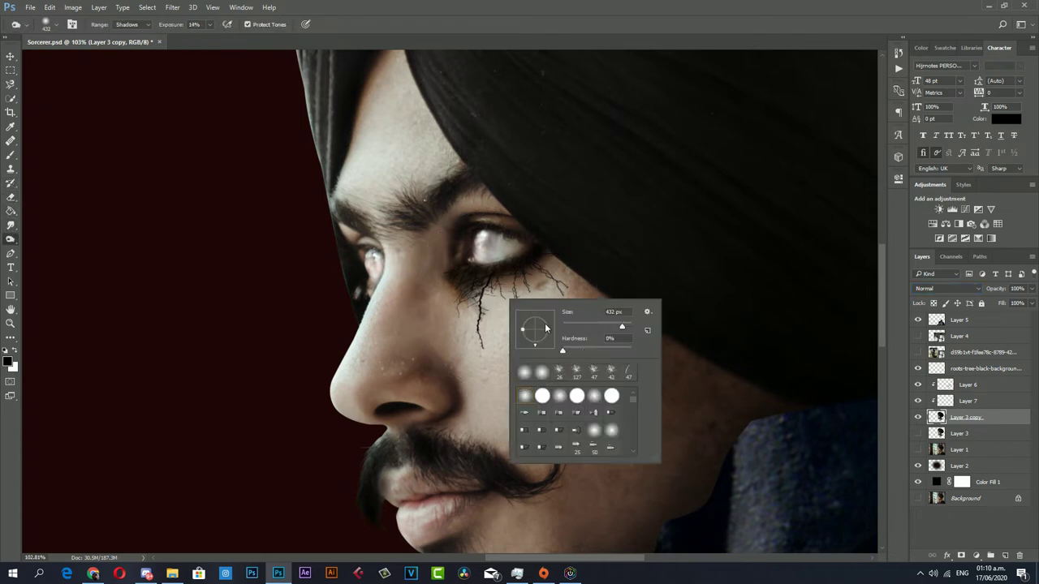
{"action": "left_click", "coordinate": [477, 293]}
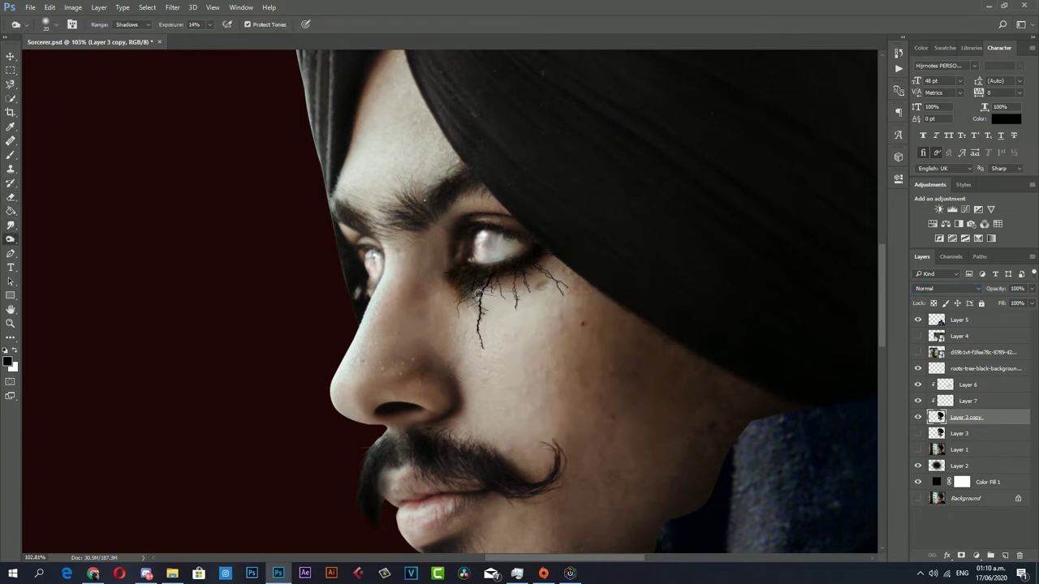
{"action": "left_click", "coordinate": [127, 24]}
{"action": "left_click", "coordinate": [129, 46]}
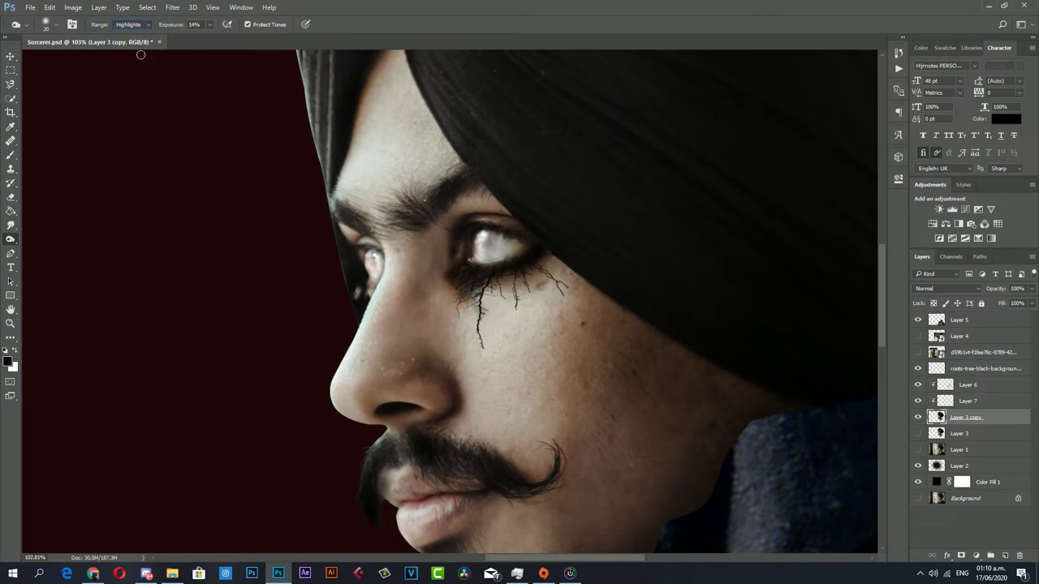
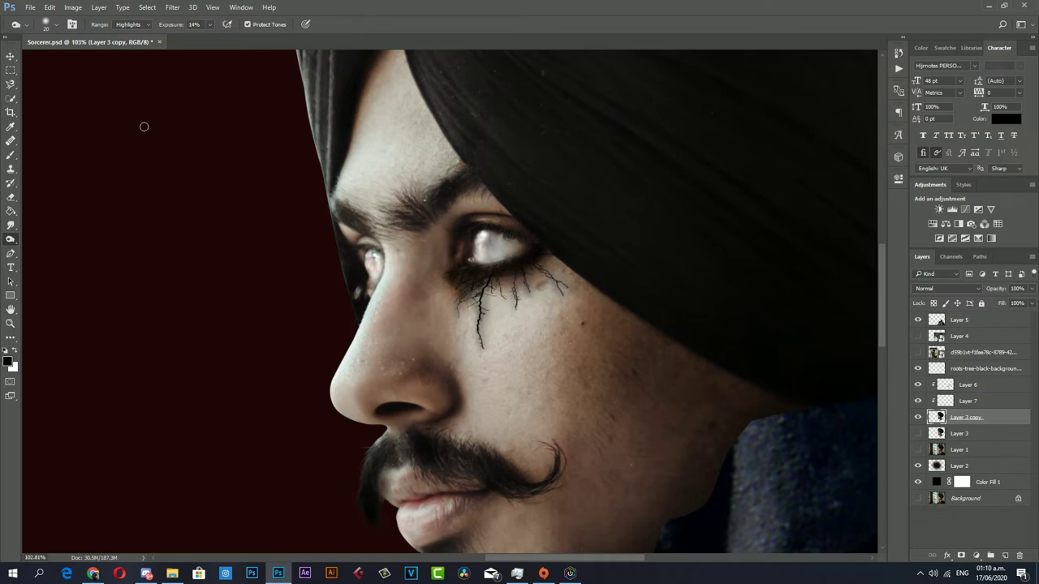
Set the Burn tool range to Shadows with a brush of about 20 px.
{"action": "left_click", "coordinate": [130, 24]}
{"action": "left_click", "coordinate": [128, 32]}
{"action": "right_click", "coordinate": [553, 260]}
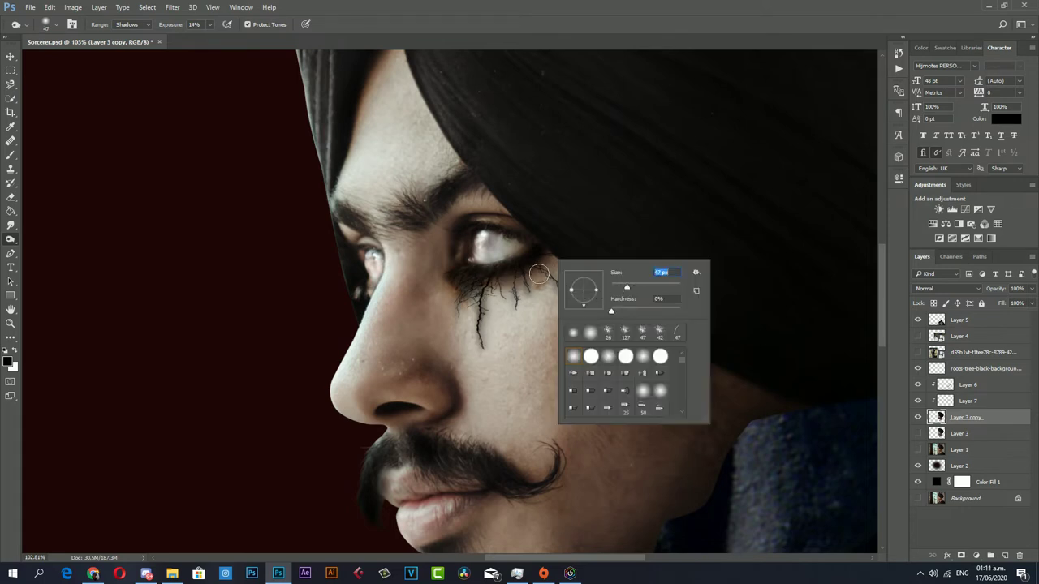
{"action": "key", "text": "Escape"}
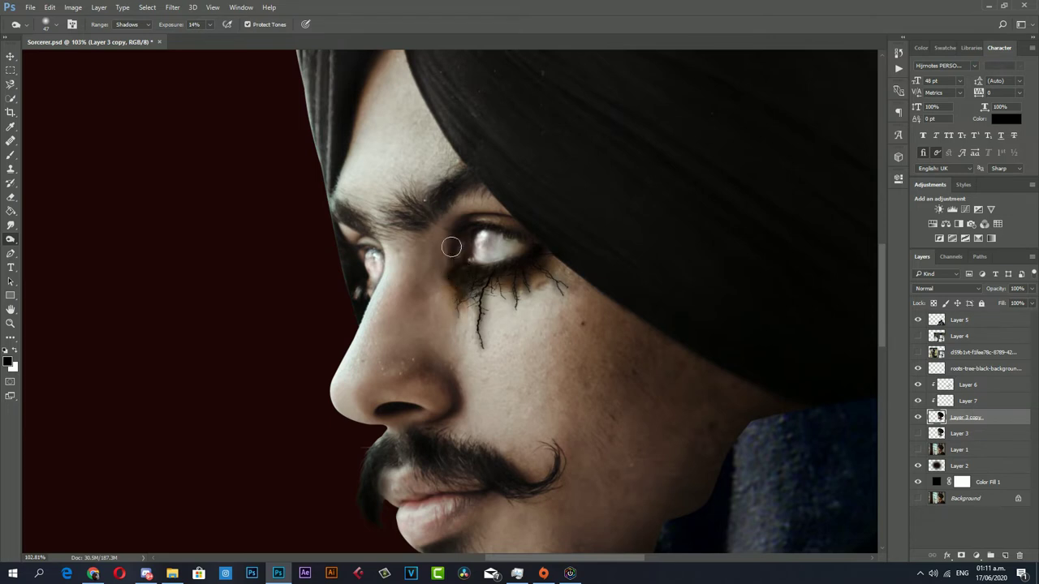
At 200% zoom, burn along the upper eyelid crease, then zoom out to the full portrait.
{"action": "key", "text": "z"}
{"action": "left_click_drag", "start_coordinate": [475, 417], "coordinate": [663, 260]}
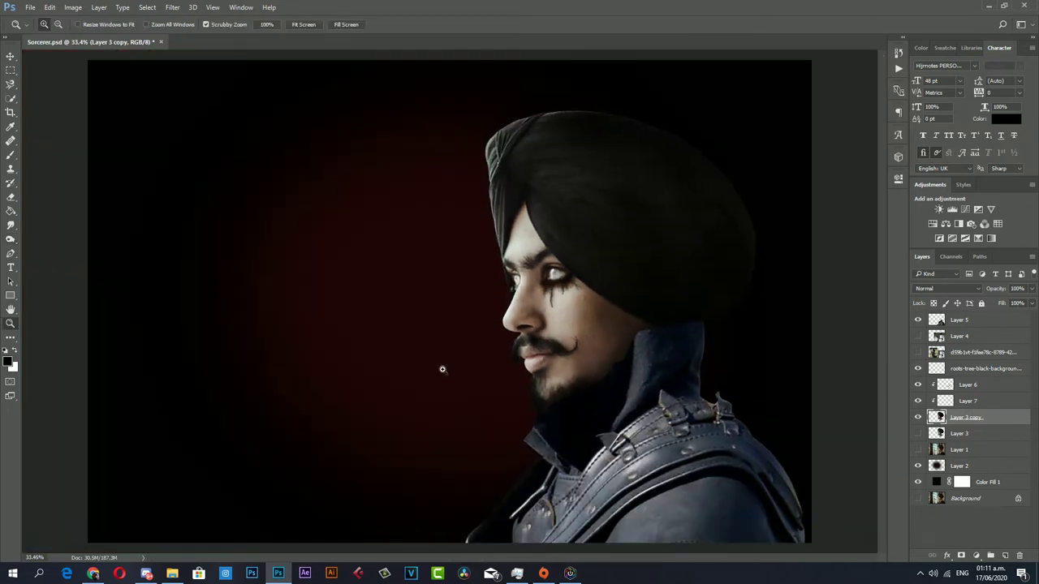
{"action": "left_click", "coordinate": [663, 260]}
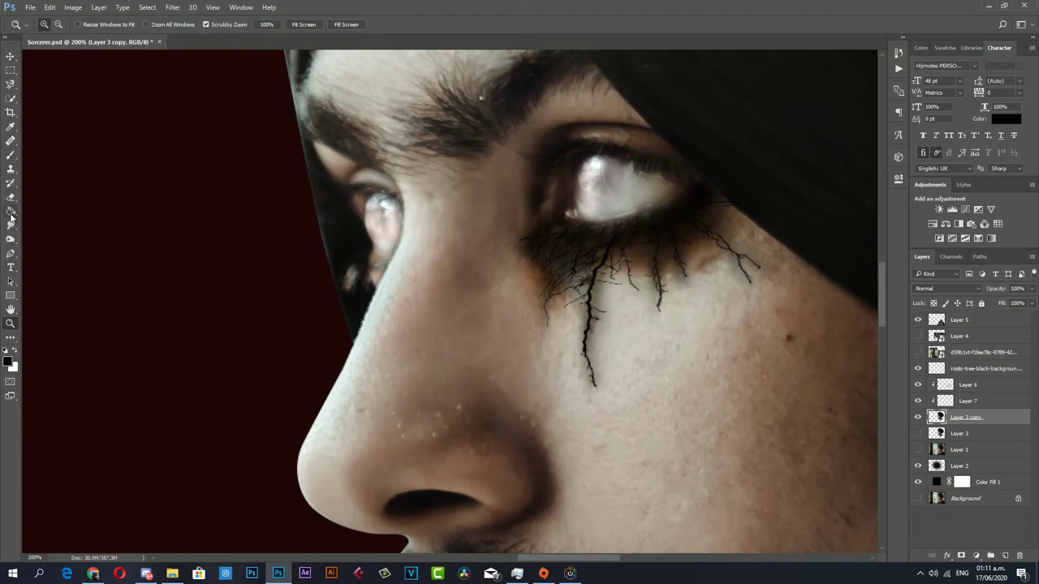
{"action": "left_click", "coordinate": [11, 239]}
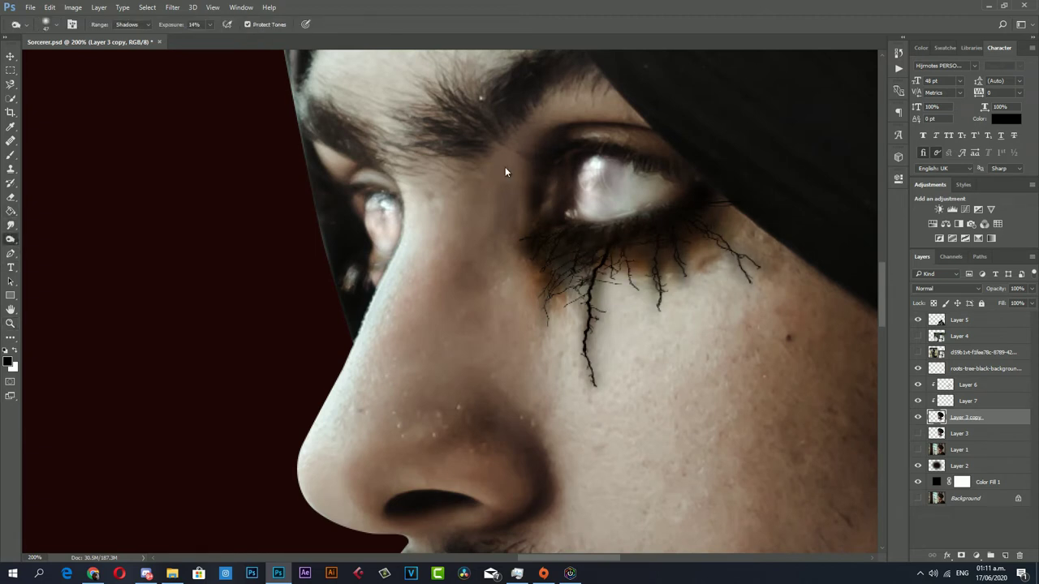
{"action": "scroll", "coordinate": [497, 258], "scroll_direction": "up", "scroll_amount": 1}
{"action": "scroll", "coordinate": [498, 258], "scroll_direction": "up", "scroll_amount": 1}
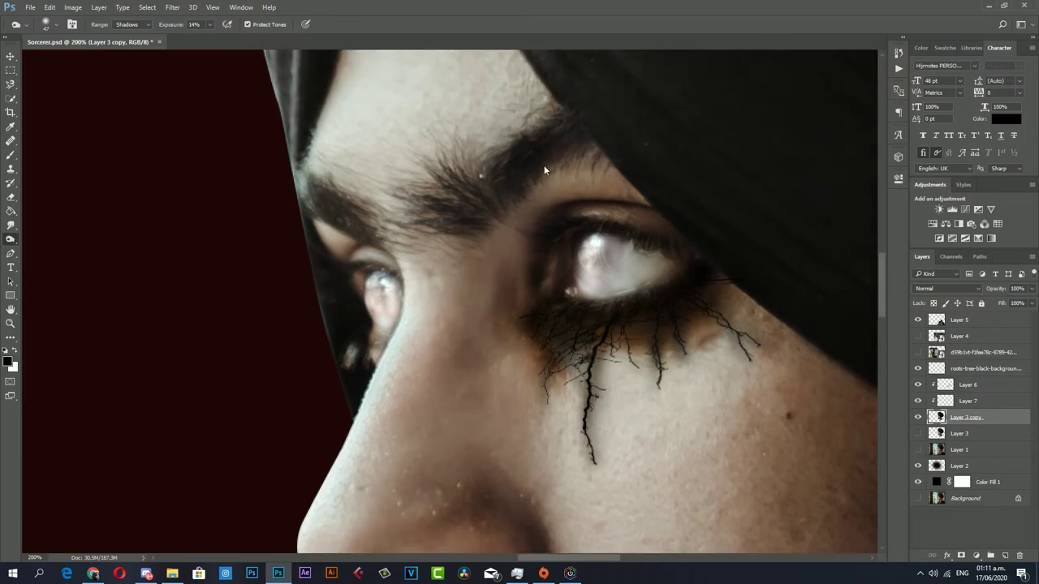
{"action": "left_click_drag", "start_coordinate": [615, 177], "coordinate": [562, 178]}
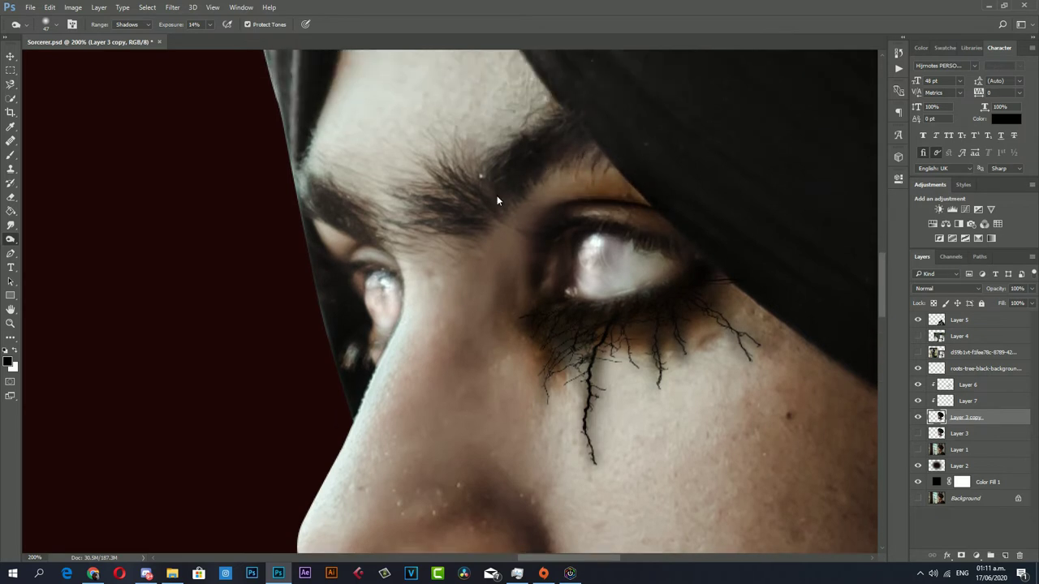
{"action": "key", "text": "z"}
{"action": "mouse_move", "coordinate": [486, 349]}
{"action": "left_mouse_down"}
{"action": "mouse_move", "coordinate": [417, 389]}
{"action": "mouse_move", "coordinate": [428, 317]}
{"action": "mouse_move", "coordinate": [368, 315]}
{"action": "left_mouse_up"}
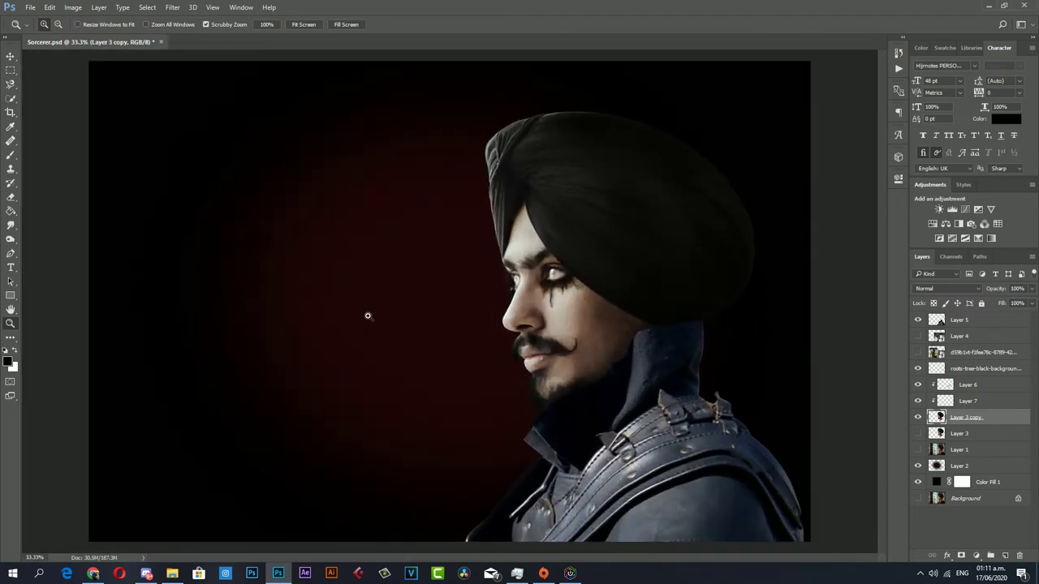
Zoom the view to 50% on the face and armour and select Layer 5.
{"action": "mouse_move", "coordinate": [527, 346]}
{"action": "left_mouse_down"}
{"action": "mouse_move", "coordinate": [577, 365]}
{"action": "mouse_move", "coordinate": [568, 309]}
{"action": "left_mouse_up"}
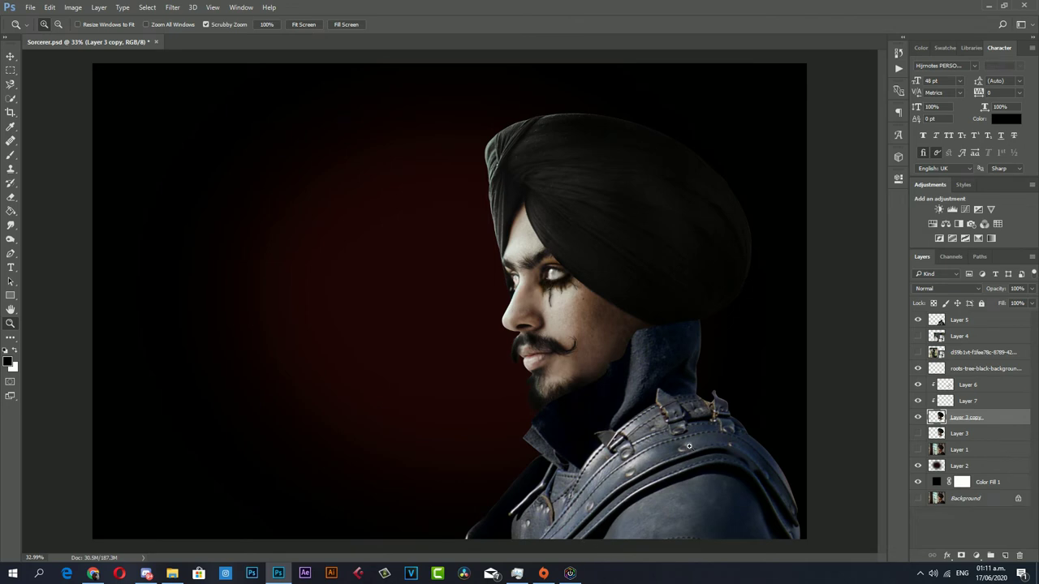
{"action": "left_click", "coordinate": [688, 446]}
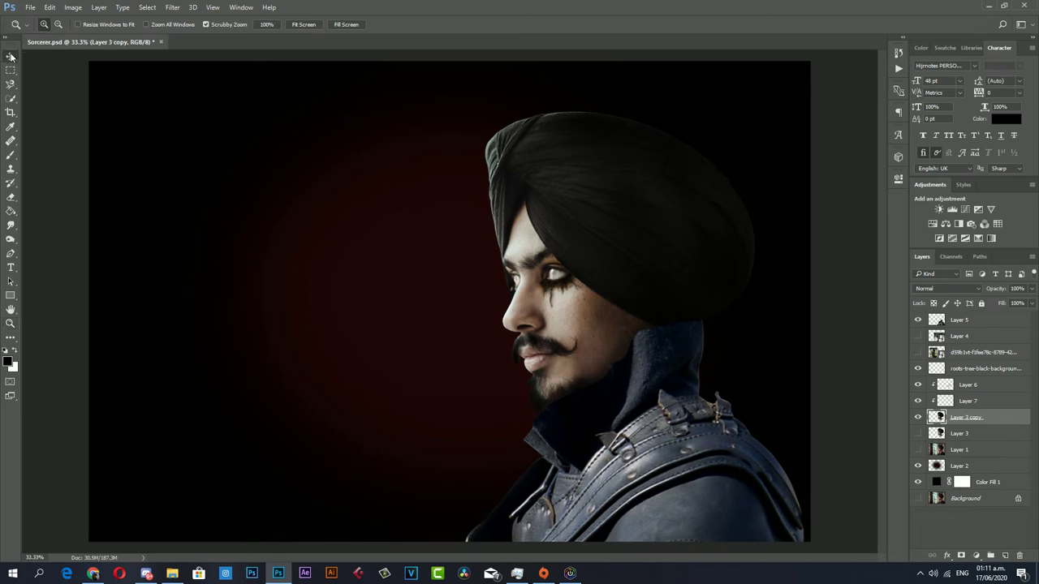
{"action": "left_click", "coordinate": [689, 474]}
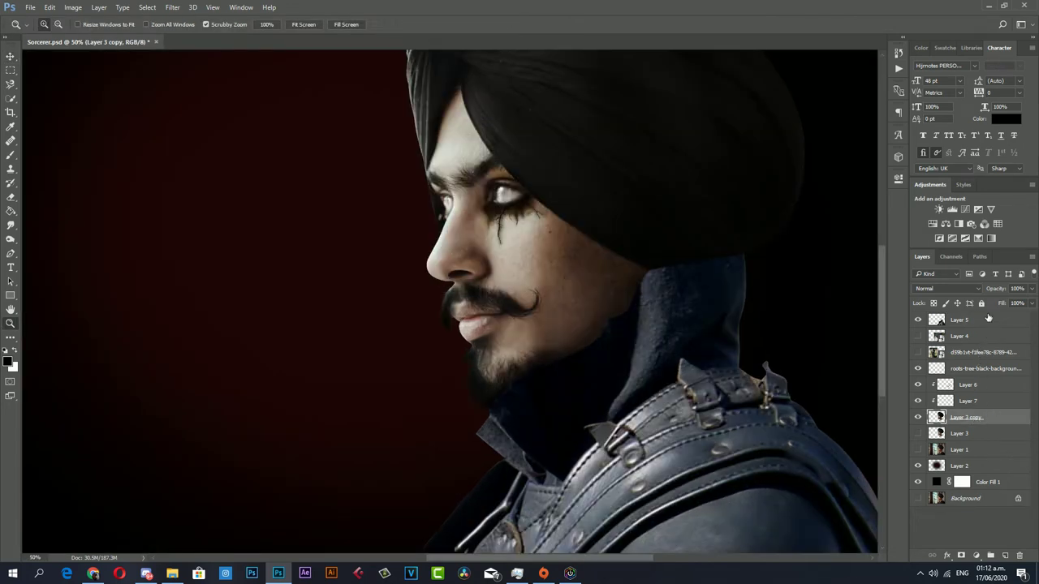
{"action": "left_click", "coordinate": [988, 317]}
{"action": "scroll", "coordinate": [519, 292], "scroll_direction": "down", "scroll_amount": 2}
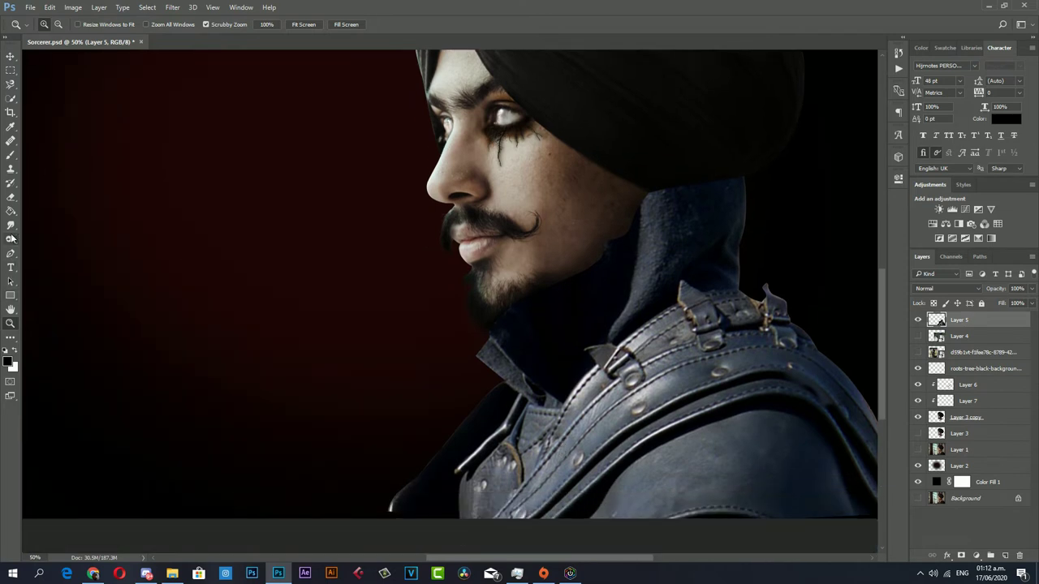
Select the Burn tool and adjust its brush size.
{"action": "left_click", "coordinate": [10, 238]}
{"action": "right_click", "coordinate": [734, 260]}
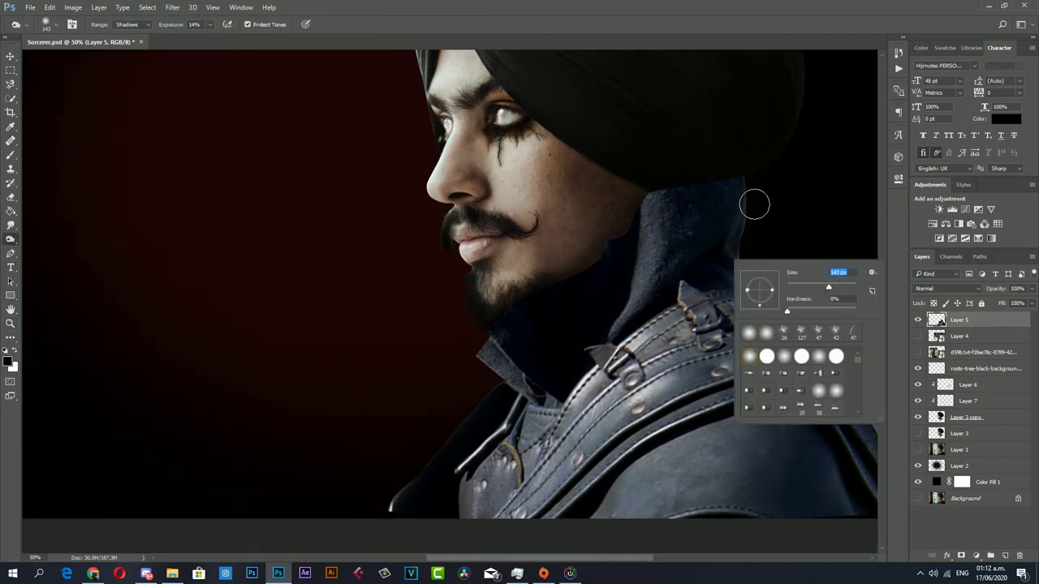
{"action": "key", "text": "Return"}
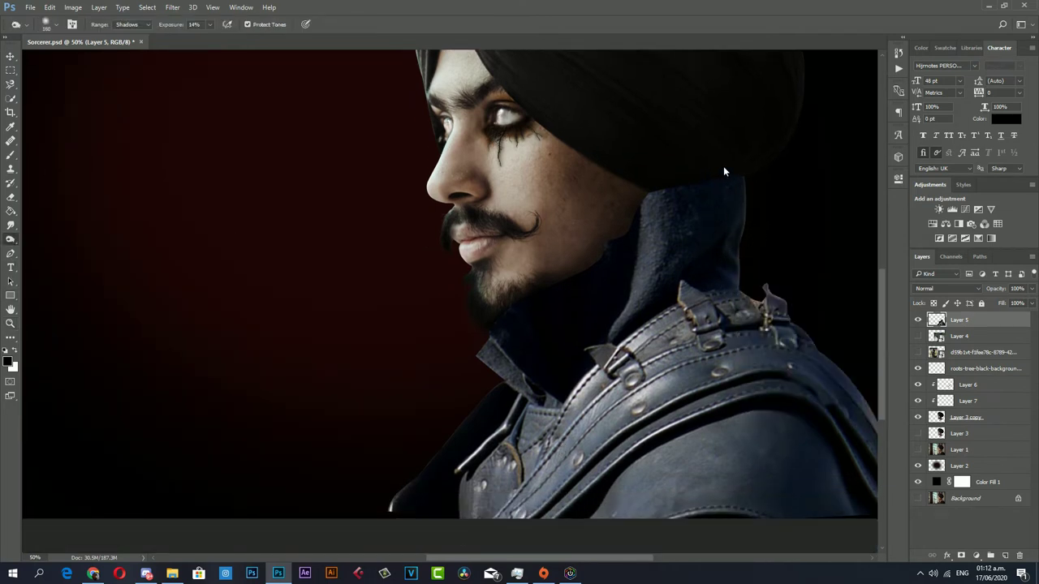
Darken Layer 5 with Curves, pulling the RGB midpoint down to input 136, output 118.
{"action": "left_click", "coordinate": [73, 7]}
{"action": "mouse_move", "coordinate": [90, 35]}
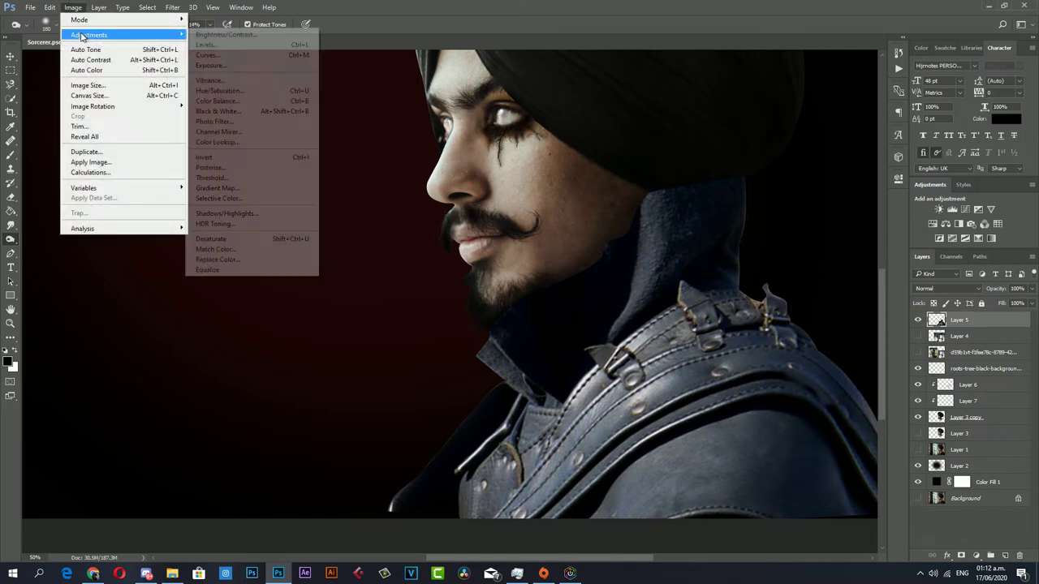
{"action": "left_click", "coordinate": [208, 54]}
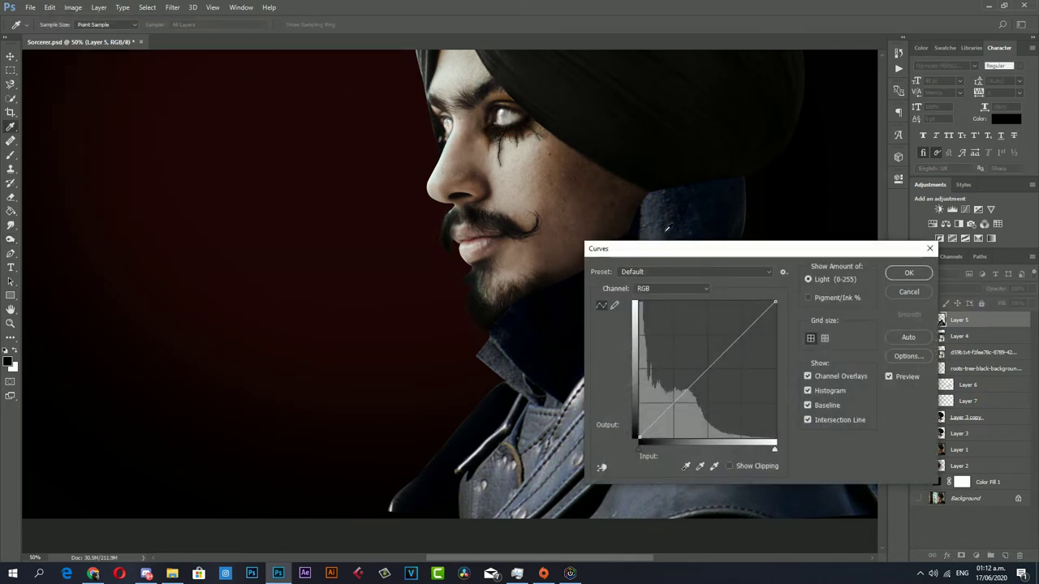
{"action": "mouse_move", "coordinate": [683, 248]}
{"action": "left_mouse_down"}
{"action": "mouse_move", "coordinate": [485, 242]}
{"action": "mouse_move", "coordinate": [117, 128]}
{"action": "left_mouse_up"}
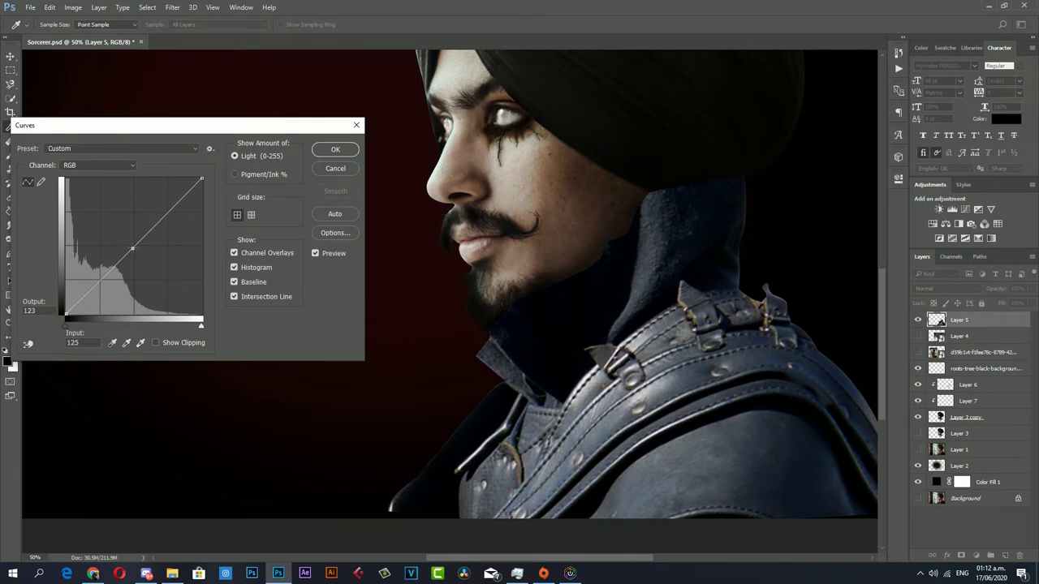
{"action": "left_click_drag", "start_coordinate": [140, 240], "coordinate": [138, 251]}
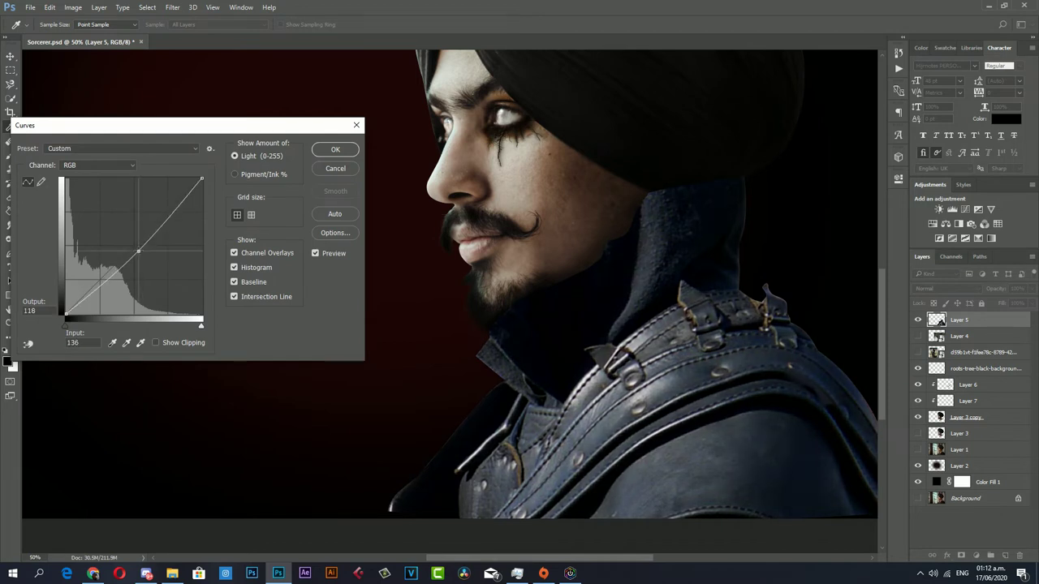
{"action": "left_click", "coordinate": [336, 151]}
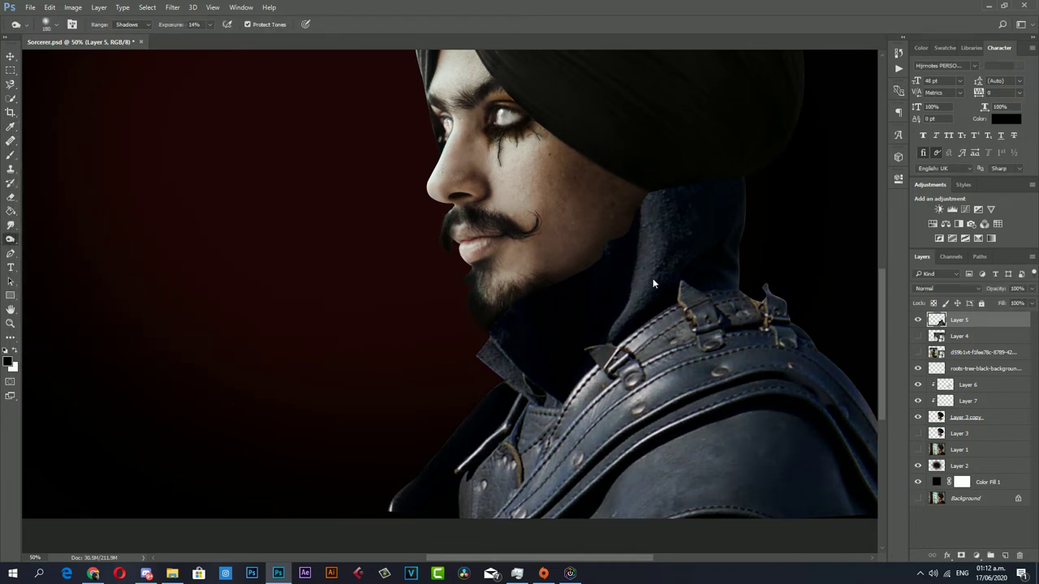
Burn the armour shadows from the shoulder strap and collar downward at 14% exposure.
{"action": "scroll", "coordinate": [702, 256], "scroll_direction": "down", "scroll_amount": 3}
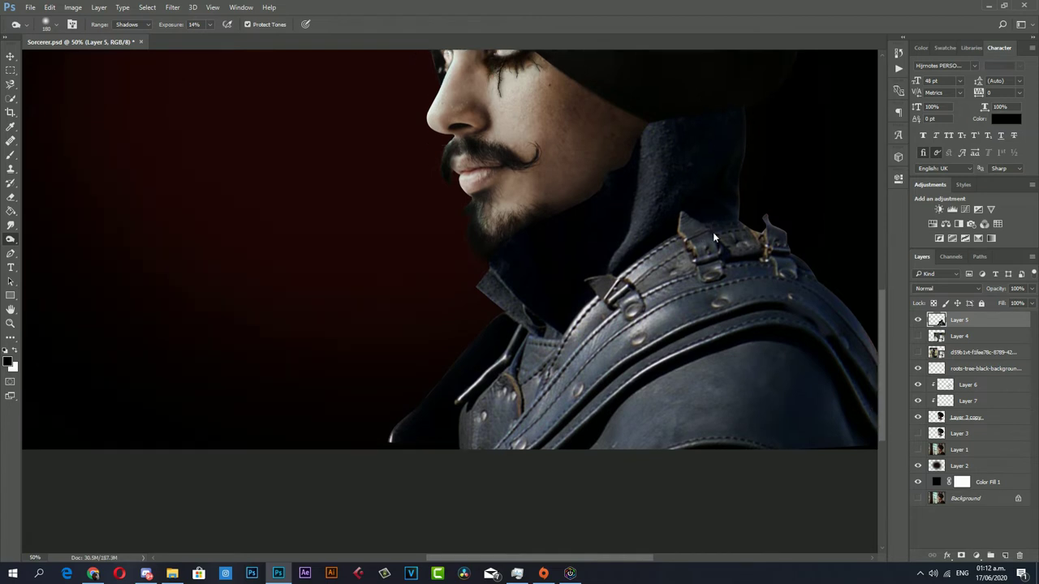
{"action": "mouse_move", "coordinate": [722, 244]}
{"action": "left_mouse_down"}
{"action": "mouse_move", "coordinate": [506, 444]}
{"action": "mouse_move", "coordinate": [770, 317]}
{"action": "left_mouse_up"}
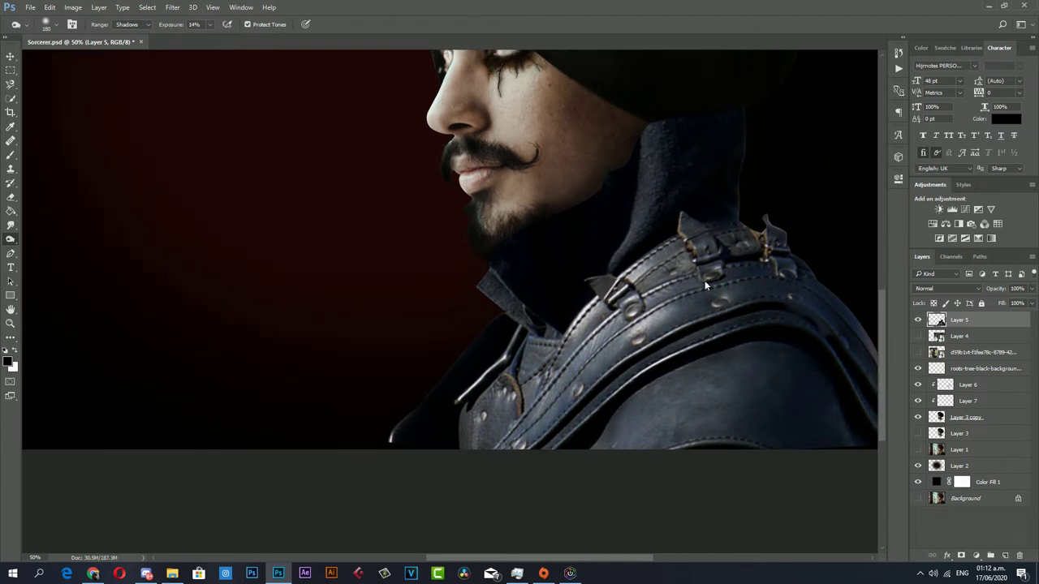
{"action": "mouse_move", "coordinate": [636, 239]}
{"action": "left_mouse_down"}
{"action": "mouse_move", "coordinate": [489, 406]}
{"action": "mouse_move", "coordinate": [498, 390]}
{"action": "left_mouse_up"}
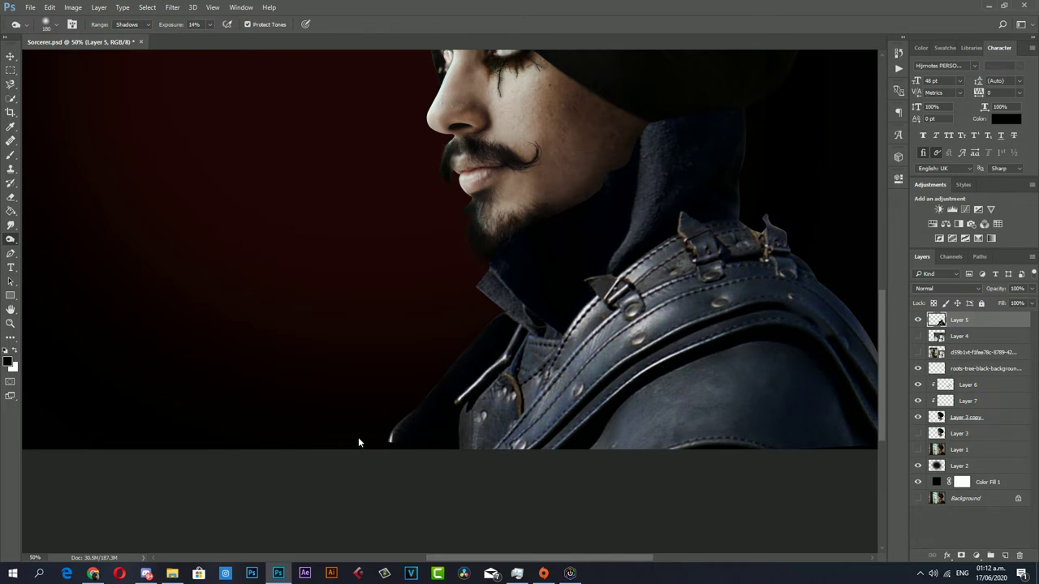
{"action": "scroll", "coordinate": [559, 246], "scroll_direction": "up", "scroll_amount": 3}
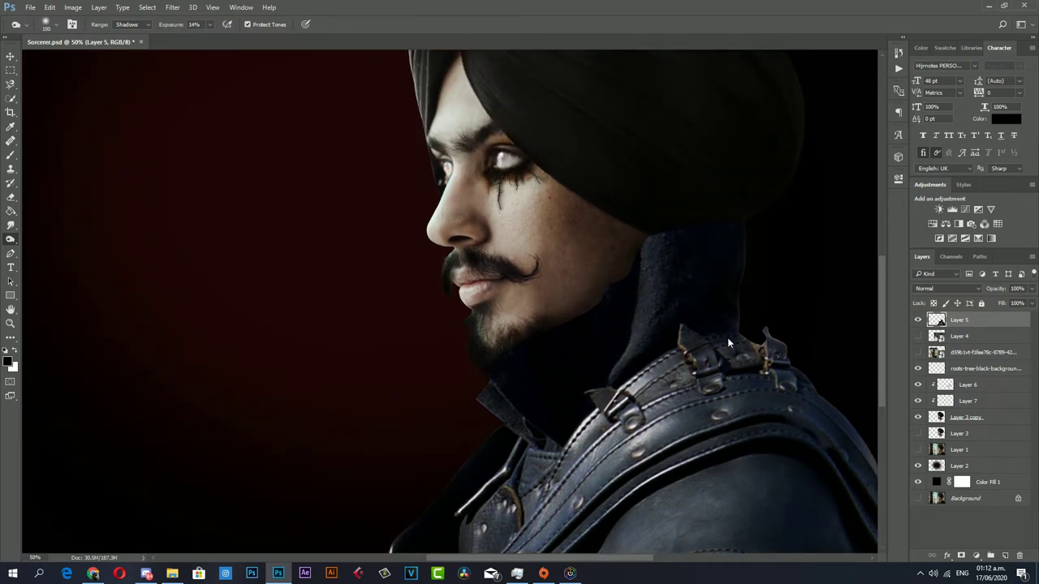
{"action": "scroll", "coordinate": [727, 337], "scroll_direction": "down", "scroll_amount": 2}
{"action": "scroll", "coordinate": [690, 324], "scroll_direction": "down", "scroll_amount": 2}
{"action": "scroll", "coordinate": [584, 390], "scroll_direction": "up", "scroll_amount": 3}
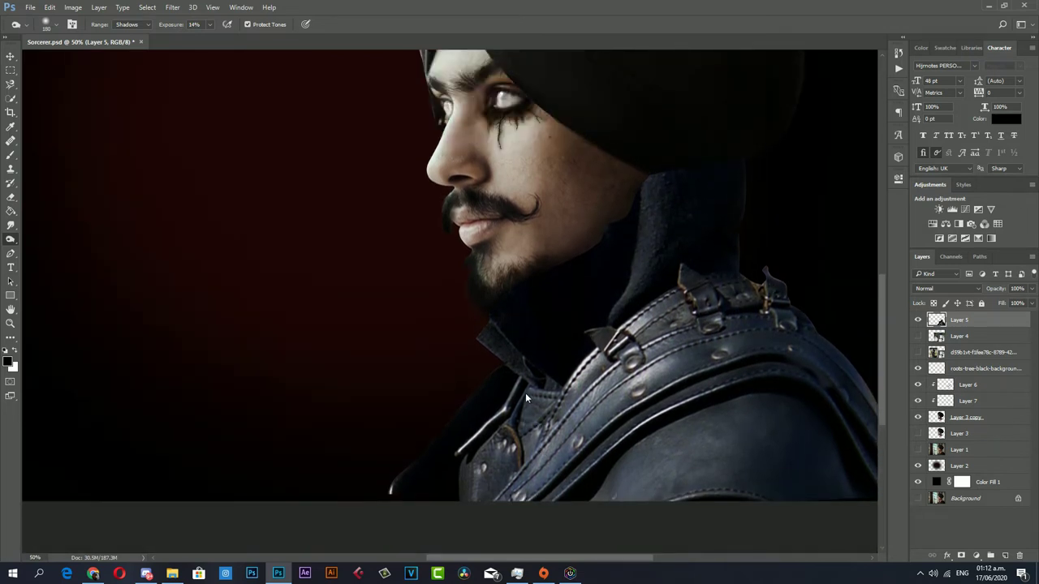
Resize the burn brush to 58 px.
{"action": "right_click", "coordinate": [563, 394]}
{"action": "left_click", "coordinate": [467, 368]}
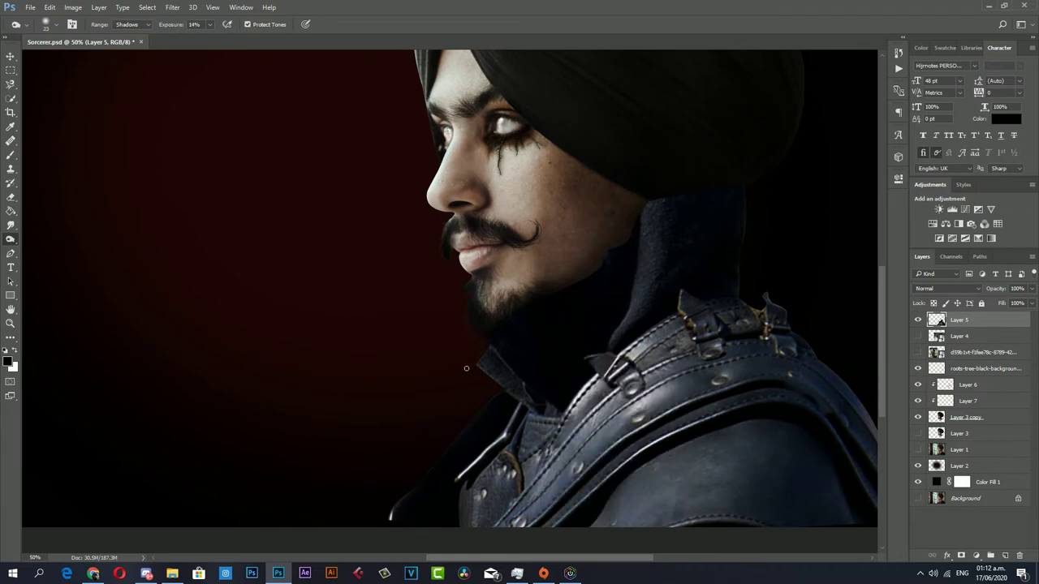
{"action": "right_click", "coordinate": [482, 350]}
{"action": "left_click", "coordinate": [470, 362]}
{"action": "scroll", "coordinate": [499, 357], "scroll_direction": "down", "scroll_amount": 1}
{"action": "scroll", "coordinate": [500, 360], "scroll_direction": "down", "scroll_amount": 2}
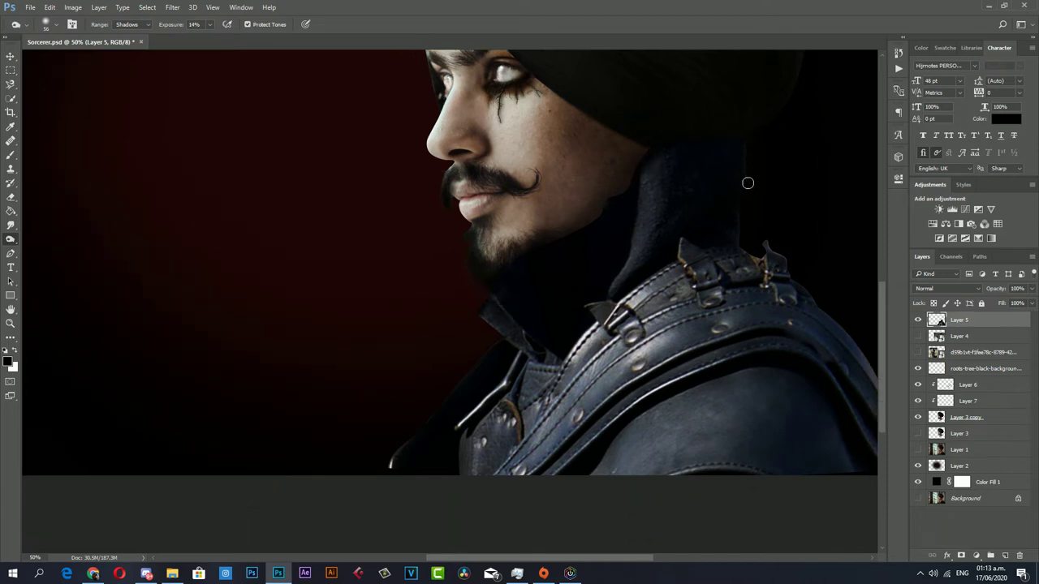
{"action": "scroll", "coordinate": [753, 271], "scroll_direction": "up", "scroll_amount": 5}
{"action": "scroll", "coordinate": [750, 308], "scroll_direction": "up", "scroll_amount": 3}
{"action": "right_click", "coordinate": [748, 346]}
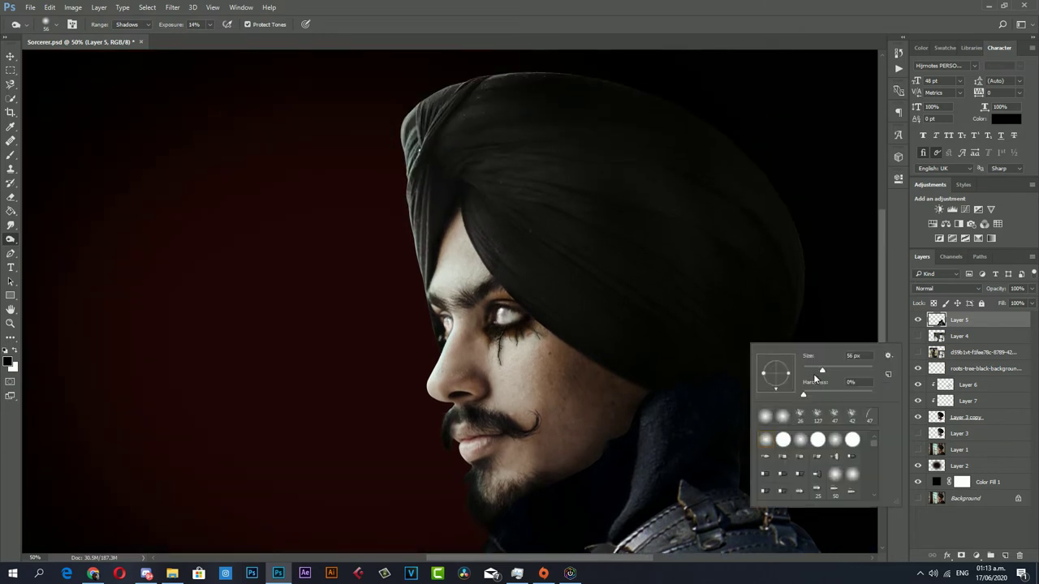
{"action": "key", "text": "Return"}
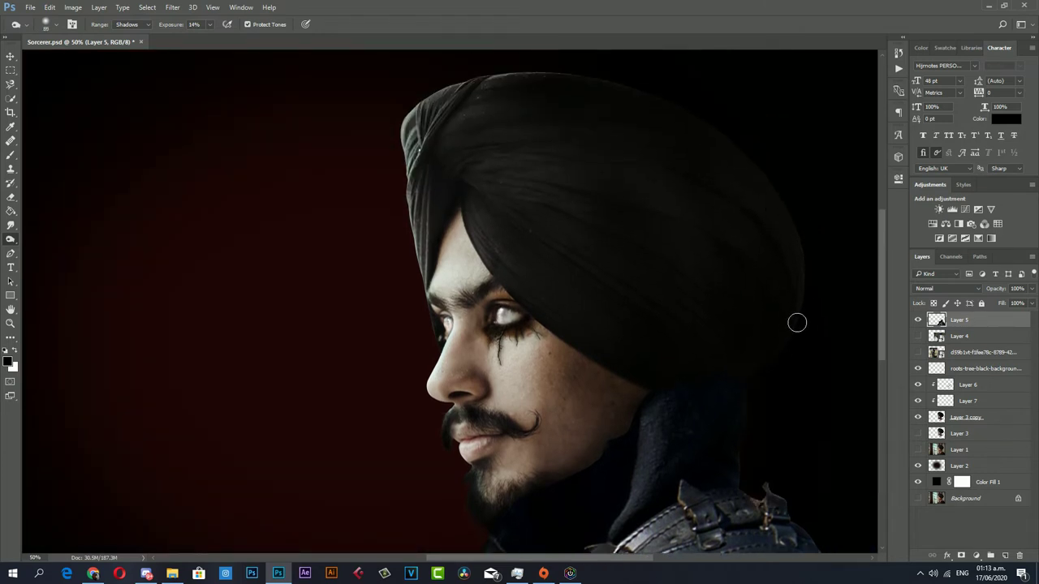
Switch to Layer 3 copy and zoom out to see the whole image.
{"action": "left_click", "coordinate": [980, 418]}
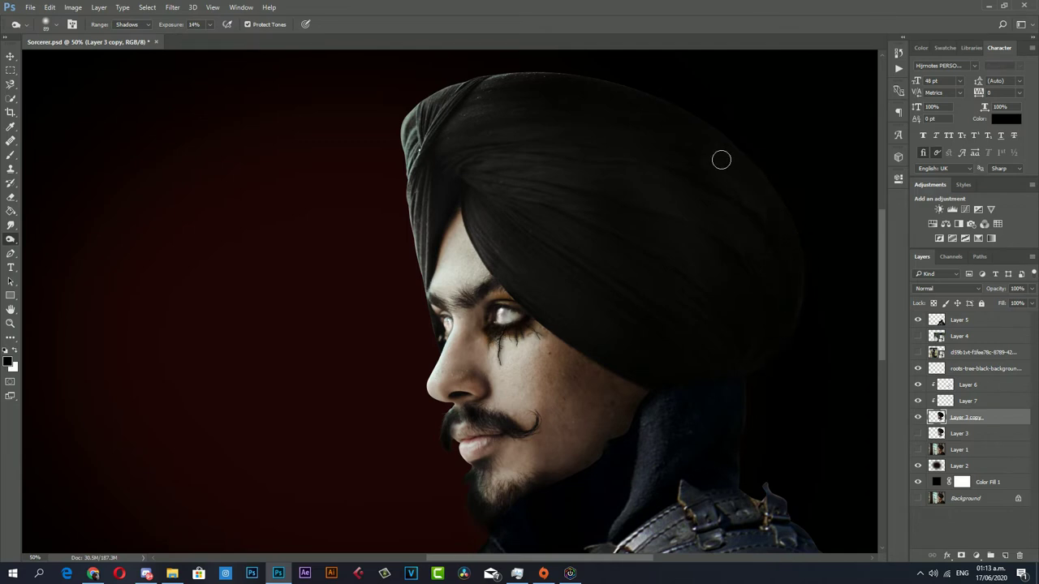
{"action": "key", "text": "z"}
{"action": "left_click_drag", "start_coordinate": [774, 336], "coordinate": [660, 332]}
Zoom in and duplicate Layer 5 with Ctrl+J.
{"action": "left_click", "coordinate": [582, 323]}
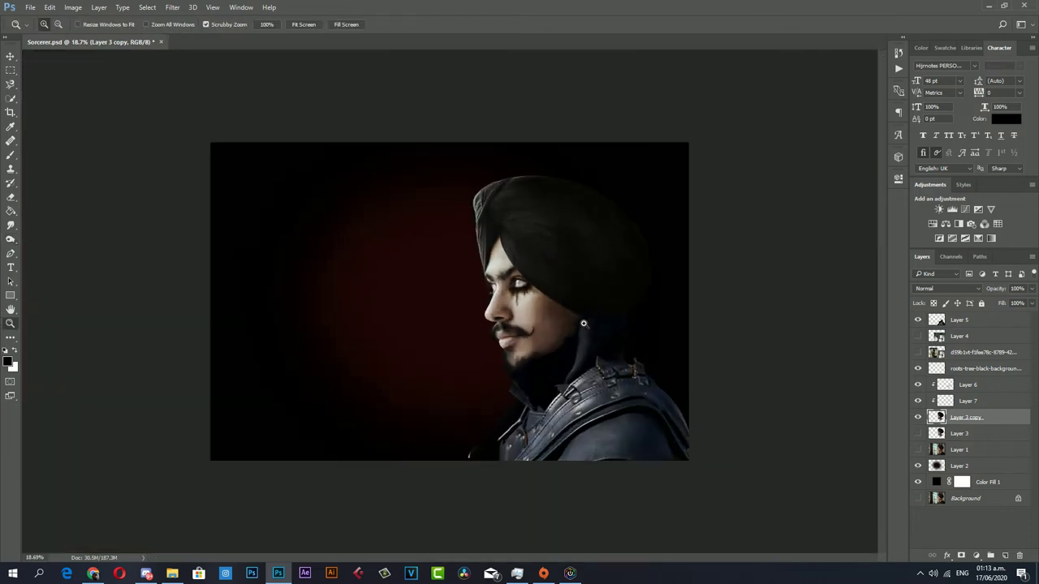
{"action": "left_click", "coordinate": [603, 488]}
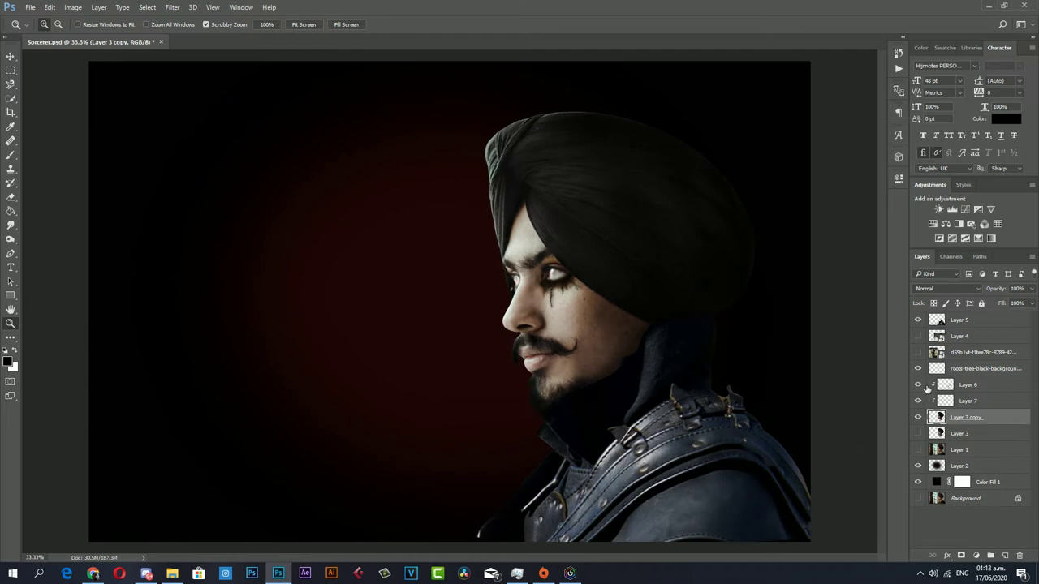
{"action": "left_click", "coordinate": [972, 322]}
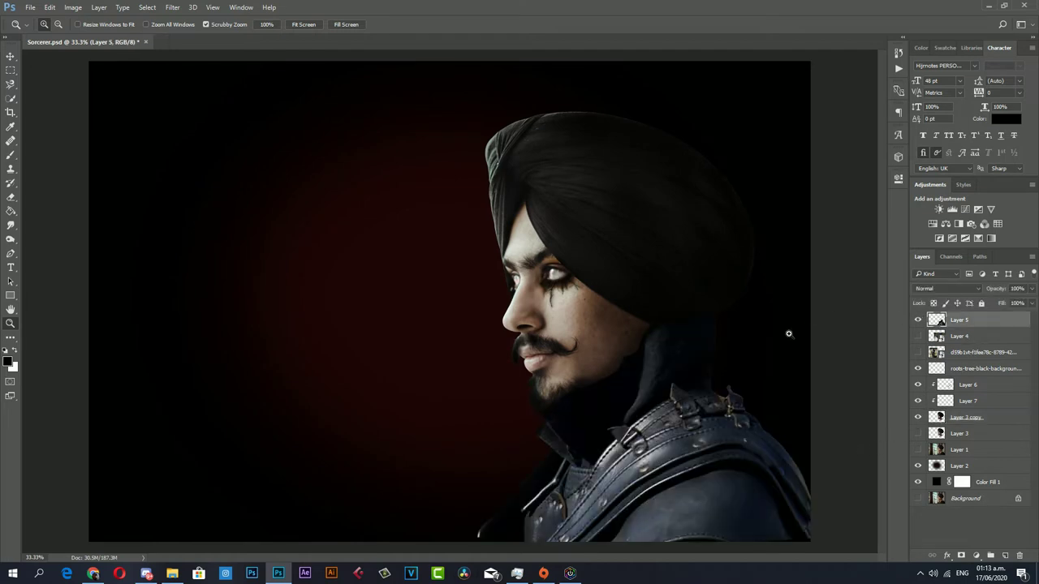
{"action": "key", "text": "ctrl+j"}
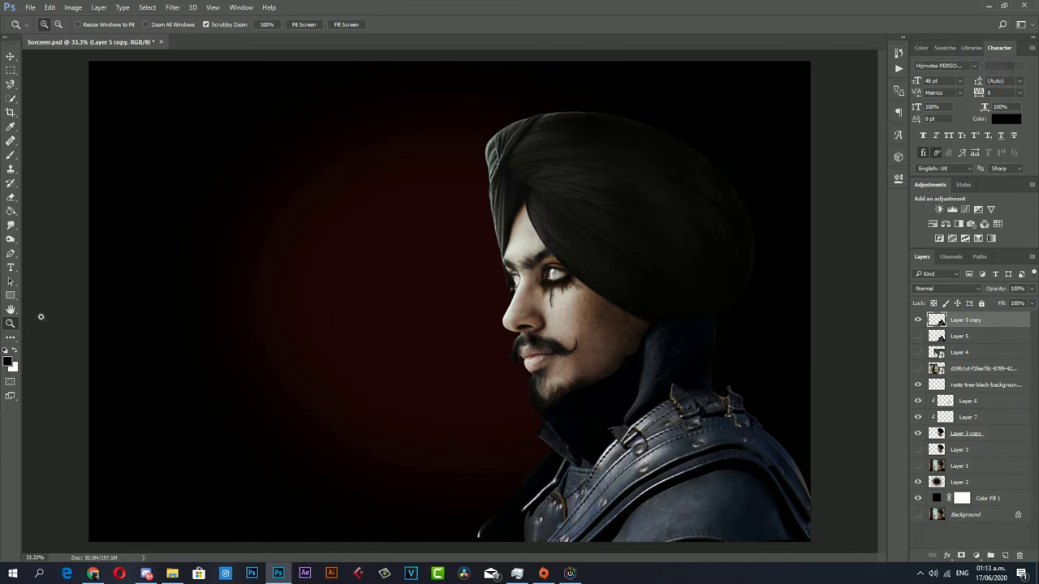
Burn across the armour collar with a 275 px brush, then zoom out to 25%.
{"action": "left_click", "coordinate": [11, 239]}
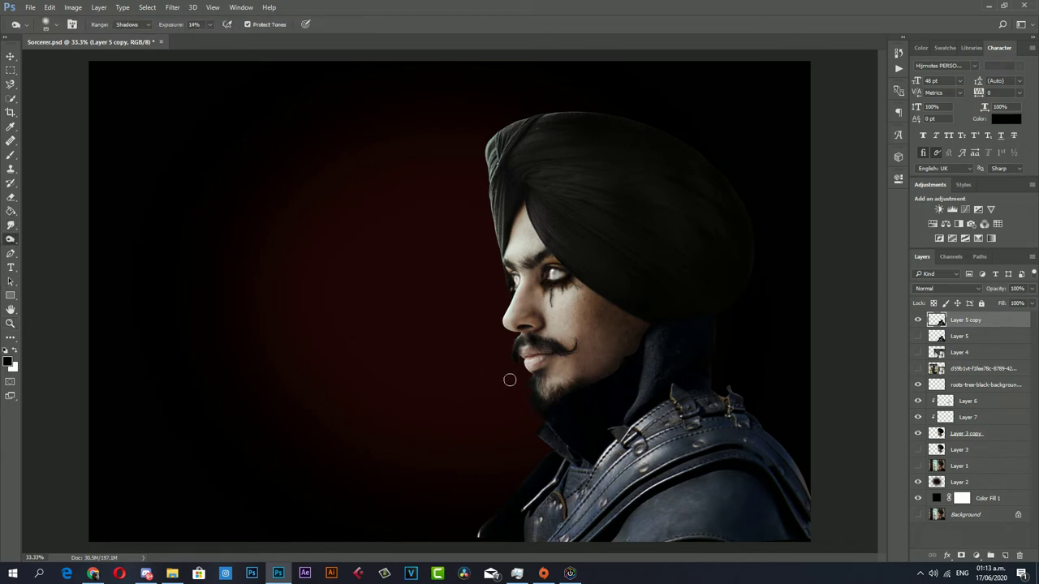
{"action": "right_click", "coordinate": [508, 379]}
{"action": "left_click_drag", "start_coordinate": [574, 401], "coordinate": [603, 408]}
{"action": "key", "text": "Return"}
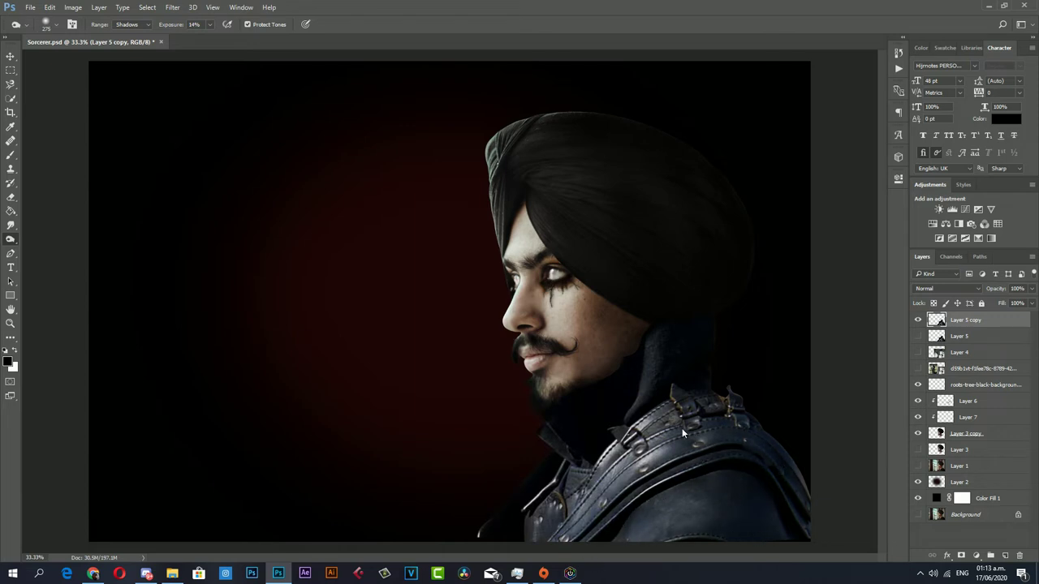
{"action": "left_click_drag", "start_coordinate": [682, 432], "coordinate": [631, 434]}
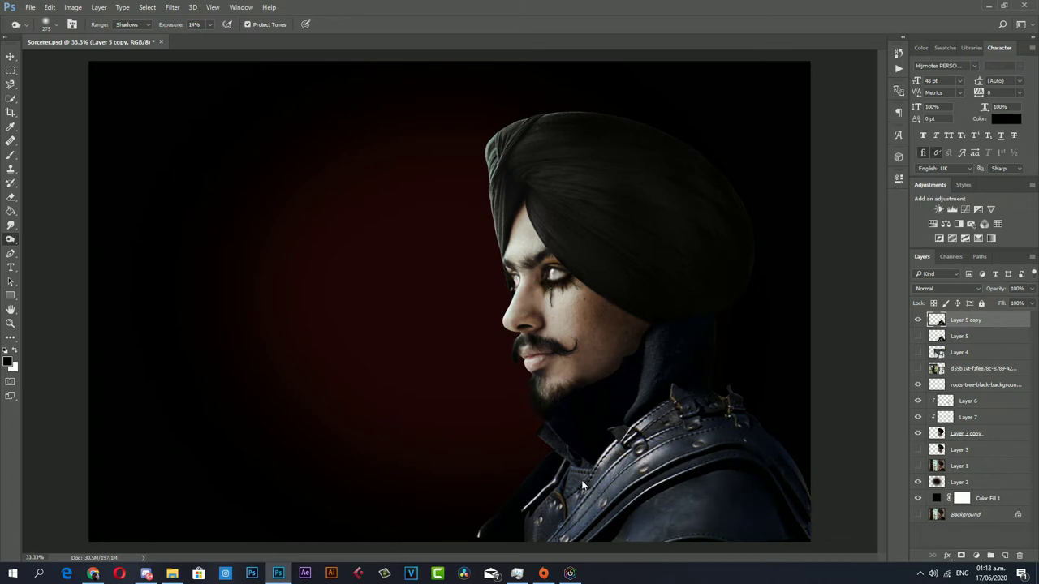
{"action": "key", "text": "z"}
{"action": "left_click", "coordinate": [459, 436], "text": "alt"}
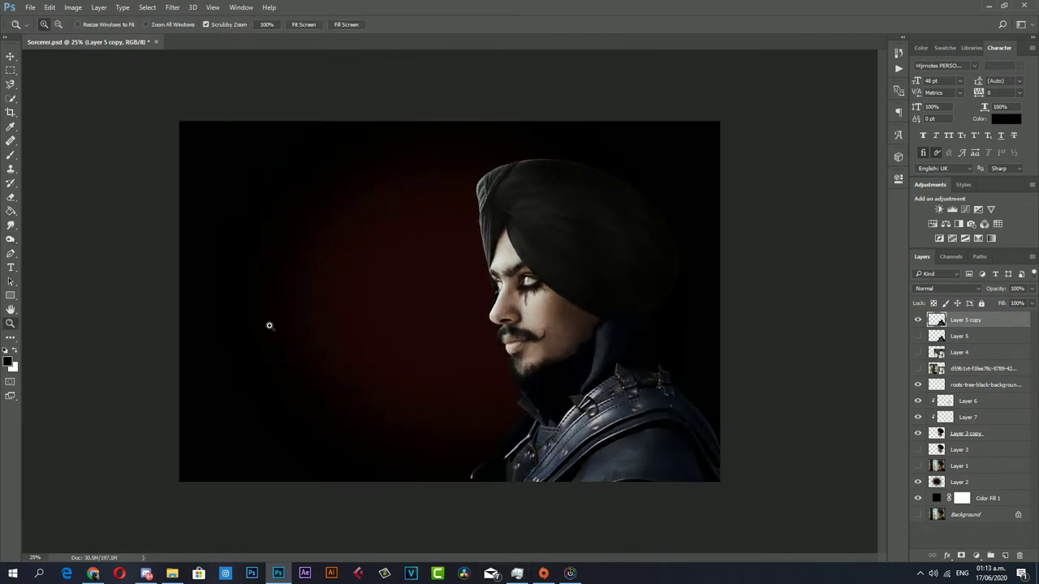
Scale the cloud sky image to about 39%, move it up-left, and commit it.
{"action": "left_click", "coordinate": [270, 325]}
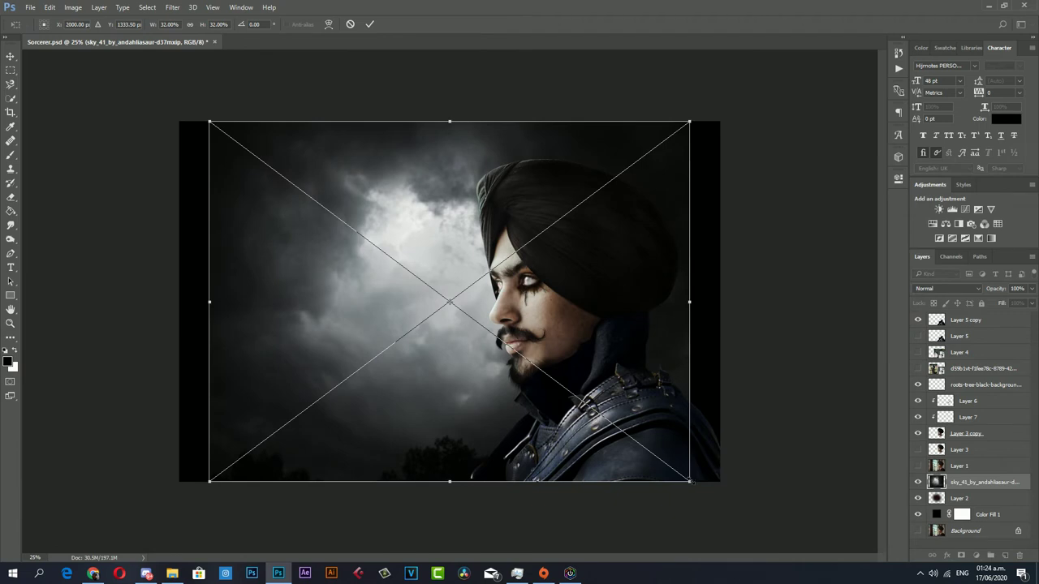
{"action": "left_click_drag", "start_coordinate": [690, 481], "coordinate": [797, 561]}
{"action": "mouse_move", "coordinate": [708, 405]}
{"action": "left_mouse_down"}
{"action": "mouse_move", "coordinate": [641, 375]}
{"action": "mouse_move", "coordinate": [634, 385]}
{"action": "left_mouse_up"}
{"action": "key", "text": "Return"}
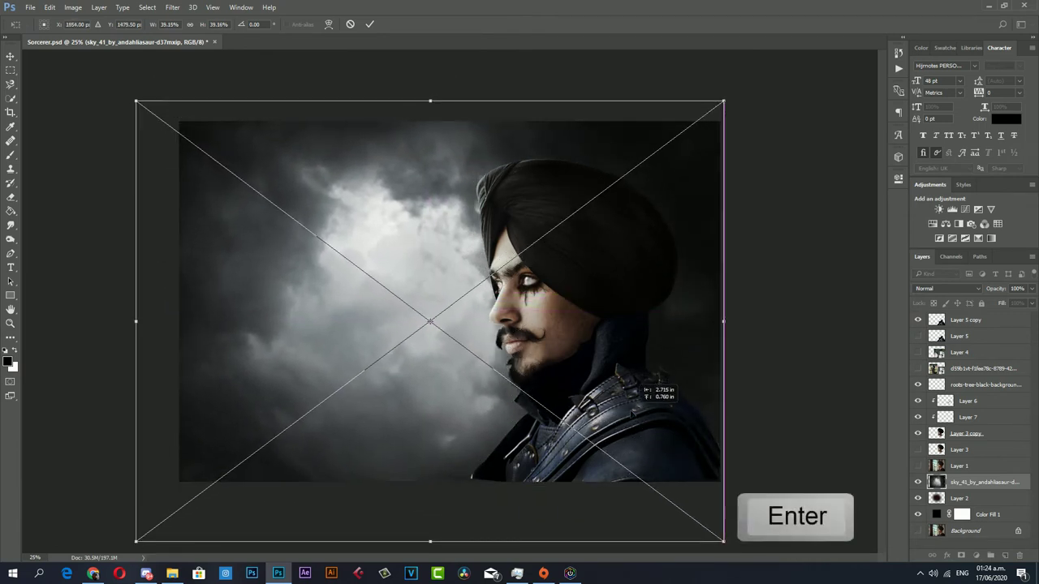
{"action": "key", "text": "z"}
Place the fiery explosion image higher over the clouds and commit it.
{"action": "left_click", "coordinate": [562, 290]}
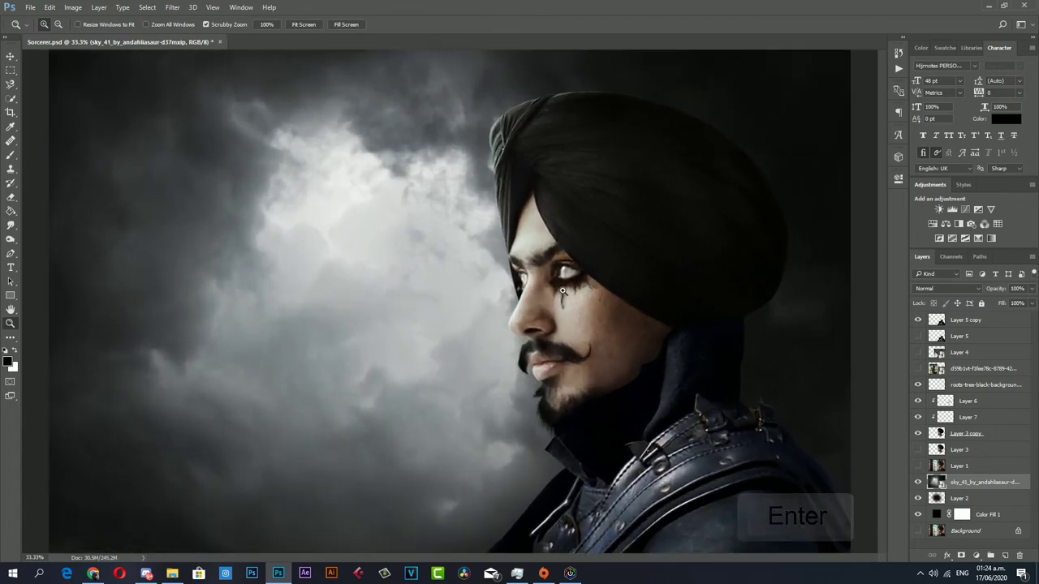
{"action": "left_click_drag", "start_coordinate": [562, 290], "coordinate": [520, 280]}
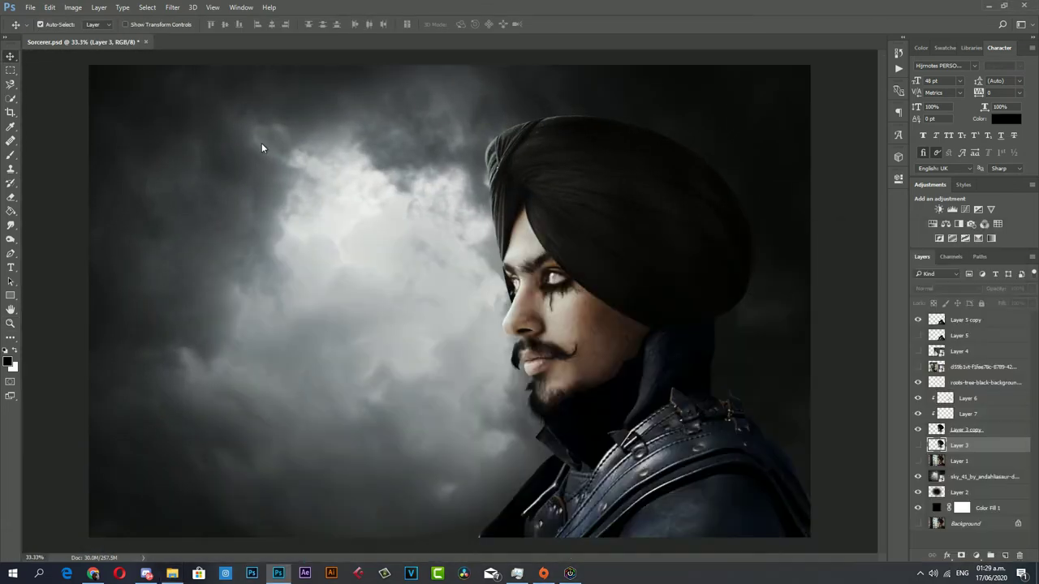
{"action": "left_click_drag", "start_coordinate": [394, 247], "coordinate": [393, 185]}
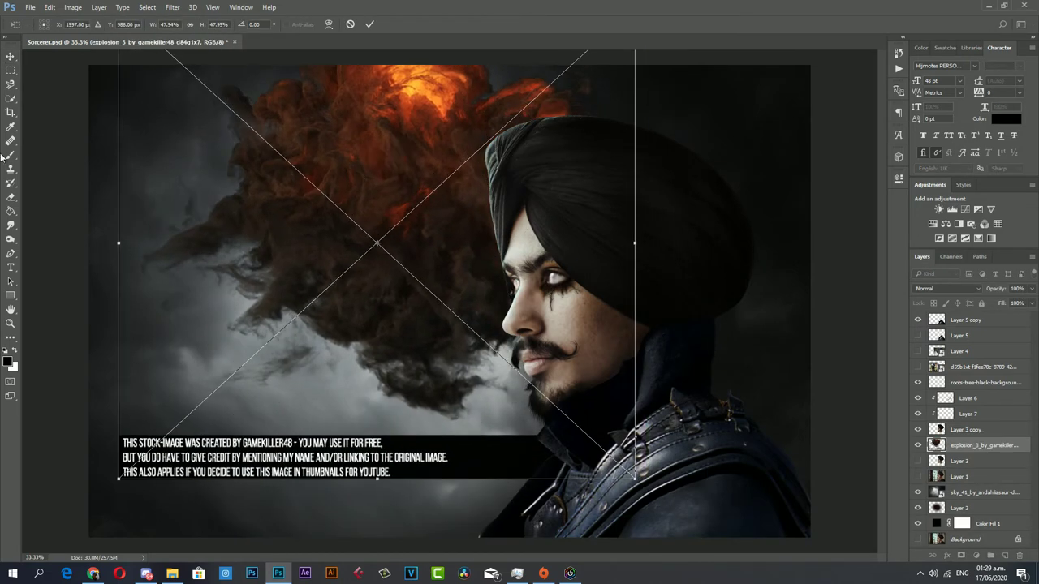
{"action": "key", "text": "Return"}
{"action": "left_click", "coordinate": [11, 70]}
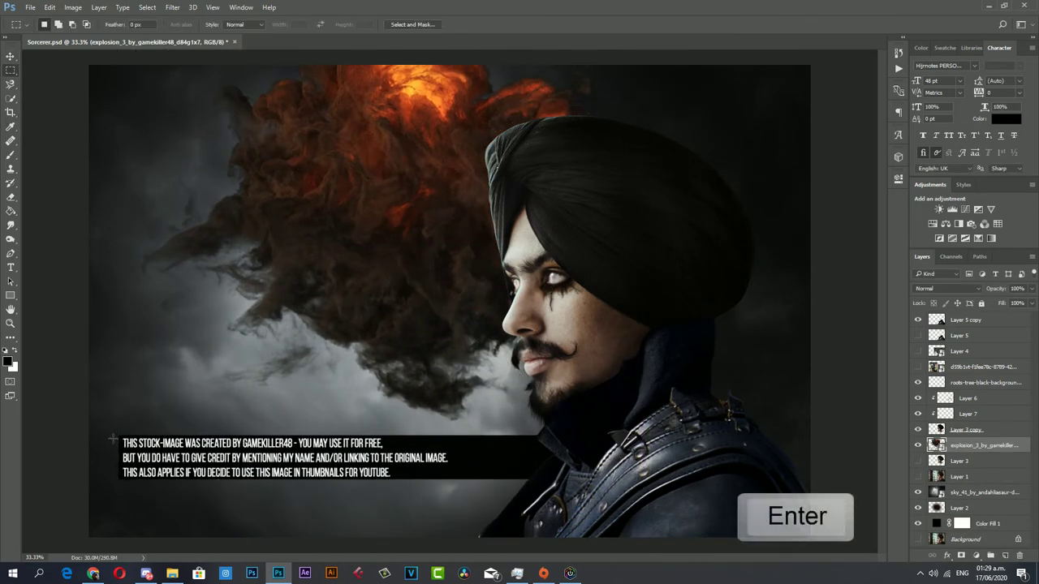
Rasterize the explosion layer and delete the credit text selected at its bottom.
{"action": "left_click_drag", "start_coordinate": [115, 432], "coordinate": [756, 503]}
{"action": "key", "text": "Delete"}
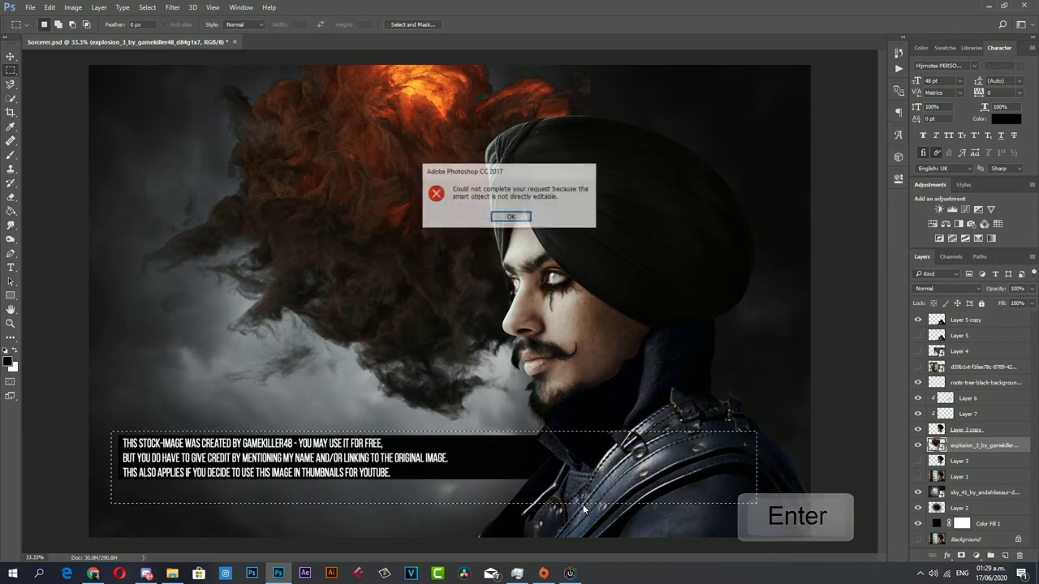
{"action": "key", "text": "Return"}
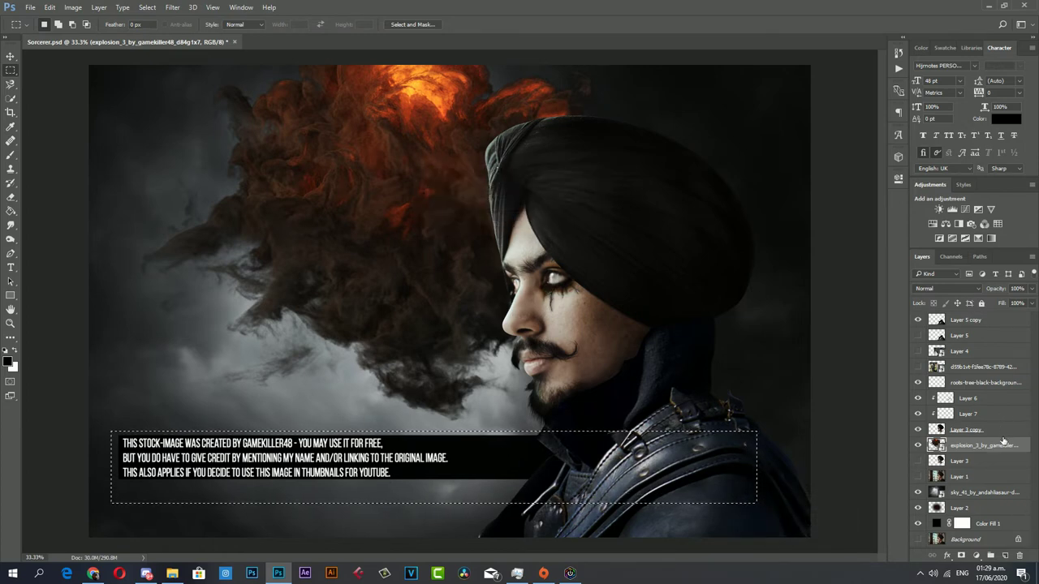
{"action": "right_click", "coordinate": [1002, 446]}
{"action": "left_click", "coordinate": [884, 242]}
{"action": "key", "text": "Delete"}
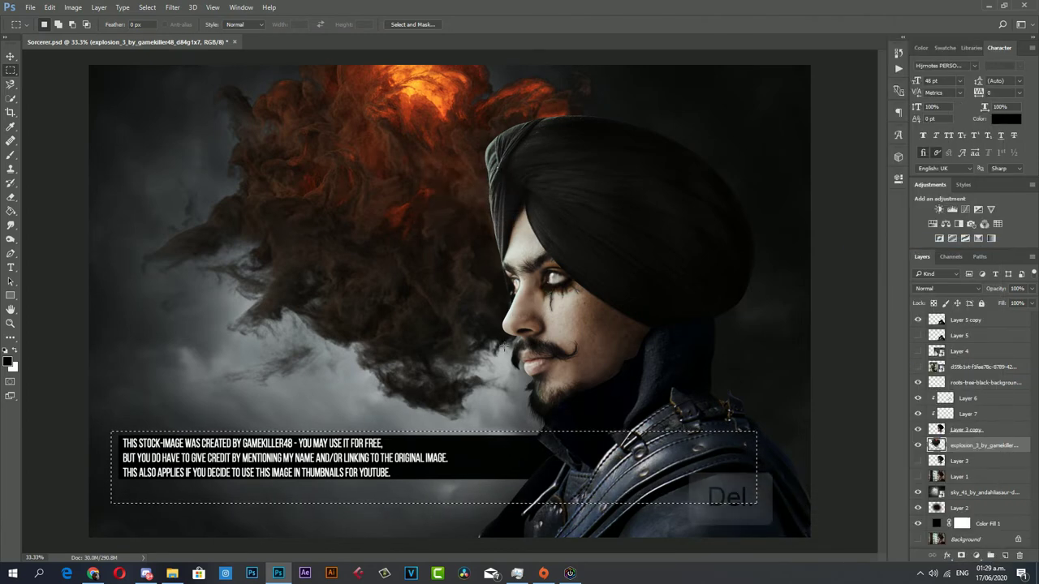
{"action": "key", "text": "ctrl+d"}
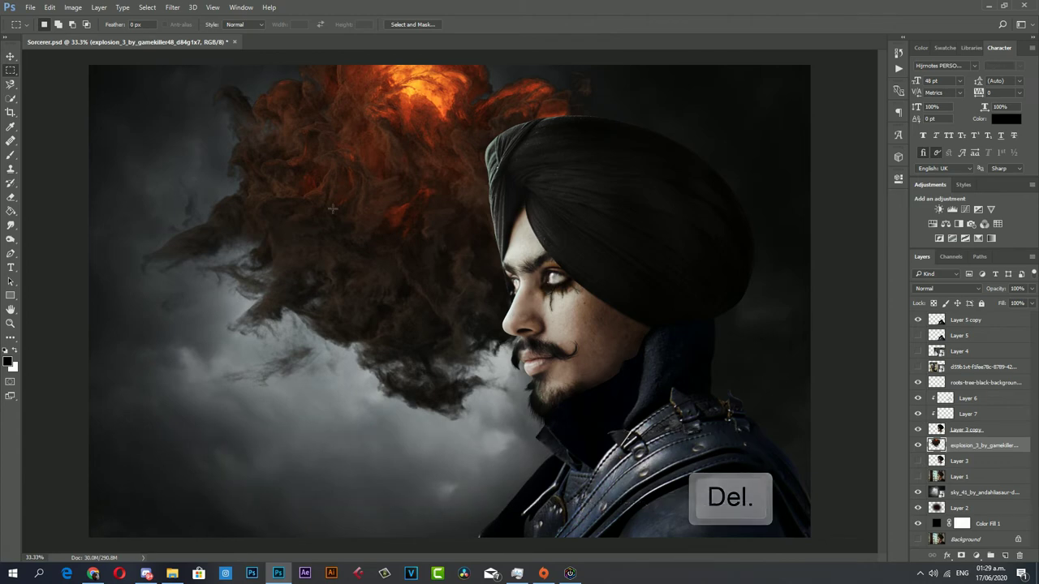
{"action": "left_click", "coordinate": [11, 55]}
Rotate the explosion 60°, move it down beside the face, and scale it to about 94%.
{"action": "key", "text": "ctrl+t"}
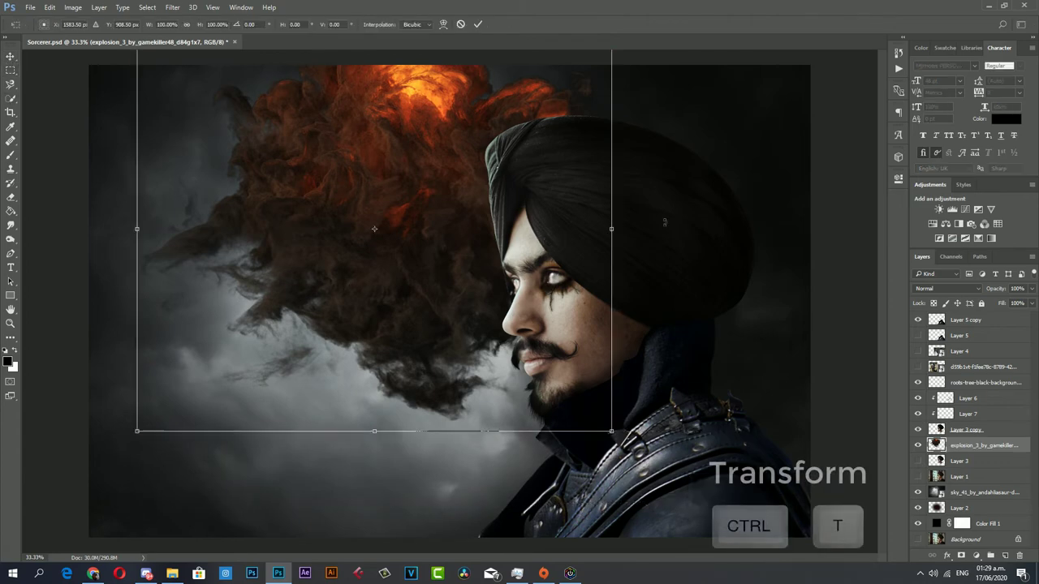
{"action": "left_click_drag", "start_coordinate": [671, 222], "coordinate": [479, 369]}
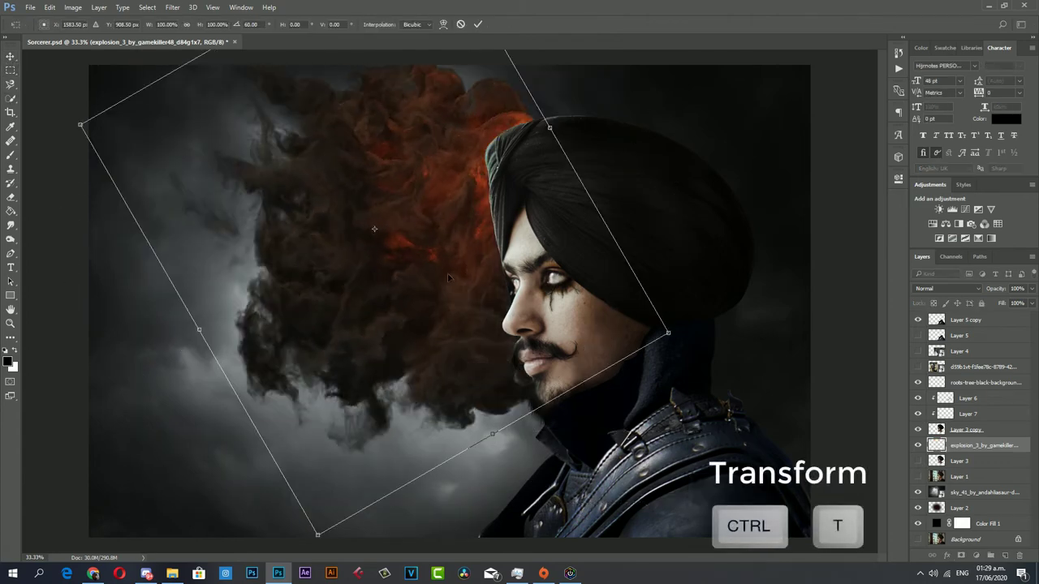
{"action": "left_click_drag", "start_coordinate": [487, 327], "coordinate": [503, 459]}
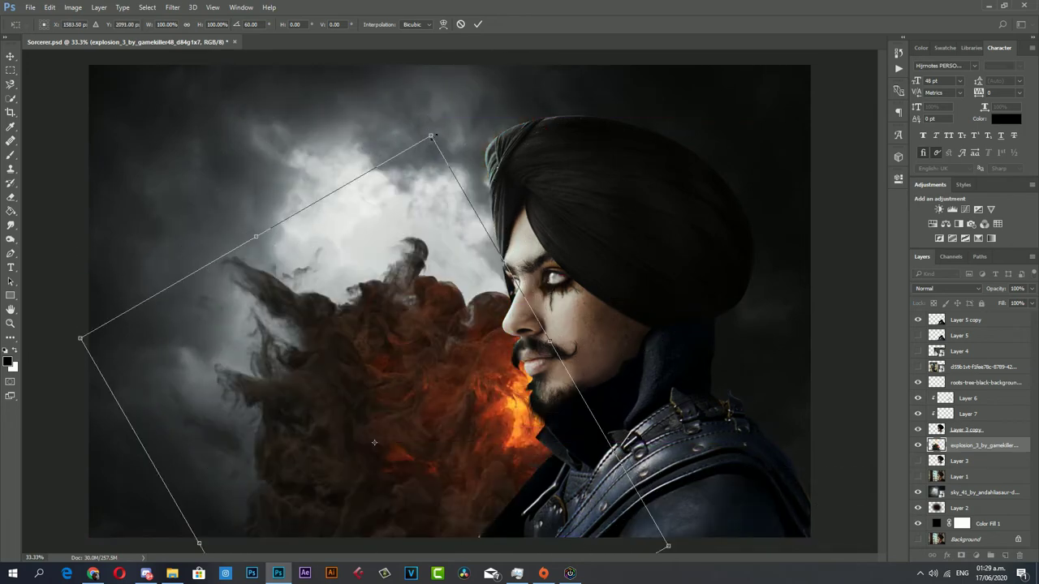
{"action": "mouse_move", "coordinate": [433, 137]}
{"action": "left_mouse_down"}
{"action": "mouse_move", "coordinate": [418, 208]}
{"action": "mouse_move", "coordinate": [438, 156]}
{"action": "left_mouse_up"}
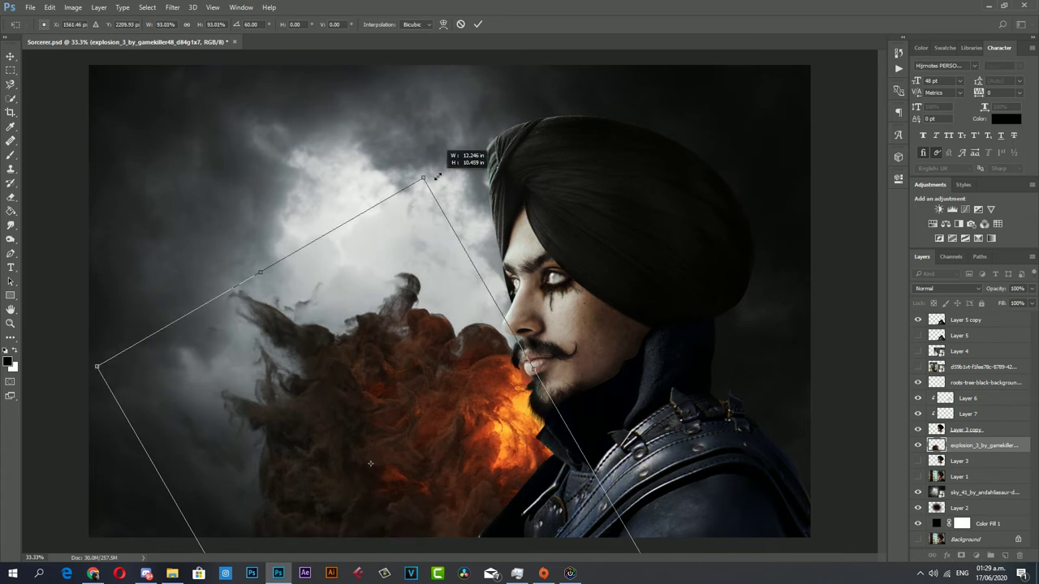
{"action": "key", "text": "Return"}
{"action": "left_click_drag", "start_coordinate": [407, 341], "coordinate": [418, 327]}
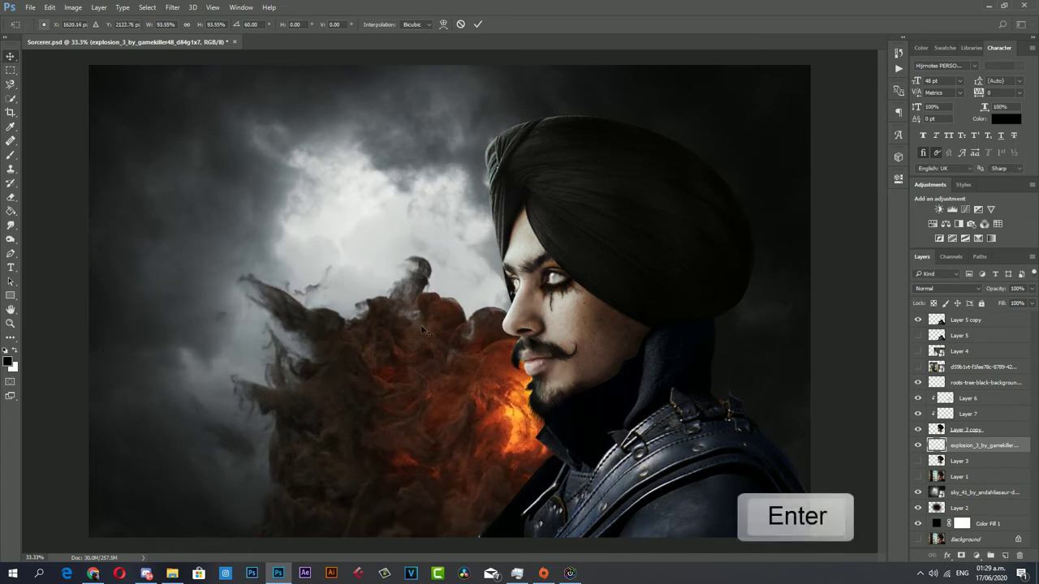
{"action": "key", "text": "z"}
{"action": "left_click_drag", "start_coordinate": [483, 325], "coordinate": [438, 326]}
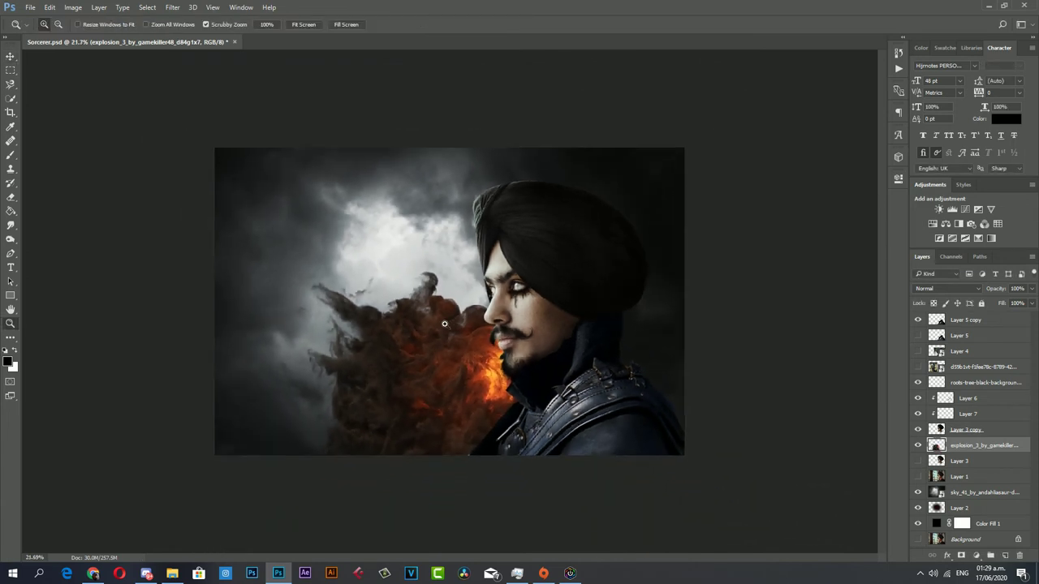
{"action": "left_click", "coordinate": [444, 329]}
{"action": "left_click", "coordinate": [443, 328]}
Duplicate the explosion layer and start rotating and repositioning the copy.
{"action": "key", "text": "ctrl+j"}
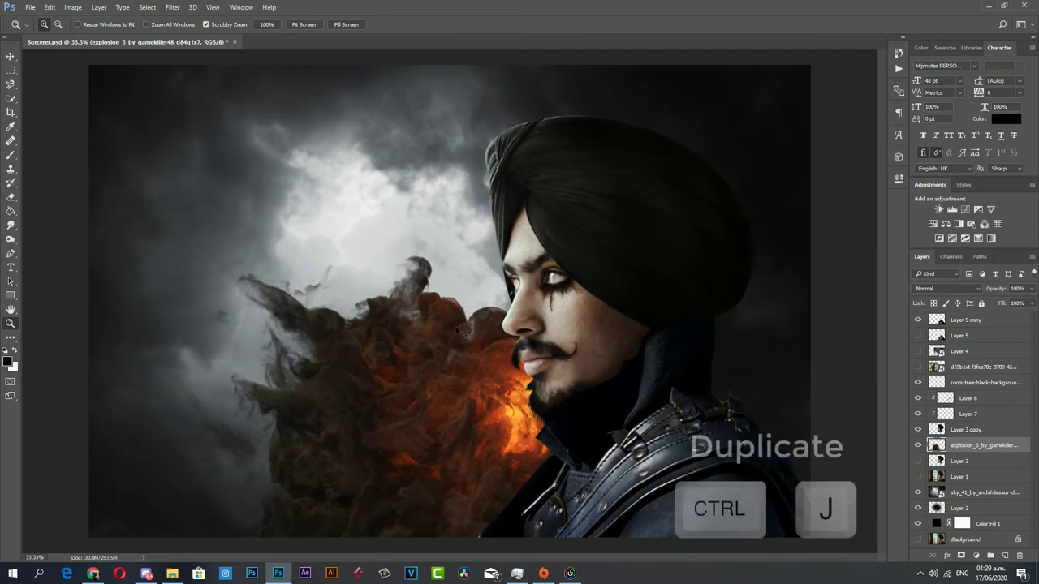
{"action": "key", "text": "ctrl+t"}
{"action": "mouse_move", "coordinate": [616, 324]}
{"action": "left_mouse_down"}
{"action": "mouse_move", "coordinate": [593, 260]}
{"action": "mouse_move", "coordinate": [580, 360]}
{"action": "left_mouse_up"}
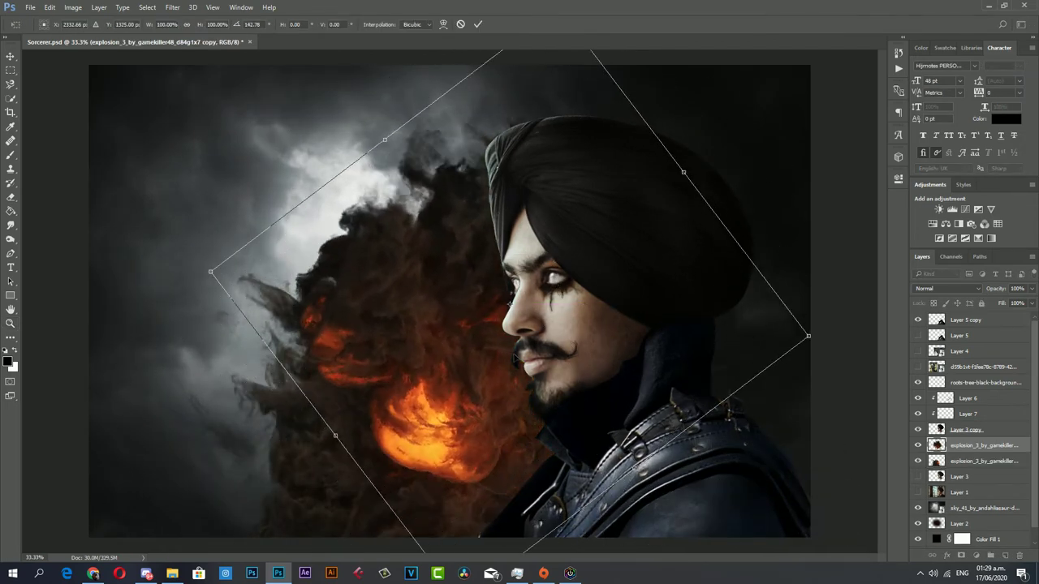
{"action": "mouse_move", "coordinate": [439, 391]}
{"action": "left_mouse_down"}
{"action": "mouse_move", "coordinate": [722, 226]}
{"action": "mouse_move", "coordinate": [734, 199]}
{"action": "left_mouse_up"}
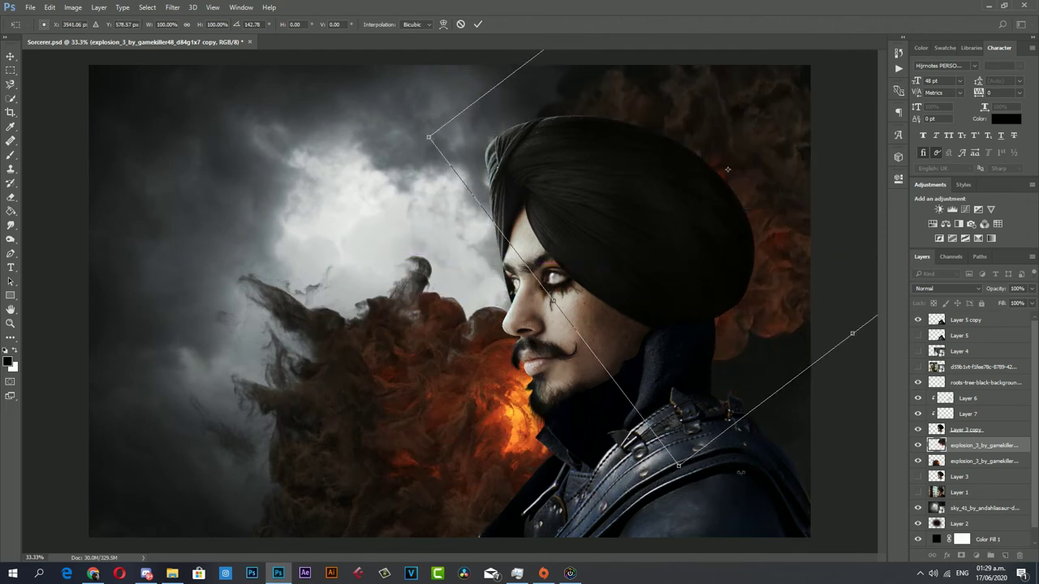
{"action": "left_click_drag", "start_coordinate": [836, 430], "coordinate": [714, 466]}
{"action": "left_click_drag", "start_coordinate": [740, 114], "coordinate": [757, 369]}
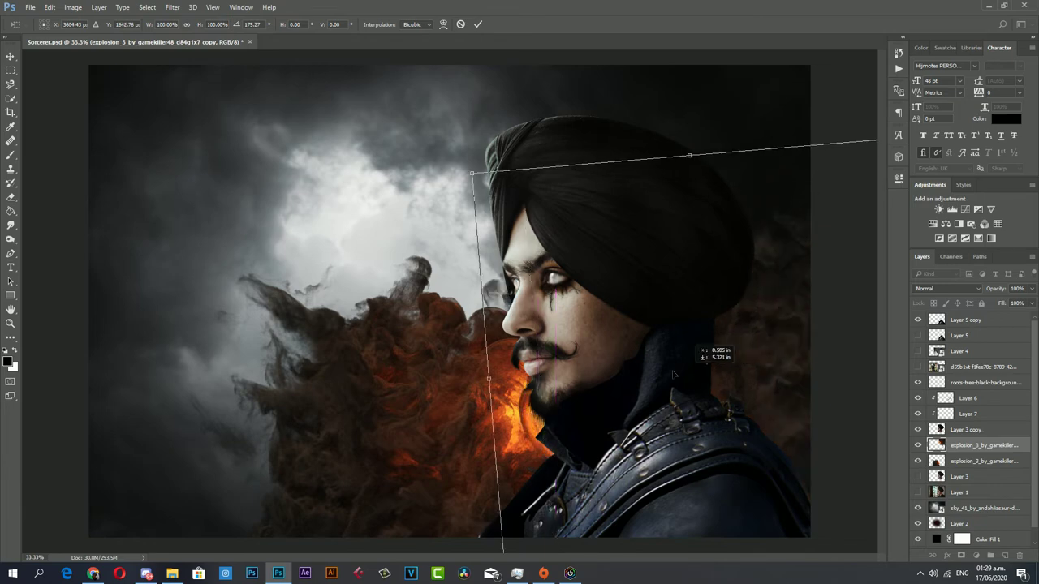
{"action": "mouse_move", "coordinate": [743, 339]}
{"action": "left_mouse_down"}
{"action": "mouse_move", "coordinate": [679, 428]}
{"action": "mouse_move", "coordinate": [657, 238]}
{"action": "left_mouse_up"}
Rotate the smoke copy to about 75°, scale it to roughly 64%, and commit it.
{"action": "left_click_drag", "start_coordinate": [811, 514], "coordinate": [568, 454]}
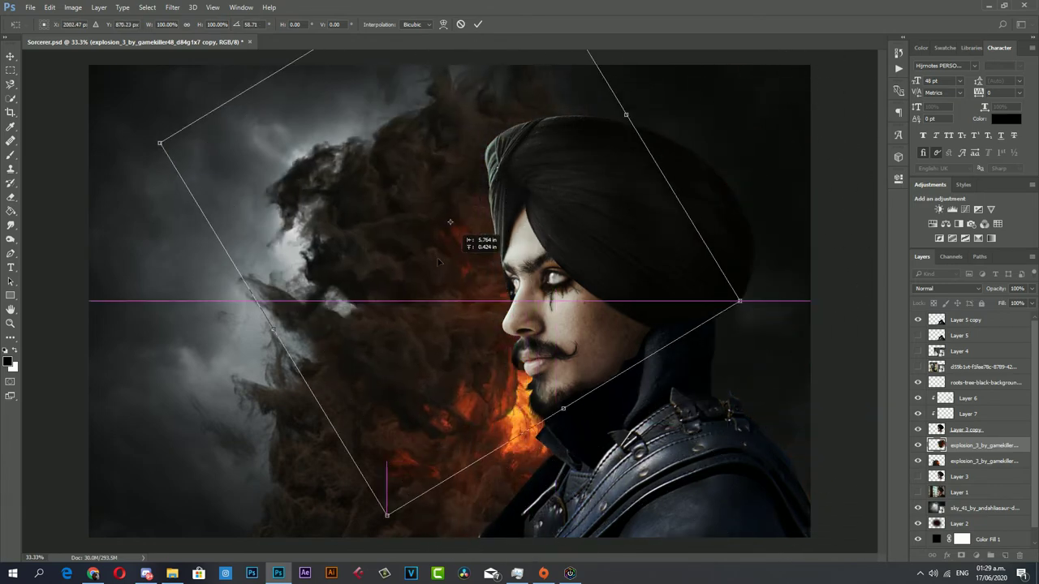
{"action": "left_click_drag", "start_coordinate": [467, 231], "coordinate": [479, 288]}
{"action": "mouse_move", "coordinate": [740, 195]}
{"action": "left_mouse_down"}
{"action": "mouse_move", "coordinate": [787, 247]}
{"action": "mouse_move", "coordinate": [754, 299]}
{"action": "left_mouse_up"}
{"action": "mouse_move", "coordinate": [264, 478]}
{"action": "left_mouse_down"}
{"action": "mouse_move", "coordinate": [396, 288]}
{"action": "mouse_move", "coordinate": [453, 284]}
{"action": "left_mouse_up"}
{"action": "key", "text": "Return"}
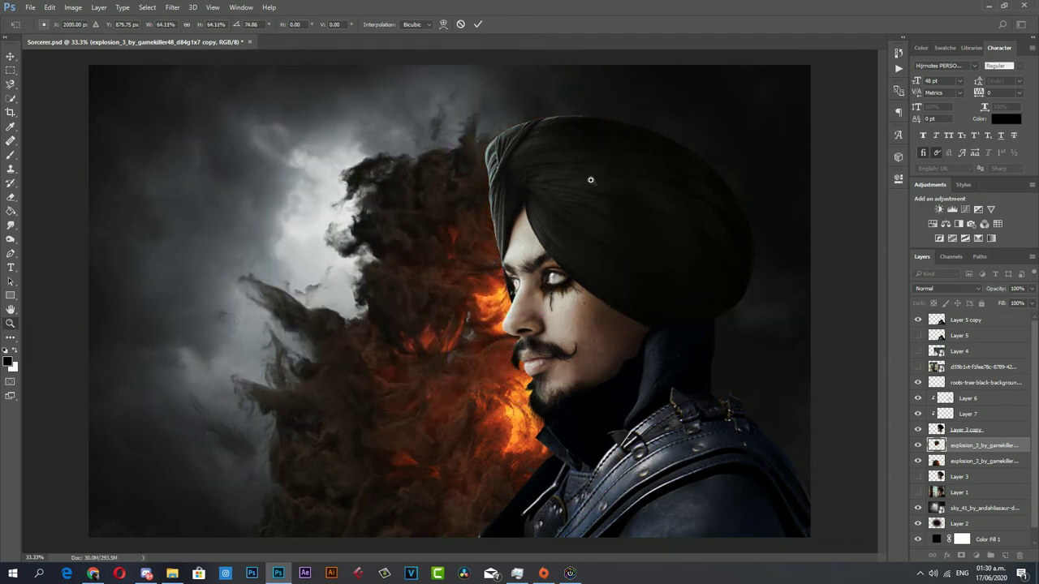
{"action": "key", "text": "z"}
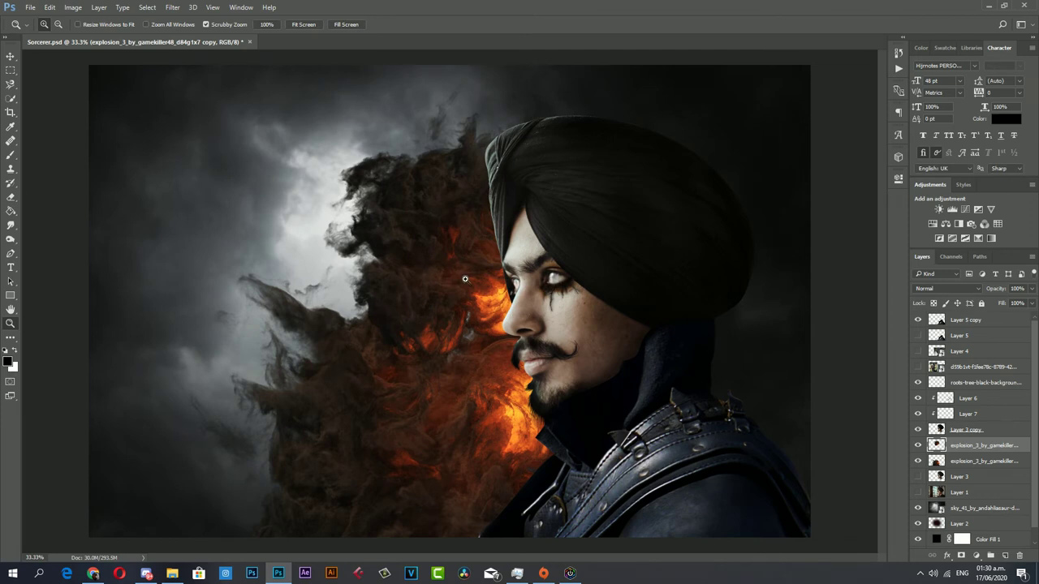
Duplicate the smoke, rotate the copy about 45°, and move it up-right behind the turban.
{"action": "key", "text": "ctrl+j"}
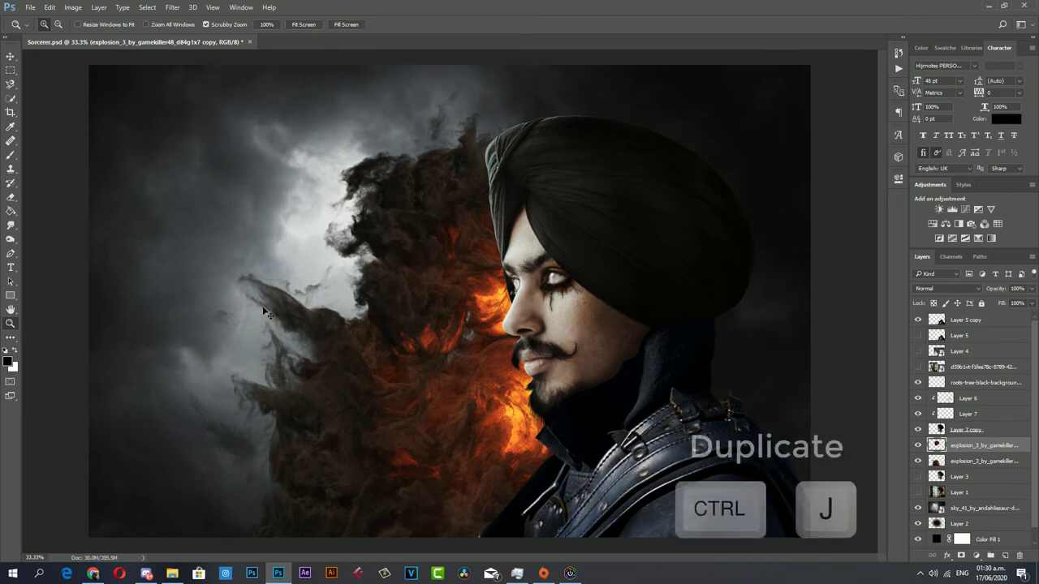
{"action": "key", "text": "ctrl+t"}
{"action": "left_click_drag", "start_coordinate": [625, 381], "coordinate": [471, 446]}
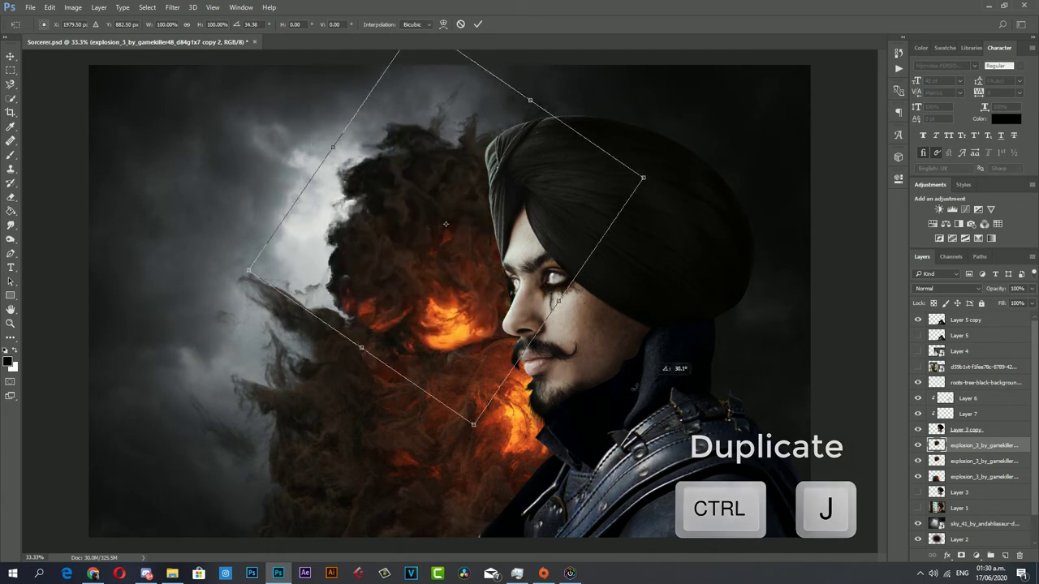
{"action": "mouse_move", "coordinate": [539, 295]}
{"action": "left_mouse_down"}
{"action": "mouse_move", "coordinate": [645, 134]}
{"action": "mouse_move", "coordinate": [712, 318]}
{"action": "left_mouse_up"}
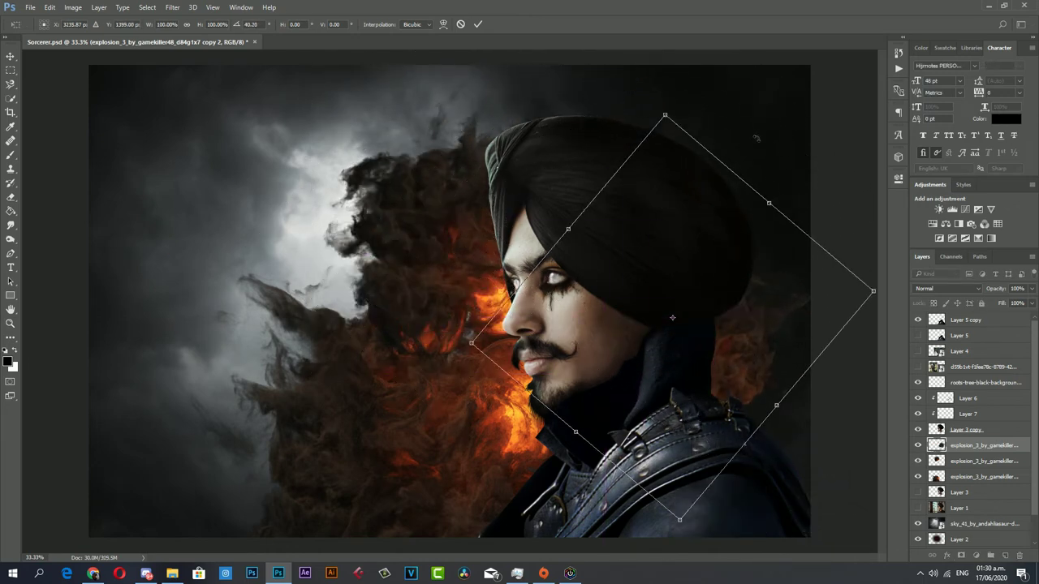
{"action": "left_click_drag", "start_coordinate": [741, 188], "coordinate": [756, 138]}
{"action": "key", "text": "Return"}
{"action": "key", "text": "z"}
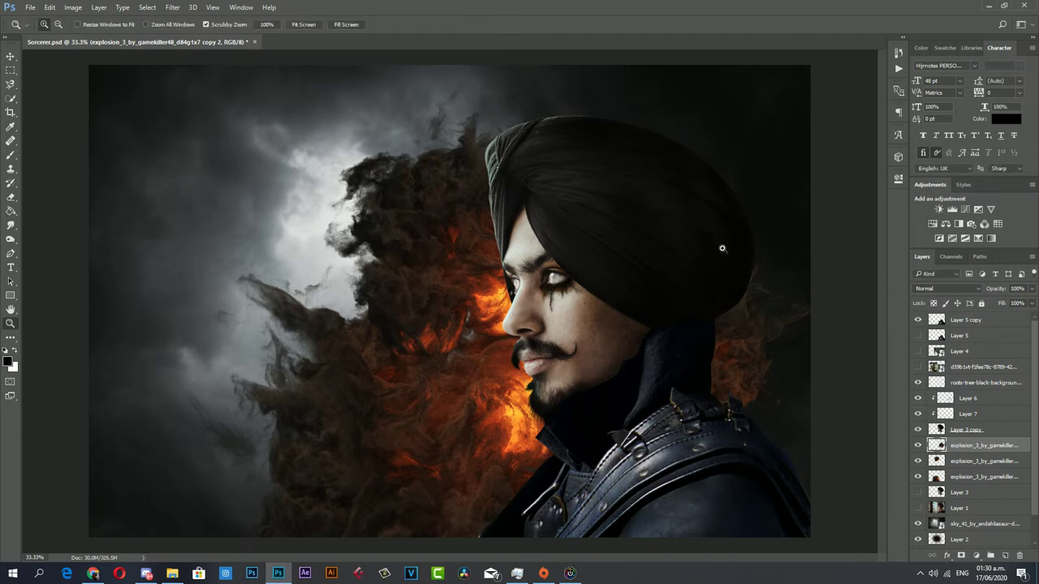
Add a third smoke copy, rotated and moved behind the shoulder.
{"action": "key", "text": "ctrl+j"}
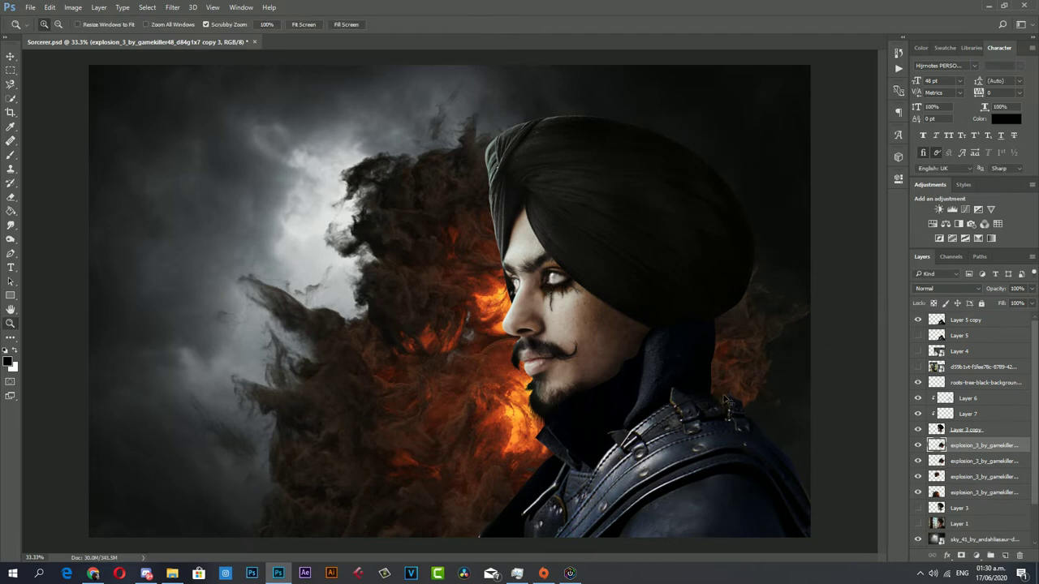
{"action": "key", "text": "ctrl+t"}
{"action": "mouse_move", "coordinate": [836, 406]}
{"action": "left_mouse_down"}
{"action": "mouse_move", "coordinate": [848, 349]}
{"action": "mouse_move", "coordinate": [822, 388]}
{"action": "left_mouse_up"}
{"action": "left_click_drag", "start_coordinate": [730, 406], "coordinate": [777, 428]}
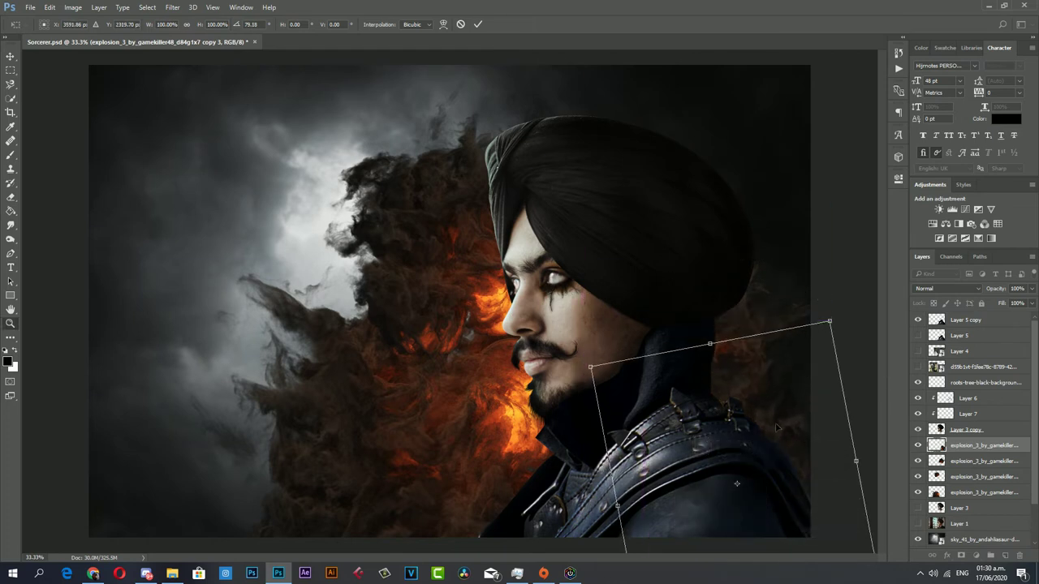
{"action": "key", "text": "Return"}
{"action": "key", "text": "z"}
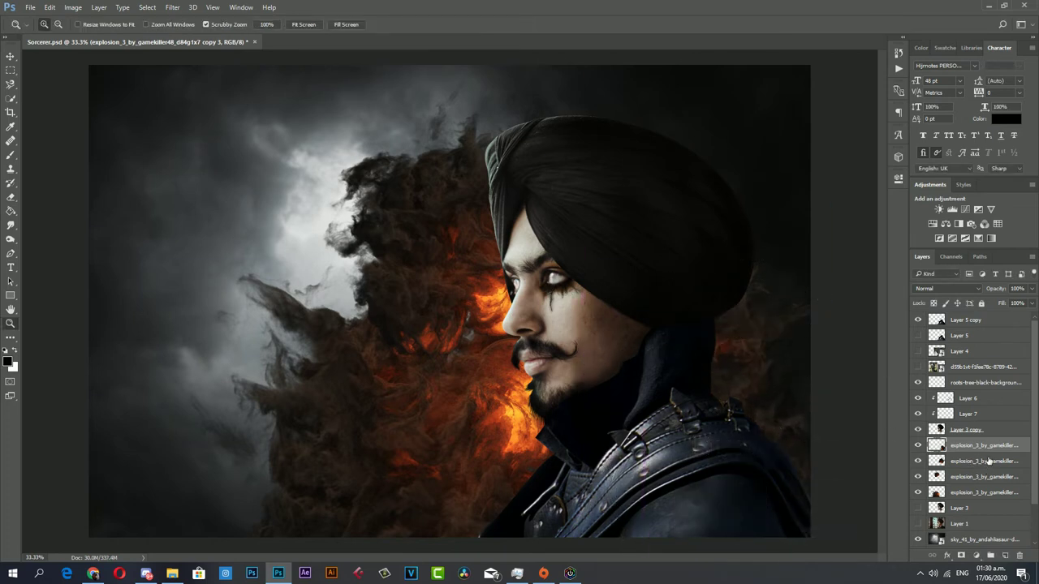
Add a fourth smoke copy, rotated about 127° behind the shoulder and armour.
{"action": "key", "text": "ctrl+j"}
{"action": "key", "text": "ctrl+t"}
{"action": "mouse_move", "coordinate": [617, 487]}
{"action": "left_mouse_down"}
{"action": "mouse_move", "coordinate": [714, 510]}
{"action": "mouse_move", "coordinate": [538, 406]}
{"action": "mouse_move", "coordinate": [882, 509]}
{"action": "mouse_move", "coordinate": [747, 507]}
{"action": "left_mouse_up"}
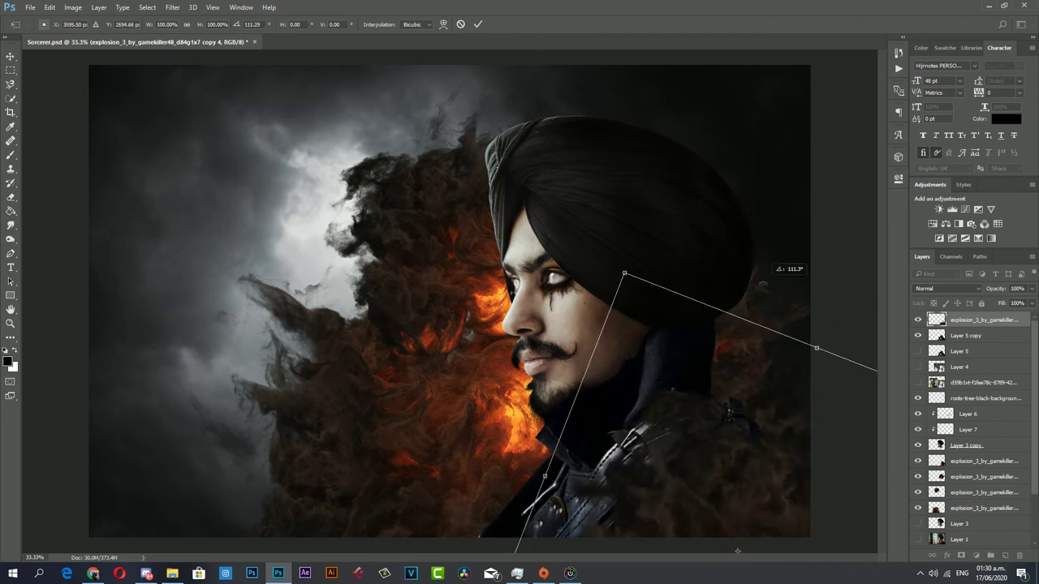
{"action": "mouse_move", "coordinate": [761, 278]}
{"action": "left_mouse_down"}
{"action": "mouse_move", "coordinate": [722, 438]}
{"action": "mouse_move", "coordinate": [779, 487]}
{"action": "mouse_move", "coordinate": [748, 535]}
{"action": "left_mouse_up"}
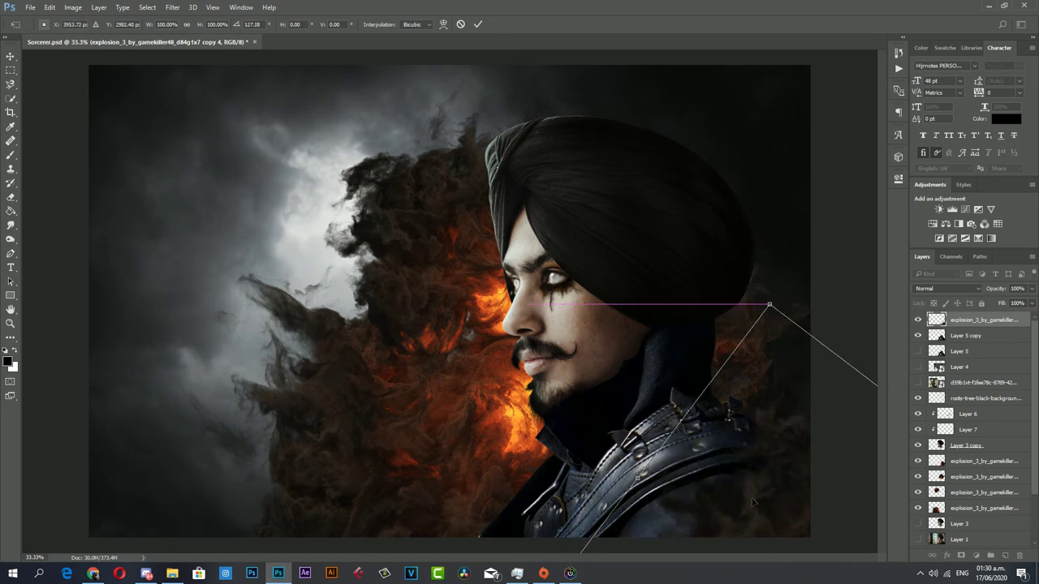
{"action": "key", "text": "Escape"}
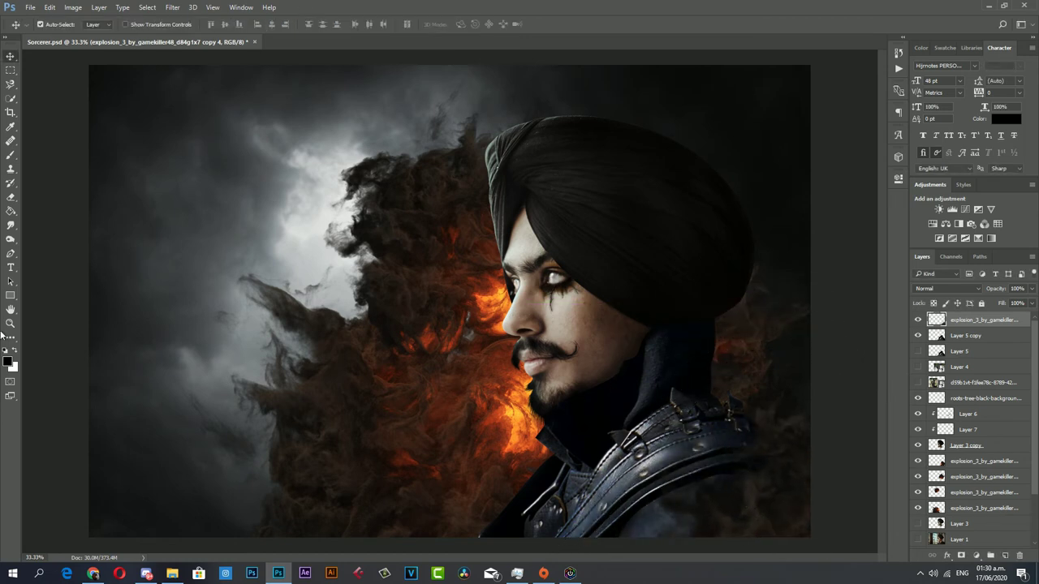
Nudge the lower explosion smoke layer slightly to the right.
{"action": "left_click", "coordinate": [11, 323]}
{"action": "mouse_move", "coordinate": [451, 331]}
{"action": "left_mouse_down"}
{"action": "mouse_move", "coordinate": [405, 331]}
{"action": "mouse_move", "coordinate": [452, 330]}
{"action": "left_mouse_up"}
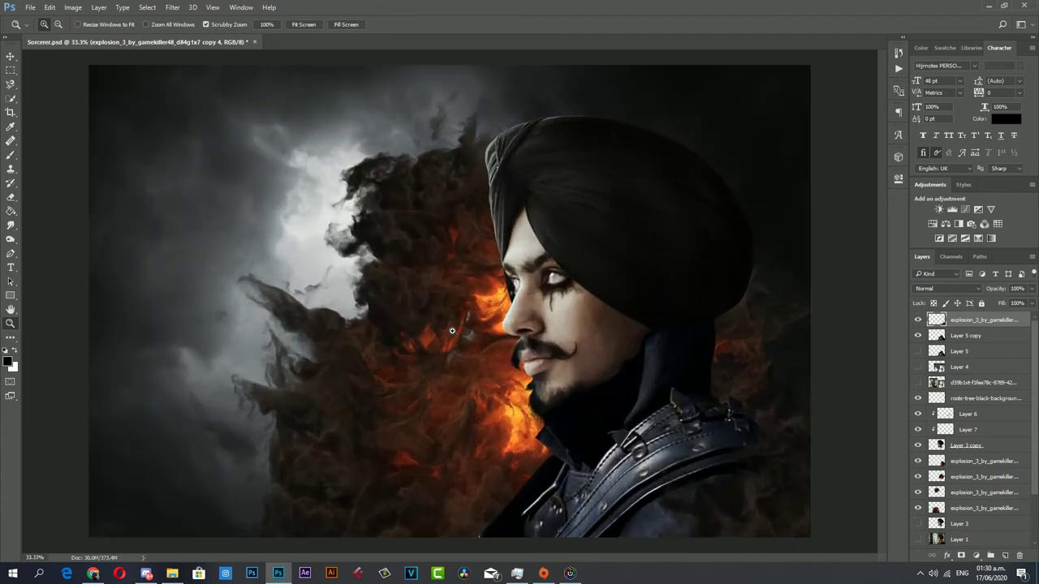
{"action": "left_click", "coordinate": [9, 70]}
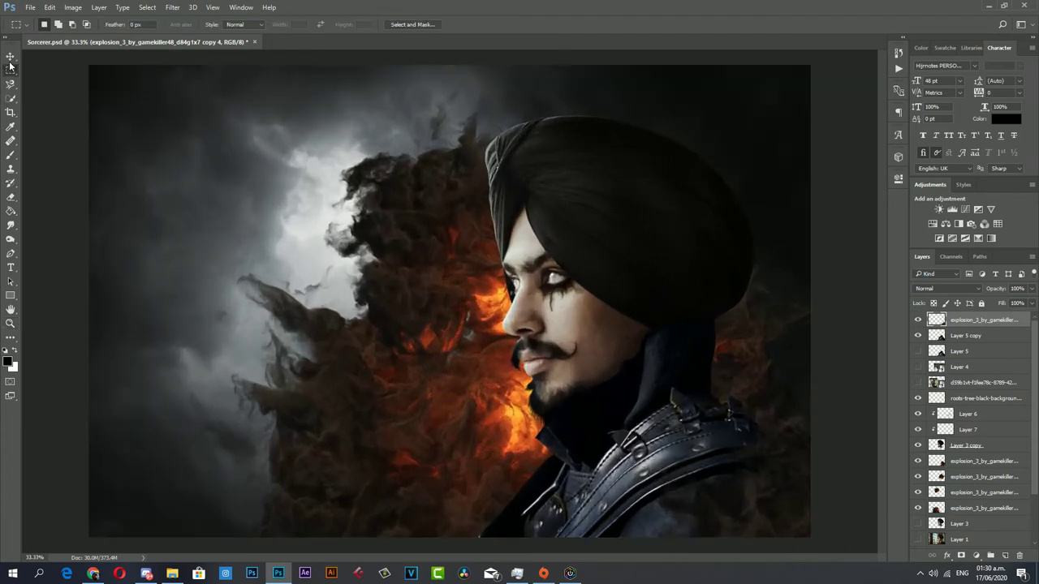
{"action": "left_click", "coordinate": [10, 56]}
{"action": "left_click_drag", "start_coordinate": [503, 449], "coordinate": [499, 443]}
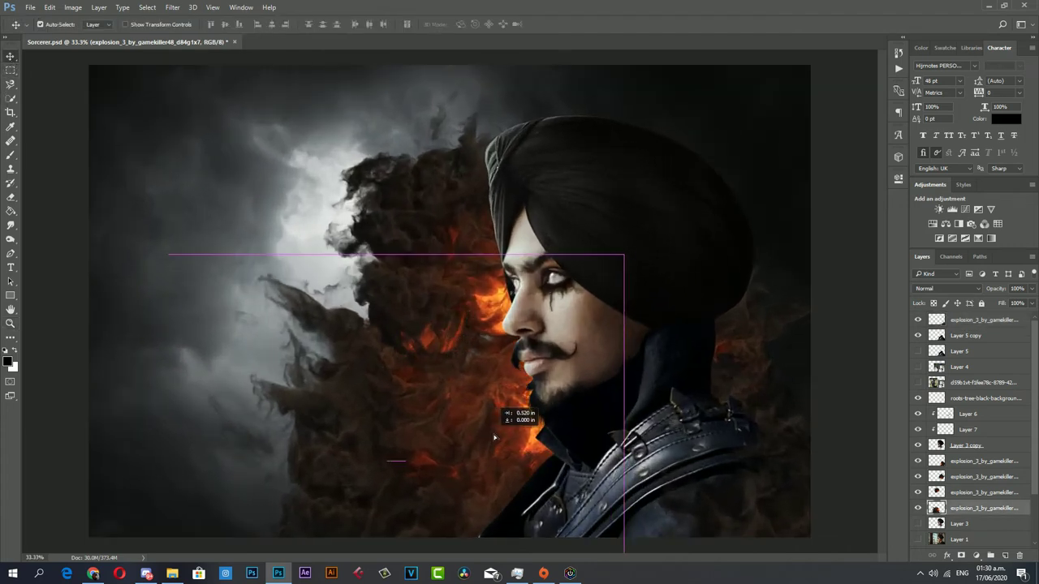
Drag the explosion copy's upper smoke up into place behind the man's head.
{"action": "left_click_drag", "start_coordinate": [486, 308], "coordinate": [496, 272]}
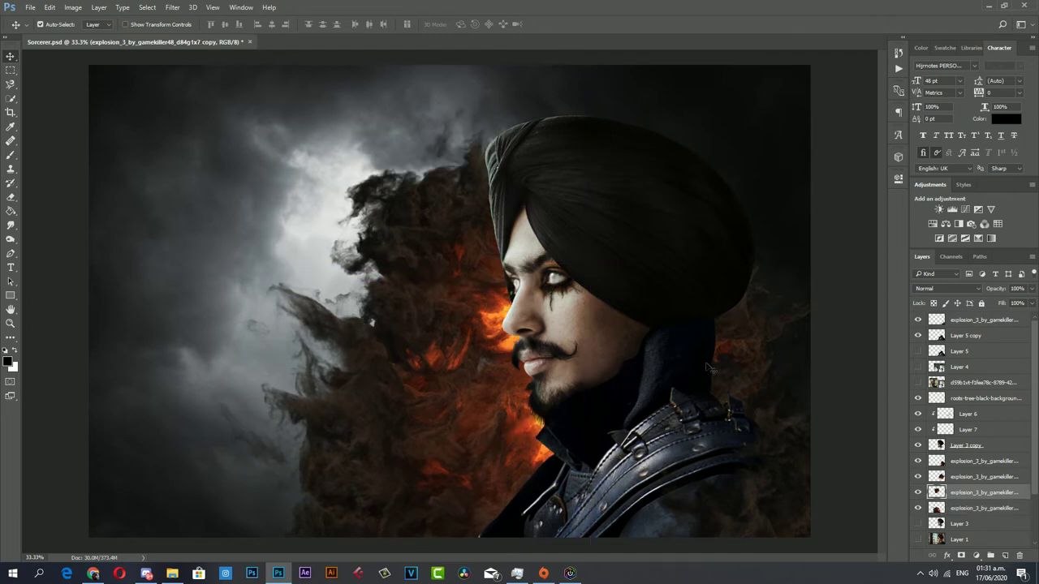
{"action": "key", "text": "z"}
{"action": "left_click_drag", "start_coordinate": [452, 276], "coordinate": [422, 261]}
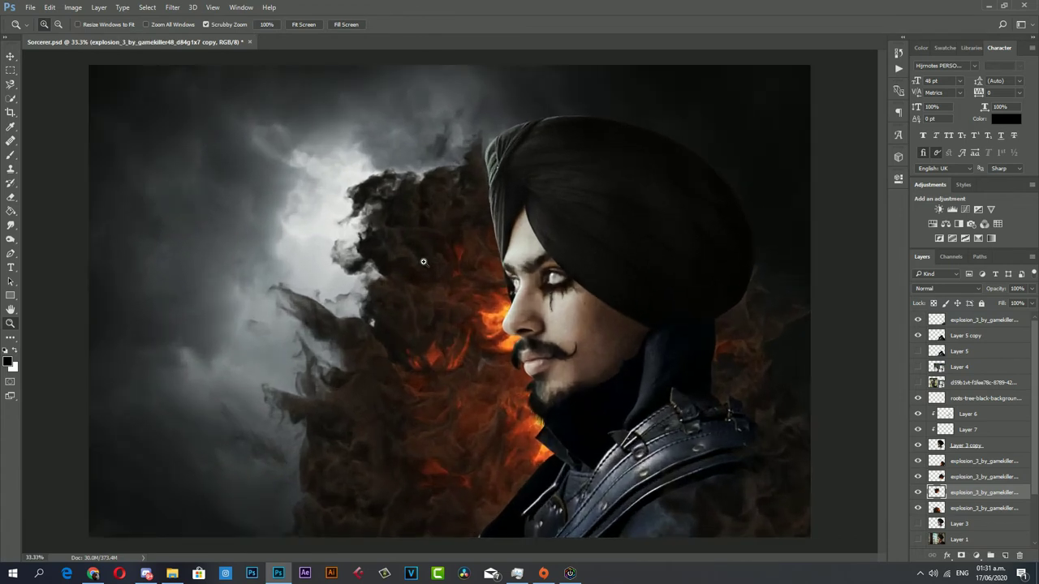
{"action": "left_click_drag", "start_coordinate": [342, 459], "coordinate": [401, 390]}
{"action": "left_click", "coordinate": [11, 56]}
Warp the explosion copy, pulling its left corners outward toward the upper and lower left.
{"action": "left_click", "coordinate": [361, 460]}
{"action": "left_click", "coordinate": [51, 7]}
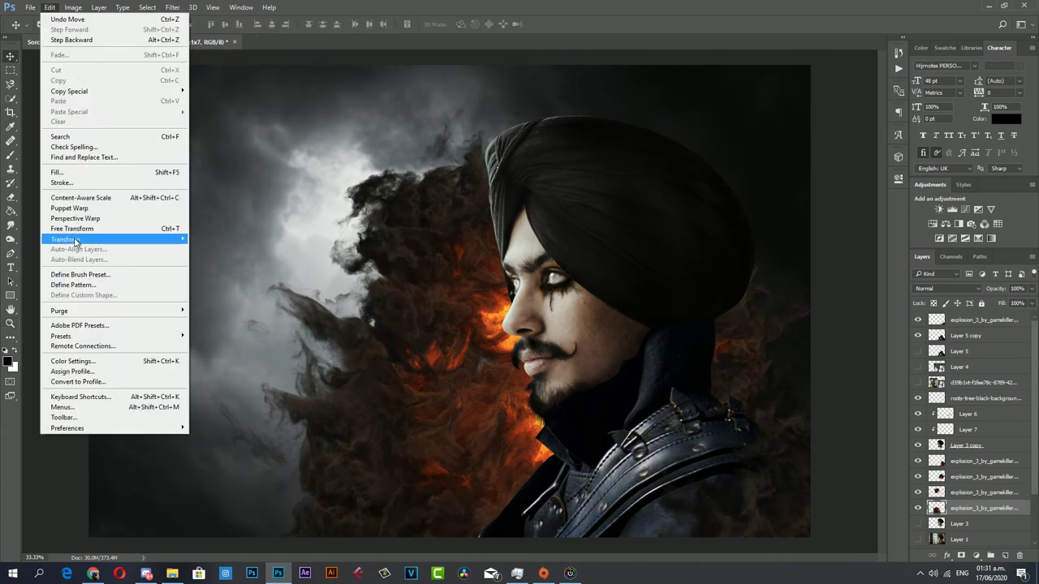
{"action": "left_click", "coordinate": [232, 303]}
{"action": "mouse_move", "coordinate": [369, 456]}
{"action": "left_mouse_down"}
{"action": "mouse_move", "coordinate": [377, 368]}
{"action": "mouse_move", "coordinate": [387, 370]}
{"action": "left_mouse_up"}
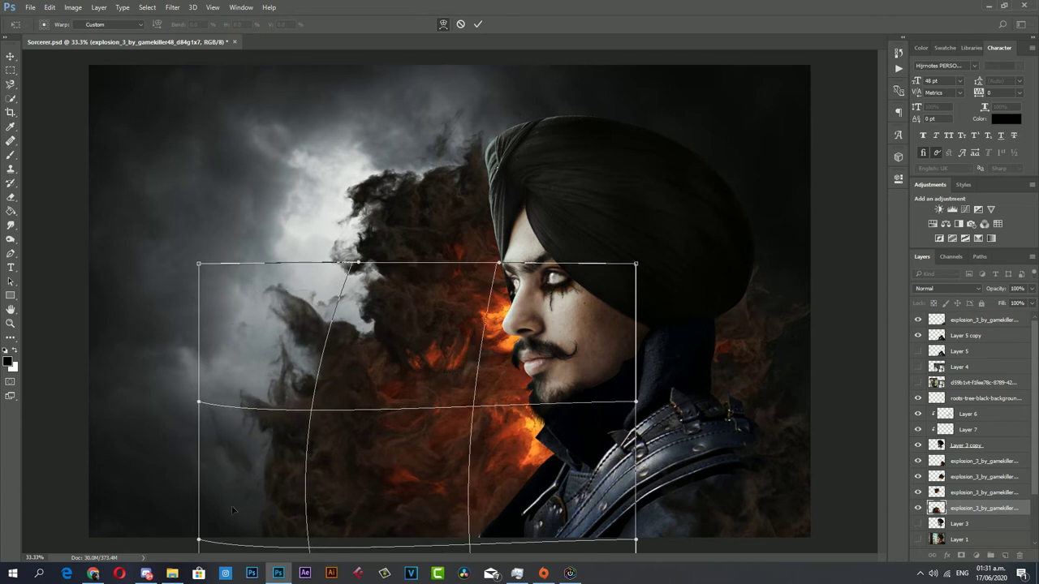
{"action": "mouse_move", "coordinate": [198, 541]}
{"action": "left_mouse_down"}
{"action": "mouse_move", "coordinate": [62, 514]}
{"action": "mouse_move", "coordinate": [109, 529]}
{"action": "left_mouse_up"}
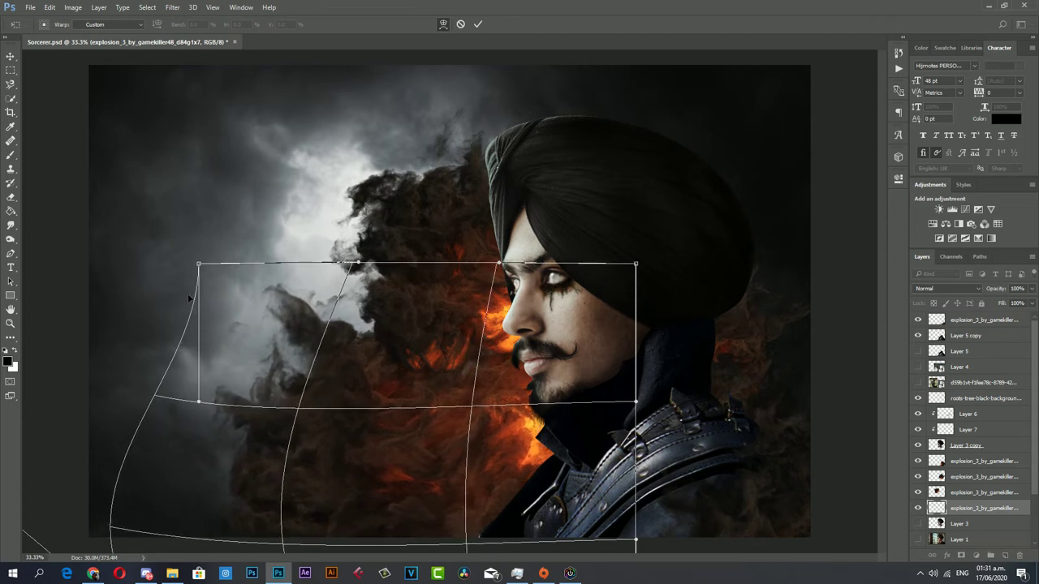
{"action": "left_click_drag", "start_coordinate": [206, 267], "coordinate": [69, 171]}
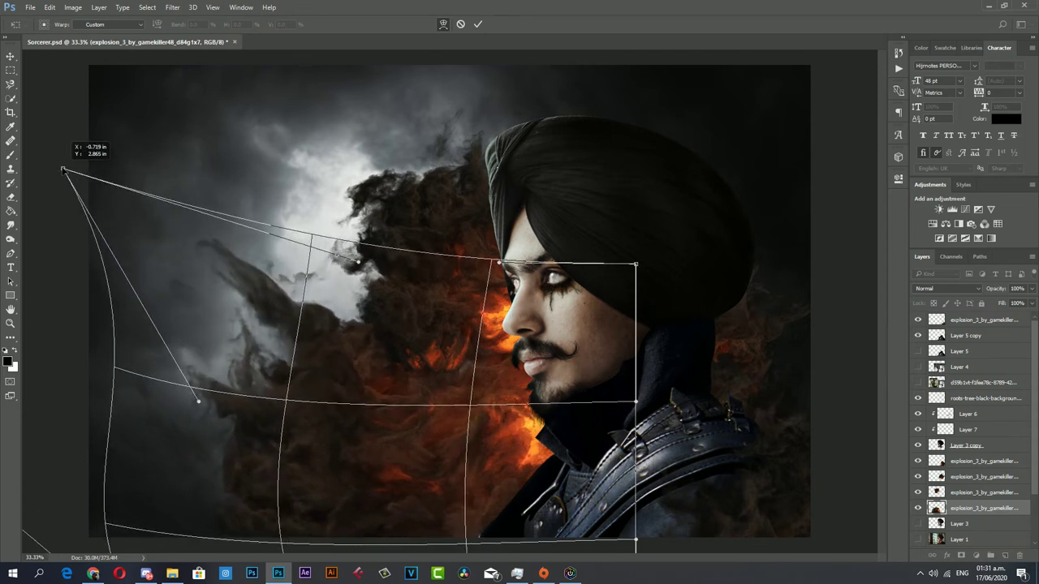
{"action": "left_click_drag", "start_coordinate": [374, 373], "coordinate": [383, 374]}
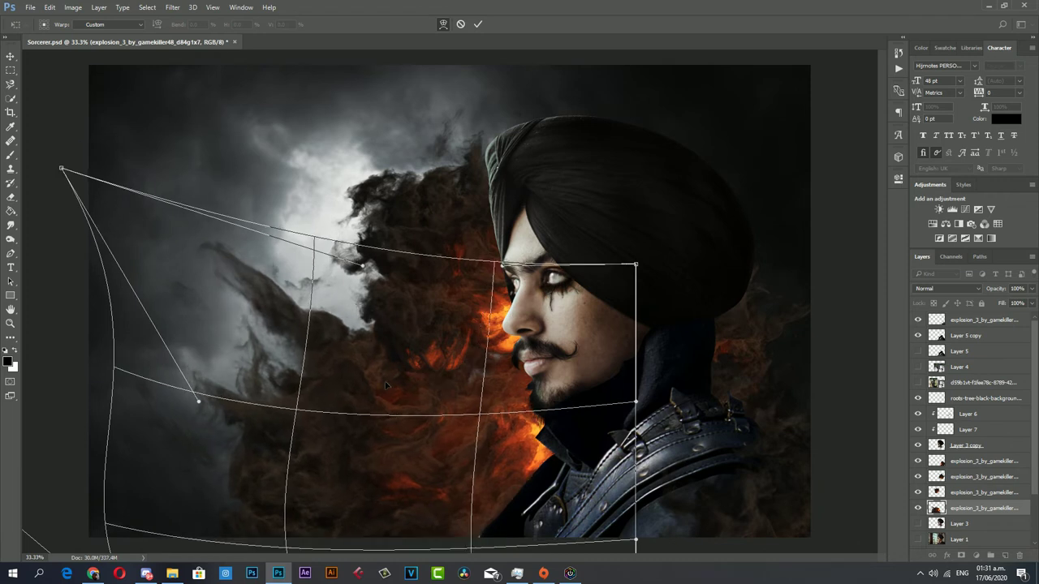
{"action": "key", "text": "Return"}
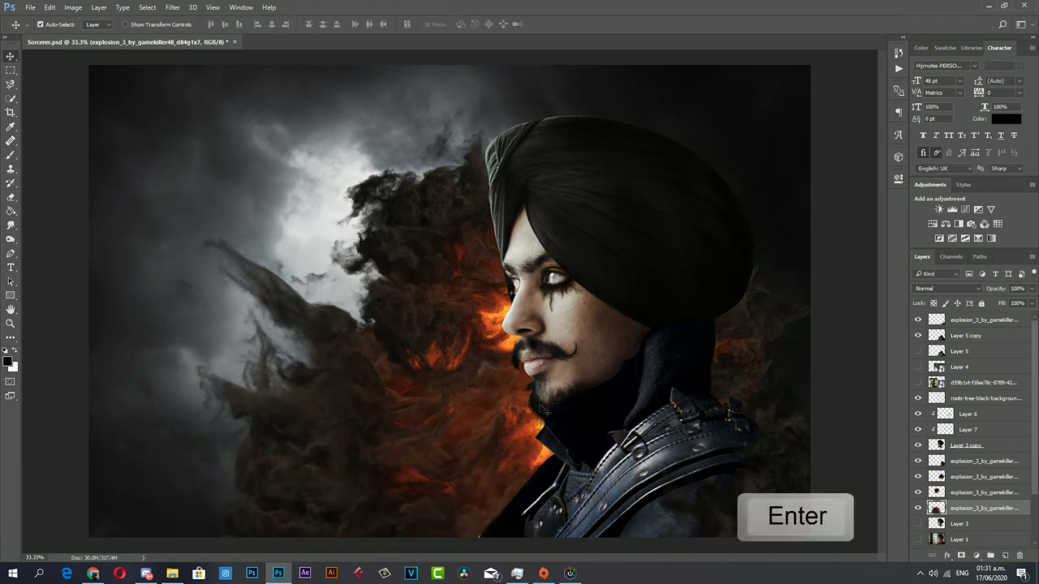
{"action": "key", "text": "z"}
{"action": "left_click", "coordinate": [486, 356], "text": "alt"}
Add a Color Balance layer clipped to Layer 6 with midtones Red +100 and Yellow −91.
{"action": "left_click", "coordinate": [486, 356]}
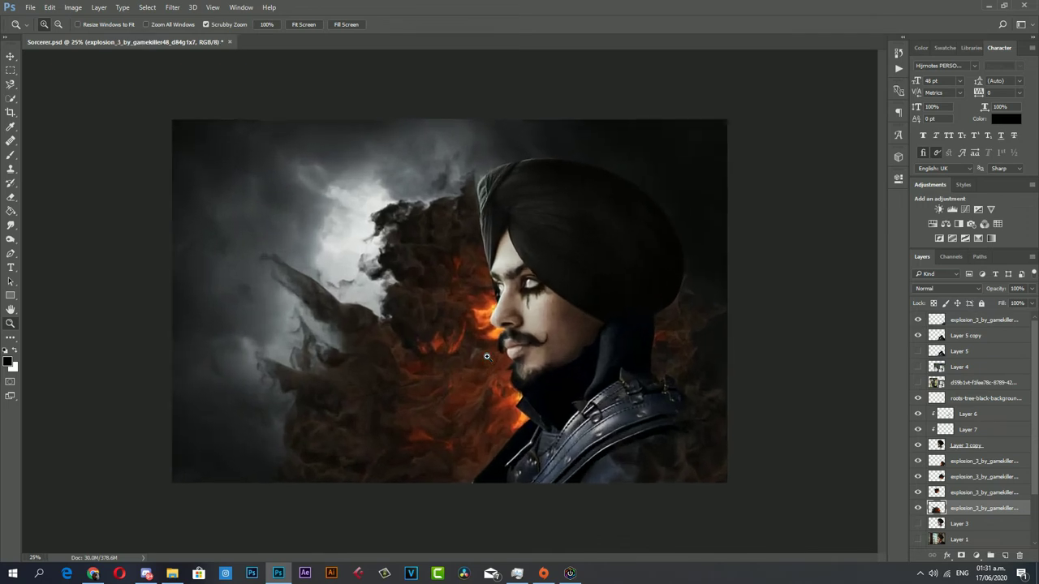
{"action": "left_click", "coordinate": [486, 356]}
{"action": "left_click", "coordinate": [486, 357]}
{"action": "left_click", "coordinate": [975, 556]}
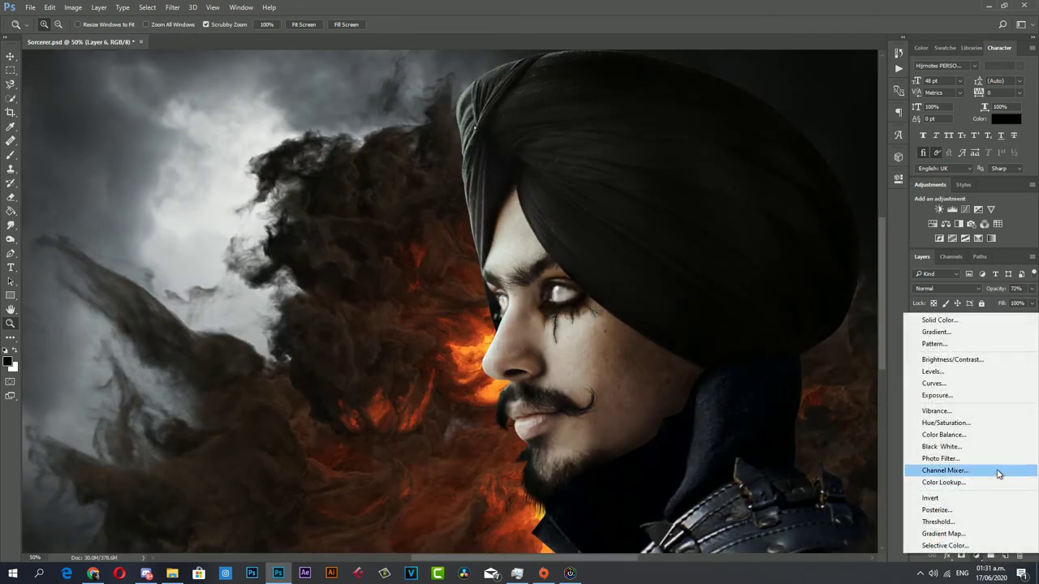
{"action": "left_click", "coordinate": [989, 435]}
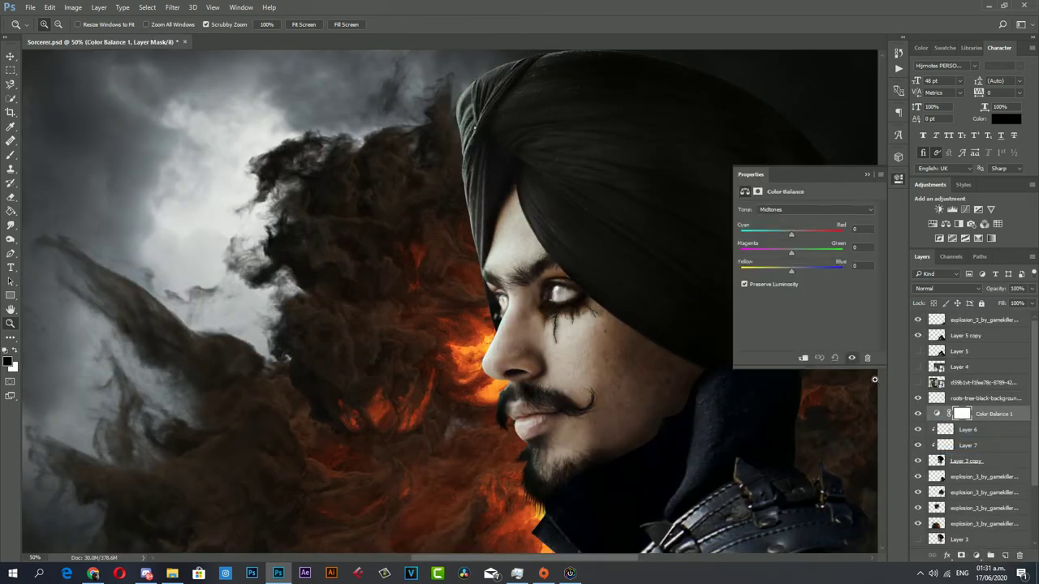
{"action": "left_click", "coordinate": [938, 415], "text": "alt"}
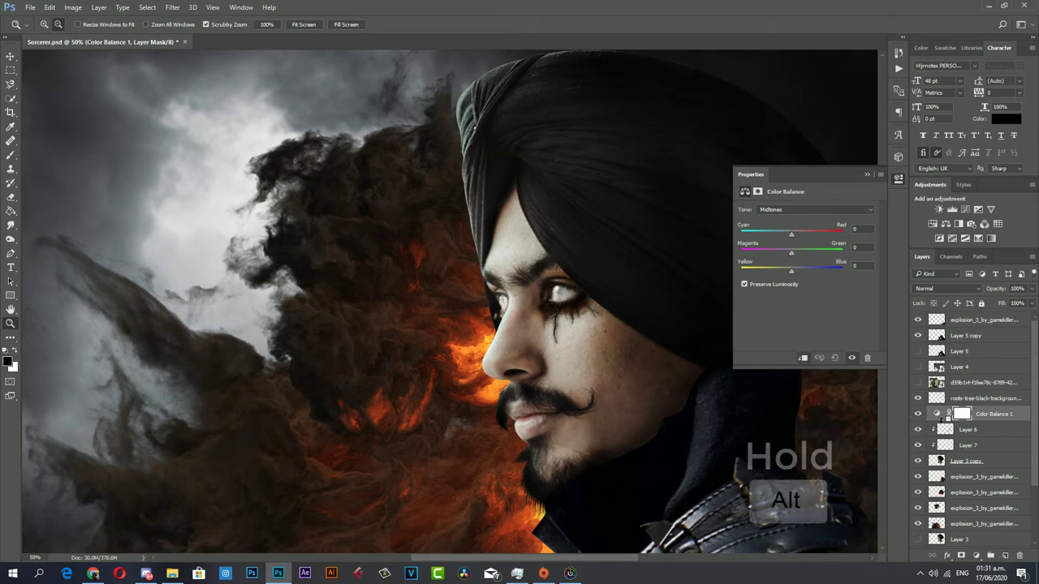
{"action": "left_click_drag", "start_coordinate": [792, 271], "coordinate": [761, 275]}
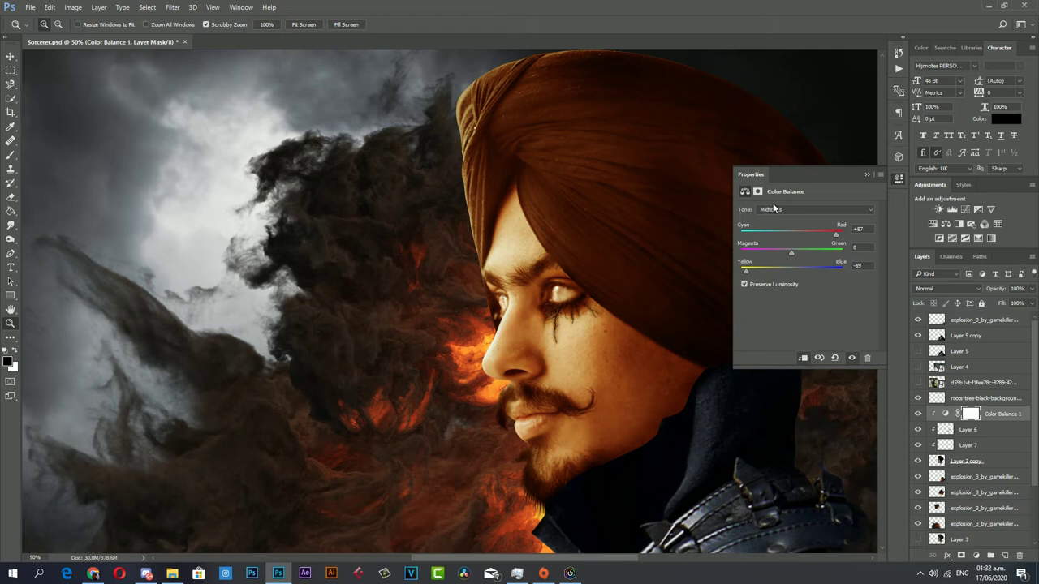
{"action": "left_click_drag", "start_coordinate": [748, 271], "coordinate": [762, 274]}
{"action": "left_click", "coordinate": [895, 180]}
Invert the Color Balance mask and set up a soft 95 px white brush at 80% opacity.
{"action": "key", "text": "ctrl+i"}
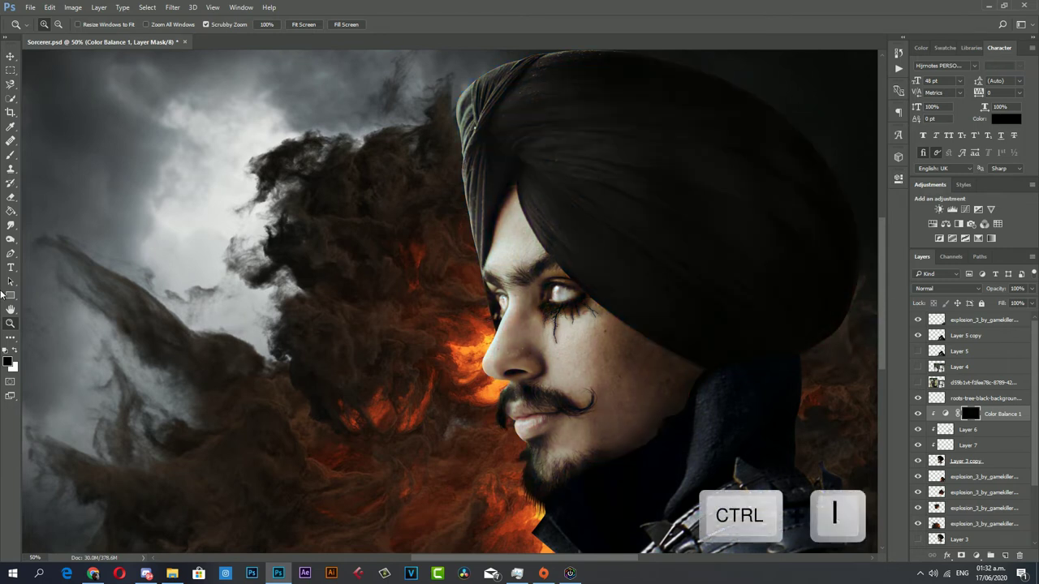
{"action": "left_click", "coordinate": [10, 154]}
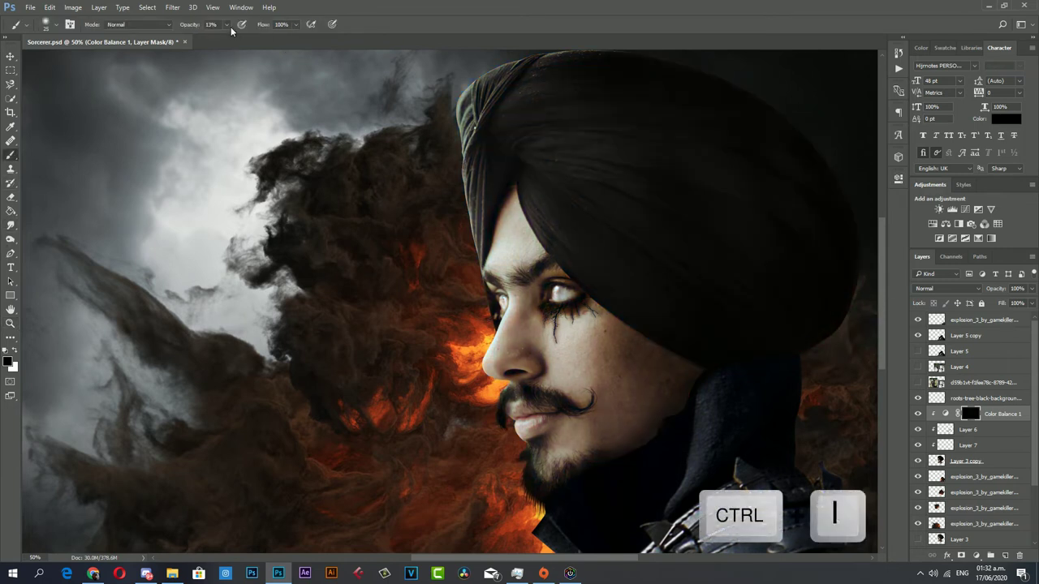
{"action": "left_click", "coordinate": [226, 24]}
{"action": "left_click_drag", "start_coordinate": [223, 37], "coordinate": [259, 37]}
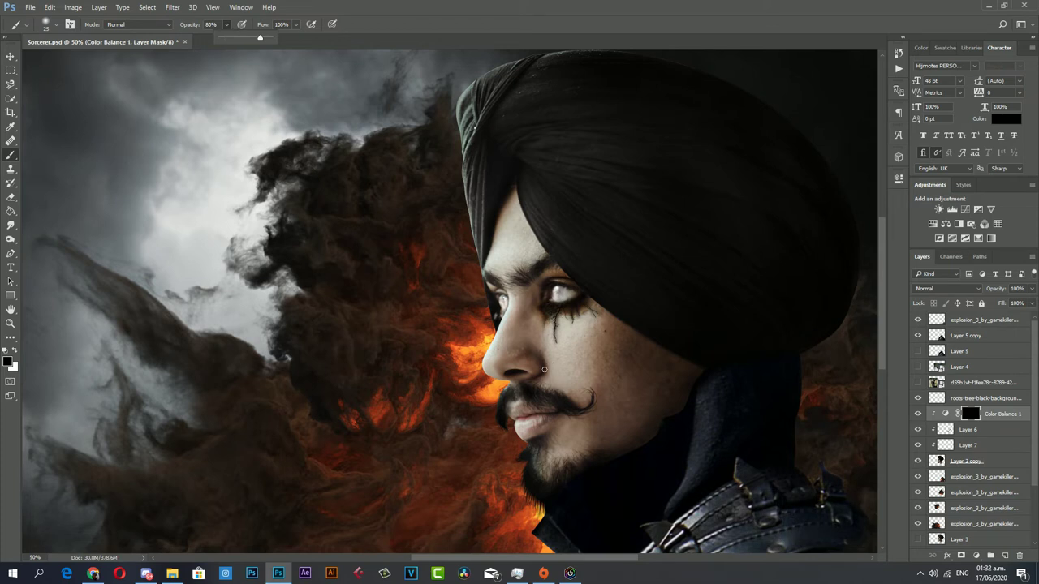
{"action": "right_click", "coordinate": [544, 369]}
{"action": "left_click_drag", "start_coordinate": [622, 400], "coordinate": [632, 405]}
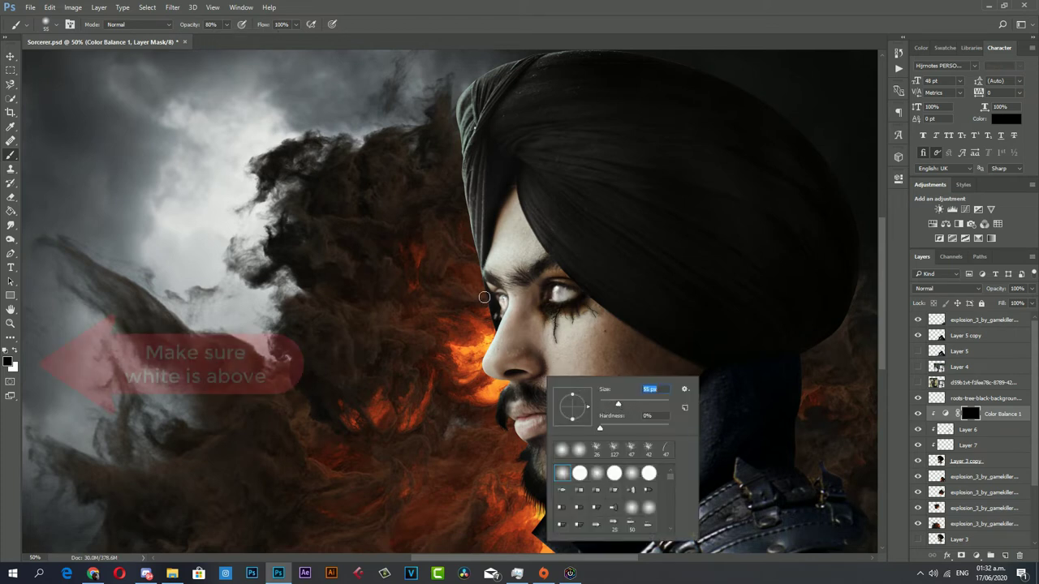
{"action": "key", "text": "Return"}
{"action": "key", "text": "x"}
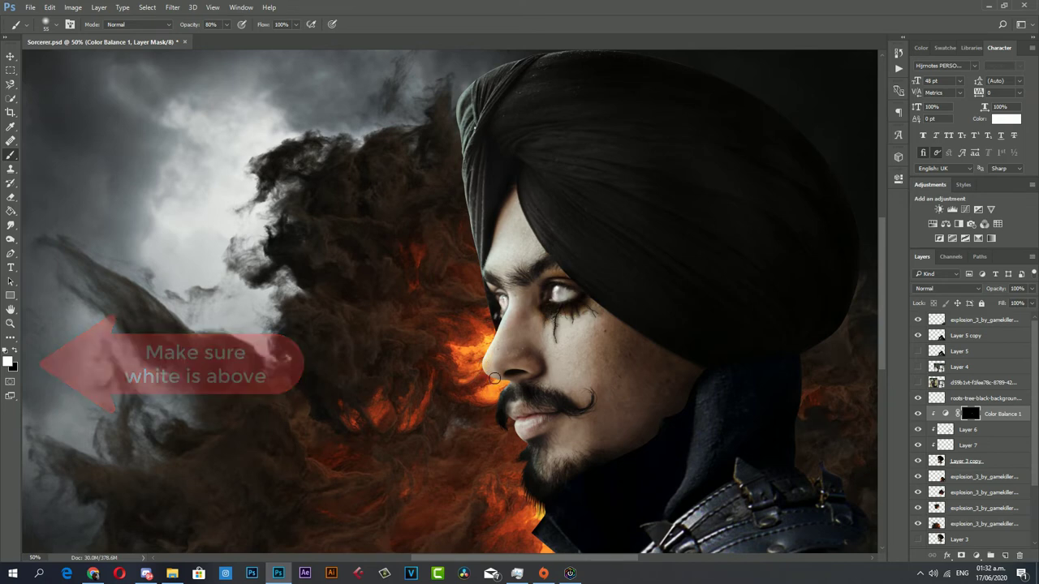
Paint the warm tint back along the chin, lips and nose on the fire side.
{"action": "key", "text": "z"}
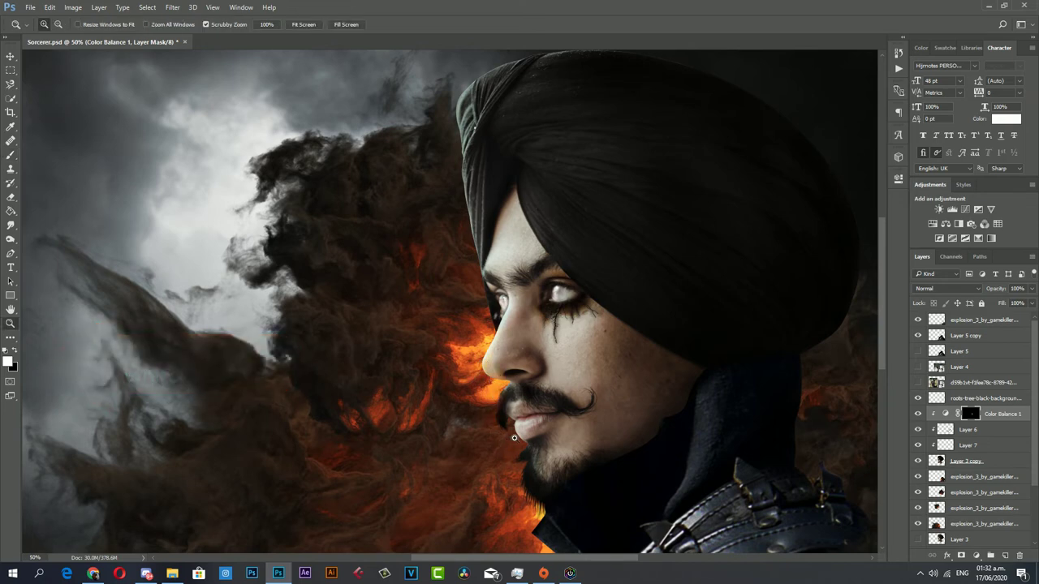
{"action": "left_click_drag", "start_coordinate": [499, 436], "coordinate": [548, 430]}
{"action": "scroll", "coordinate": [547, 430], "scroll_direction": "down", "scroll_amount": 2}
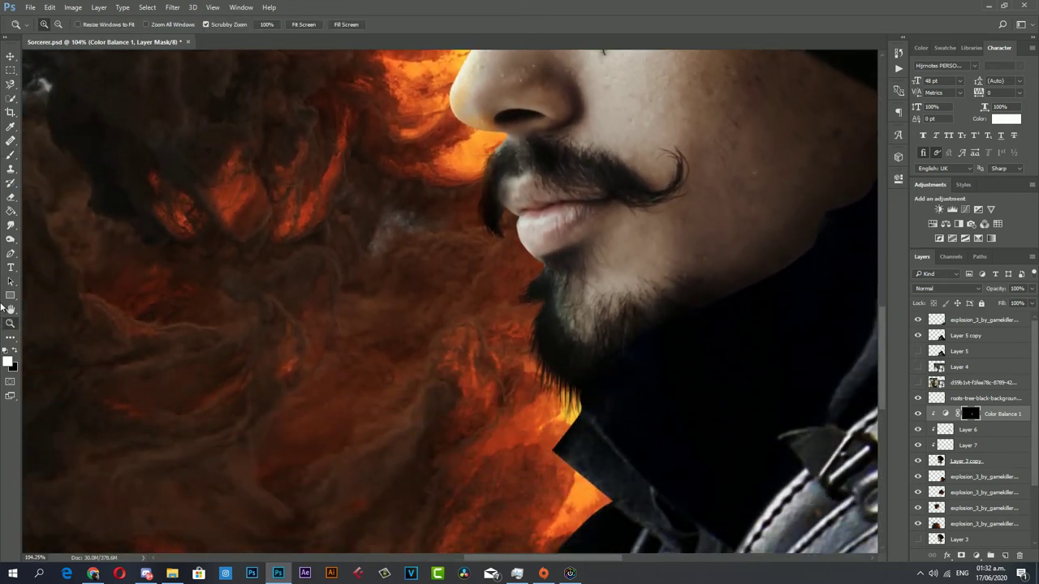
{"action": "left_click", "coordinate": [11, 154]}
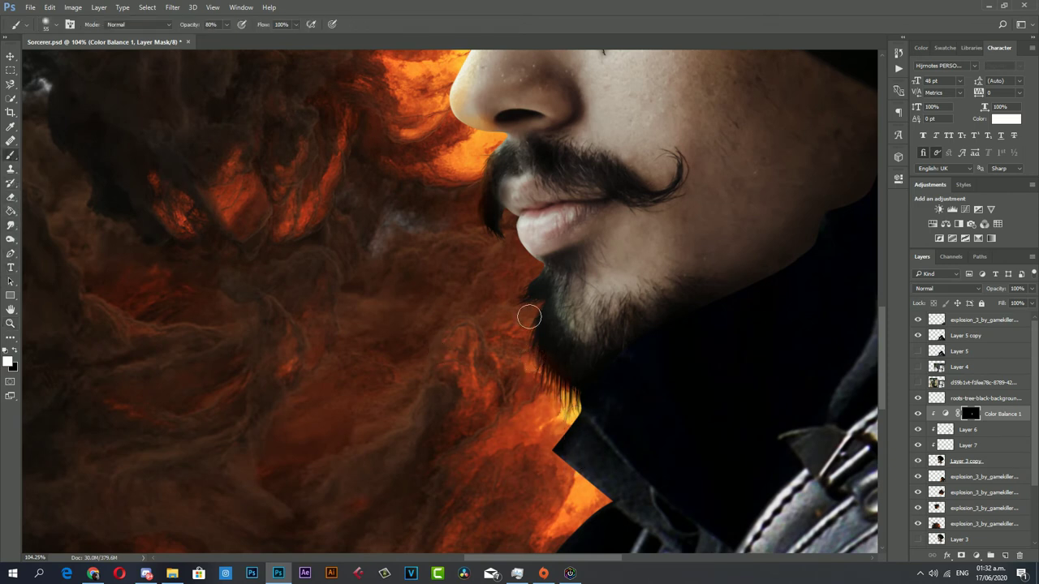
{"action": "scroll", "coordinate": [500, 346], "scroll_direction": "up", "scroll_amount": 3}
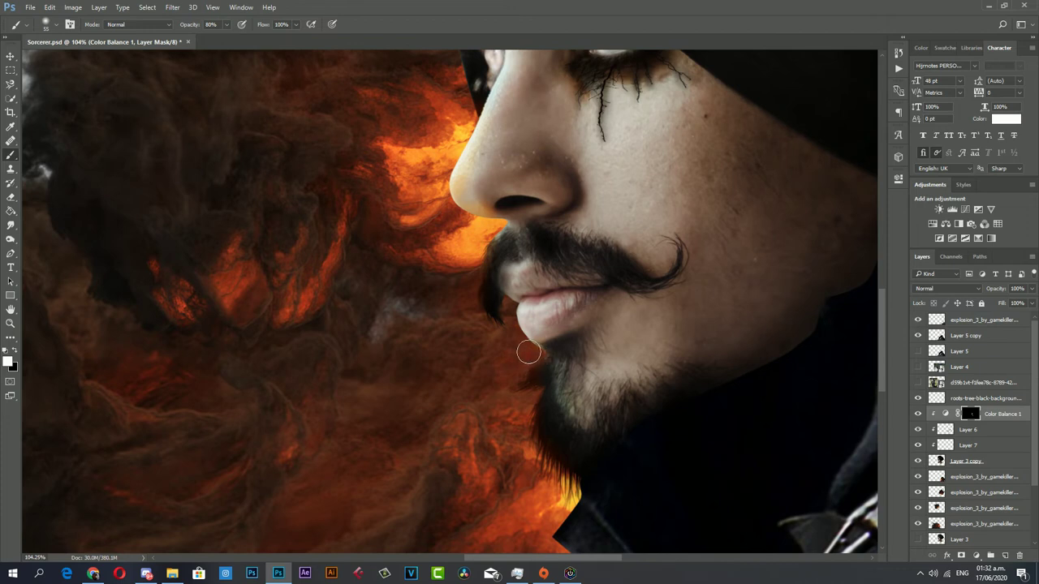
{"action": "scroll", "coordinate": [480, 327], "scroll_direction": "up", "scroll_amount": 2}
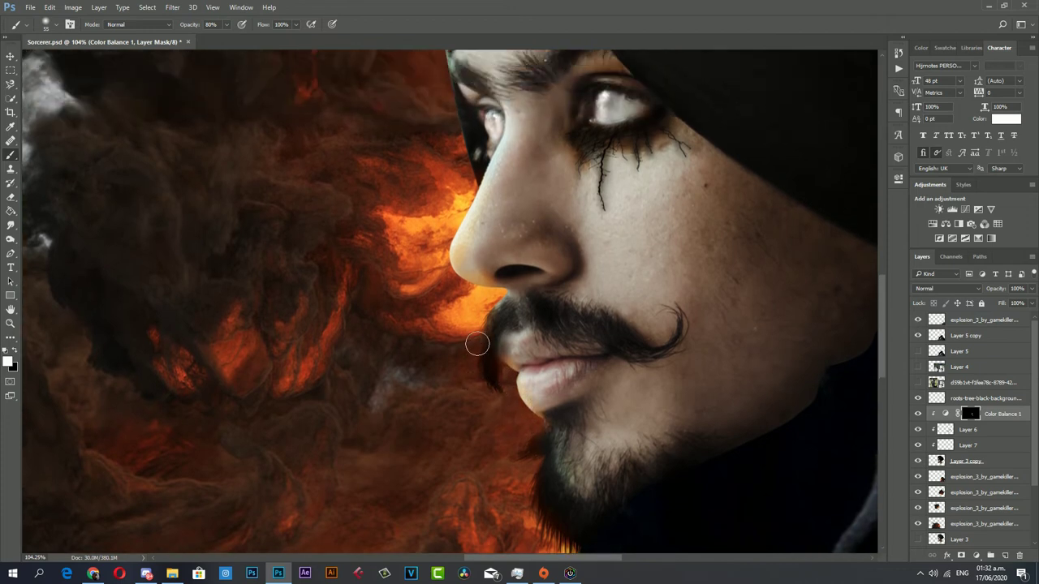
{"action": "scroll", "coordinate": [478, 304], "scroll_direction": "up", "scroll_amount": 2}
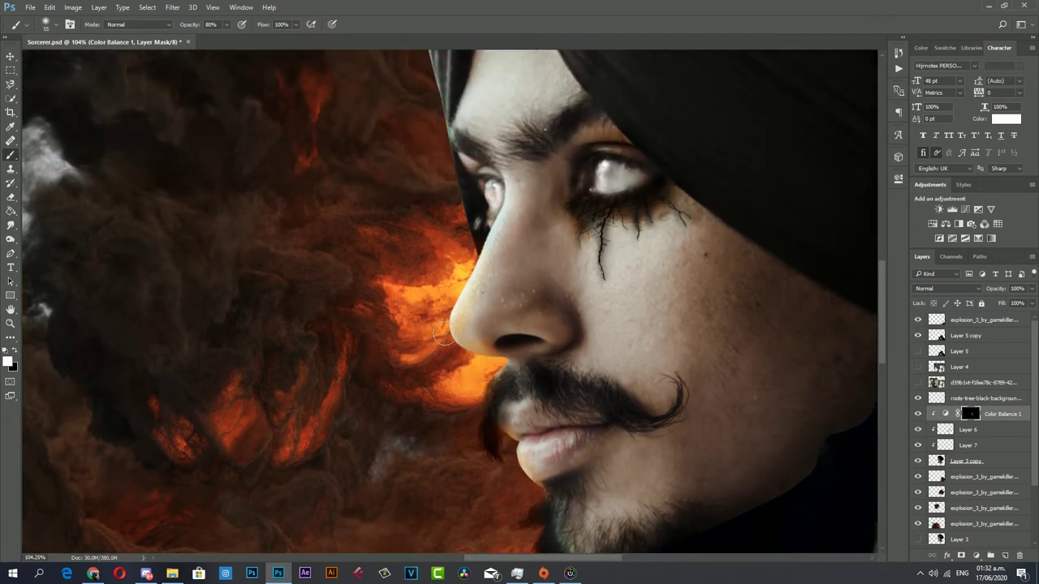
{"action": "scroll", "coordinate": [453, 356], "scroll_direction": "up", "scroll_amount": 2}
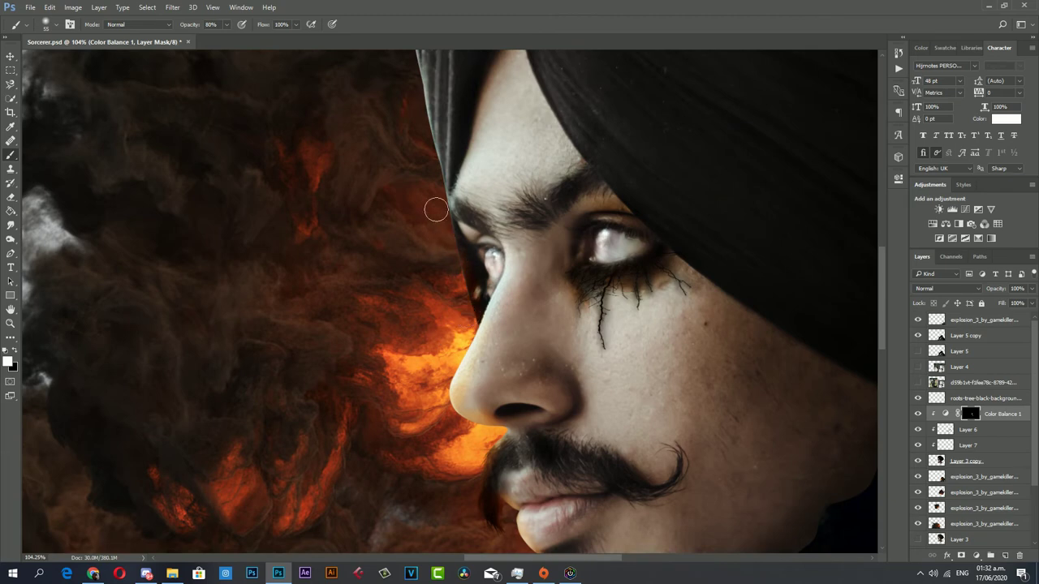
{"action": "scroll", "coordinate": [454, 309], "scroll_direction": "up", "scroll_amount": 4}
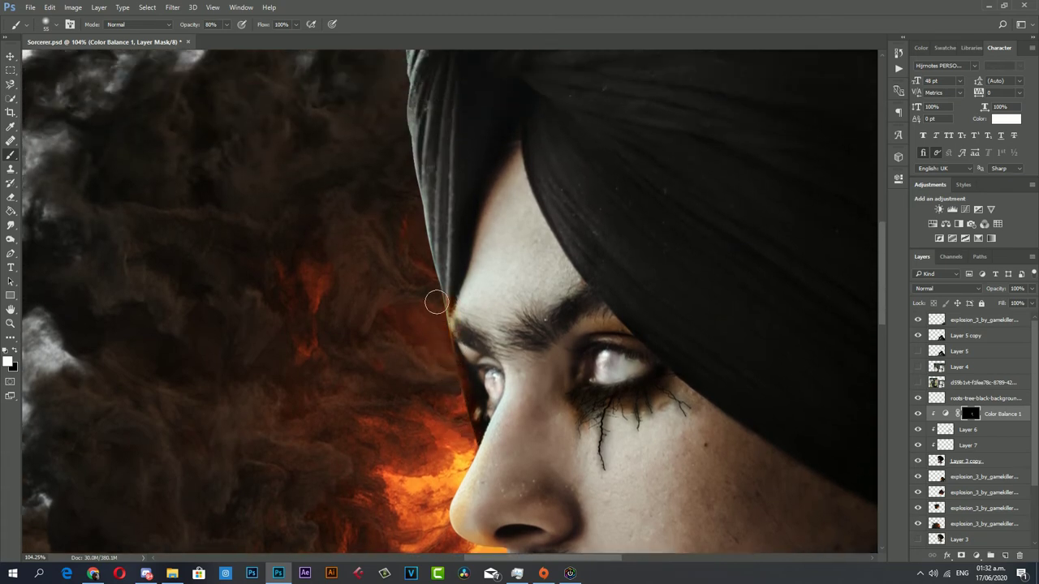
Continue painting the tint along the brow and face edge, then review the whole image.
{"action": "key", "text": "z"}
{"action": "scroll", "coordinate": [422, 352], "scroll_direction": "down", "scroll_amount": 3}
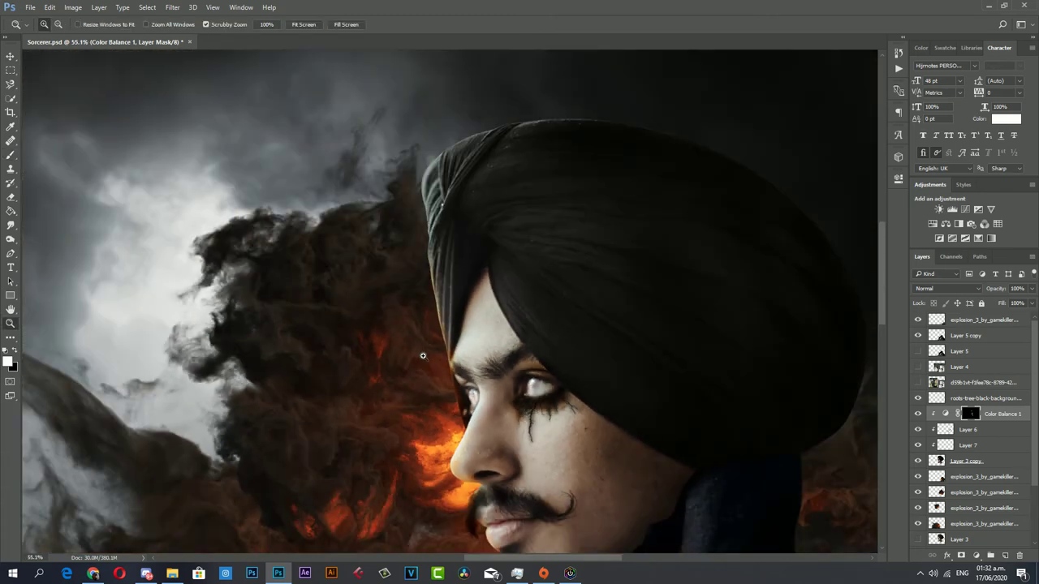
{"action": "scroll", "coordinate": [452, 392], "scroll_direction": "down", "scroll_amount": 2}
{"action": "scroll", "coordinate": [452, 392], "scroll_direction": "up", "scroll_amount": 2}
{"action": "scroll", "coordinate": [546, 340], "scroll_direction": "up", "scroll_amount": 2}
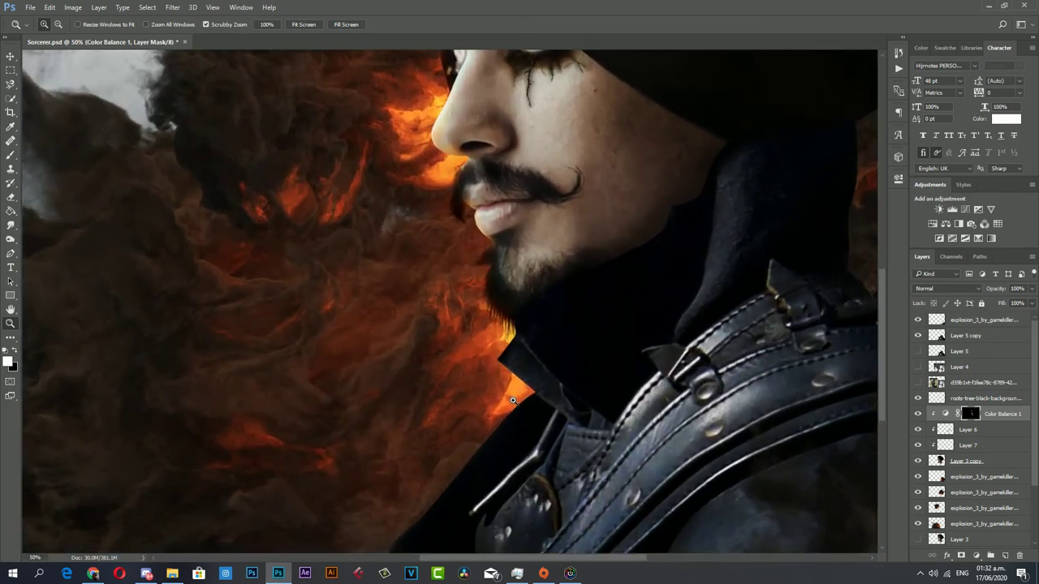
{"action": "scroll", "coordinate": [546, 340], "scroll_direction": "down", "scroll_amount": 2}
{"action": "scroll", "coordinate": [616, 325], "scroll_direction": "down", "scroll_amount": 2}
{"action": "scroll", "coordinate": [695, 313], "scroll_direction": "down", "scroll_amount": 1}
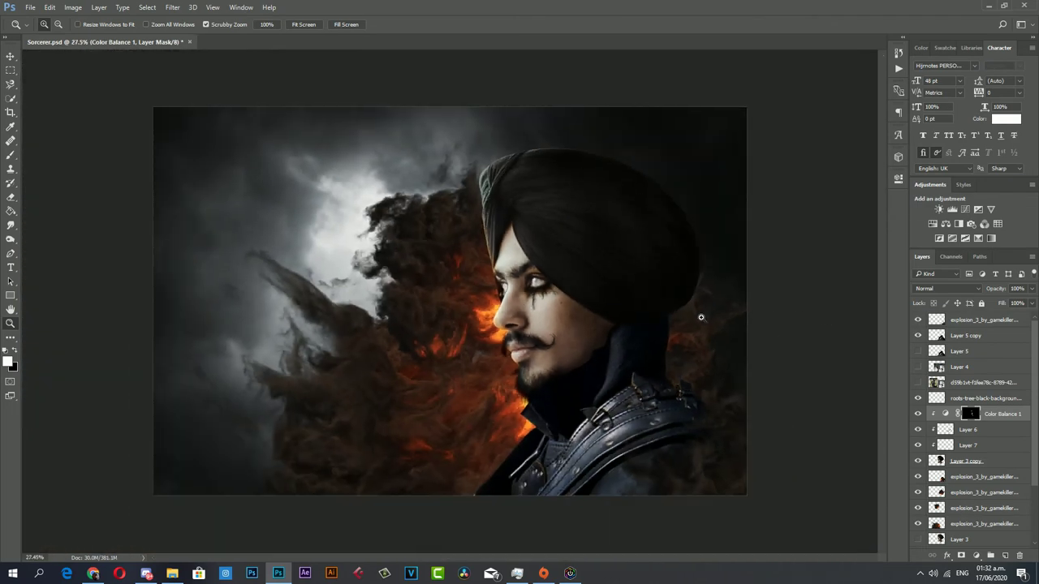
{"action": "scroll", "coordinate": [705, 316], "scroll_direction": "up", "scroll_amount": 3}
{"action": "scroll", "coordinate": [705, 317], "scroll_direction": "up", "scroll_amount": 1}
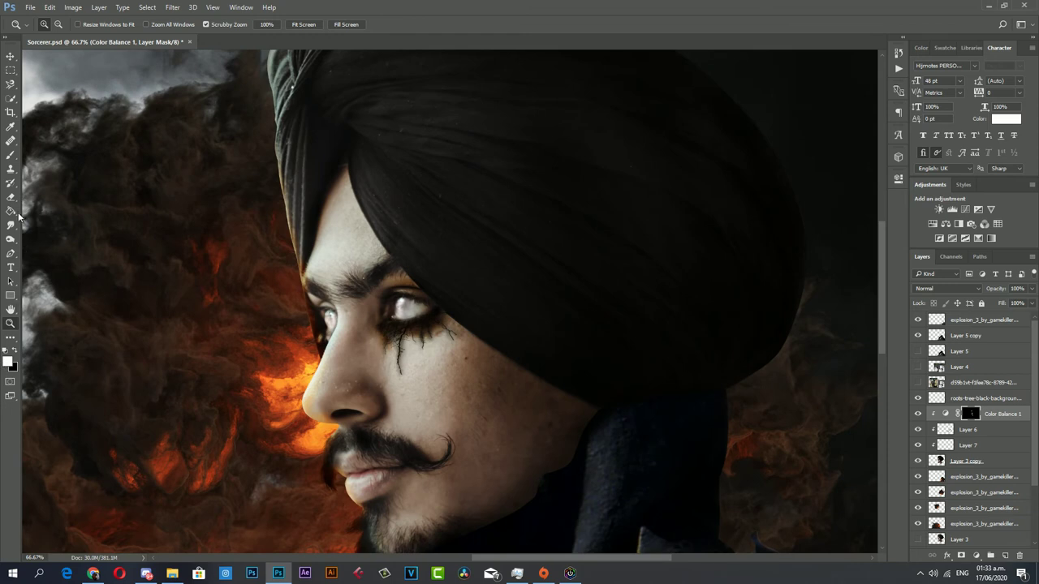
{"action": "left_click", "coordinate": [10, 155]}
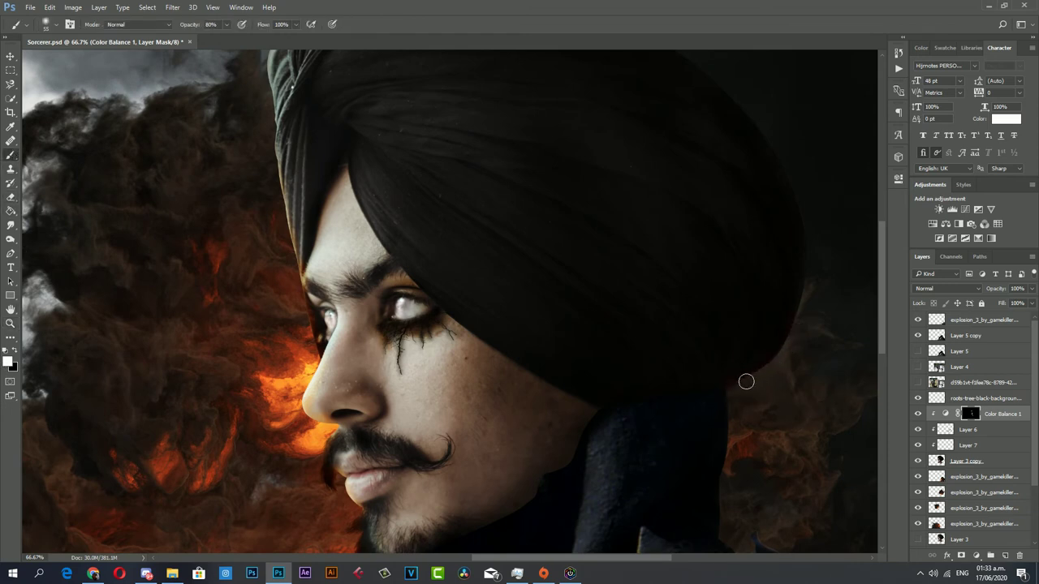
{"action": "key", "text": "z"}
{"action": "mouse_move", "coordinate": [715, 393]}
{"action": "left_mouse_down"}
{"action": "mouse_move", "coordinate": [615, 391]}
{"action": "mouse_move", "coordinate": [596, 371]}
{"action": "left_mouse_up"}
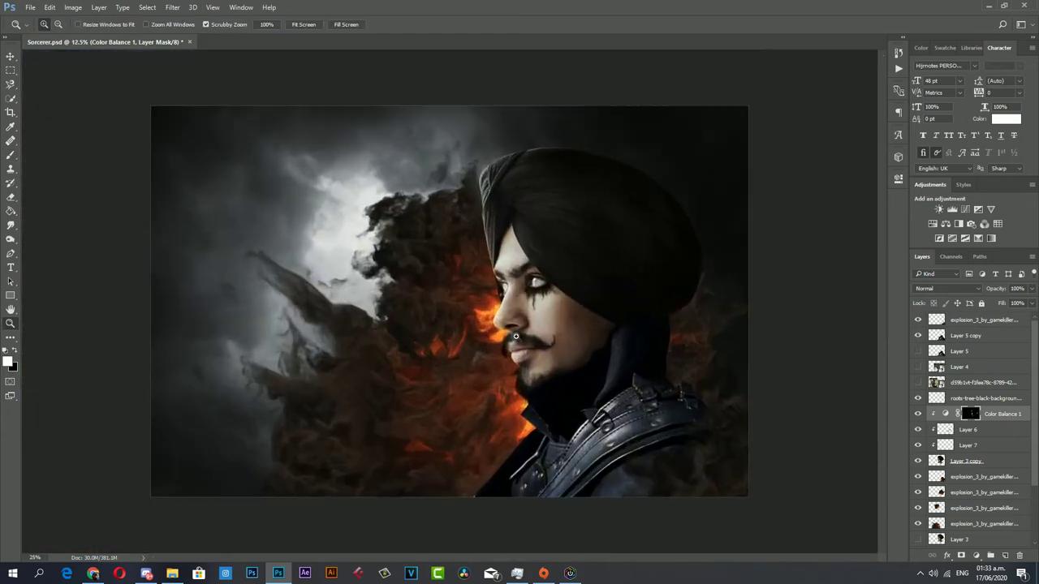
{"action": "scroll", "coordinate": [694, 360], "scroll_direction": "down", "scroll_amount": 1}
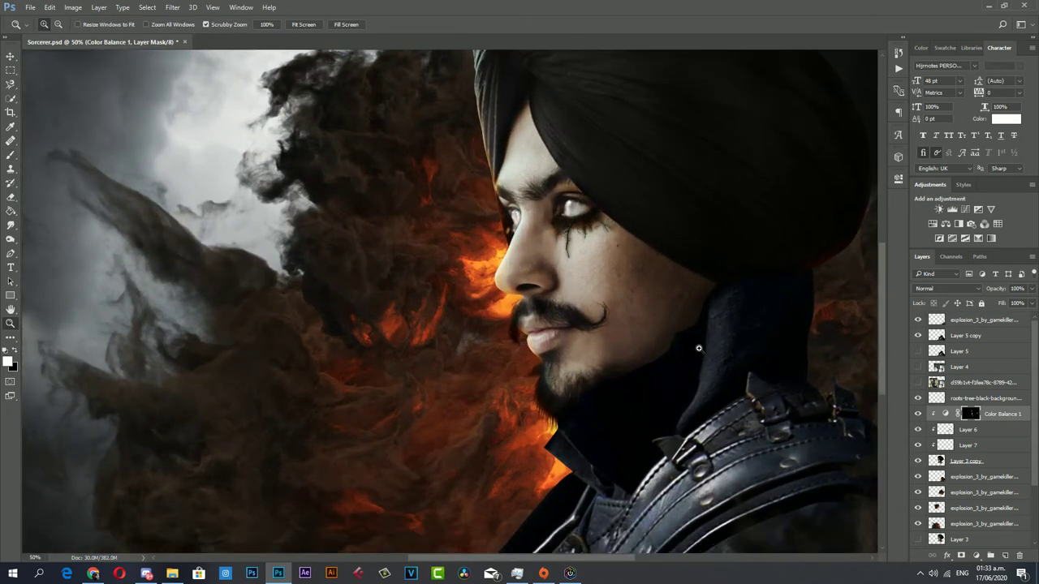
Add a clipped Curves adjustment brightened with an upward curve, and invert its mask.
{"action": "left_click", "coordinate": [974, 555]}
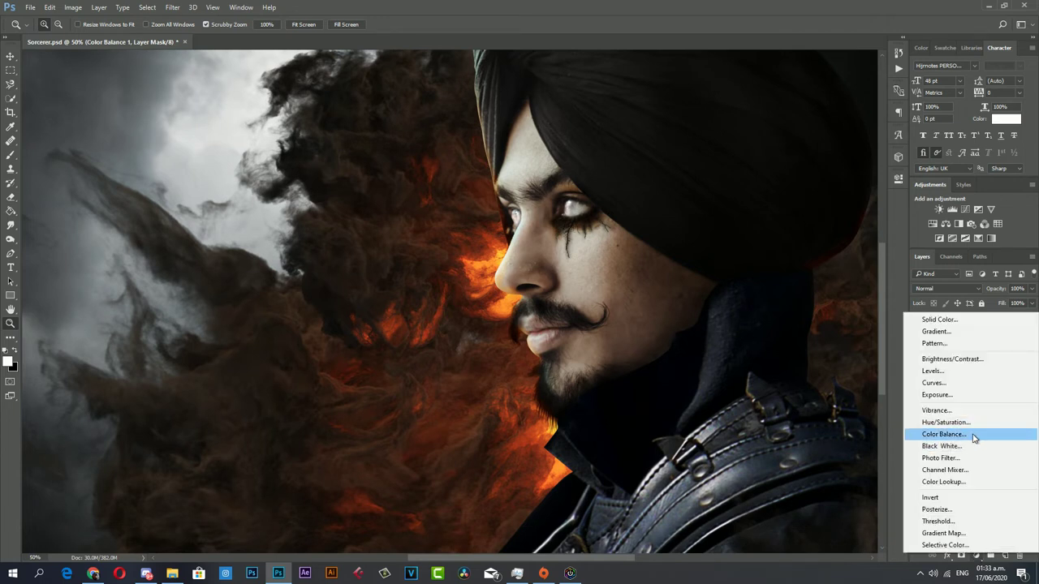
{"action": "left_click", "coordinate": [974, 383]}
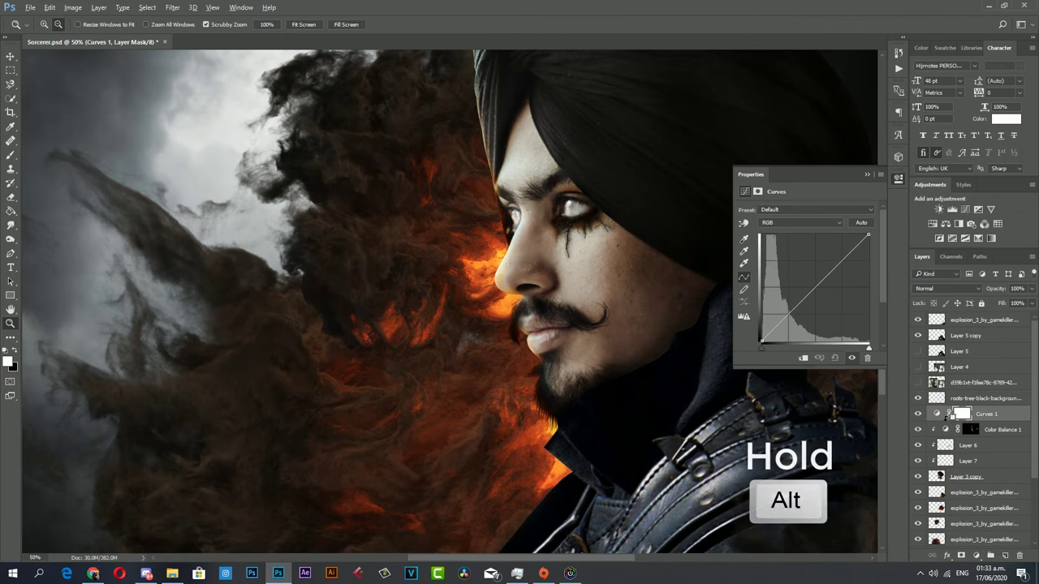
{"action": "left_click", "coordinate": [947, 414], "text": "alt"}
{"action": "mouse_move", "coordinate": [805, 298]}
{"action": "left_mouse_down"}
{"action": "mouse_move", "coordinate": [805, 274]}
{"action": "mouse_move", "coordinate": [791, 263]}
{"action": "left_mouse_up"}
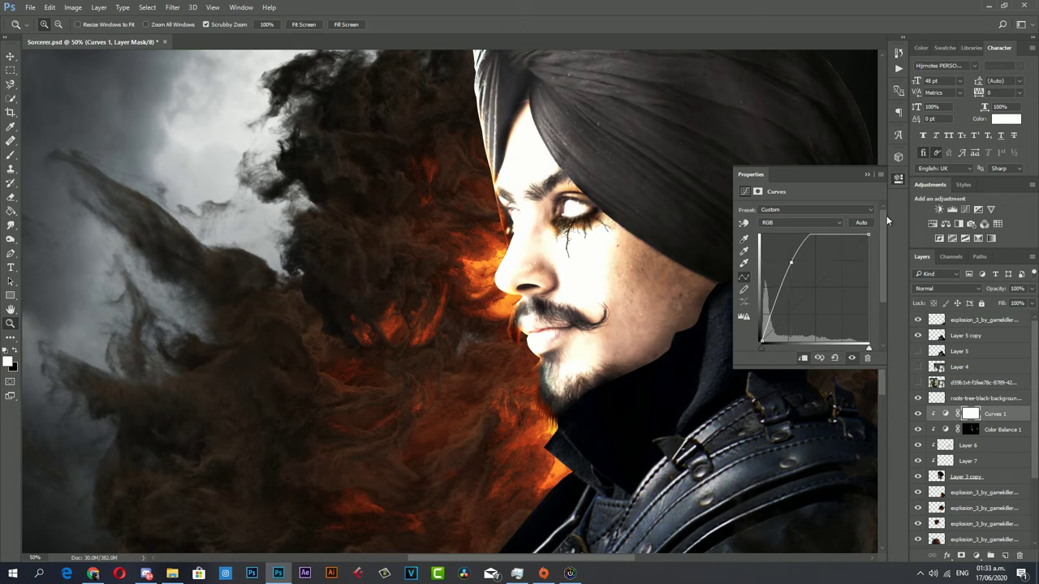
{"action": "left_click", "coordinate": [899, 183]}
{"action": "key", "text": "ctrl+i"}
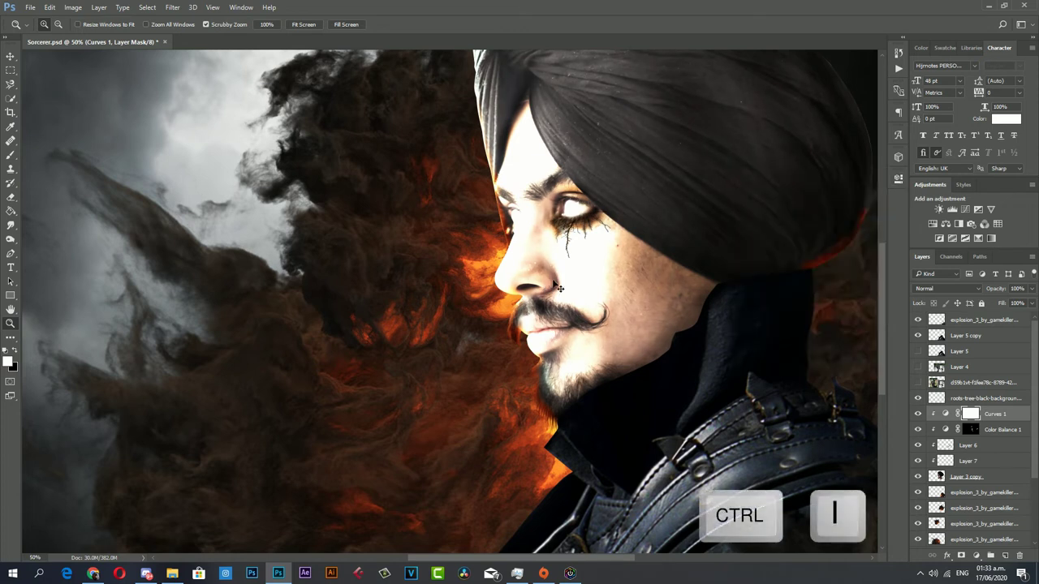
Paint the brightening back along the jawline, chin and beard edge.
{"action": "key", "text": "b"}
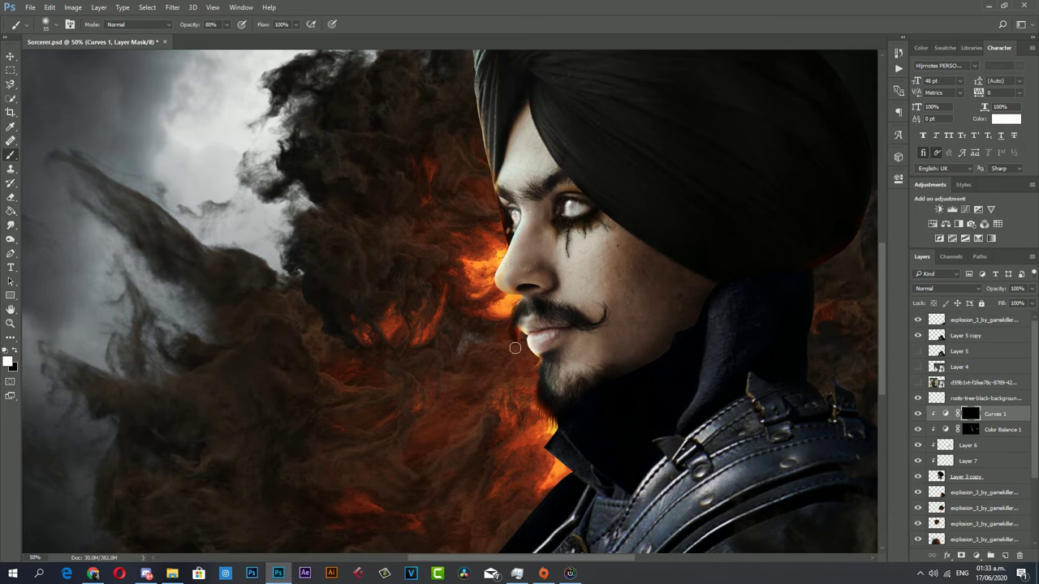
{"action": "left_click_drag", "start_coordinate": [510, 330], "coordinate": [512, 362]}
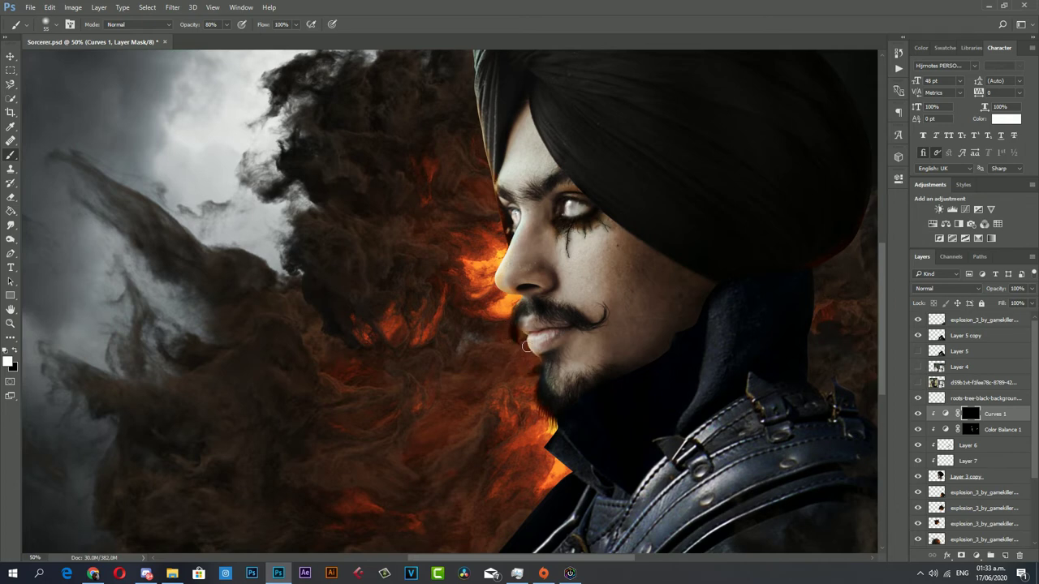
{"action": "key", "text": "z"}
{"action": "left_click", "coordinate": [529, 356]}
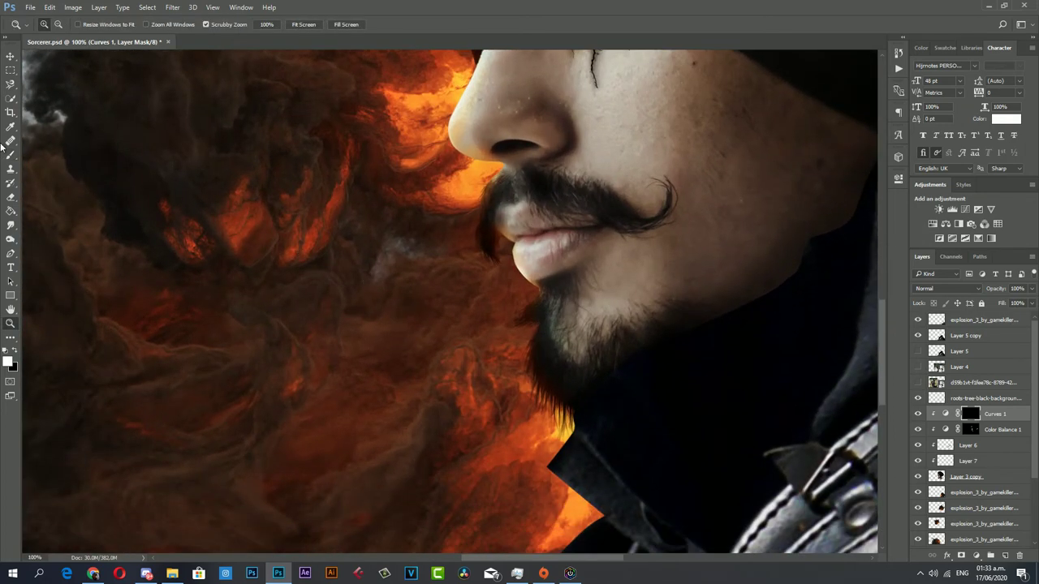
{"action": "left_click", "coordinate": [11, 155]}
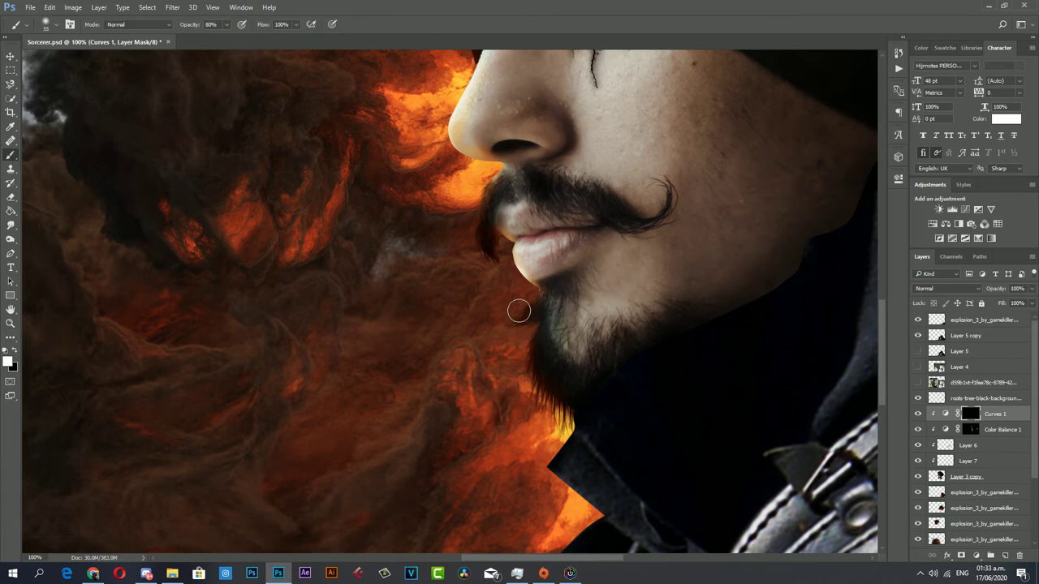
{"action": "mouse_move", "coordinate": [510, 314]}
{"action": "left_mouse_down"}
{"action": "mouse_move", "coordinate": [528, 398]}
{"action": "mouse_move", "coordinate": [554, 425]}
{"action": "mouse_move", "coordinate": [545, 415]}
{"action": "left_mouse_up"}
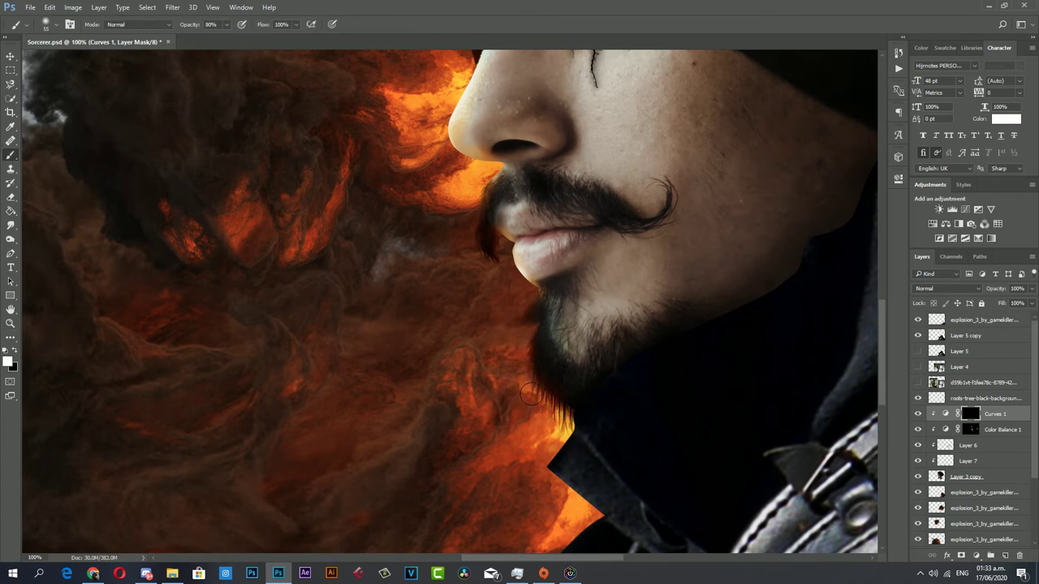
{"action": "scroll", "coordinate": [523, 405], "scroll_direction": "up", "scroll_amount": 3}
{"action": "scroll", "coordinate": [487, 462], "scroll_direction": "up", "scroll_amount": 1}
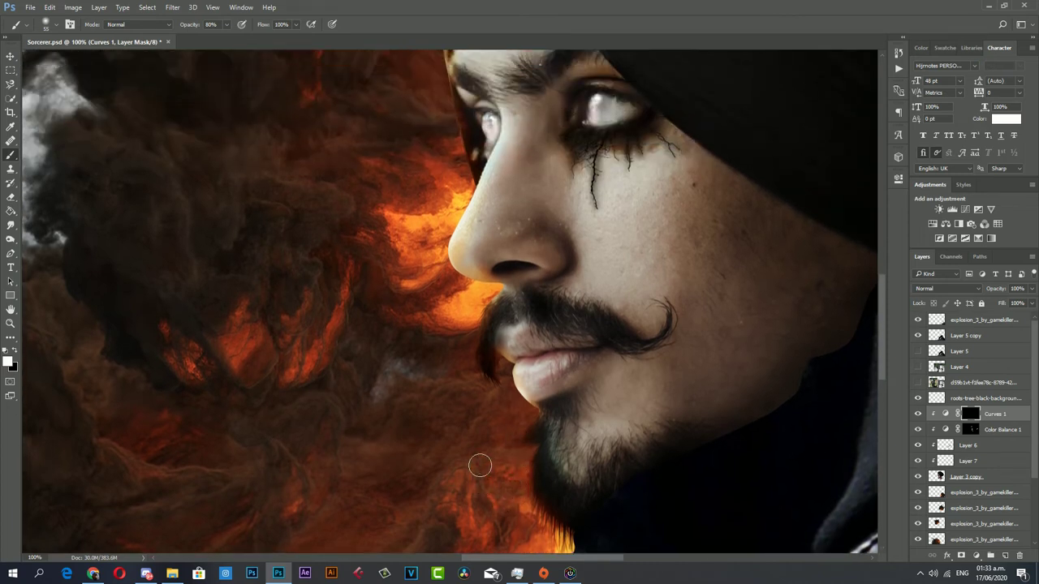
{"action": "scroll", "coordinate": [479, 454], "scroll_direction": "up", "scroll_amount": 1}
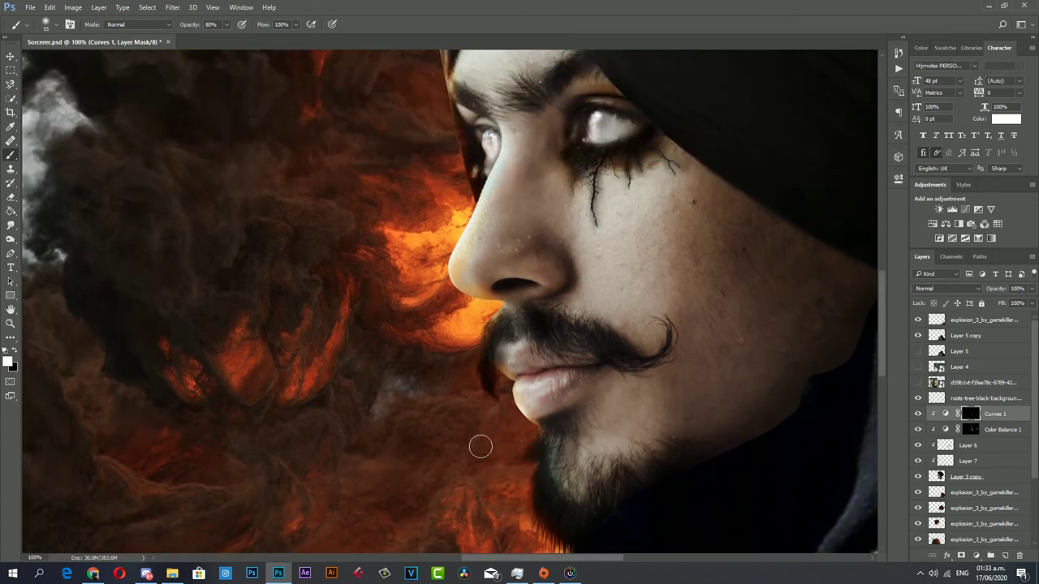
{"action": "scroll", "coordinate": [480, 446], "scroll_direction": "up", "scroll_amount": 3}
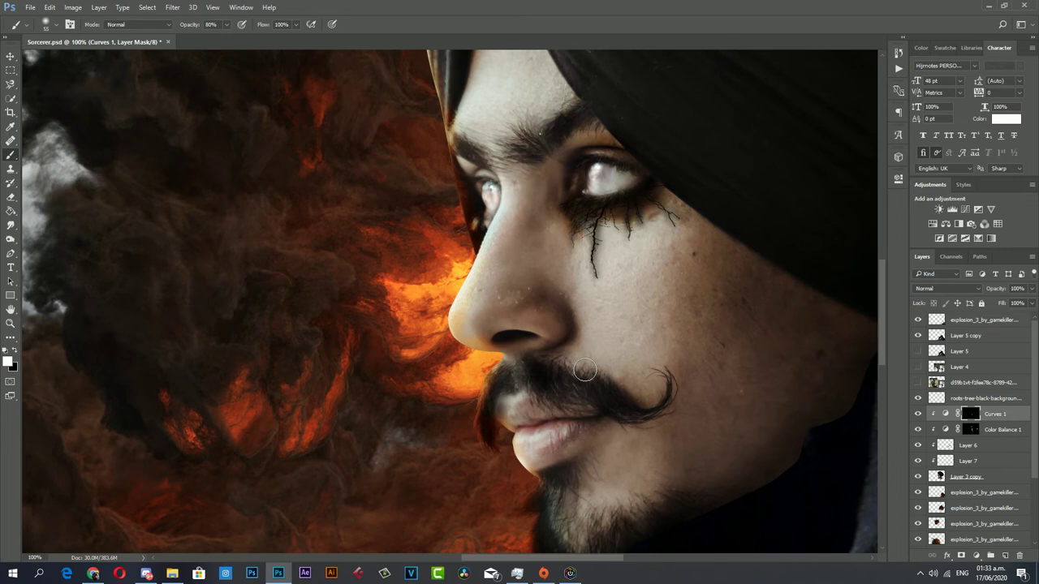
Refine the Curves 1 mask further along the face's profile near the chin and collar.
{"action": "right_click", "coordinate": [585, 370]}
{"action": "key", "text": "Return"}
{"action": "scroll", "coordinate": [442, 246], "scroll_direction": "up", "scroll_amount": 4}
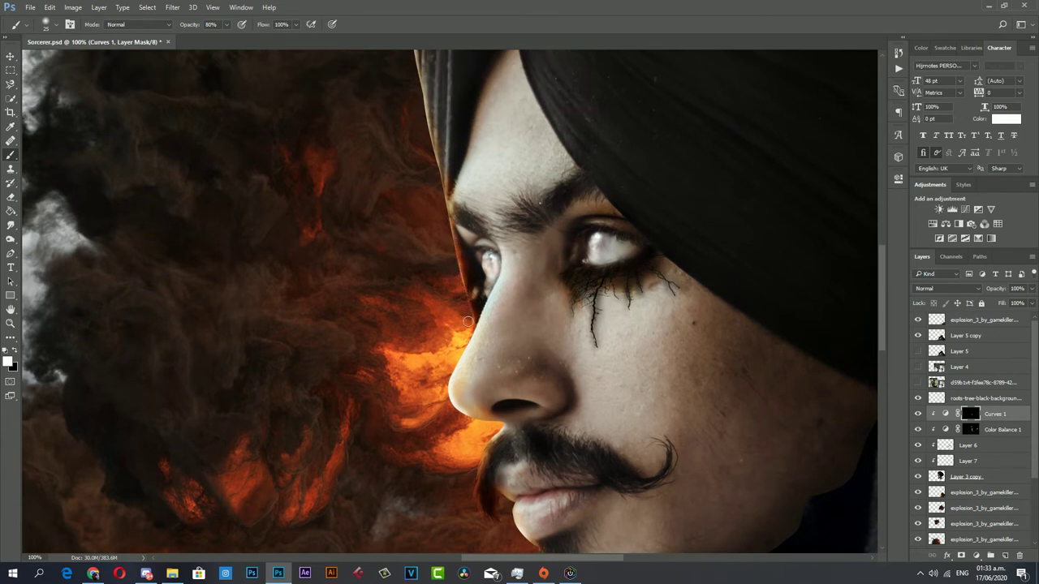
{"action": "scroll", "coordinate": [448, 337], "scroll_direction": "up", "scroll_amount": 4}
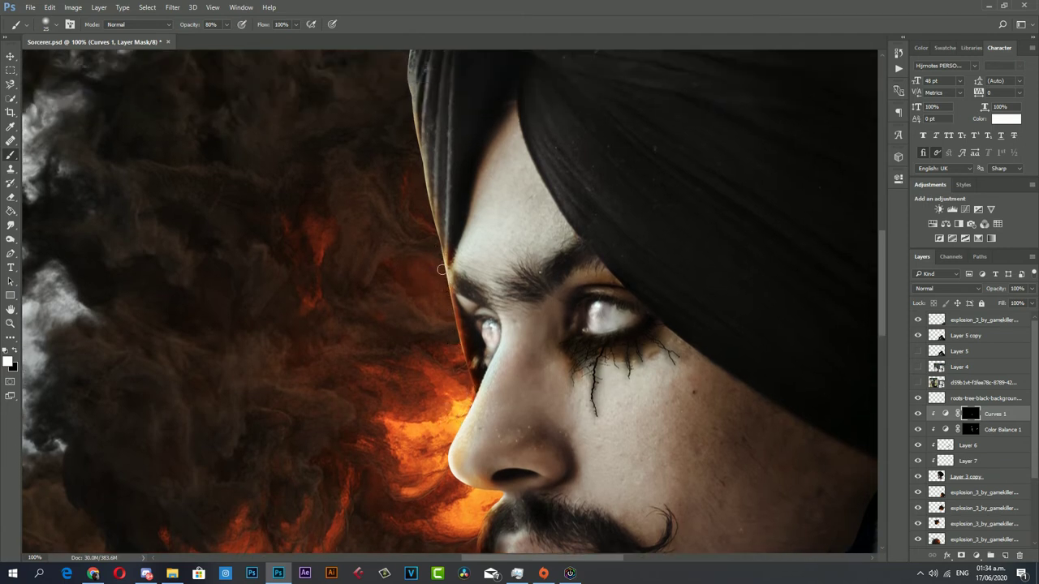
{"action": "scroll", "coordinate": [439, 302], "scroll_direction": "up", "scroll_amount": 9}
{"action": "scroll", "coordinate": [439, 305], "scroll_direction": "up", "scroll_amount": 3}
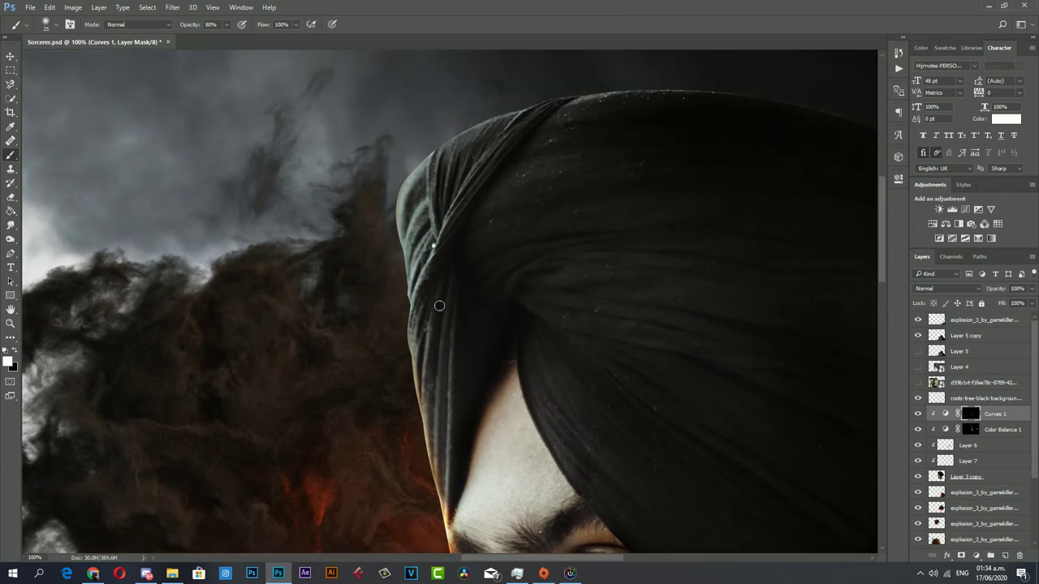
{"action": "key", "text": "z"}
{"action": "left_click_drag", "start_coordinate": [406, 325], "coordinate": [341, 326]}
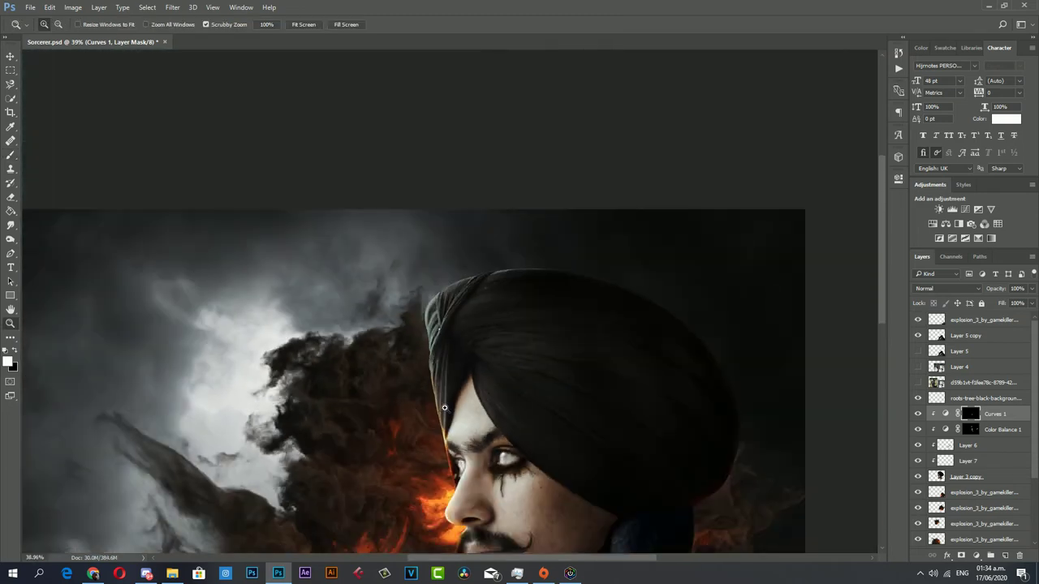
{"action": "scroll", "coordinate": [470, 386], "scroll_direction": "down", "scroll_amount": 3}
{"action": "left_click_drag", "start_coordinate": [471, 386], "coordinate": [601, 402]}
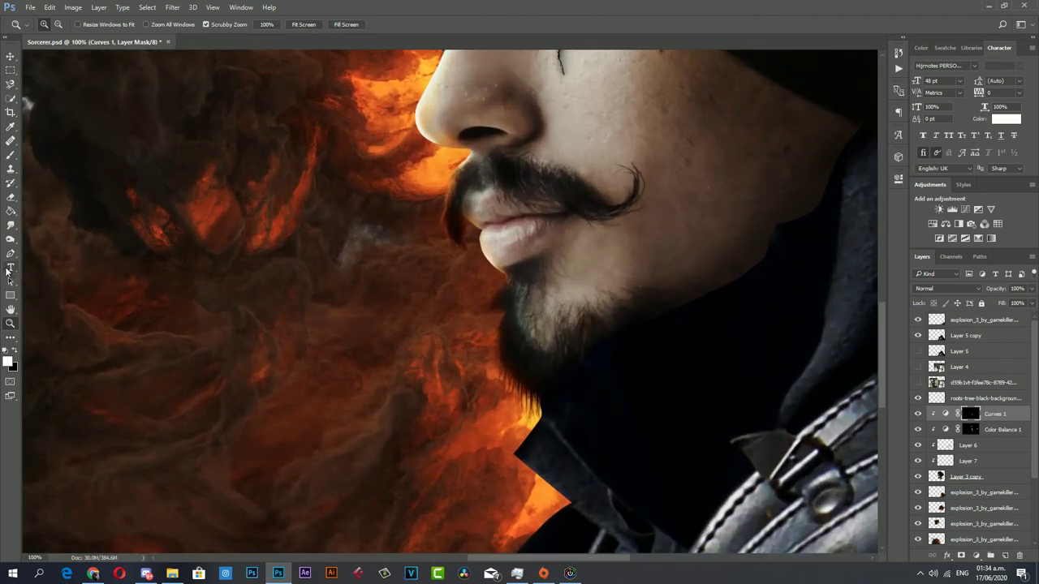
{"action": "left_click", "coordinate": [11, 155]}
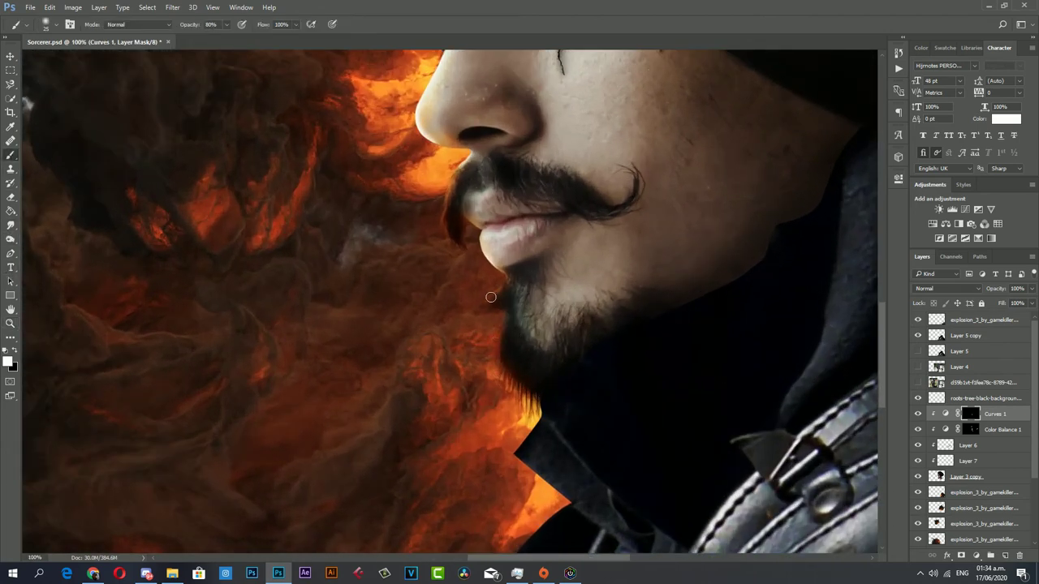
{"action": "scroll", "coordinate": [503, 413], "scroll_direction": "down", "scroll_amount": 3}
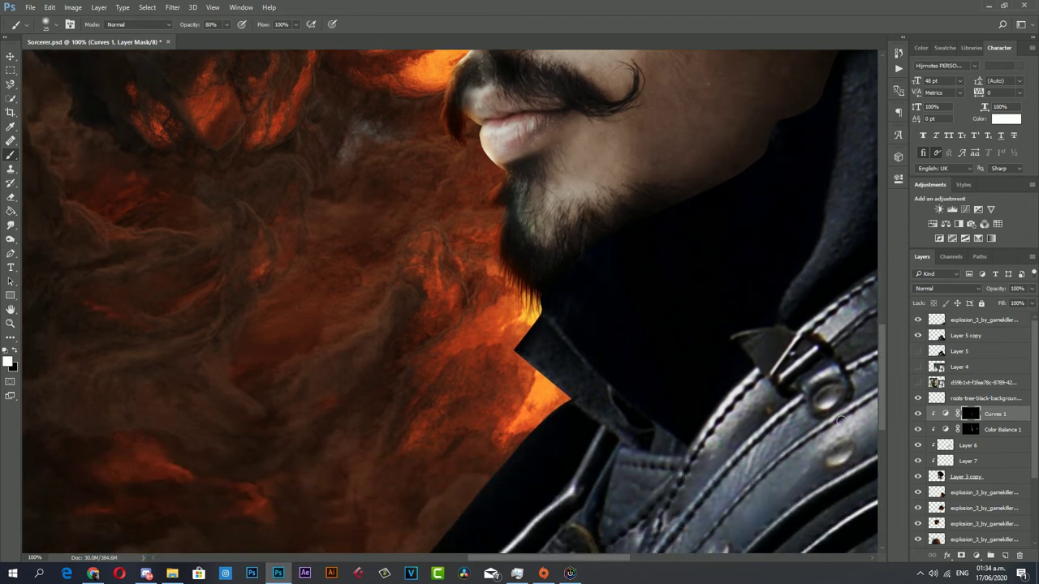
Fit the image in the window and add an empty Layer 8 above the explosion layer.
{"action": "key", "text": "z"}
{"action": "key", "text": "ctrl+minus"}
{"action": "key", "text": "ctrl+minus"}
{"action": "key", "text": "ctrl+minus"}
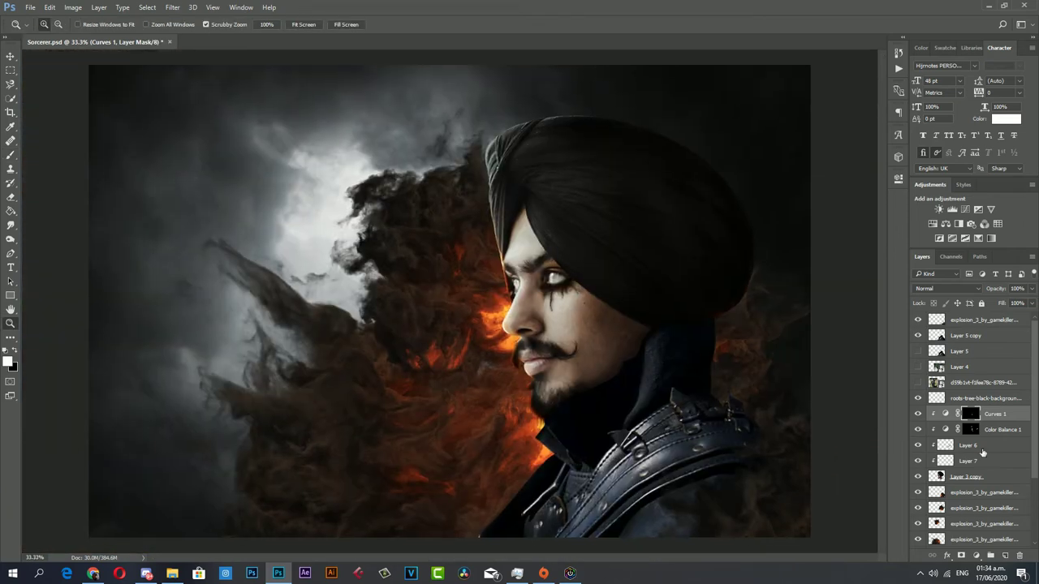
{"action": "left_click", "coordinate": [997, 477]}
{"action": "left_click", "coordinate": [994, 495]}
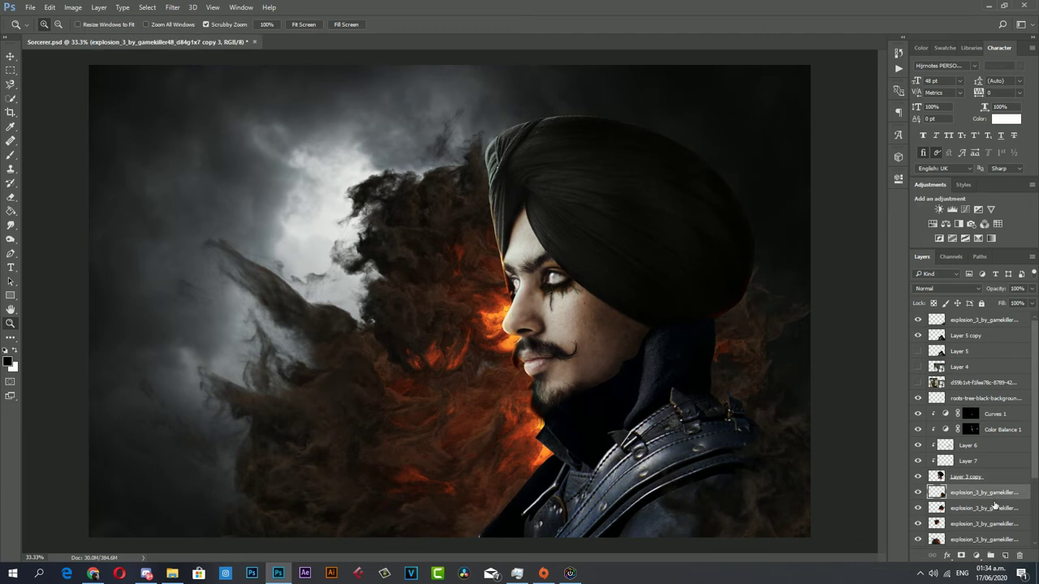
{"action": "scroll", "coordinate": [994, 520], "scroll_direction": "down", "scroll_amount": 2}
{"action": "key", "text": "ctrl+shift+alt+n"}
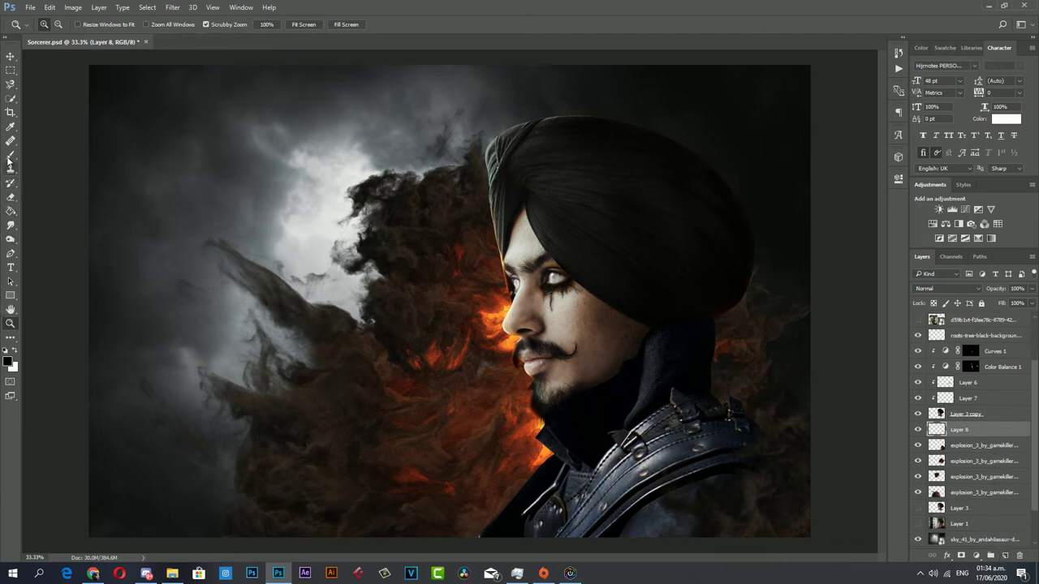
{"action": "left_click", "coordinate": [10, 154]}
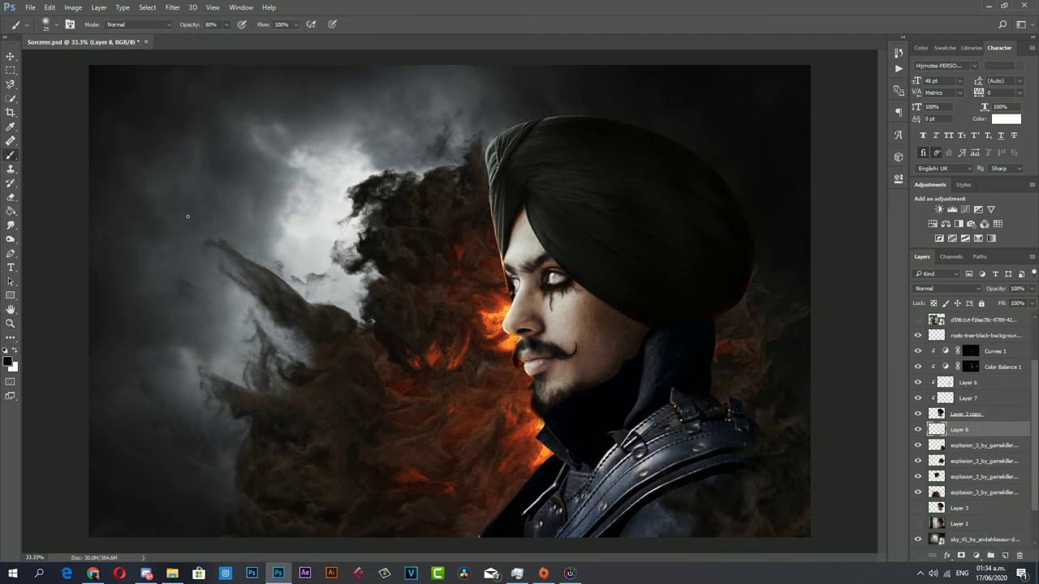
Paint faint black on Layer 8 with a 0%-hardness, ~1011 px brush at 16% opacity.
{"action": "right_click", "coordinate": [469, 260]}
{"action": "left_click_drag", "start_coordinate": [572, 286], "coordinate": [577, 287]}
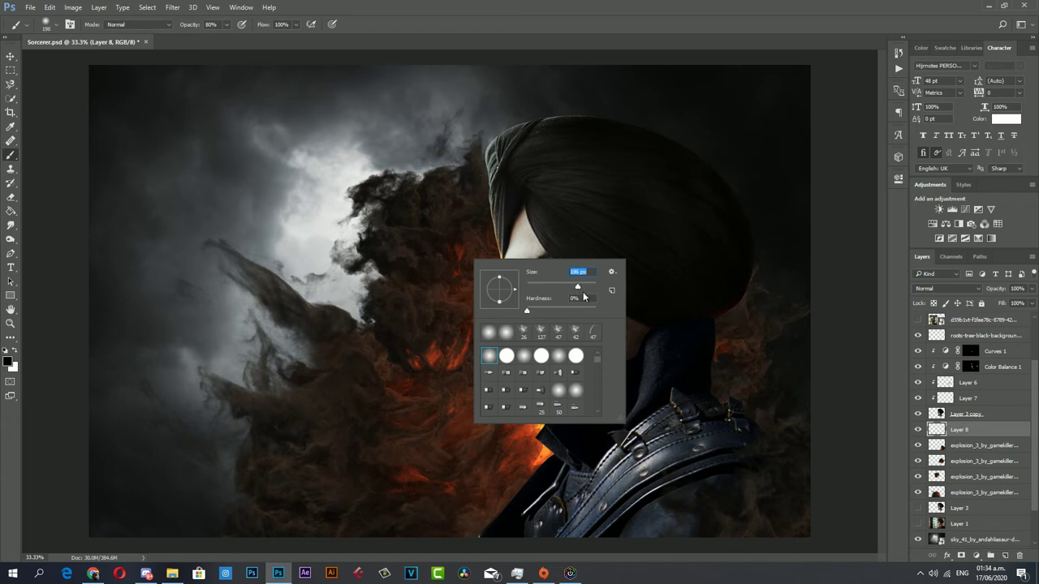
{"action": "left_click", "coordinate": [225, 24]}
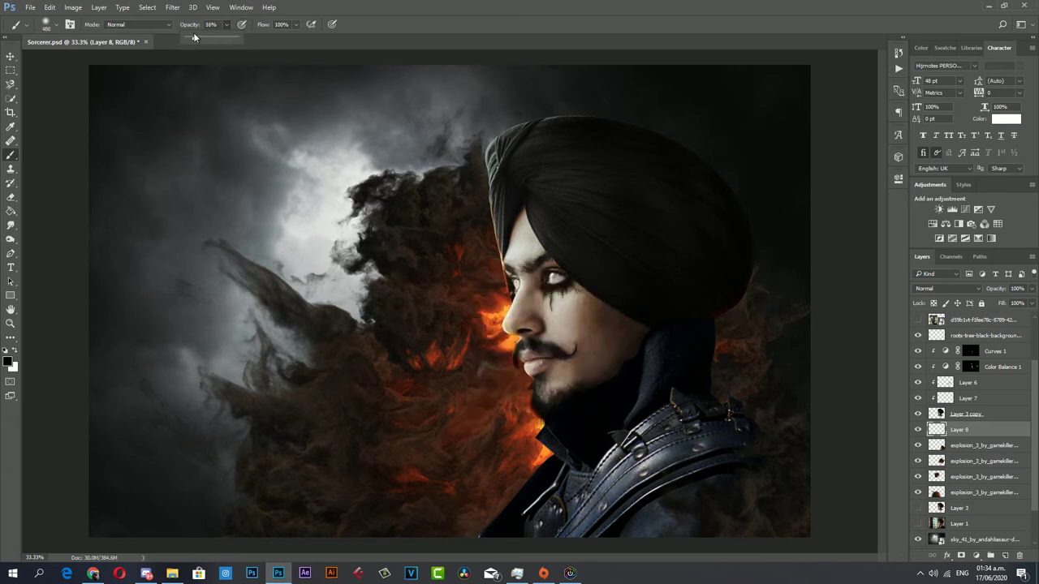
{"action": "right_click", "coordinate": [620, 258]}
{"action": "left_click_drag", "start_coordinate": [650, 258], "coordinate": [656, 258]}
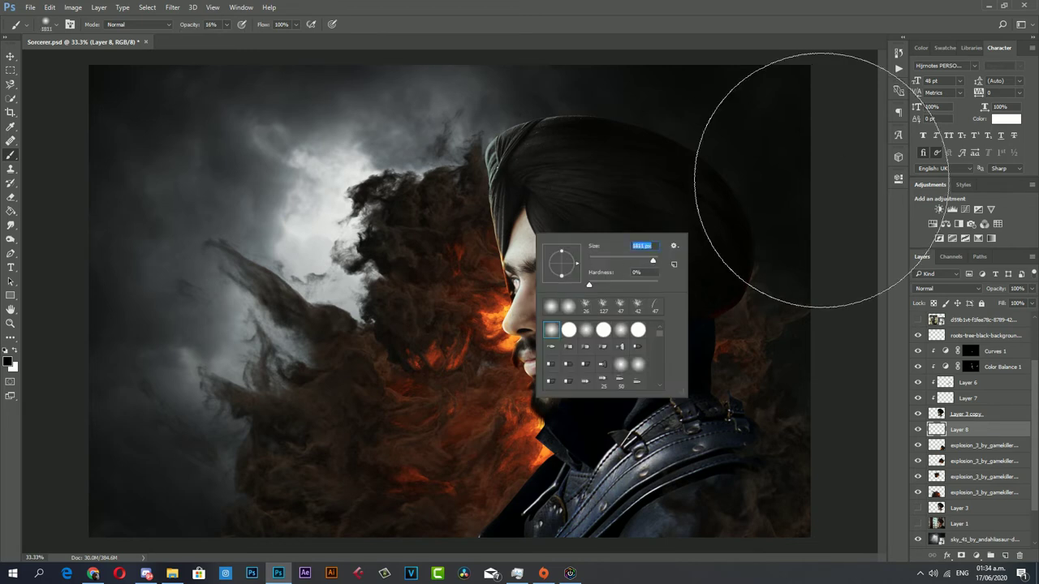
{"action": "key", "text": "Return"}
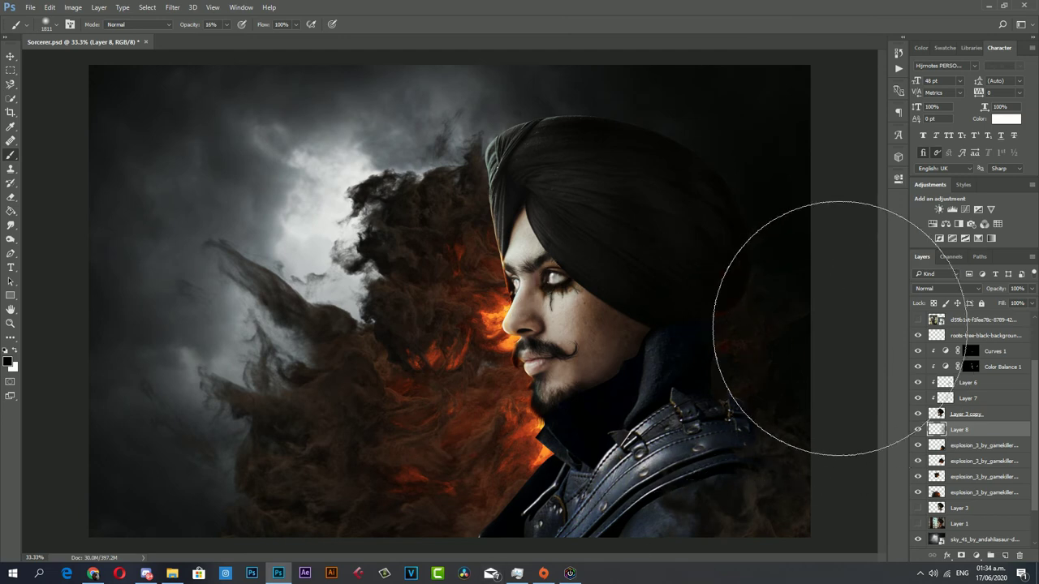
{"action": "key", "text": "z"}
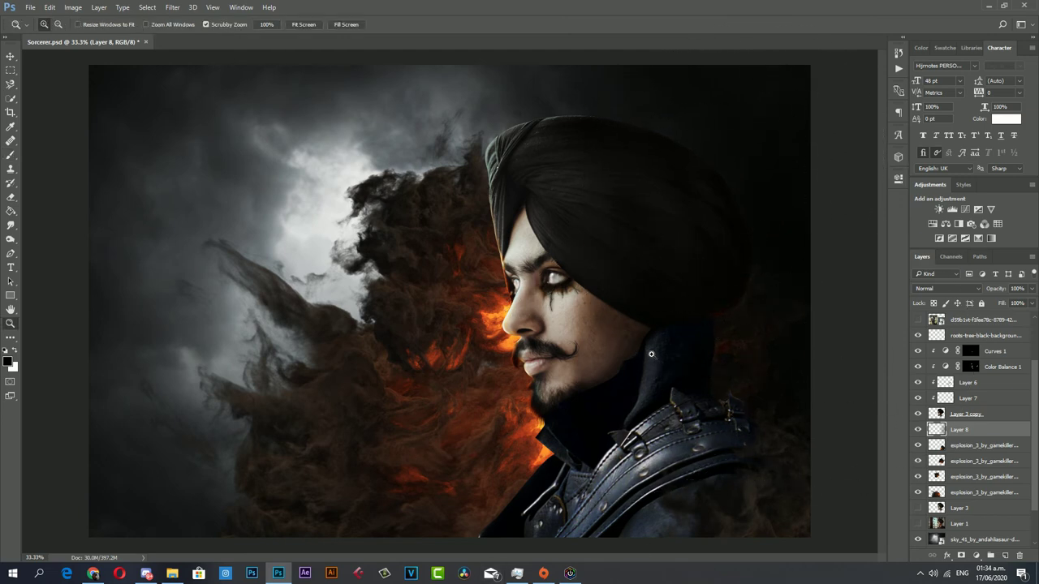
Create Layer 9 above the top explosion layer and darken the lower-right corner softly.
{"action": "scroll", "coordinate": [1004, 368], "scroll_direction": "up", "scroll_amount": 2}
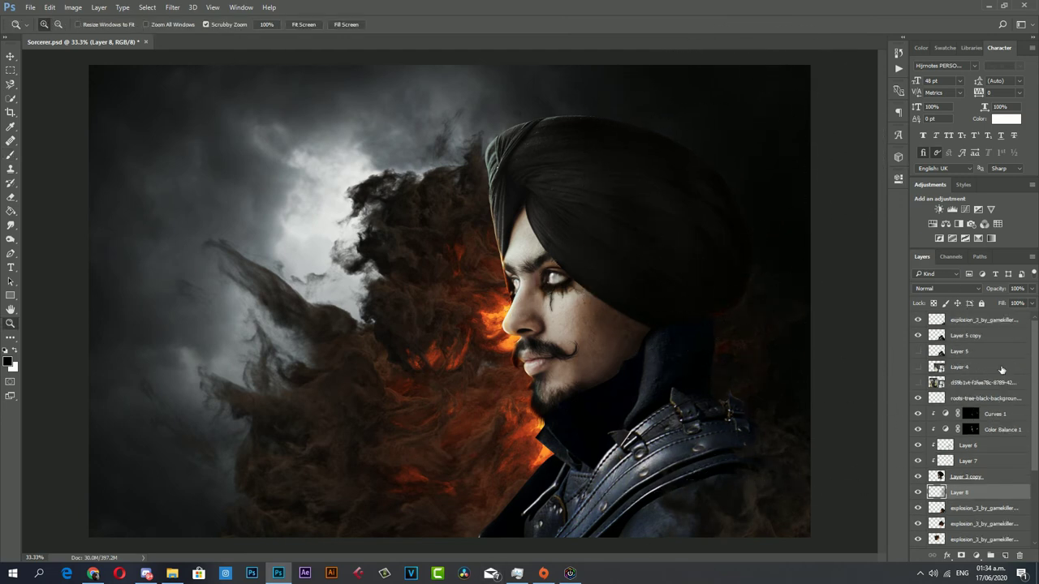
{"action": "left_click", "coordinate": [1007, 322]}
{"action": "left_click", "coordinate": [10, 154]}
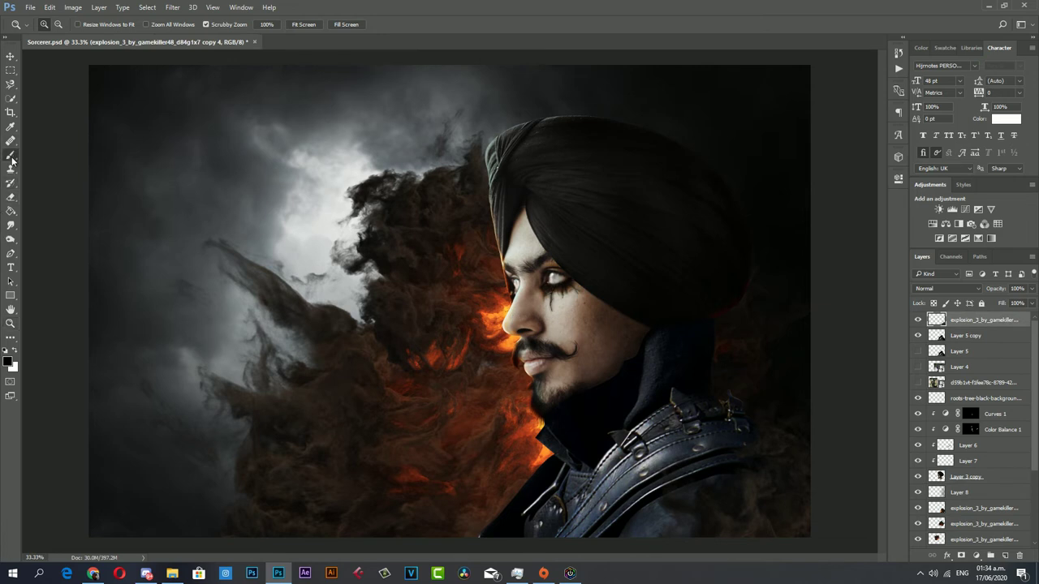
{"action": "left_click", "coordinate": [1003, 556]}
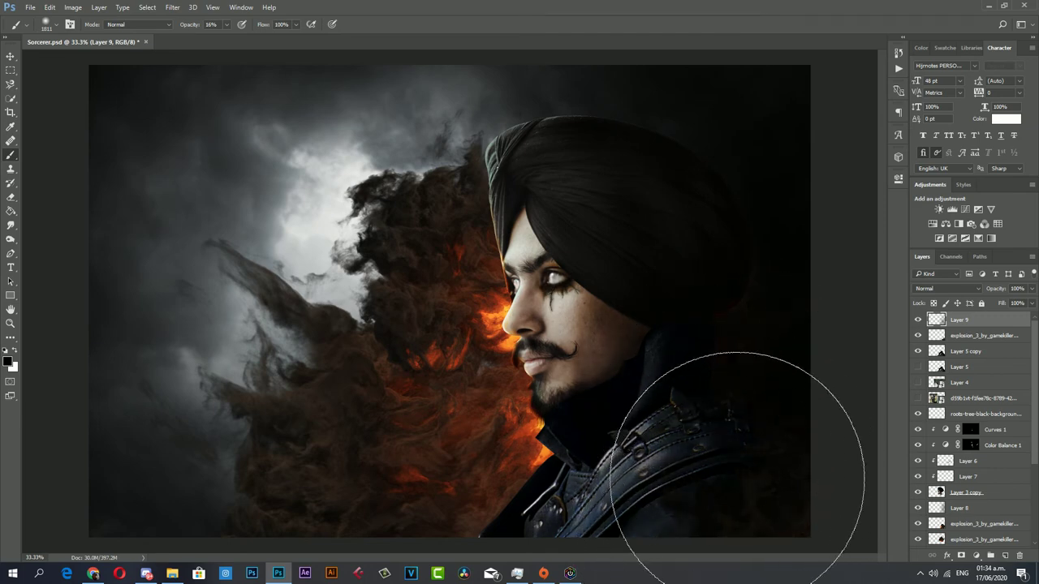
{"action": "left_click", "coordinate": [969, 444]}
{"action": "key", "text": "z"}
{"action": "left_click", "coordinate": [971, 354]}
Add a Color Balance layer clipped to Layer 5 copy with Cyan-Red +90 and Yellow-Blue −93.
{"action": "left_click", "coordinate": [918, 350]}
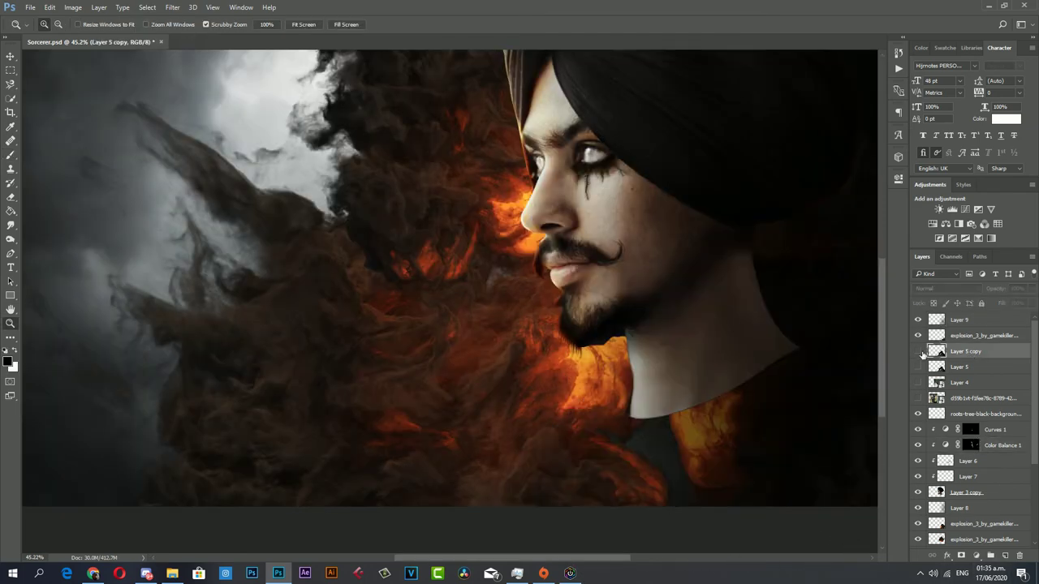
{"action": "left_click", "coordinate": [918, 350]}
{"action": "left_click_drag", "start_coordinate": [603, 441], "coordinate": [582, 433]}
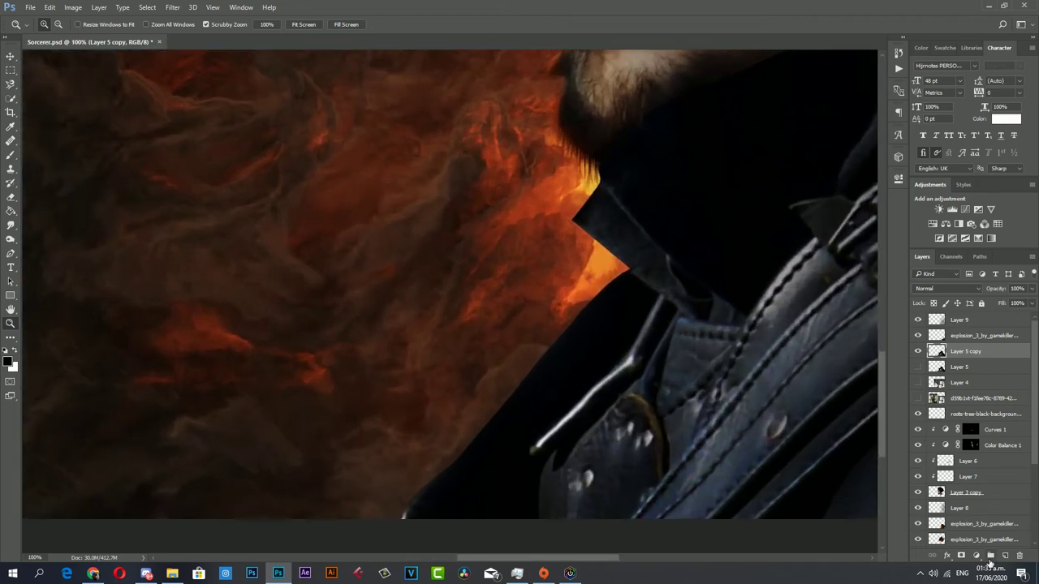
{"action": "left_click", "coordinate": [982, 558]}
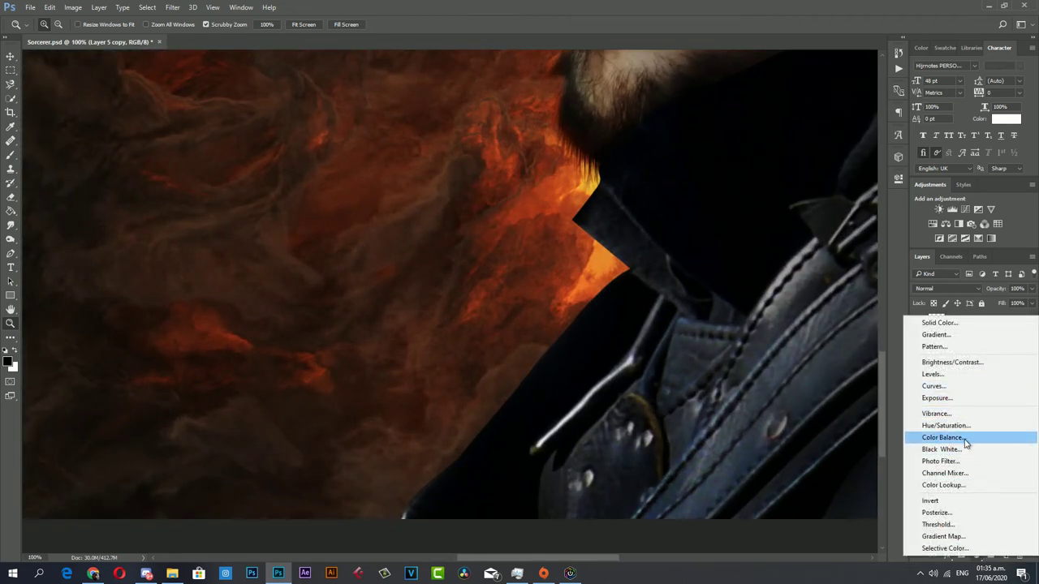
{"action": "left_click", "coordinate": [965, 439]}
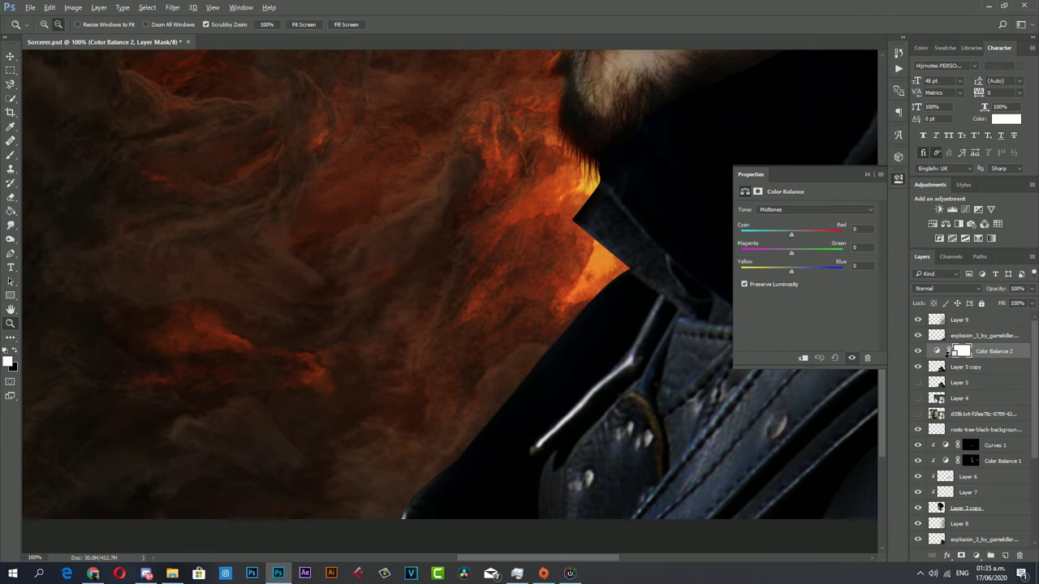
{"action": "left_click", "coordinate": [946, 358], "text": "alt"}
{"action": "left_click_drag", "start_coordinate": [792, 269], "coordinate": [746, 272]}
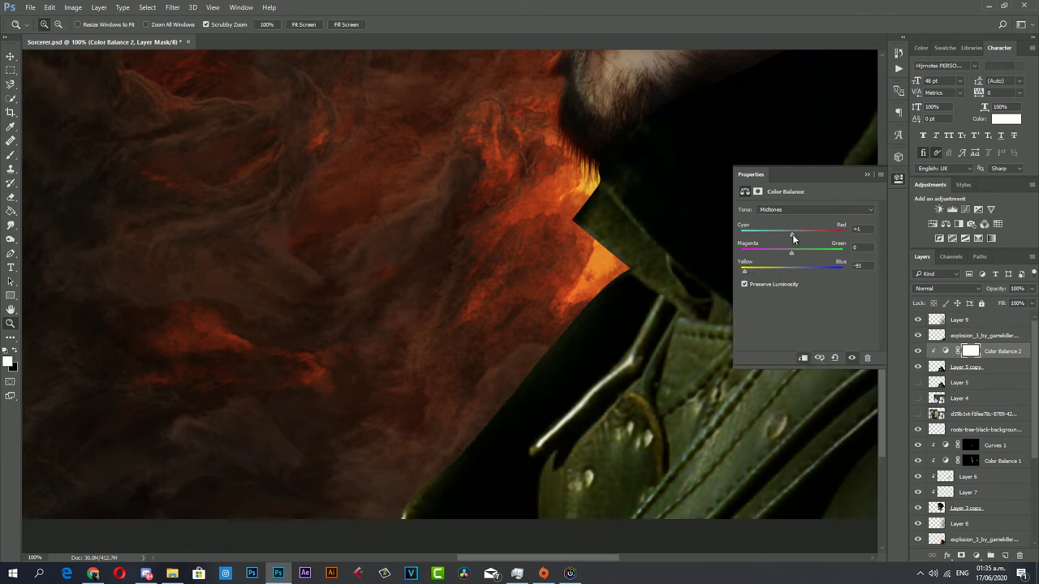
{"action": "left_click", "coordinate": [899, 179]}
Invert the Color Balance 2 mask and set a soft 31 px brush at 41% opacity.
{"action": "key", "text": "ctrl+i"}
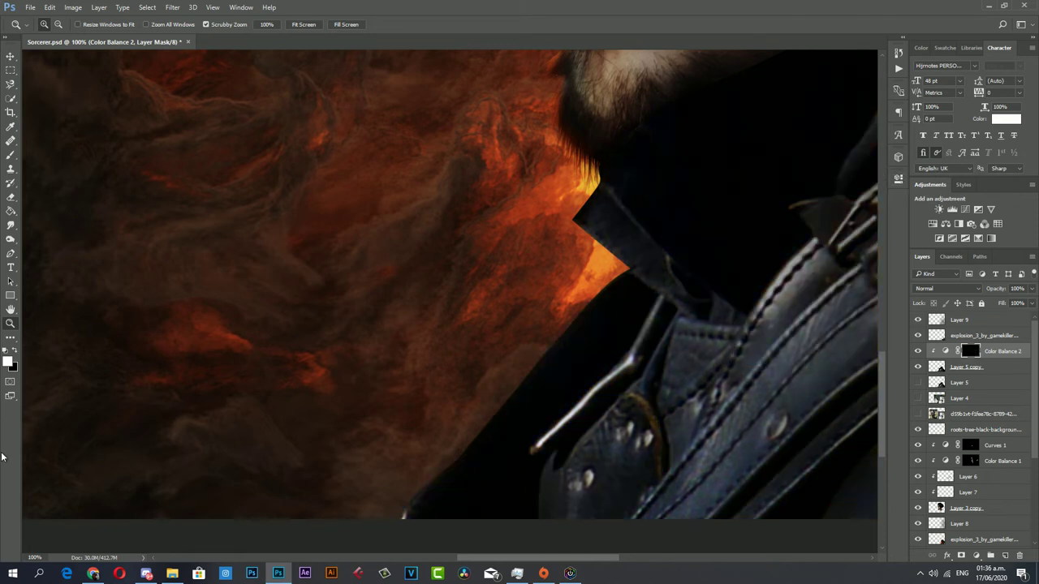
{"action": "left_click", "coordinate": [11, 155]}
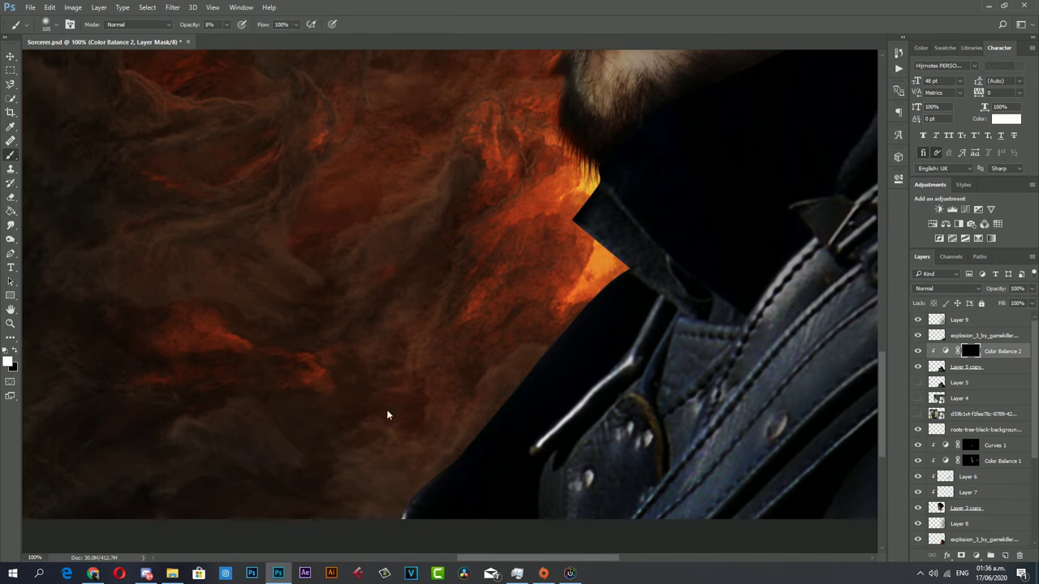
{"action": "right_click", "coordinate": [484, 374]}
{"action": "left_click", "coordinate": [534, 368]}
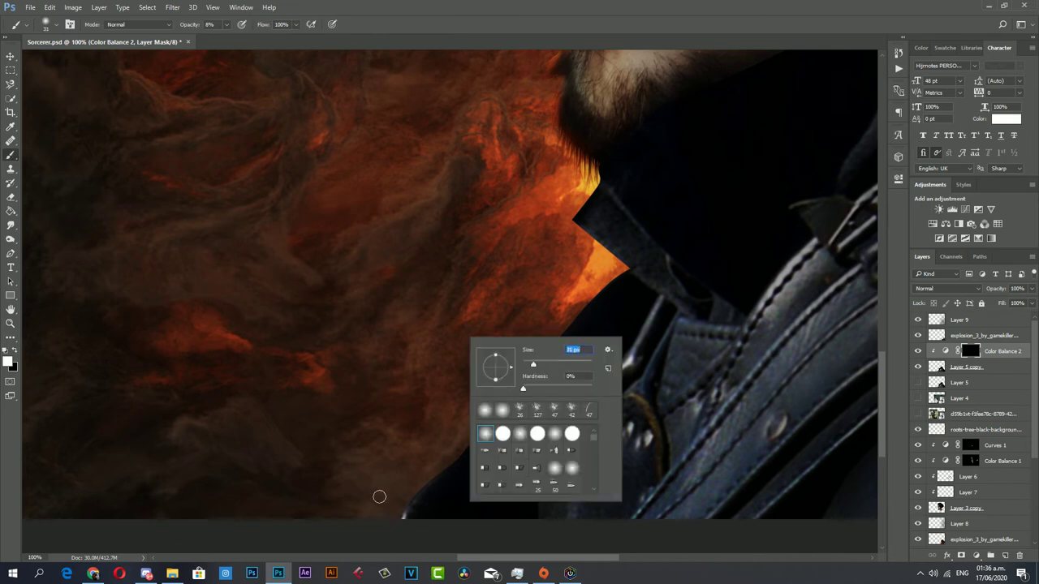
{"action": "left_click", "coordinate": [391, 520]}
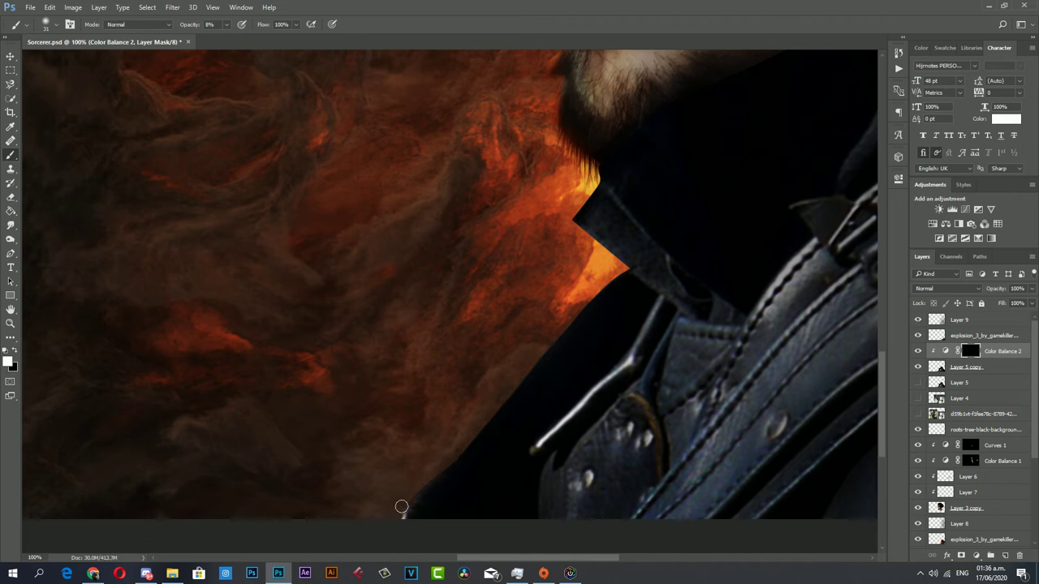
{"action": "left_click", "coordinate": [228, 24]}
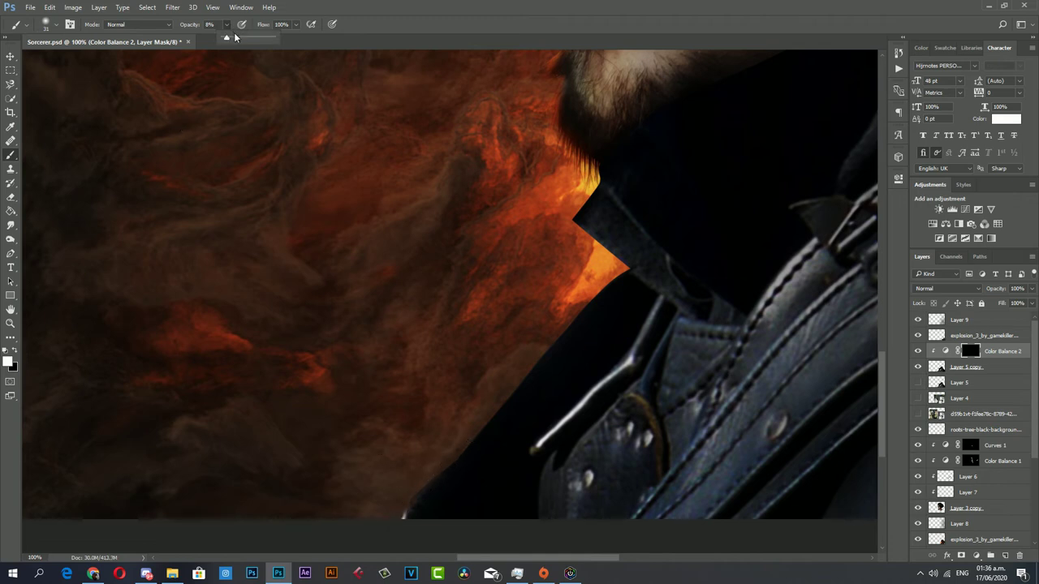
{"action": "left_click", "coordinate": [397, 512]}
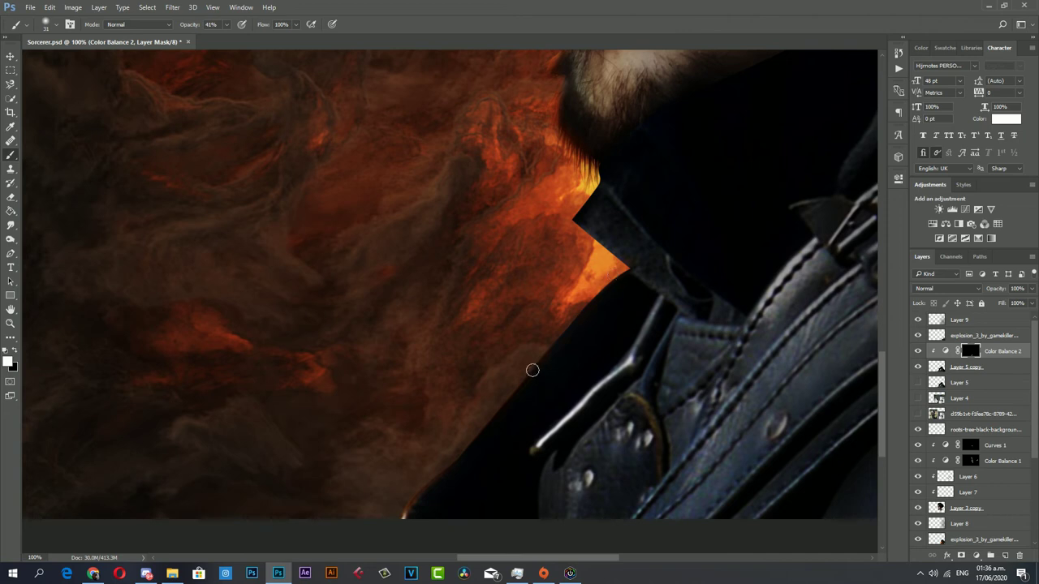
Paint warm tint onto the armour collar where it meets the orange smoke.
{"action": "scroll", "coordinate": [517, 382], "scroll_direction": "up", "scroll_amount": 2}
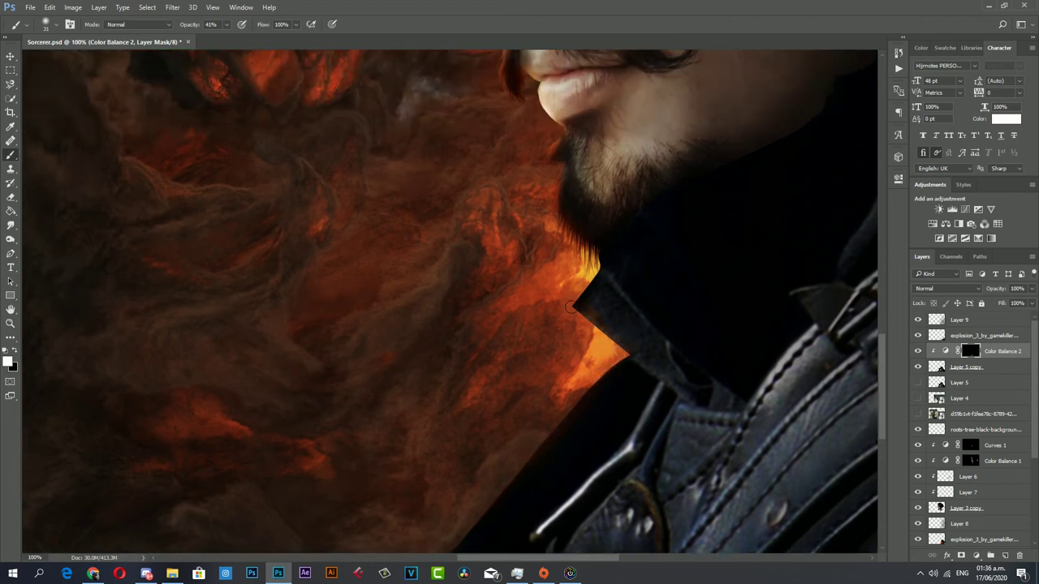
{"action": "scroll", "coordinate": [552, 355], "scroll_direction": "up", "scroll_amount": 1}
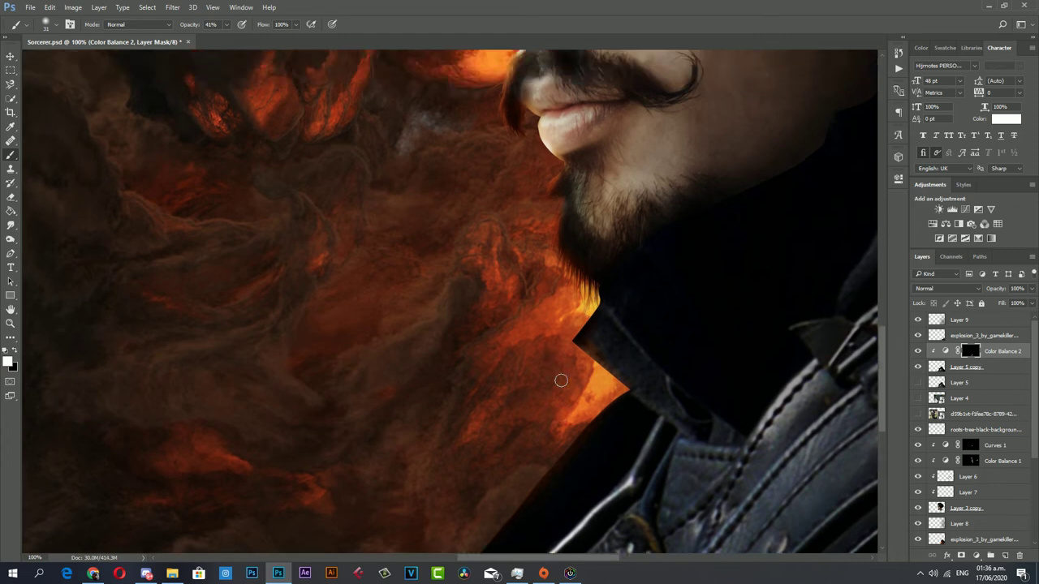
{"action": "scroll", "coordinate": [561, 378], "scroll_direction": "down", "scroll_amount": 3}
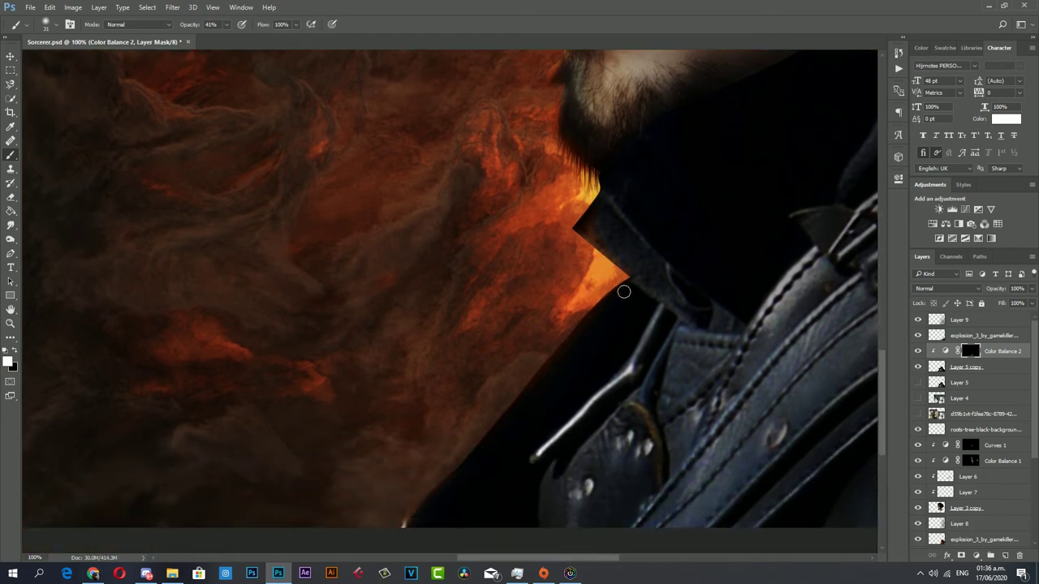
{"action": "scroll", "coordinate": [509, 454], "scroll_direction": "up", "scroll_amount": 1}
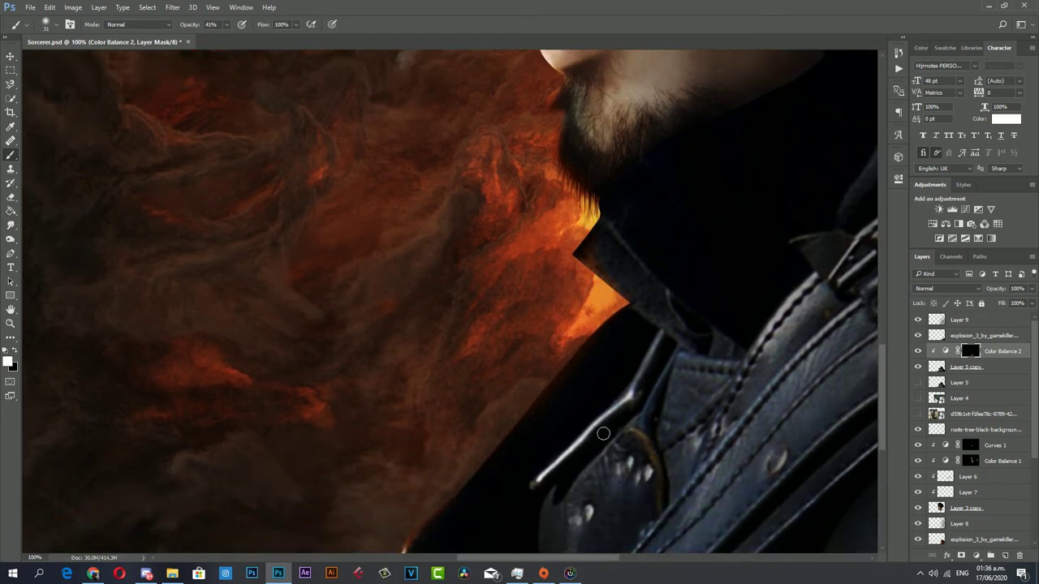
{"action": "scroll", "coordinate": [600, 431], "scroll_direction": "down", "scroll_amount": 2}
{"action": "left_click_drag", "start_coordinate": [572, 558], "coordinate": [622, 558]}
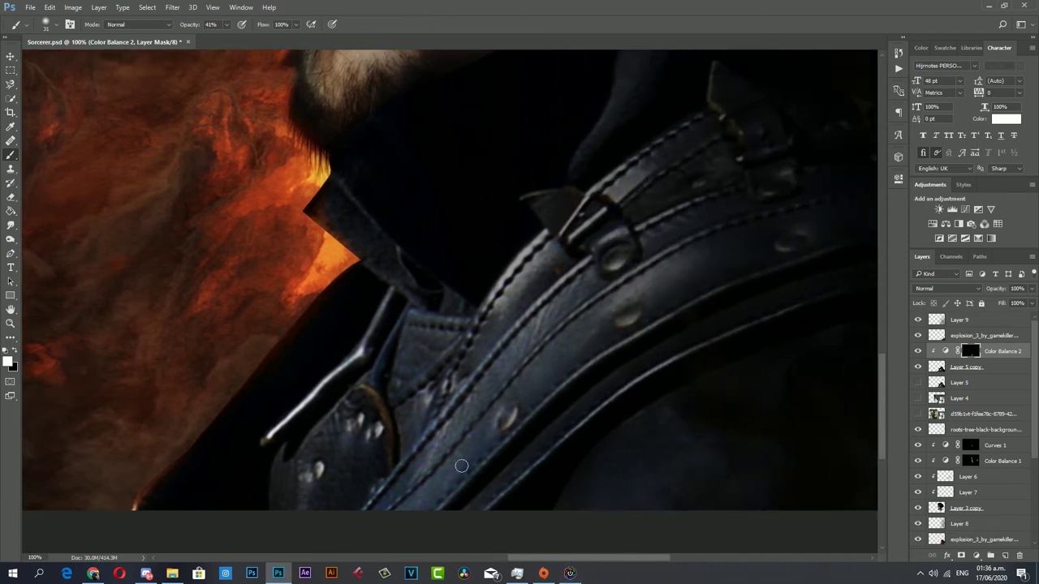
{"action": "scroll", "coordinate": [475, 370], "scroll_direction": "up", "scroll_amount": 2}
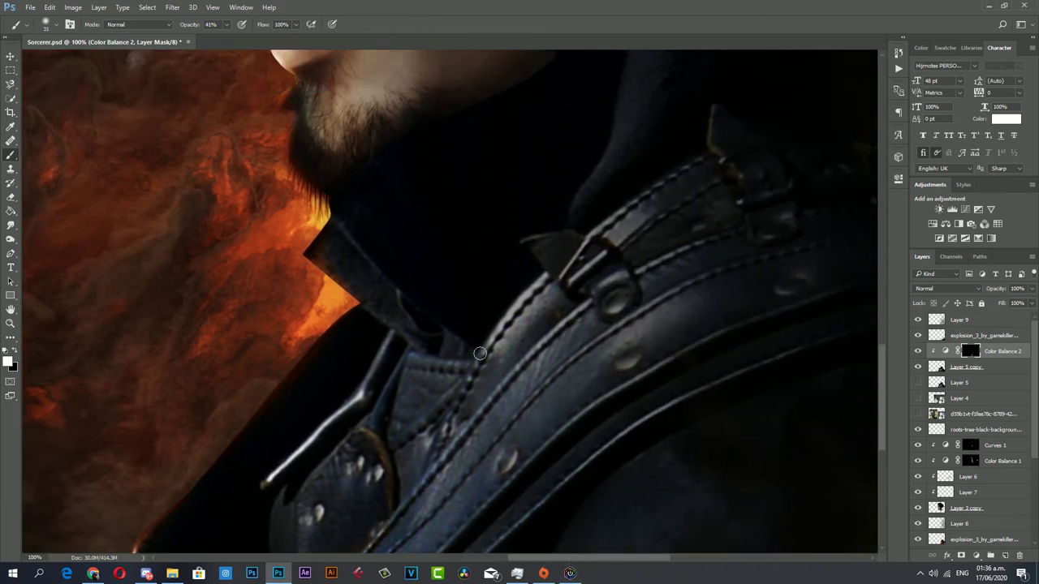
{"action": "scroll", "coordinate": [410, 382], "scroll_direction": "up", "scroll_amount": 2}
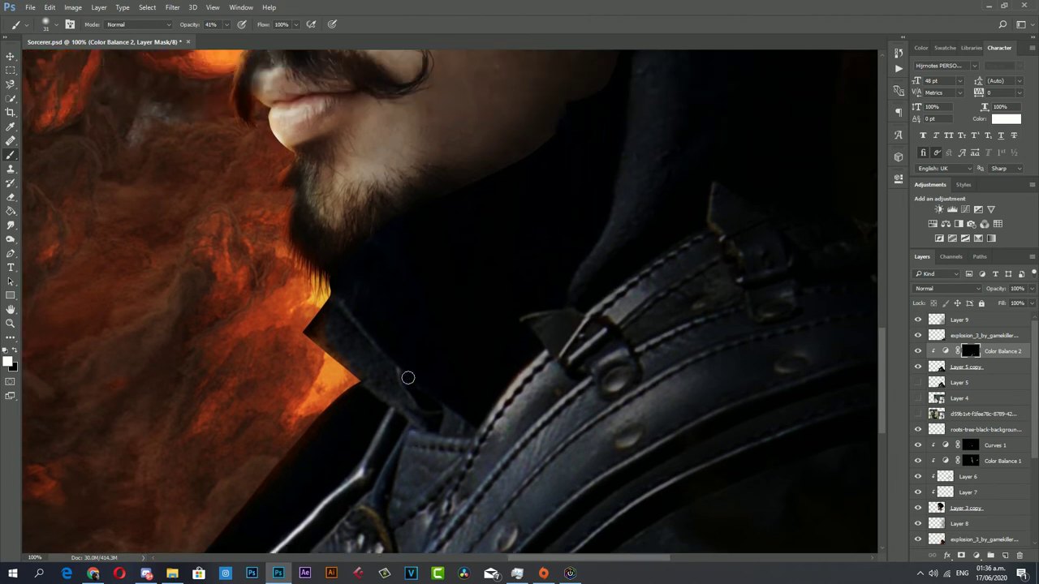
{"action": "scroll", "coordinate": [405, 375], "scroll_direction": "up", "scroll_amount": 1}
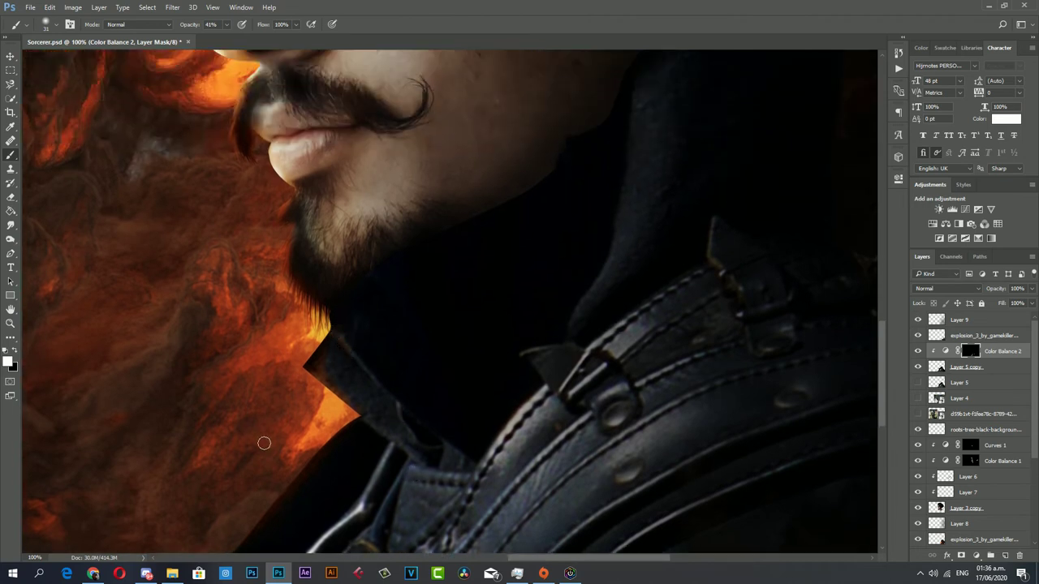
{"action": "scroll", "coordinate": [272, 430], "scroll_direction": "up", "scroll_amount": 1}
{"action": "scroll", "coordinate": [487, 324], "scroll_direction": "down", "scroll_amount": 3}
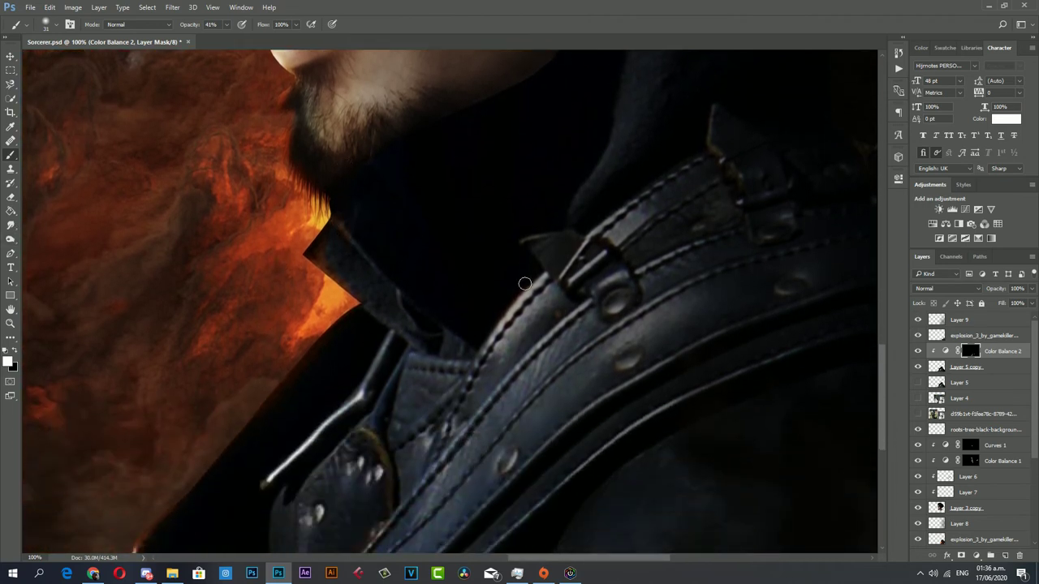
{"action": "key", "text": "z"}
{"action": "left_click_drag", "start_coordinate": [525, 284], "coordinate": [352, 313]}
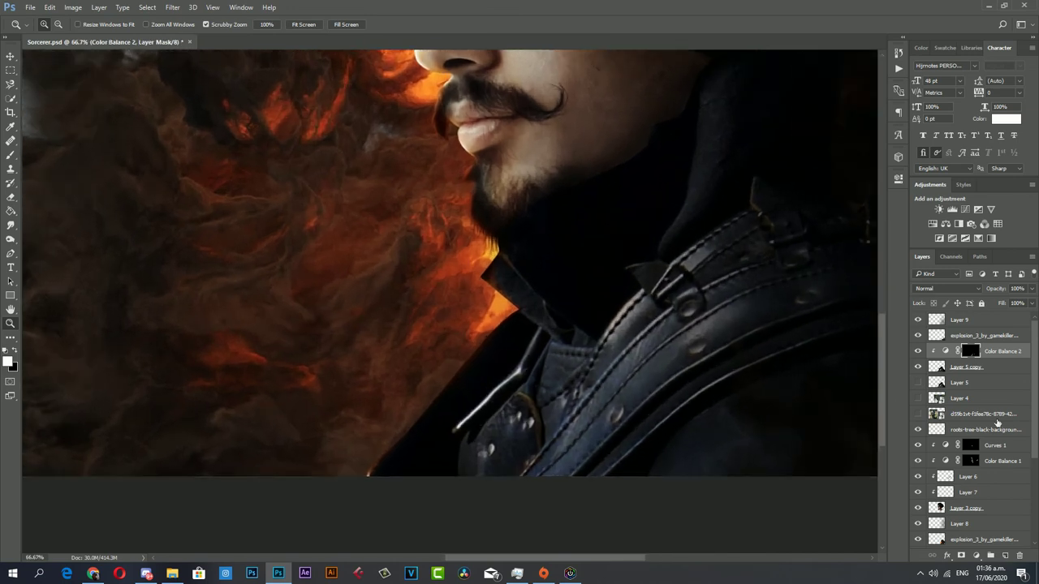
Add a Curves 2 layer with the curve and shadows pulled sharply up, then invert its mask to black.
{"action": "left_click", "coordinate": [976, 555]}
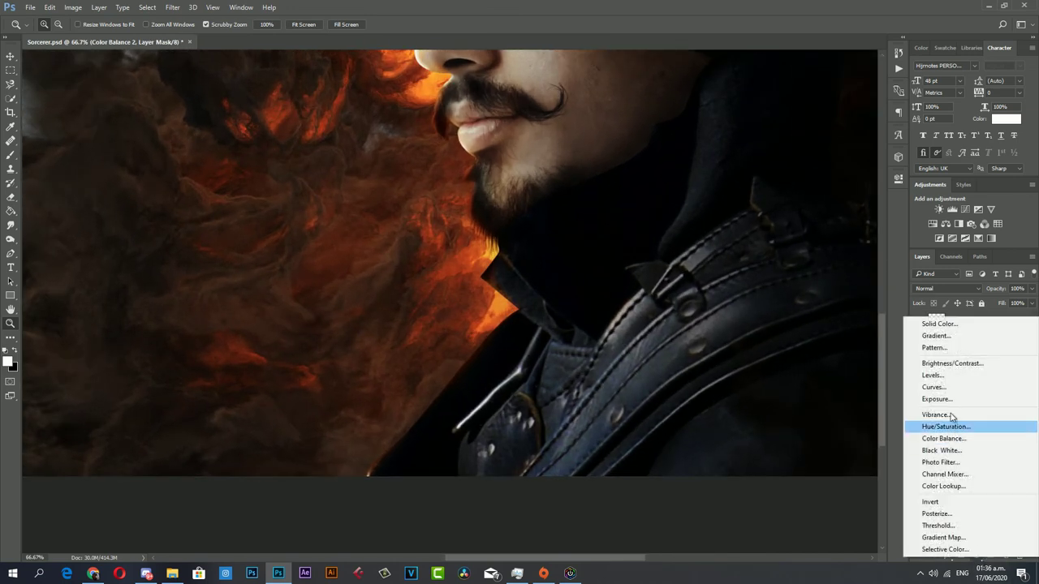
{"action": "left_click", "coordinate": [934, 387]}
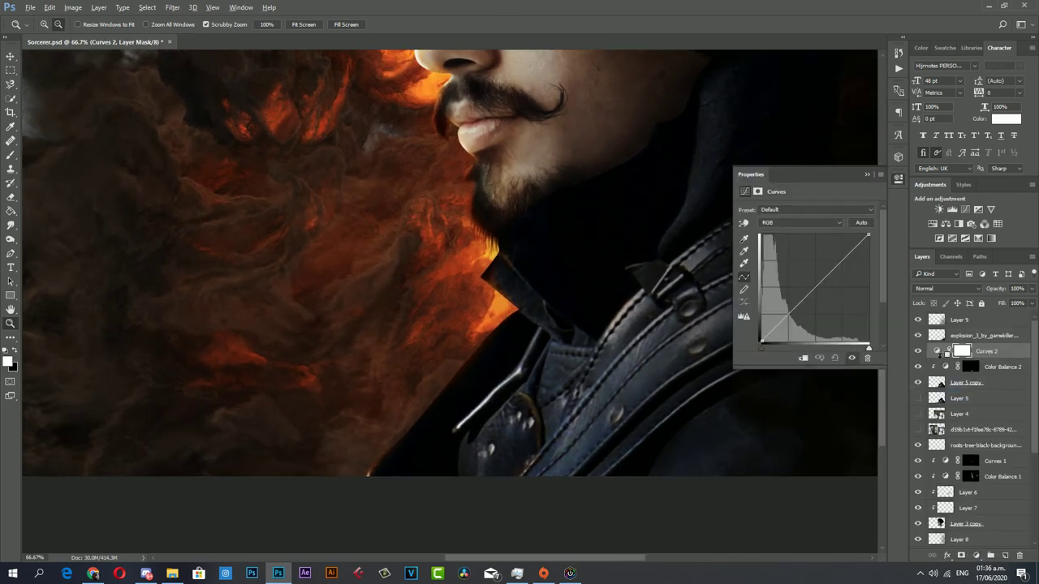
{"action": "mouse_move", "coordinate": [795, 309]}
{"action": "left_mouse_down"}
{"action": "mouse_move", "coordinate": [795, 274]}
{"action": "mouse_move", "coordinate": [764, 236]}
{"action": "left_mouse_up"}
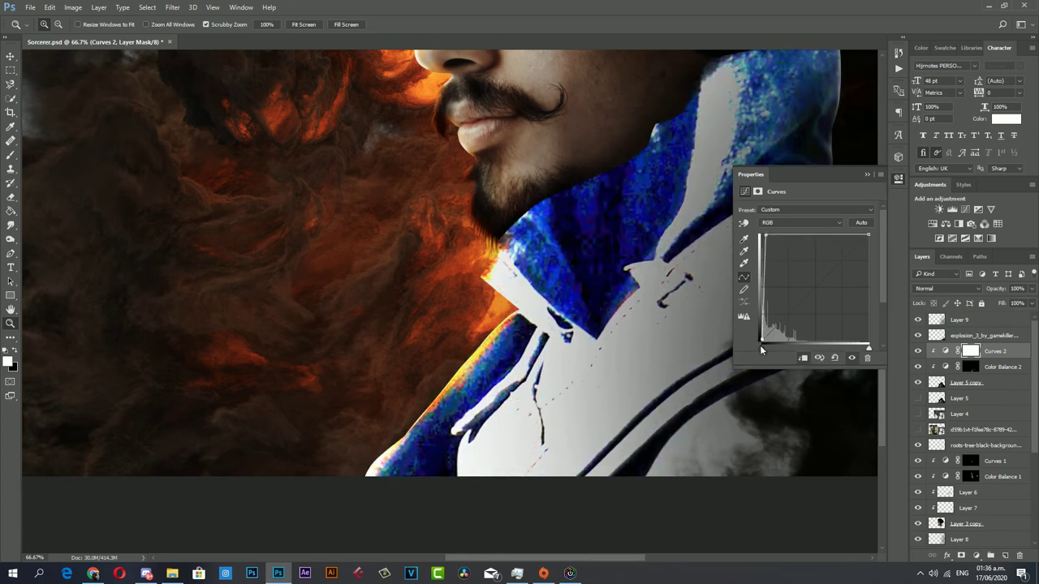
{"action": "left_click_drag", "start_coordinate": [762, 339], "coordinate": [761, 261]}
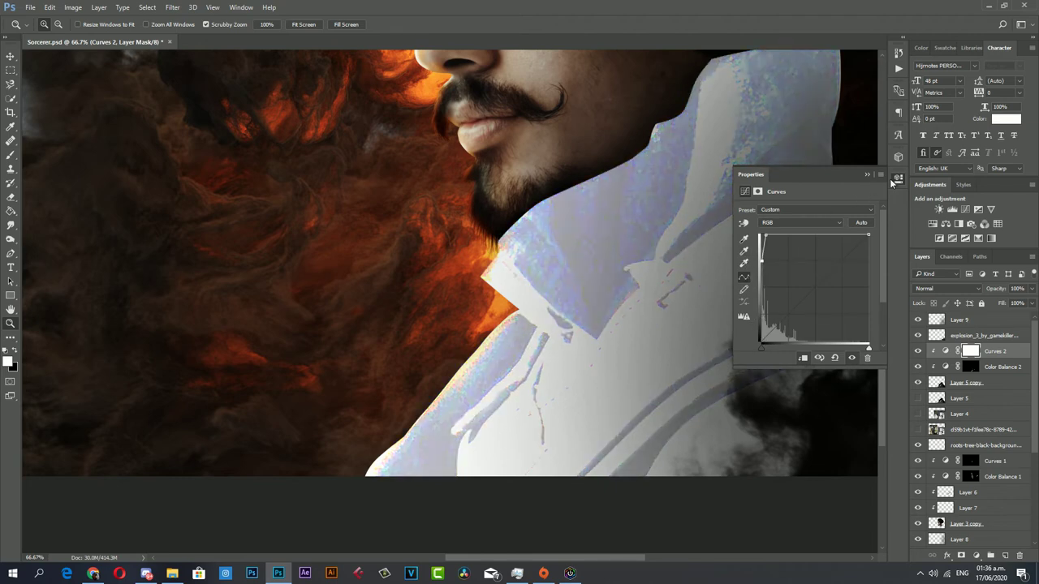
{"action": "left_click", "coordinate": [894, 181]}
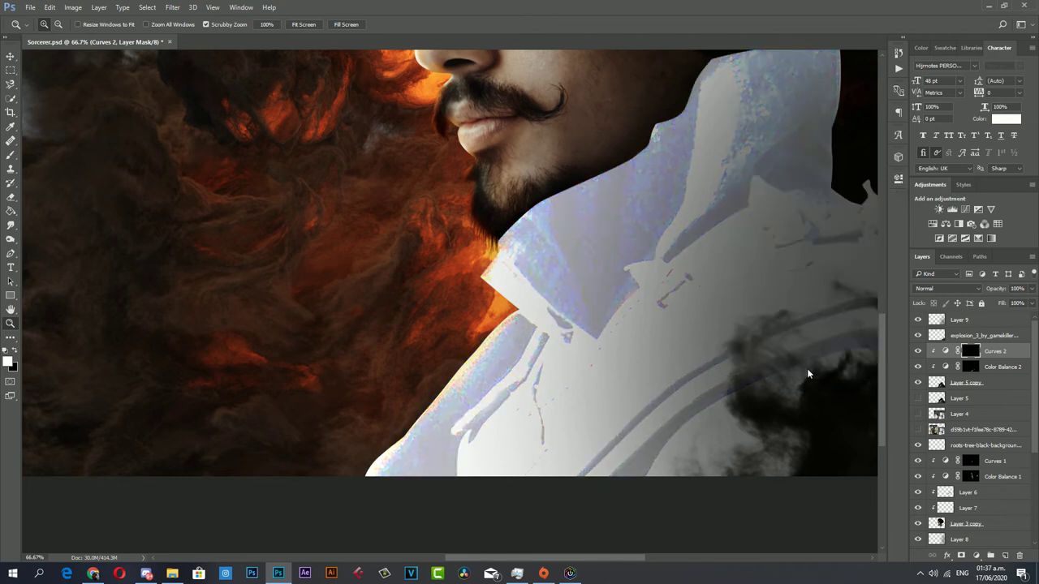
{"action": "left_click", "coordinate": [11, 154]}
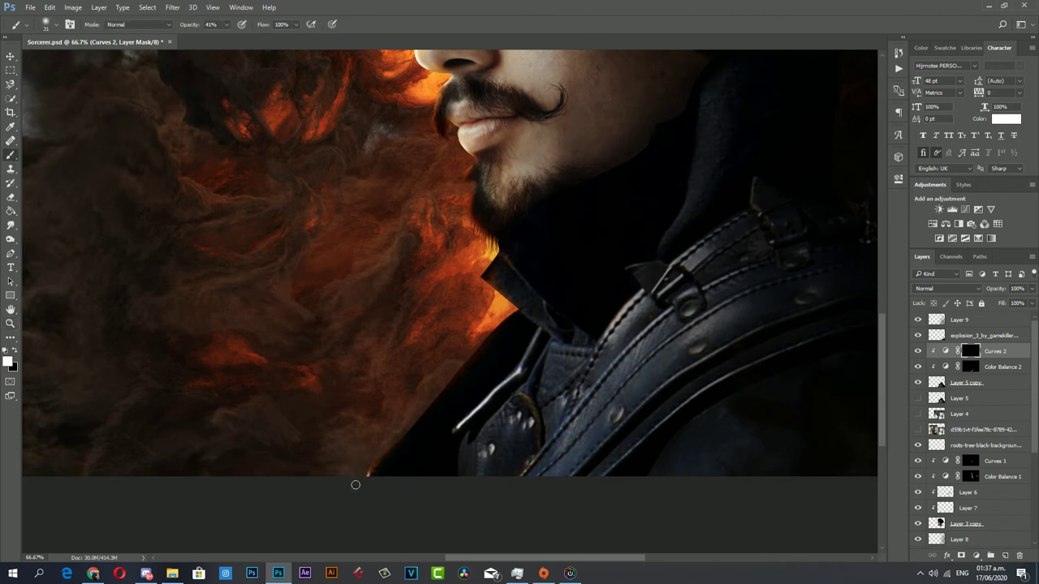
Paint faint light onto the jacket edge at 15% brush opacity and move Color Balance 2 above Curves 2.
{"action": "left_click", "coordinate": [227, 26]}
{"action": "left_click", "coordinate": [369, 467]}
{"action": "left_click_drag", "start_coordinate": [452, 379], "coordinate": [497, 327]}
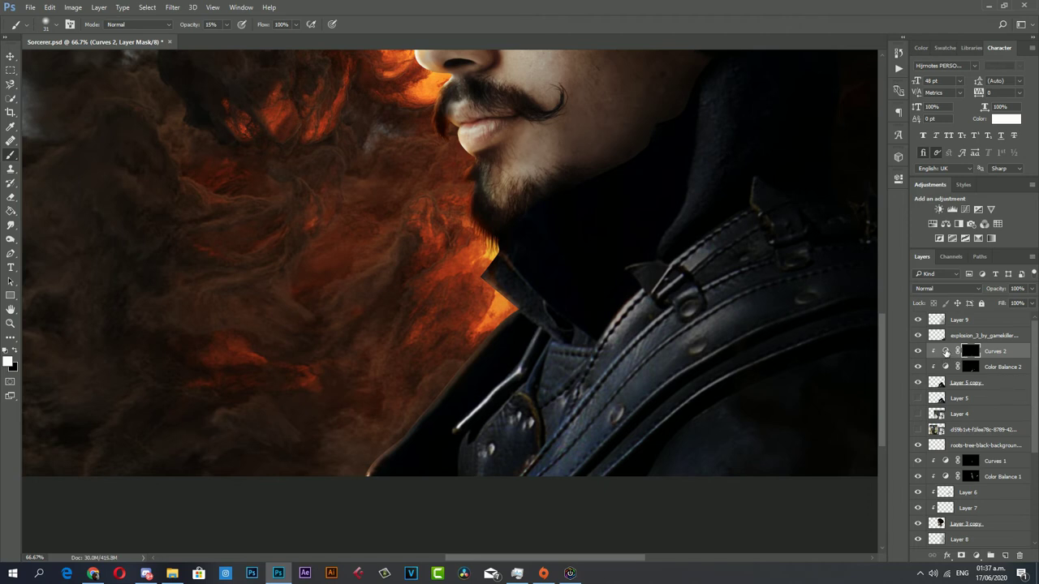
{"action": "left_click_drag", "start_coordinate": [946, 366], "coordinate": [947, 345]}
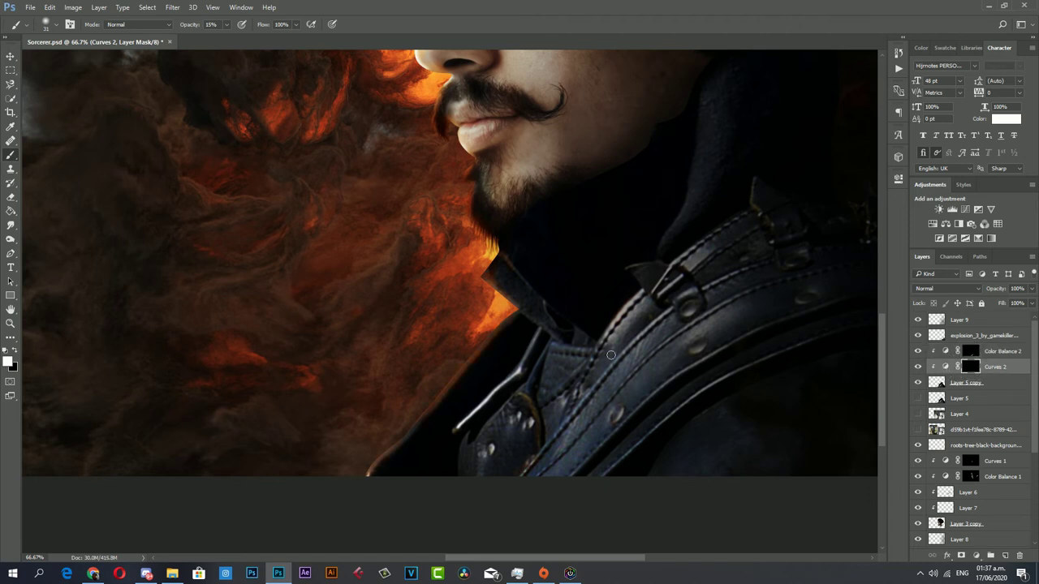
Enlarge the brush to 75 px.
{"action": "left_click", "coordinate": [225, 25]}
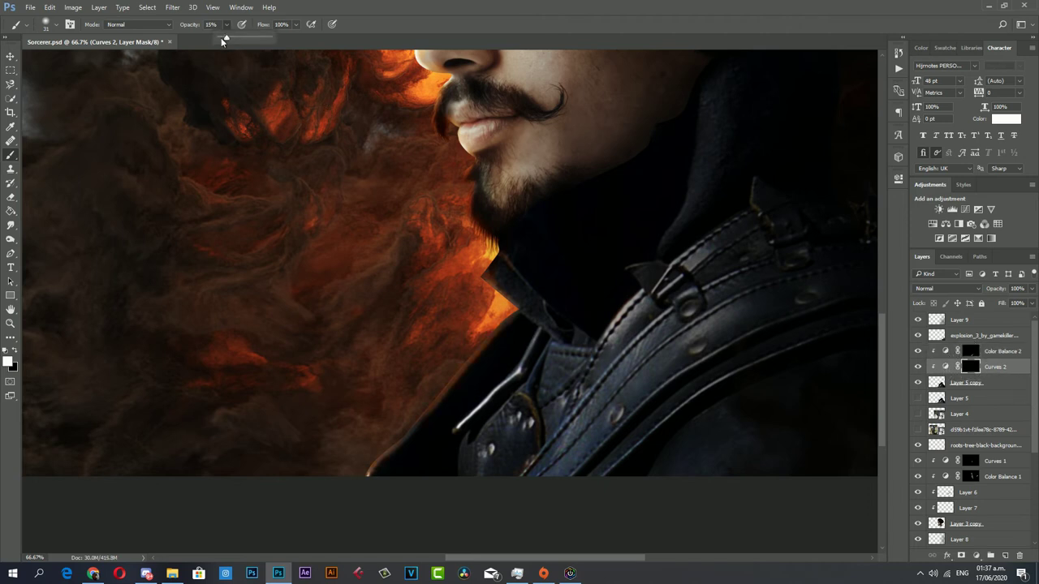
{"action": "right_click", "coordinate": [585, 374]}
{"action": "left_click_drag", "start_coordinate": [588, 390], "coordinate": [595, 390]}
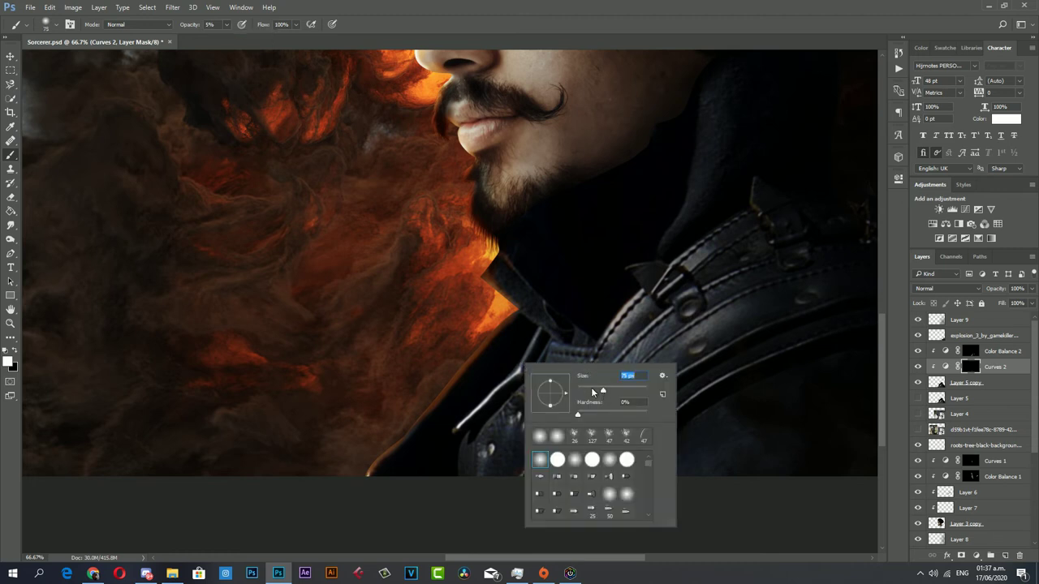
{"action": "left_click", "coordinate": [369, 469]}
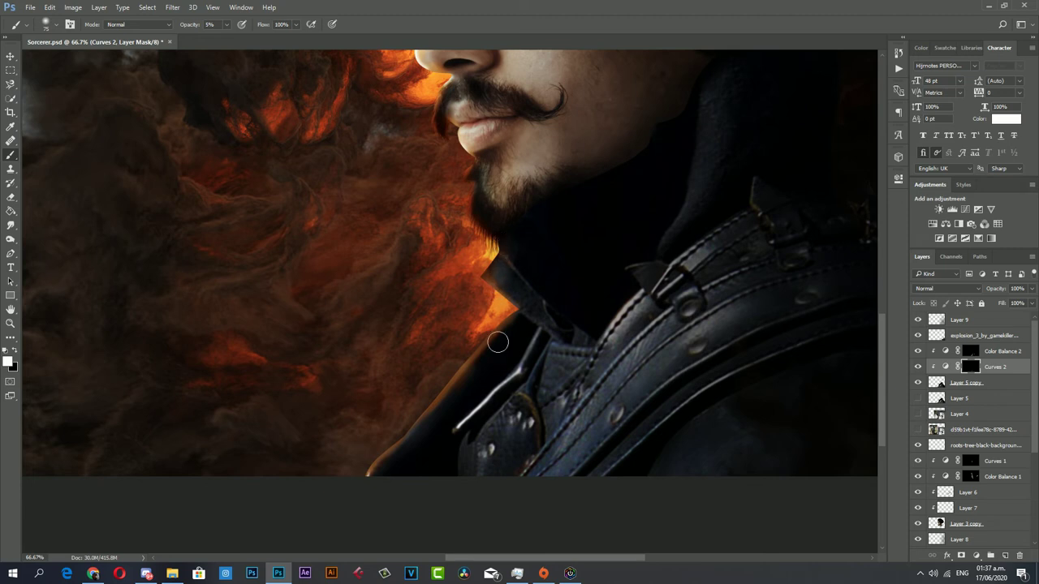
Lower the Curves 2 layer to 46% opacity and drag in the fire_stock_07 image.
{"action": "left_click", "coordinate": [1031, 290]}
{"action": "left_click_drag", "start_coordinate": [1008, 305], "coordinate": [1003, 304]}
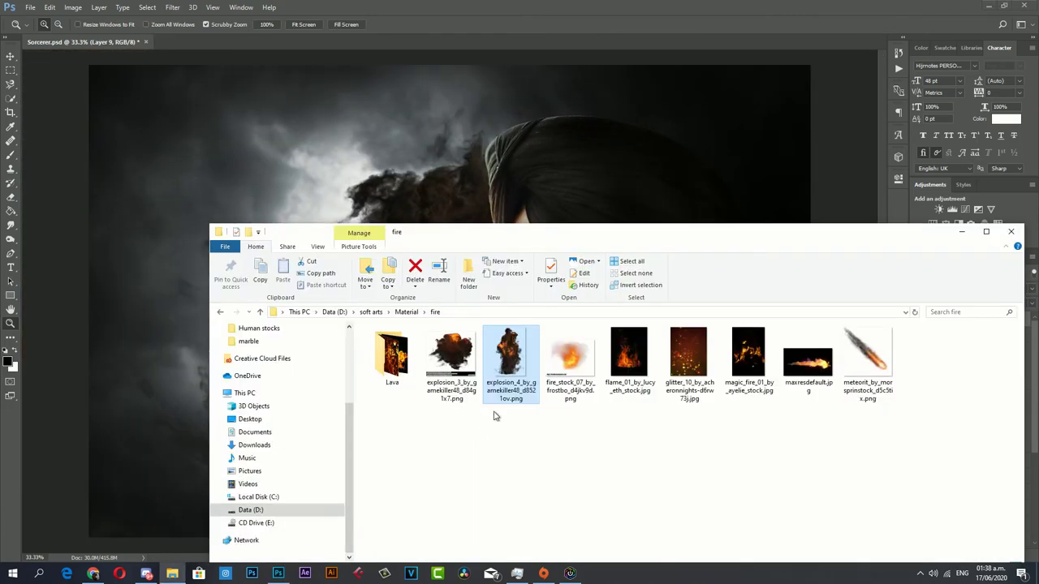
{"action": "mouse_move", "coordinate": [565, 381]}
{"action": "left_mouse_down"}
{"action": "mouse_move", "coordinate": [494, 370]}
{"action": "mouse_move", "coordinate": [511, 447]}
{"action": "left_mouse_up"}
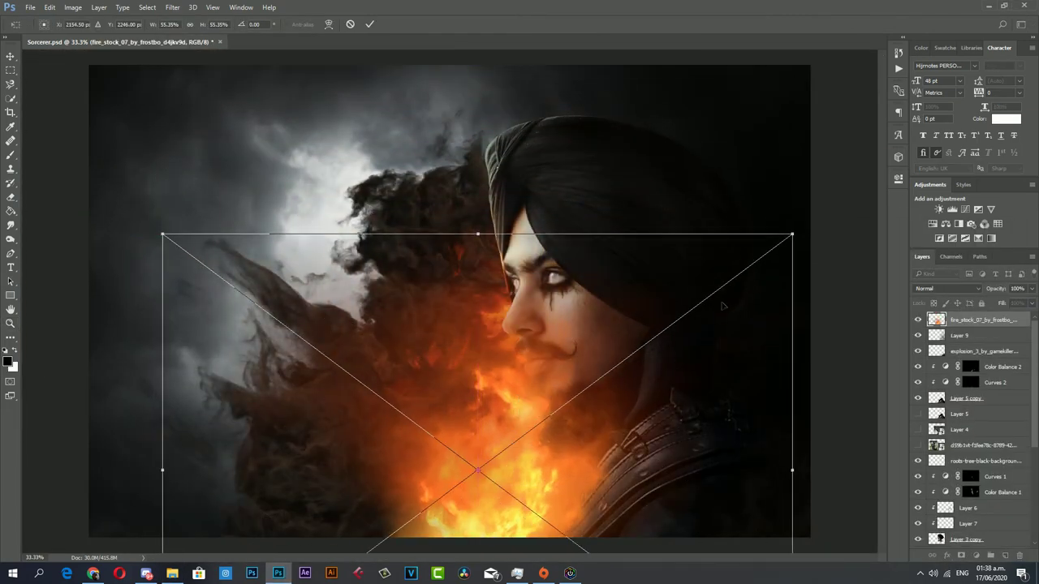
Shrink the fire_stock_07 image to about a third and place it near the lower centre.
{"action": "left_click_drag", "start_coordinate": [791, 235], "coordinate": [540, 425]}
{"action": "mouse_move", "coordinate": [400, 492]}
{"action": "left_mouse_down"}
{"action": "mouse_move", "coordinate": [456, 492]}
{"action": "mouse_move", "coordinate": [440, 496]}
{"action": "left_mouse_up"}
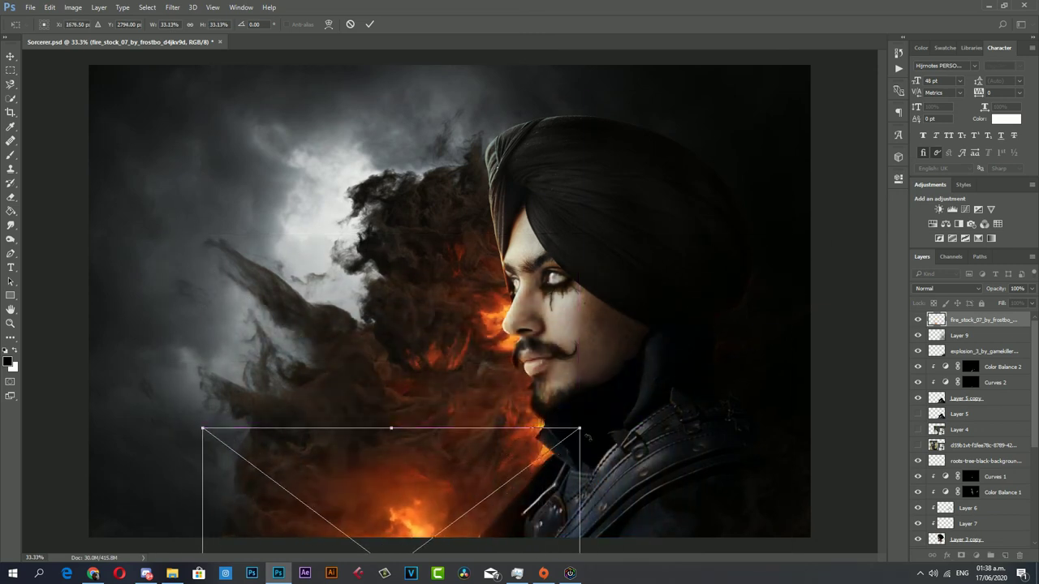
{"action": "left_click_drag", "start_coordinate": [580, 426], "coordinate": [587, 422]}
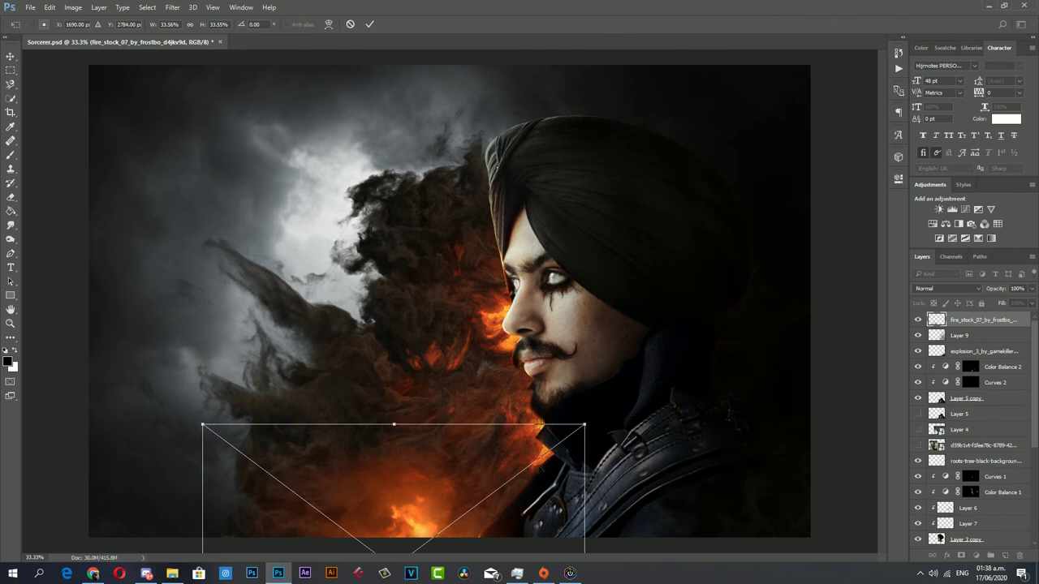
{"action": "mouse_move", "coordinate": [409, 487]}
{"action": "left_mouse_down"}
{"action": "mouse_move", "coordinate": [437, 489]}
{"action": "mouse_move", "coordinate": [428, 485]}
{"action": "mouse_move", "coordinate": [478, 360]}
{"action": "left_mouse_up"}
{"action": "key", "text": "Return"}
{"action": "key", "text": "z"}
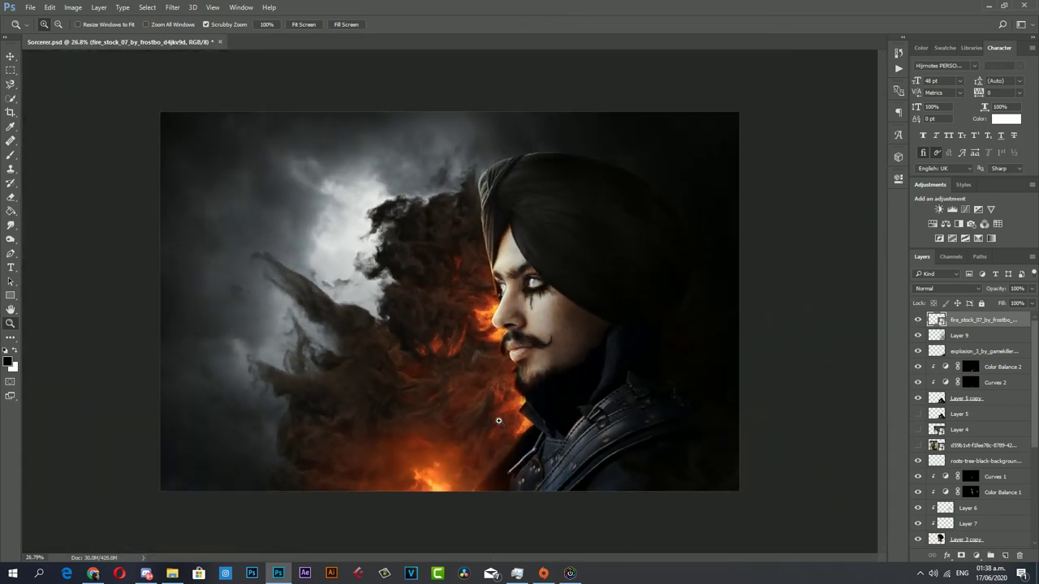
{"action": "left_click_drag", "start_coordinate": [499, 420], "coordinate": [311, 388]}
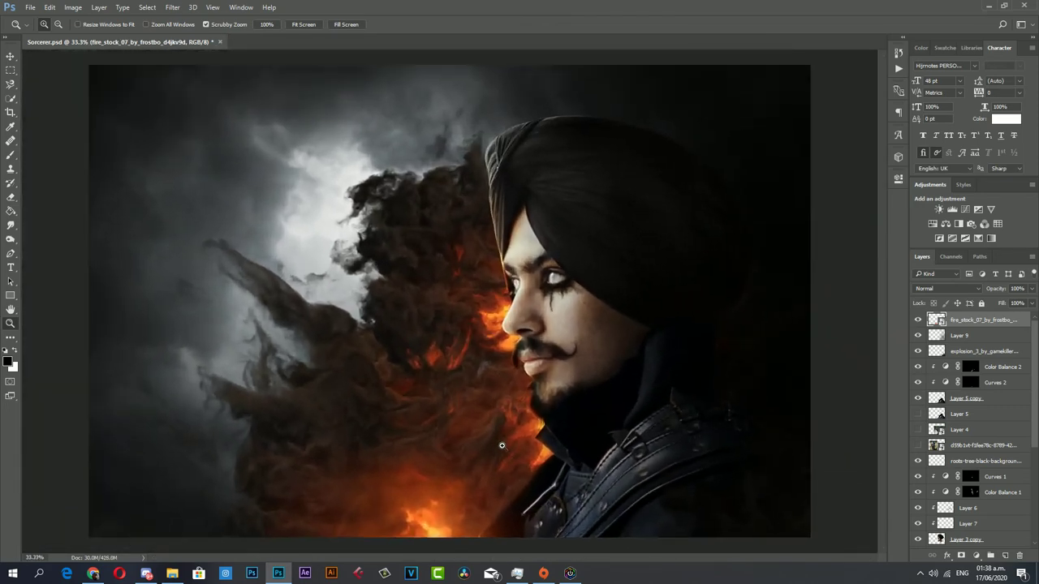
{"action": "scroll", "coordinate": [374, 346], "scroll_direction": "down", "scroll_amount": 2}
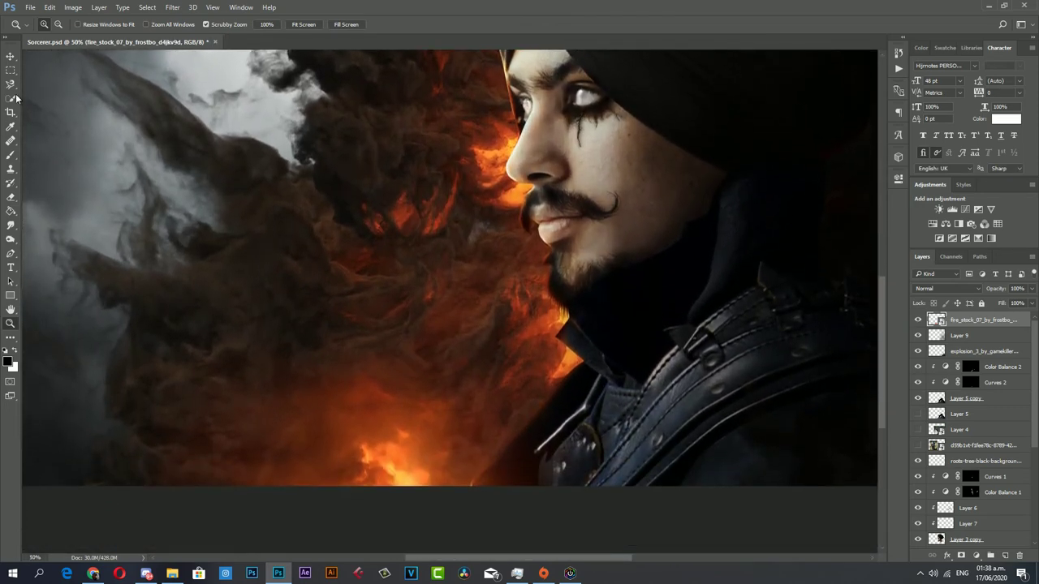
Reposition the fire layer beside the face and rotate it about 36°.
{"action": "left_click", "coordinate": [10, 56]}
{"action": "mouse_move", "coordinate": [410, 456]}
{"action": "left_mouse_down"}
{"action": "mouse_move", "coordinate": [424, 457]}
{"action": "mouse_move", "coordinate": [410, 427]}
{"action": "mouse_move", "coordinate": [387, 446]}
{"action": "left_mouse_up"}
{"action": "key", "text": "ctrl+t"}
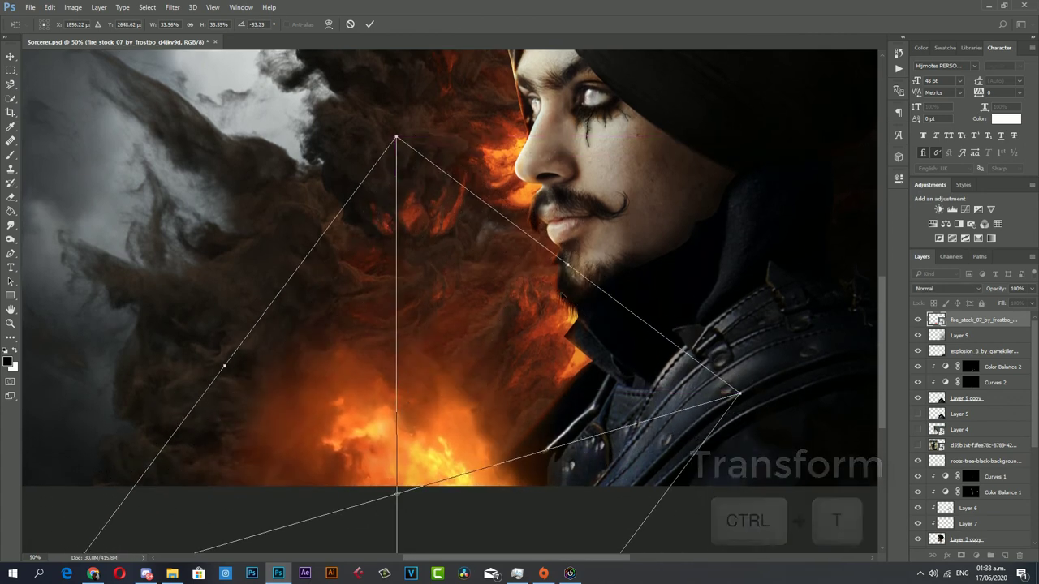
{"action": "mouse_move", "coordinate": [387, 447]}
{"action": "left_mouse_down"}
{"action": "mouse_move", "coordinate": [637, 406]}
{"action": "mouse_move", "coordinate": [623, 296]}
{"action": "left_mouse_up"}
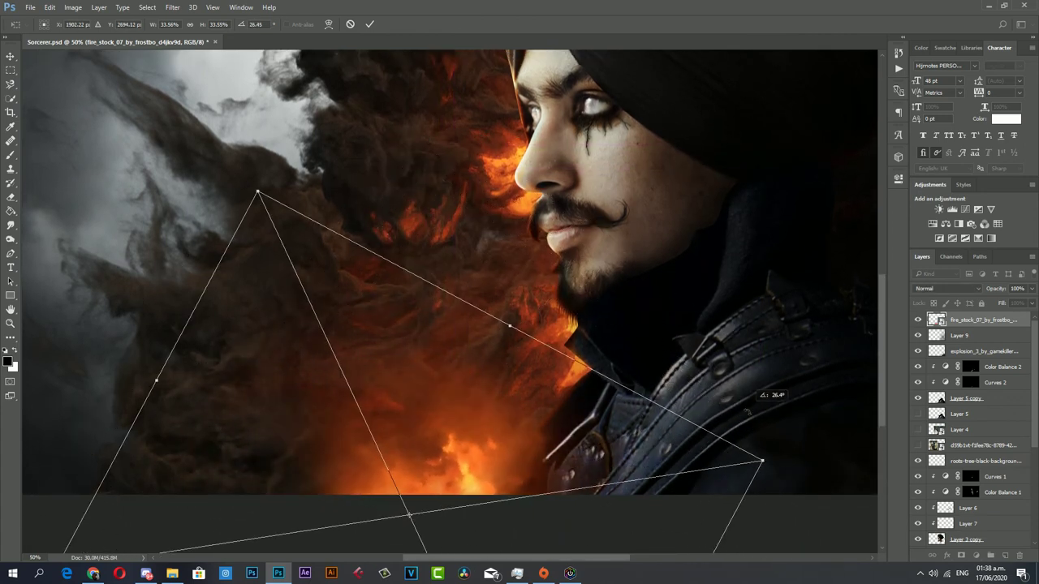
{"action": "left_click_drag", "start_coordinate": [421, 142], "coordinate": [765, 454]}
{"action": "left_click_drag", "start_coordinate": [532, 415], "coordinate": [518, 428]}
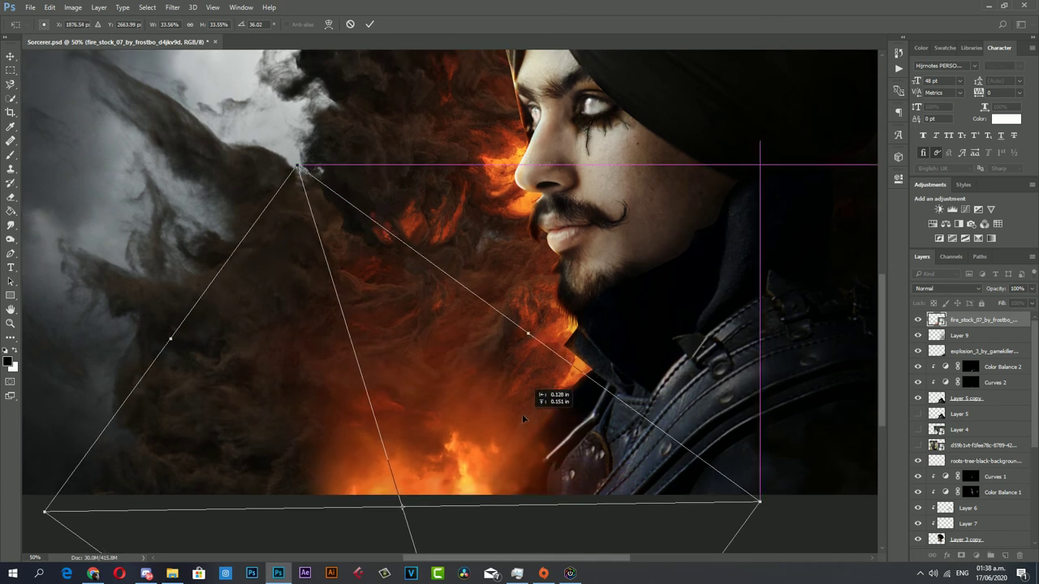
{"action": "key", "text": "Return"}
{"action": "key", "text": "z"}
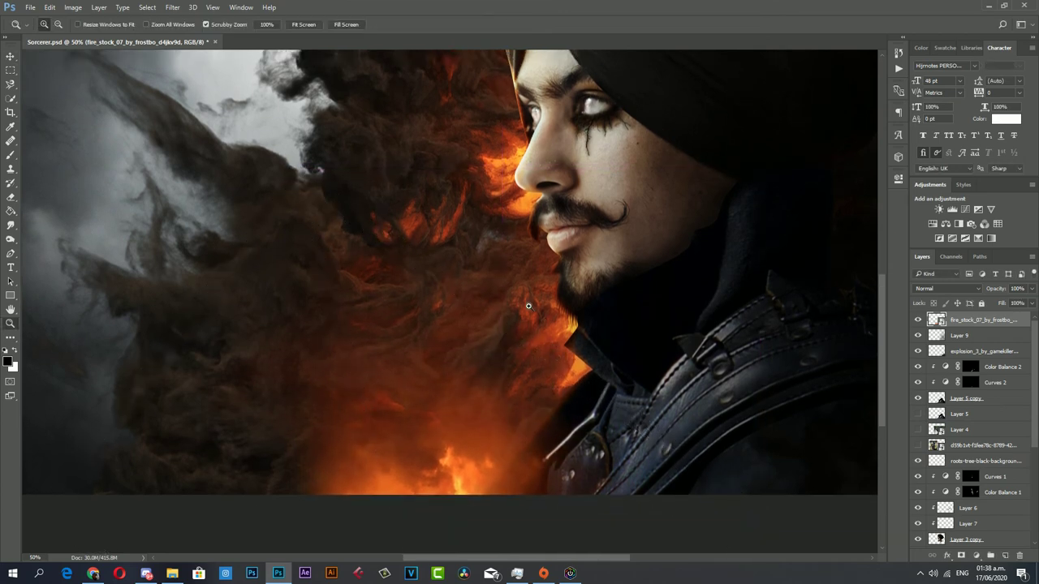
{"action": "left_click_drag", "start_coordinate": [566, 339], "coordinate": [487, 317]}
{"action": "left_click", "coordinate": [487, 317]}
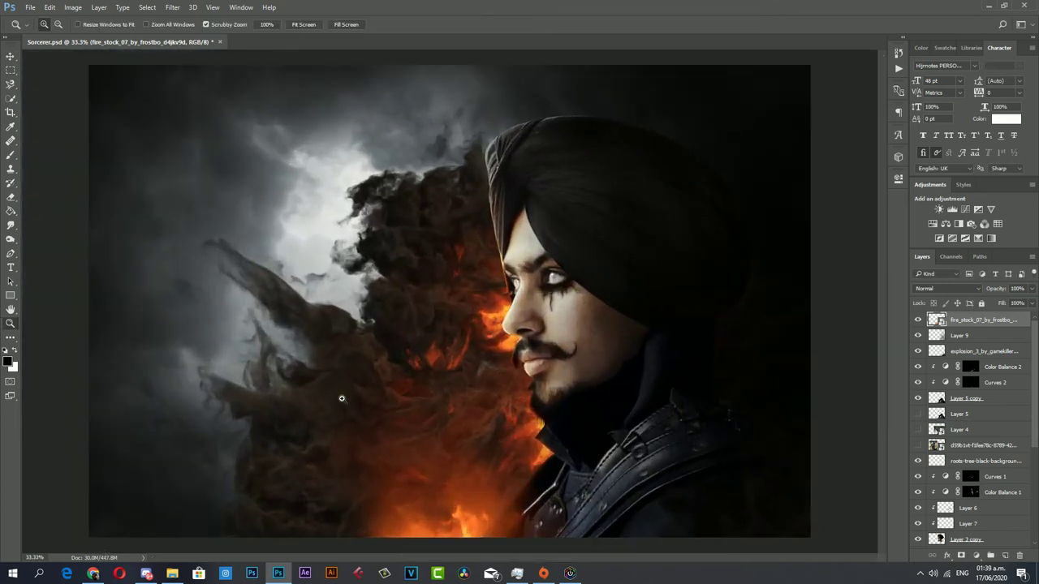
{"action": "key", "text": "v"}
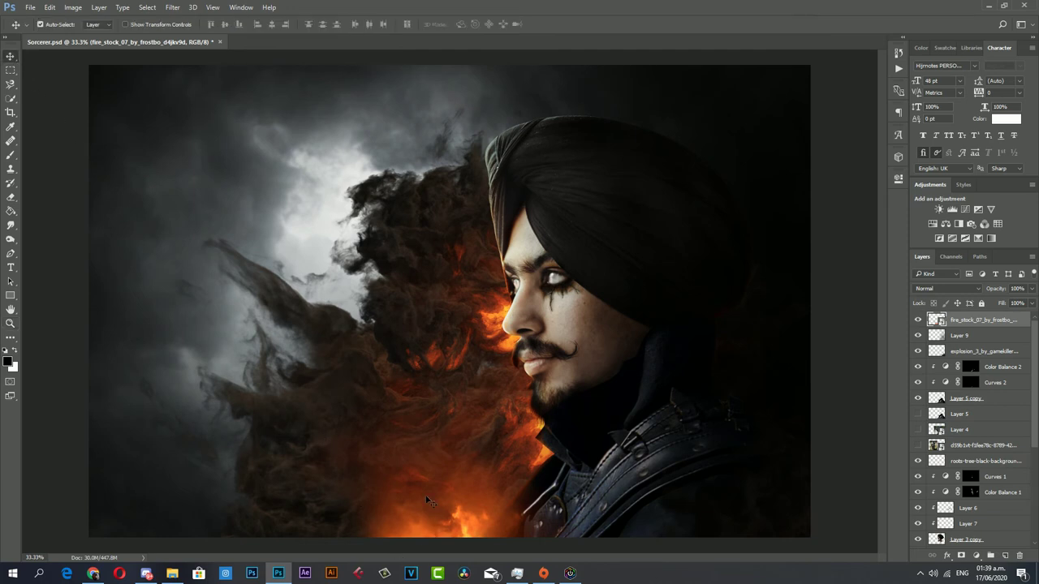
Duplicate the fire layer and offset the copy to thicken the flames.
{"action": "key", "text": "ctrl+j"}
{"action": "mouse_move", "coordinate": [422, 454]}
{"action": "left_mouse_down"}
{"action": "mouse_move", "coordinate": [334, 551]}
{"action": "mouse_move", "coordinate": [324, 525]}
{"action": "mouse_move", "coordinate": [333, 513]}
{"action": "left_mouse_up"}
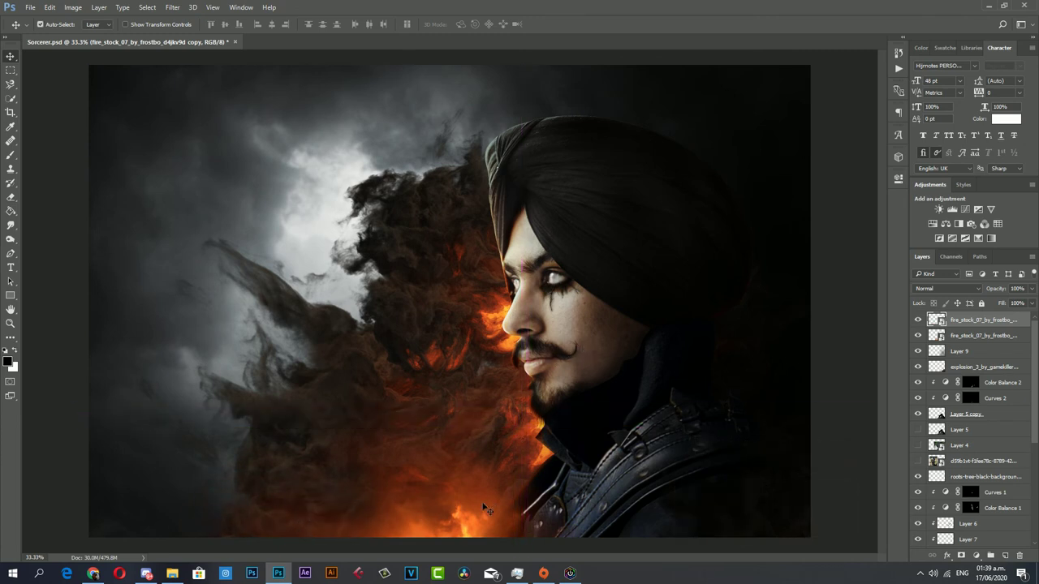
{"action": "mouse_move", "coordinate": [485, 507]}
{"action": "left_mouse_down"}
{"action": "mouse_move", "coordinate": [489, 516]}
{"action": "mouse_move", "coordinate": [489, 506]}
{"action": "left_mouse_up"}
{"action": "key", "text": "z"}
{"action": "mouse_move", "coordinate": [536, 418]}
{"action": "left_mouse_down"}
{"action": "mouse_move", "coordinate": [499, 417]}
{"action": "mouse_move", "coordinate": [563, 494]}
{"action": "left_mouse_up"}
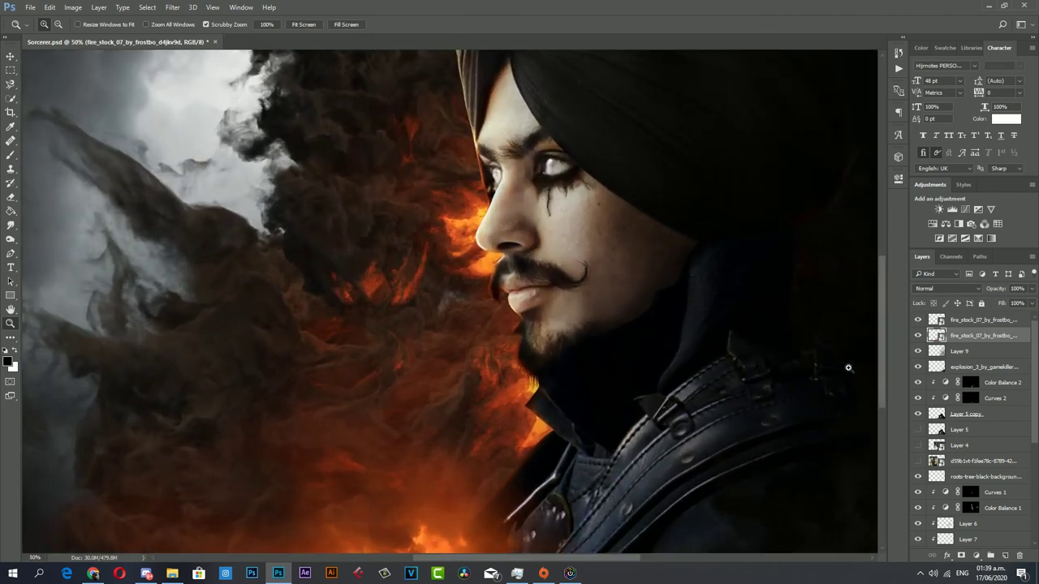
{"action": "scroll", "coordinate": [884, 378], "scroll_direction": "down", "scroll_amount": 3}
Target the Color Balance 2 mask and set the brush to 146 px.
{"action": "left_click", "coordinate": [967, 386]}
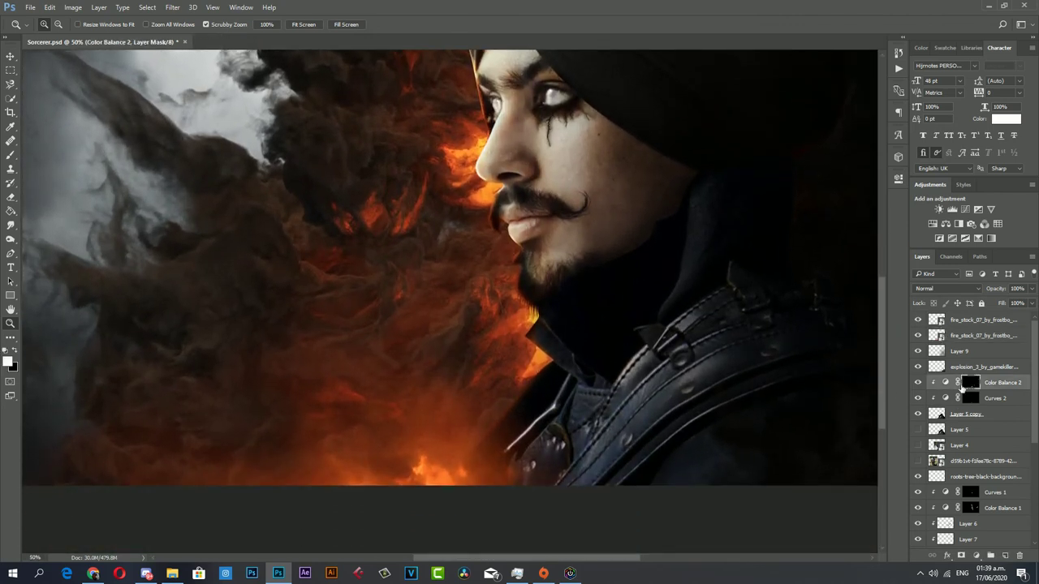
{"action": "left_click_drag", "start_coordinate": [966, 399], "coordinate": [972, 385]}
{"action": "left_click", "coordinate": [11, 155]}
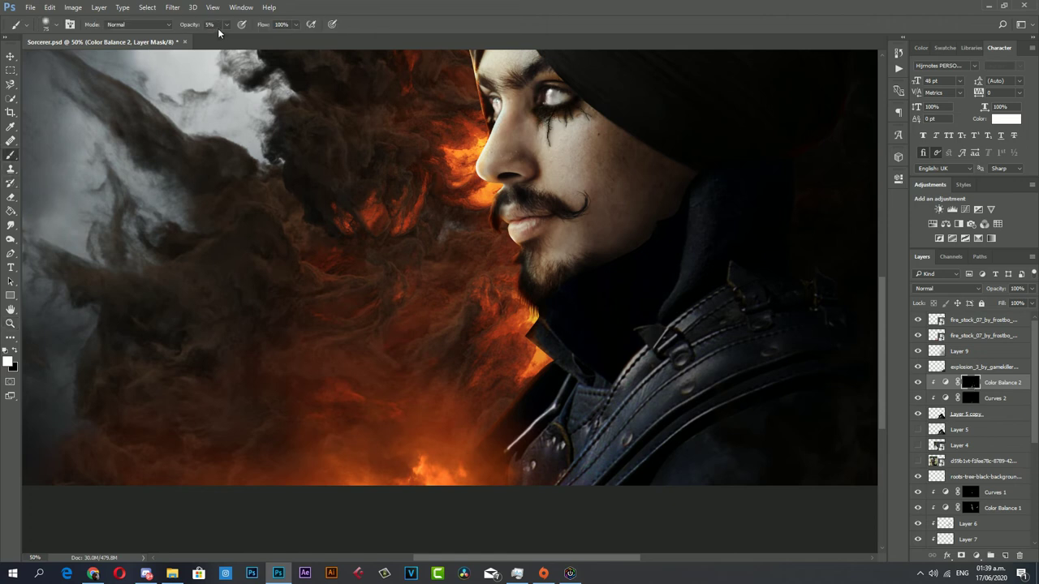
{"action": "right_click", "coordinate": [682, 382]}
{"action": "left_click_drag", "start_coordinate": [784, 407], "coordinate": [788, 408]}
{"action": "key", "text": "Return"}
Softly paint the warm tint over the armour collar, strap and turban edge.
{"action": "left_click_drag", "start_coordinate": [562, 426], "coordinate": [551, 458]}
{"action": "mouse_move", "coordinate": [601, 400]}
{"action": "left_mouse_down"}
{"action": "mouse_move", "coordinate": [552, 305]}
{"action": "mouse_move", "coordinate": [540, 459]}
{"action": "mouse_move", "coordinate": [559, 382]}
{"action": "left_mouse_up"}
{"action": "scroll", "coordinate": [551, 373], "scroll_direction": "up", "scroll_amount": 2}
{"action": "mouse_move", "coordinate": [603, 430]}
{"action": "left_mouse_down"}
{"action": "mouse_move", "coordinate": [631, 487]}
{"action": "mouse_move", "coordinate": [610, 480]}
{"action": "mouse_move", "coordinate": [623, 516]}
{"action": "left_mouse_up"}
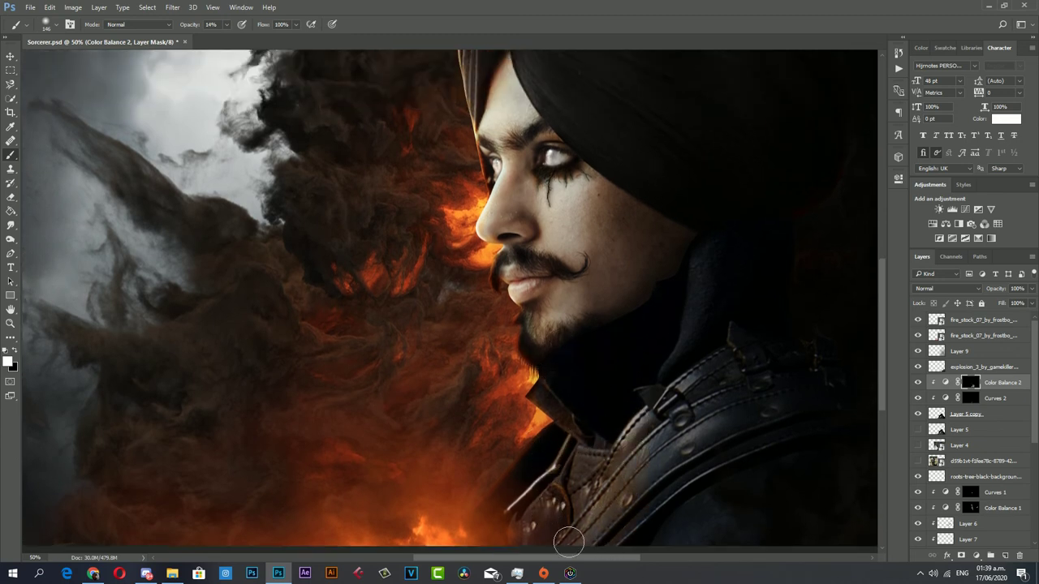
{"action": "scroll", "coordinate": [575, 498], "scroll_direction": "up", "scroll_amount": 1}
{"action": "scroll", "coordinate": [536, 454], "scroll_direction": "up", "scroll_amount": 1}
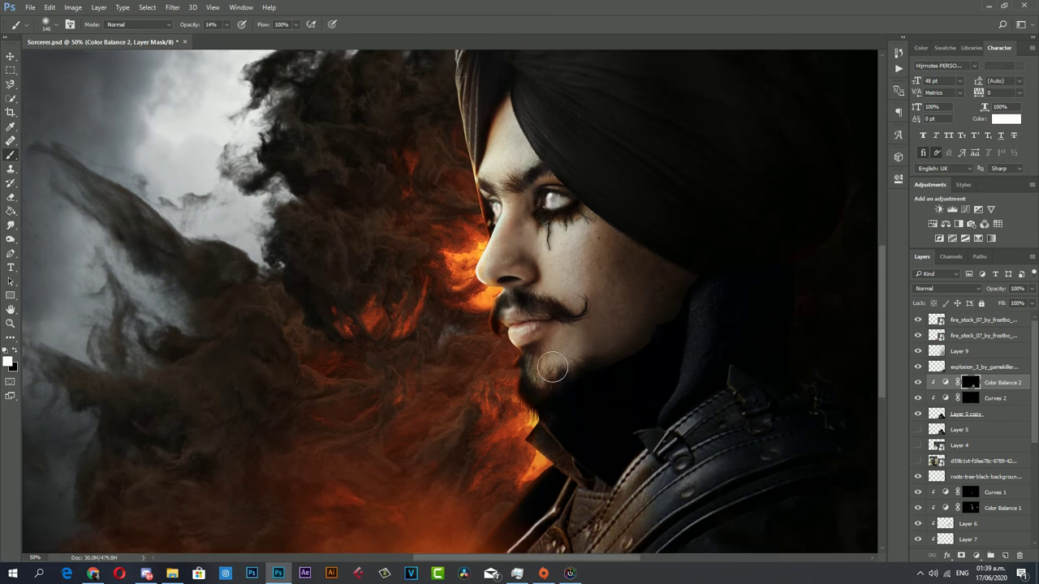
{"action": "key", "text": "z"}
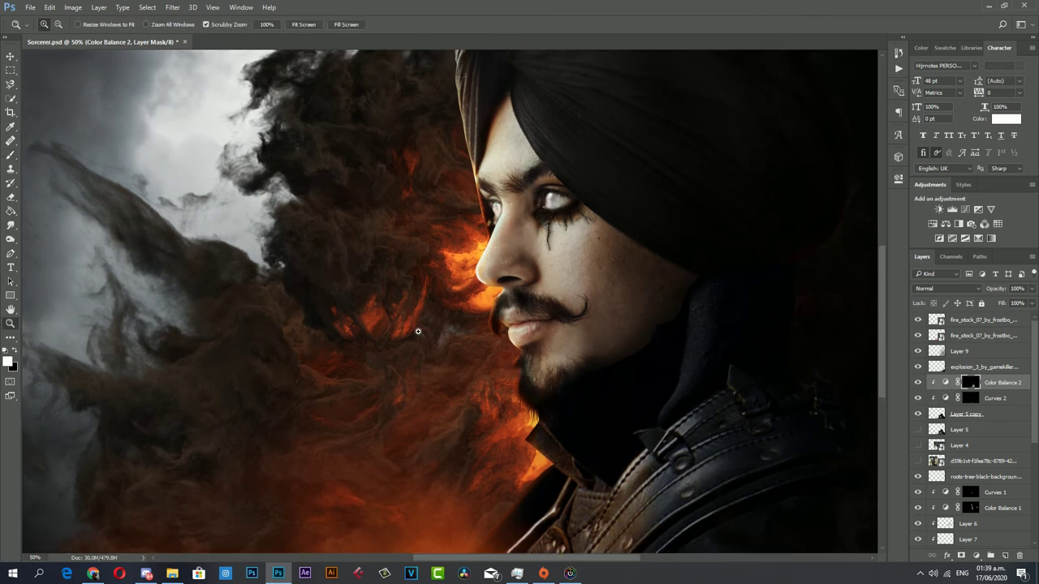
{"action": "left_click", "coordinate": [406, 314], "text": "alt"}
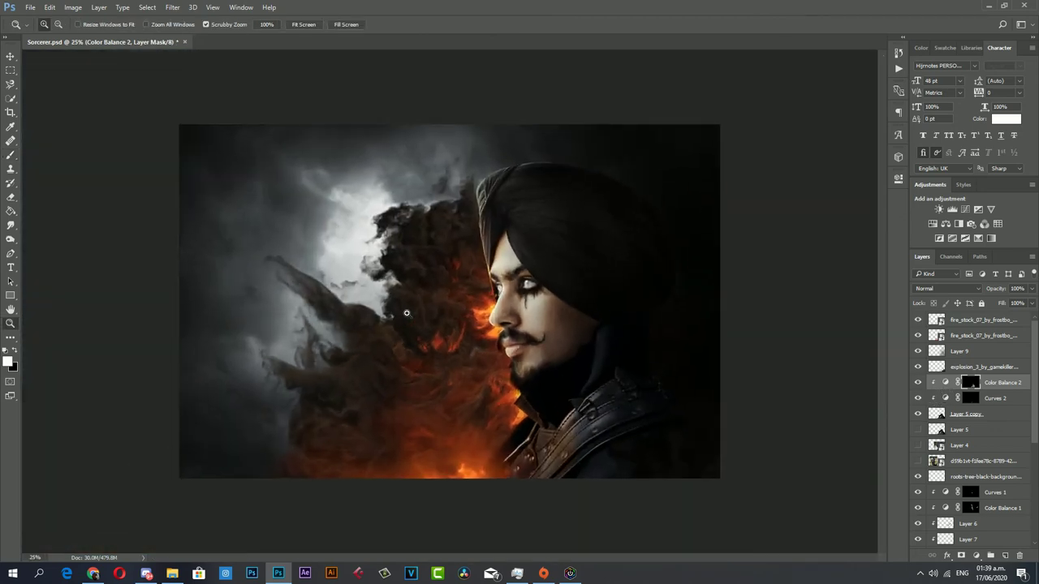
{"action": "left_click", "coordinate": [10, 155]}
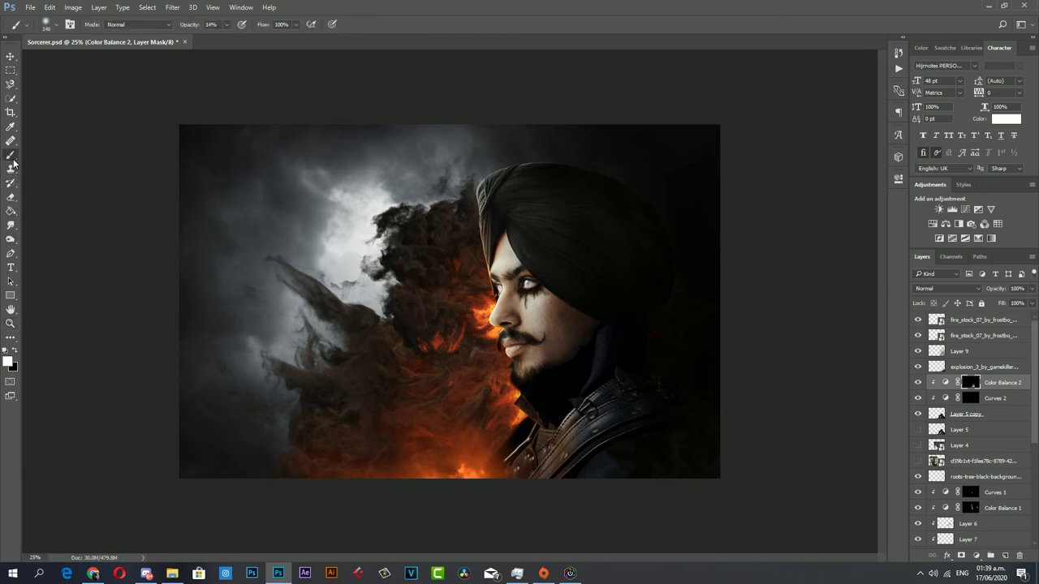
{"action": "left_click_drag", "start_coordinate": [576, 478], "coordinate": [606, 260]}
{"action": "left_click", "coordinate": [11, 323]}
Select the top fire_stock layer and create a new Layer 10 above it.
{"action": "left_click", "coordinate": [450, 301]}
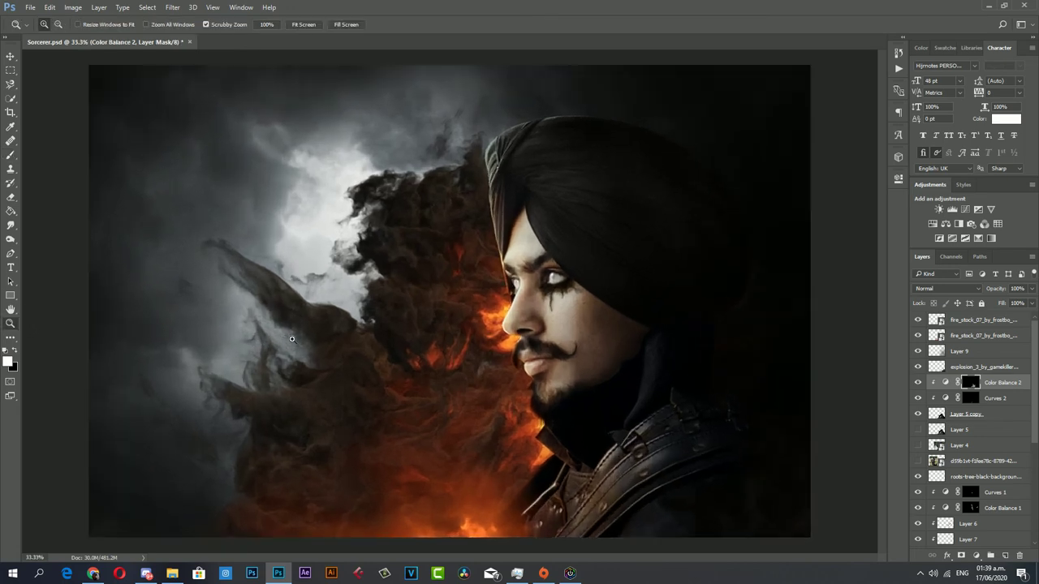
{"action": "left_click", "coordinate": [451, 300], "text": "alt"}
{"action": "left_click", "coordinate": [982, 319]}
{"action": "left_click", "coordinate": [1004, 555]}
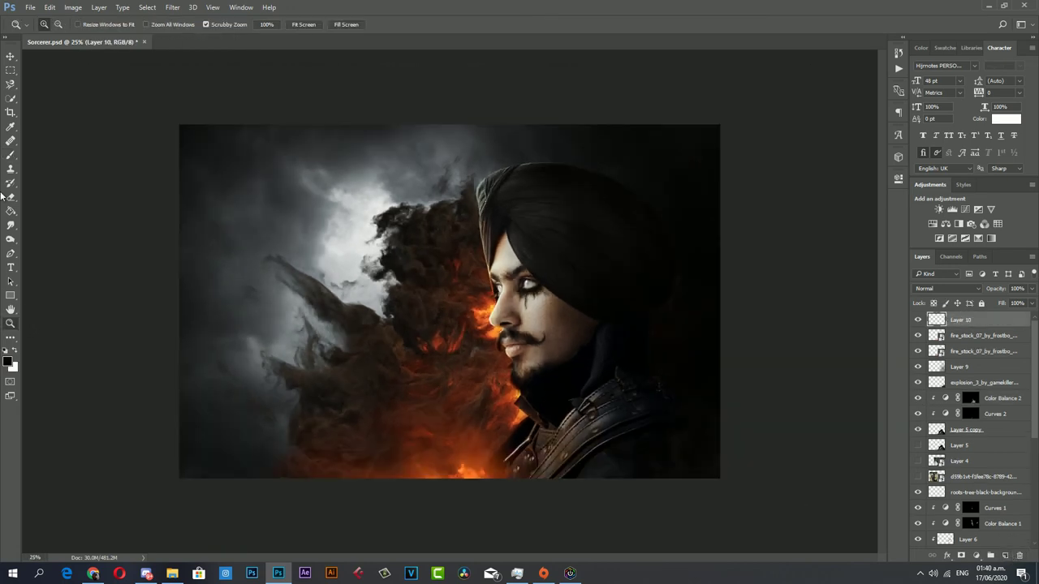
Set the brush size to about 1102 px and zoom in to roughly 33% on the face.
{"action": "left_click", "coordinate": [13, 156]}
{"action": "right_click", "coordinate": [512, 361]}
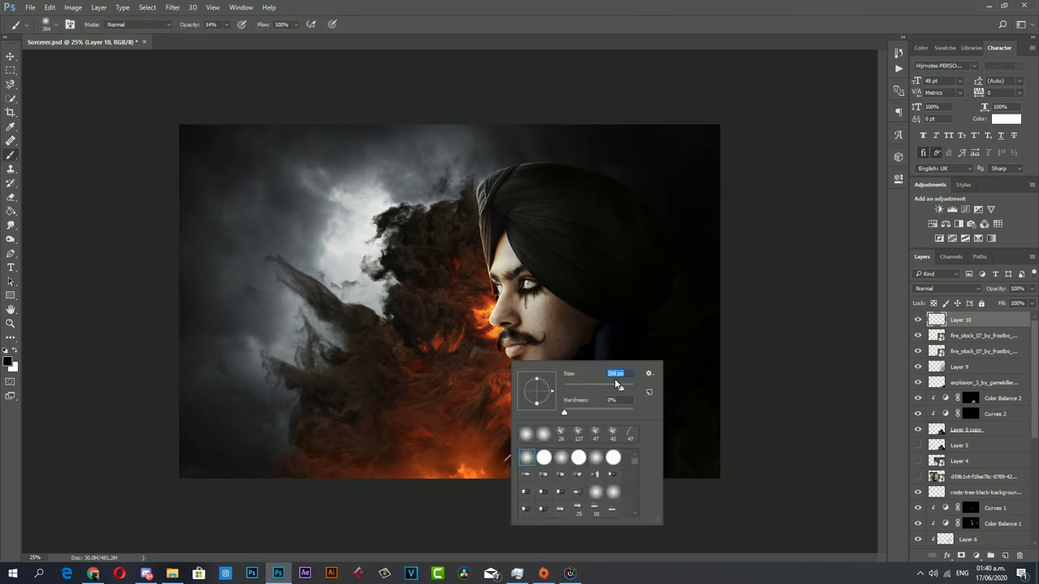
{"action": "left_click_drag", "start_coordinate": [625, 391], "coordinate": [628, 385]}
{"action": "left_click", "coordinate": [528, 86]}
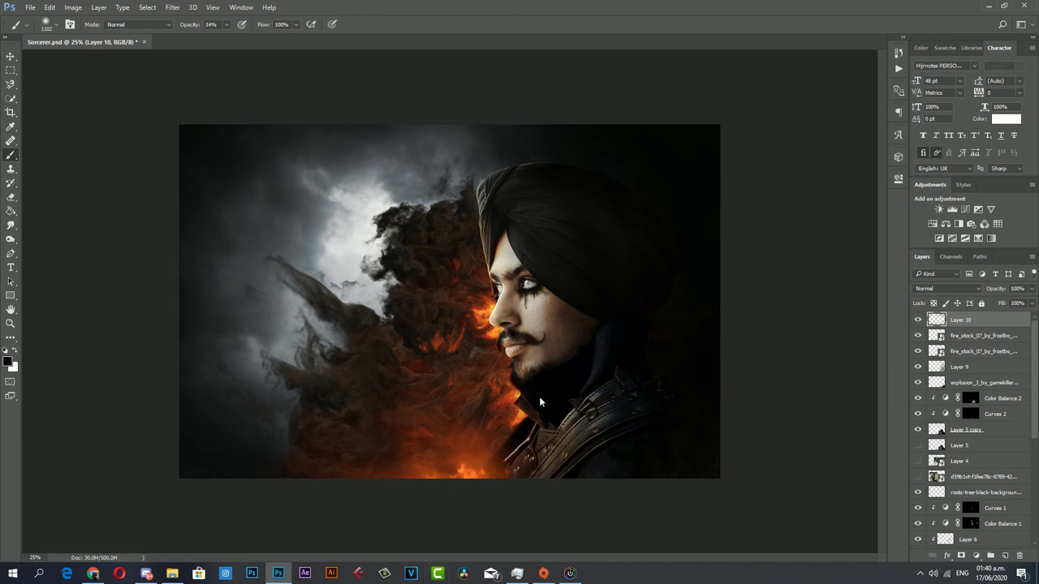
{"action": "key", "text": "z"}
{"action": "key", "text": "ctrl+plus"}
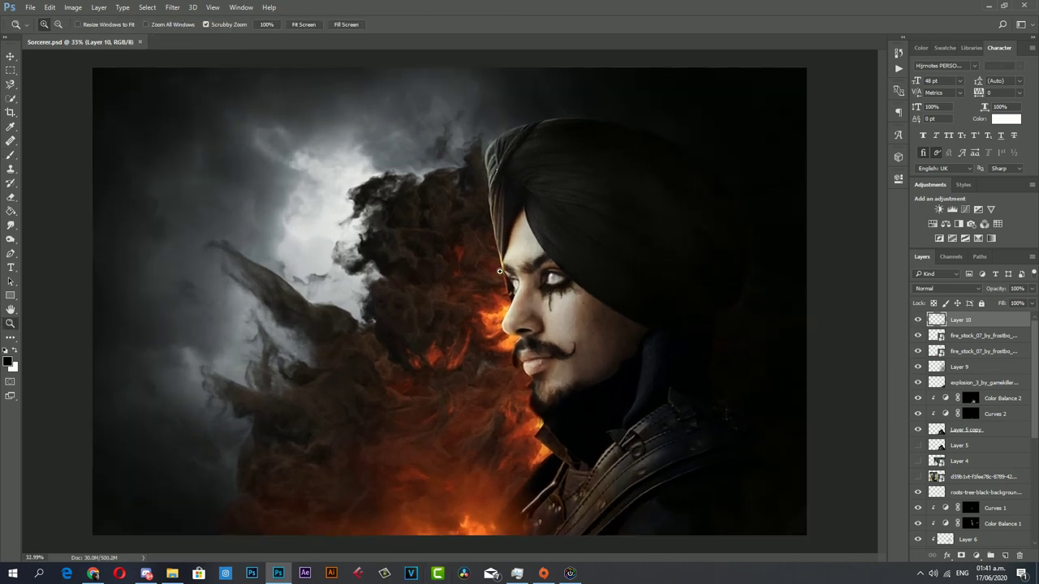
{"action": "left_click", "coordinate": [596, 384]}
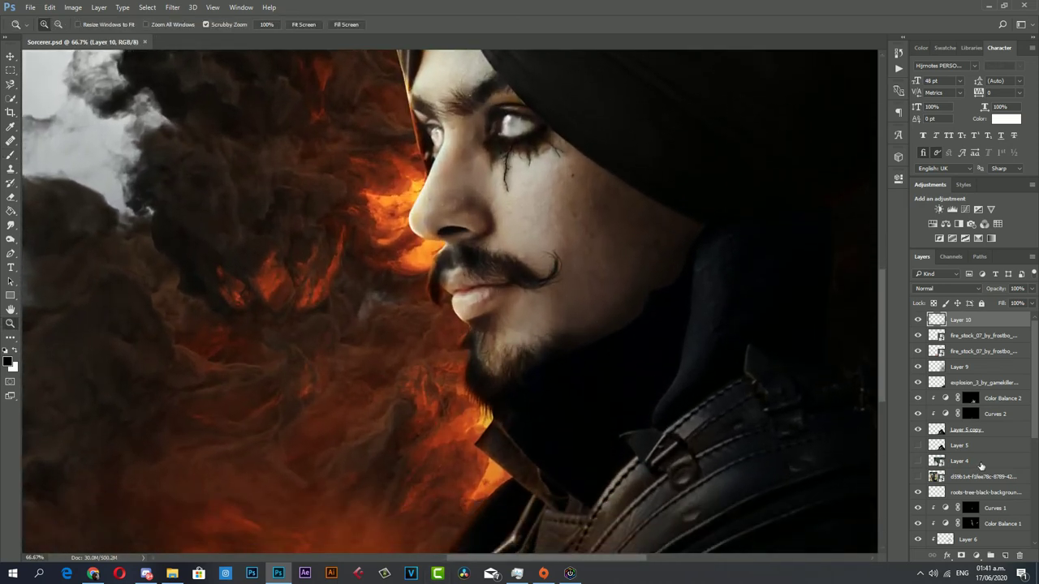
{"action": "scroll", "coordinate": [980, 464], "scroll_direction": "down", "scroll_amount": 3}
{"action": "scroll", "coordinate": [981, 464], "scroll_direction": "down", "scroll_amount": 3}
Select the Layer 3 copy portrait and burn near the face with a 111 px brush.
{"action": "left_click", "coordinate": [996, 365]}
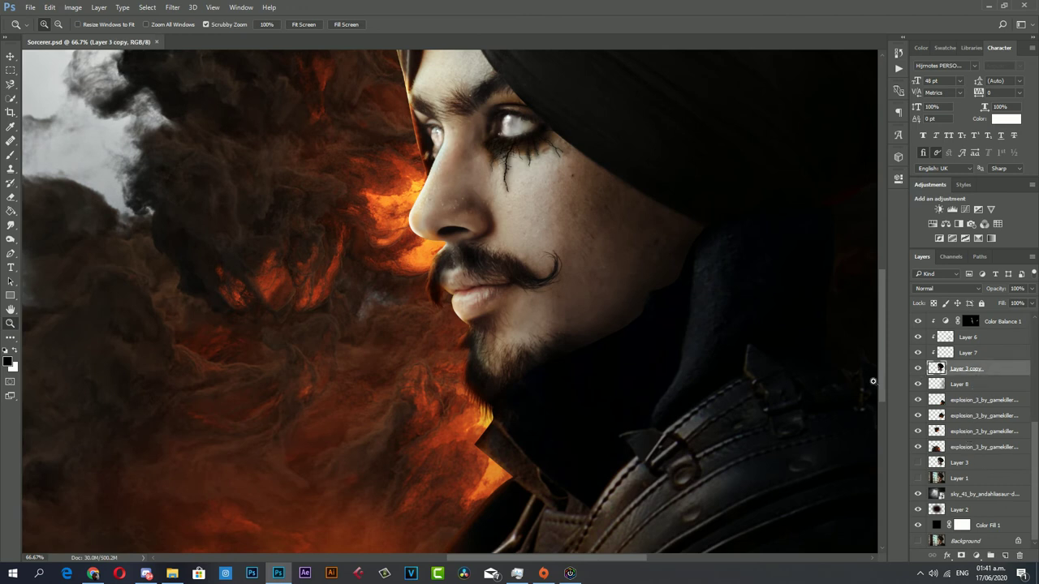
{"action": "left_click", "coordinate": [9, 240]}
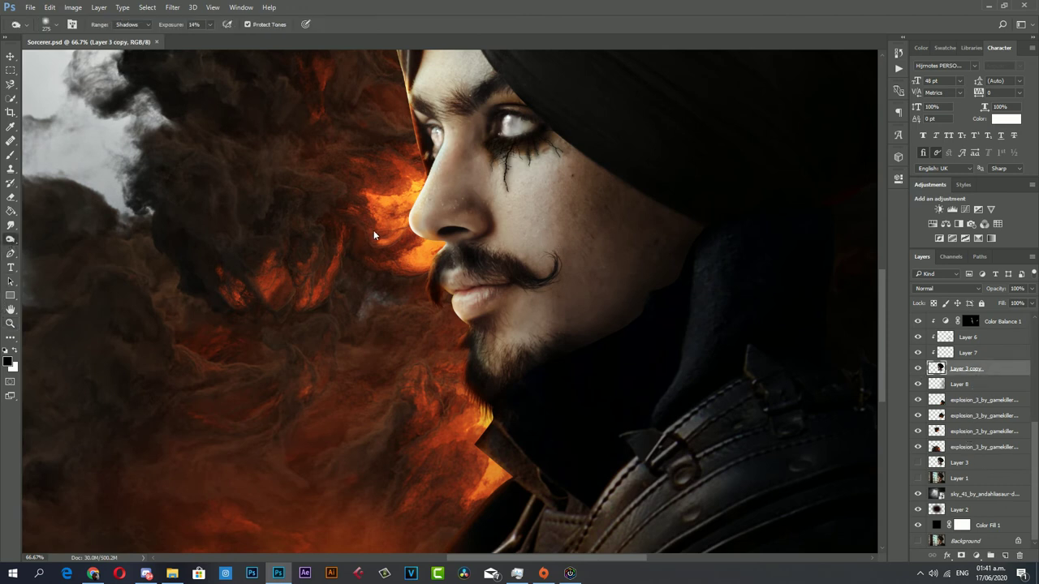
{"action": "left_click_drag", "start_coordinate": [374, 236], "coordinate": [420, 251]}
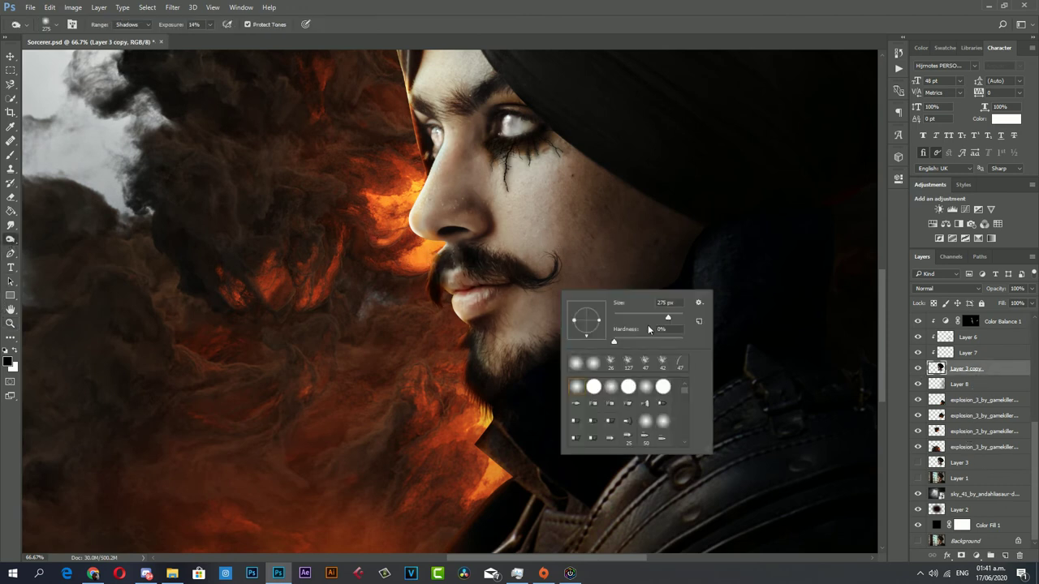
{"action": "right_click", "coordinate": [519, 260]}
{"action": "left_click_drag", "start_coordinate": [665, 322], "coordinate": [650, 322]}
{"action": "left_click", "coordinate": [503, 297]}
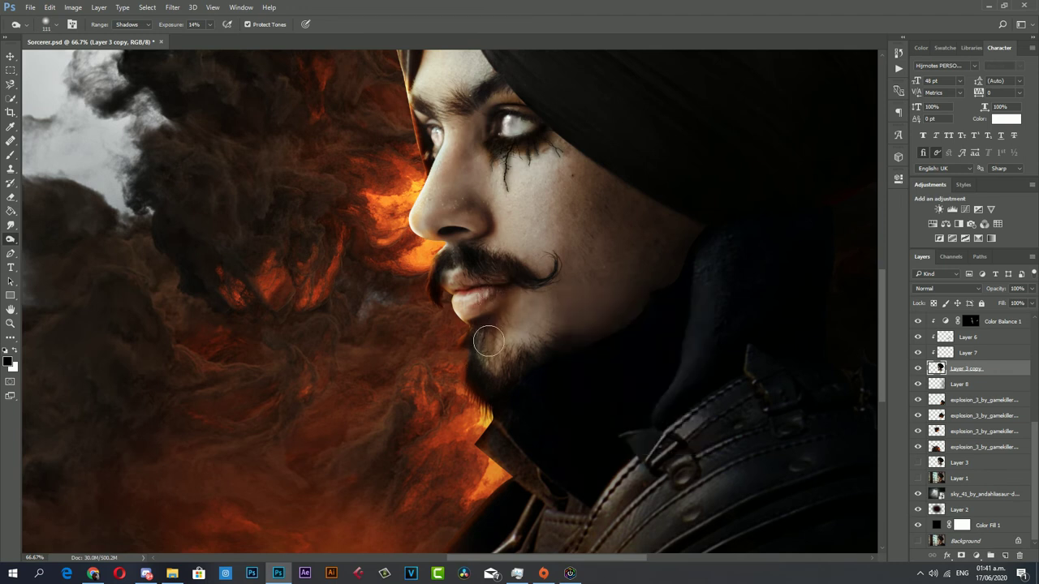
Burn the shadows around the lip corner and mustache, then zoom out to the whole image.
{"action": "left_click_drag", "start_coordinate": [427, 283], "coordinate": [490, 286]}
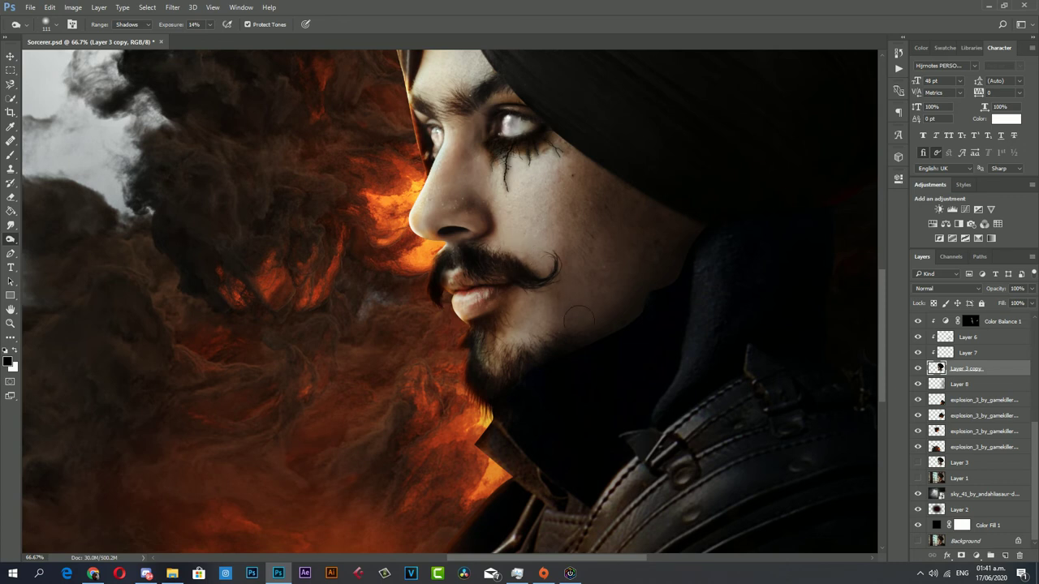
{"action": "scroll", "coordinate": [552, 317], "scroll_direction": "up", "scroll_amount": 3}
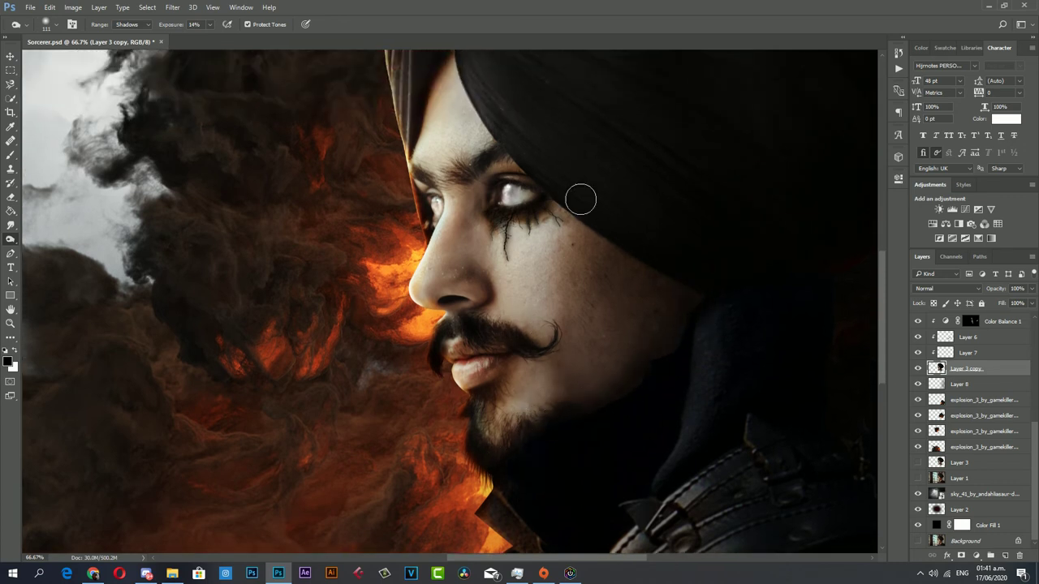
{"action": "scroll", "coordinate": [645, 271], "scroll_direction": "up", "scroll_amount": 3}
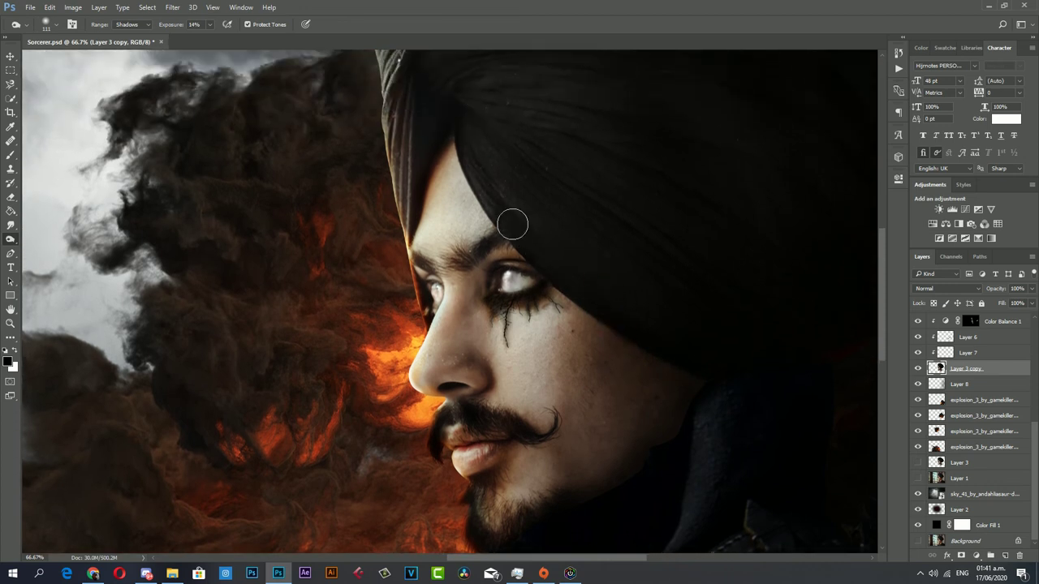
{"action": "scroll", "coordinate": [487, 228], "scroll_direction": "up", "scroll_amount": 2}
{"action": "scroll", "coordinate": [464, 233], "scroll_direction": "up", "scroll_amount": 4}
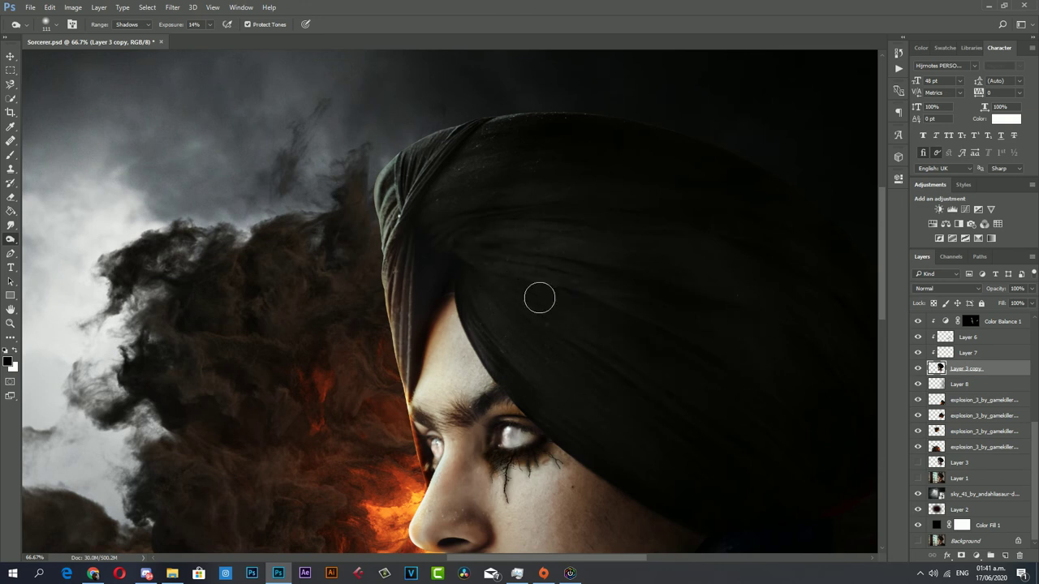
{"action": "scroll", "coordinate": [617, 341], "scroll_direction": "down", "scroll_amount": 2}
{"action": "scroll", "coordinate": [698, 365], "scroll_direction": "down", "scroll_amount": 2}
{"action": "scroll", "coordinate": [487, 283], "scroll_direction": "down", "scroll_amount": 3}
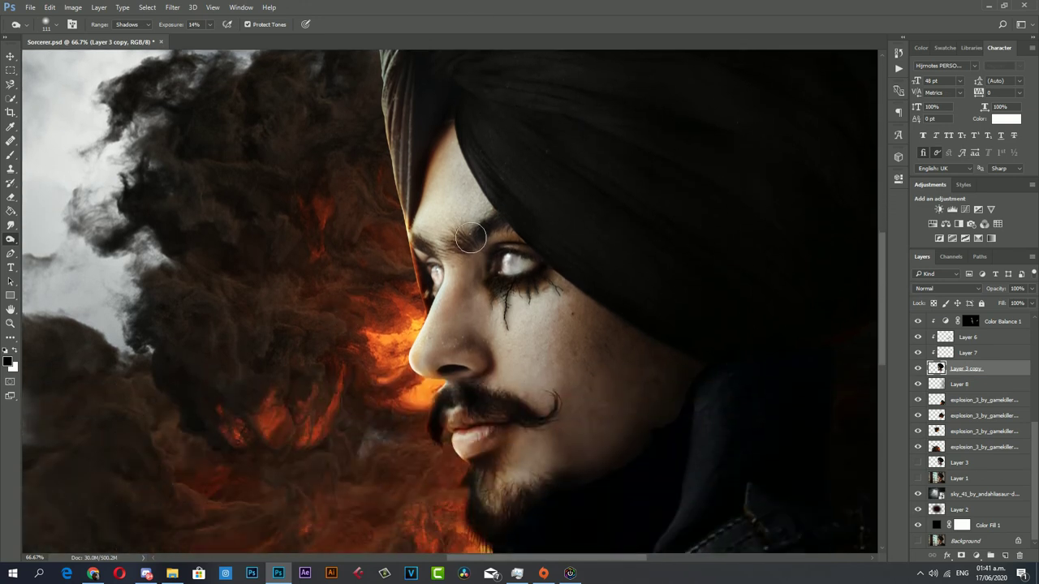
{"action": "scroll", "coordinate": [430, 396], "scroll_direction": "down", "scroll_amount": 3}
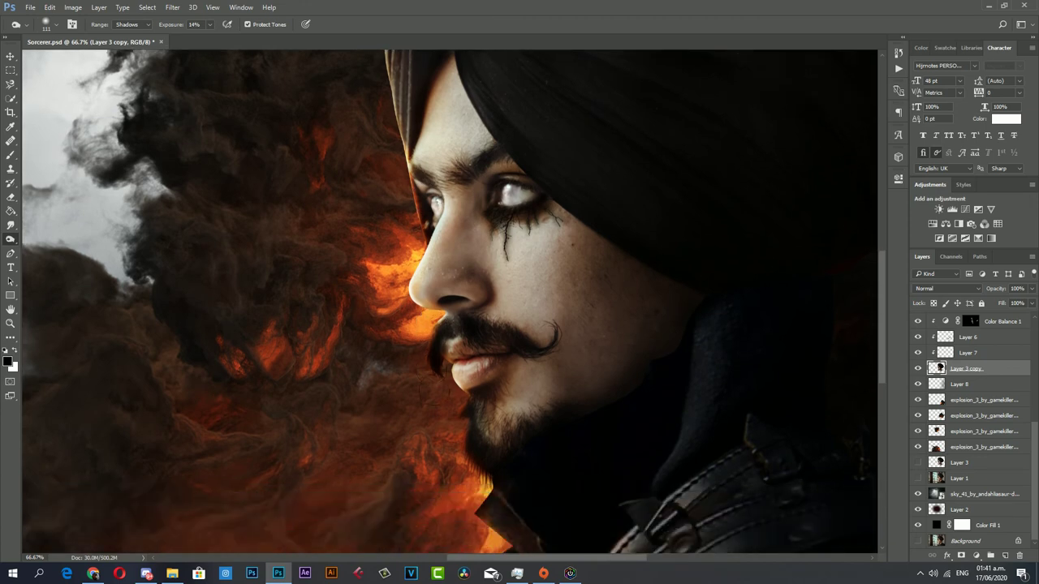
{"action": "scroll", "coordinate": [451, 385], "scroll_direction": "down", "scroll_amount": 3}
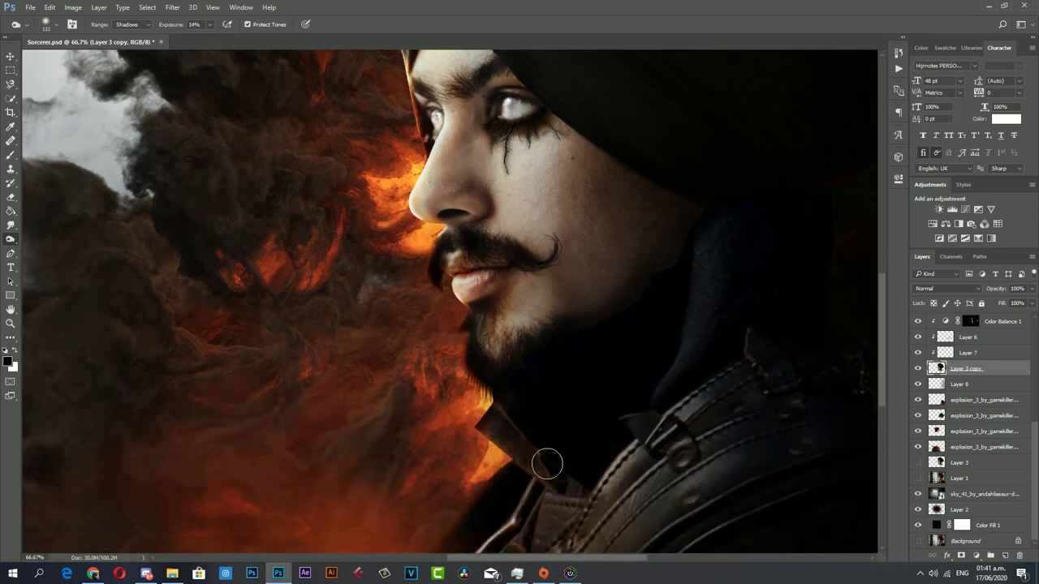
{"action": "scroll", "coordinate": [550, 463], "scroll_direction": "down", "scroll_amount": 3}
{"action": "key", "text": "z"}
{"action": "left_click_drag", "start_coordinate": [503, 416], "coordinate": [435, 416]}
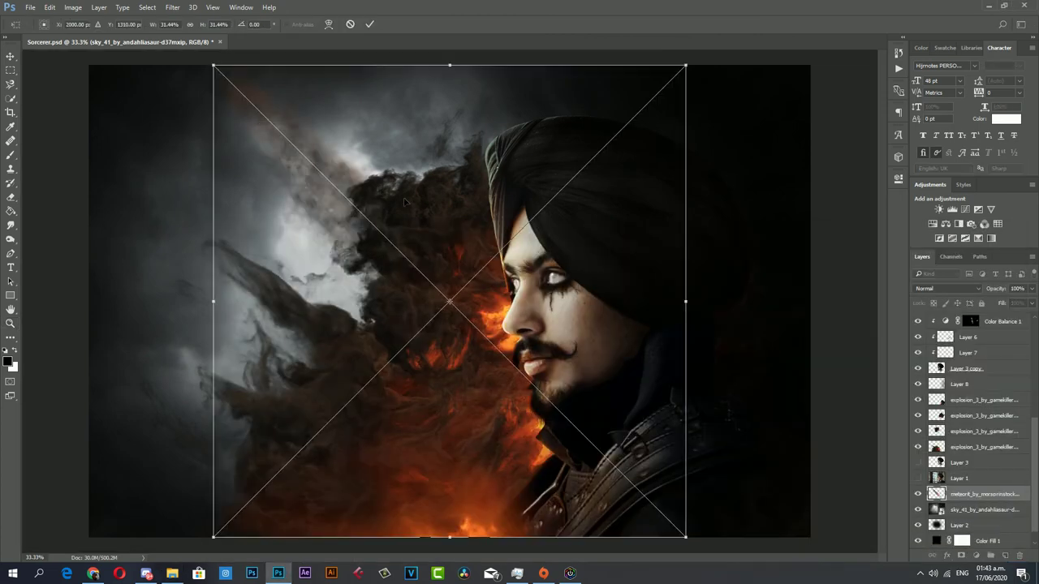
Rotate the meteor image and place it in the upper-left sky.
{"action": "mouse_move", "coordinate": [714, 309]}
{"action": "left_mouse_down"}
{"action": "mouse_move", "coordinate": [465, 484]}
{"action": "mouse_move", "coordinate": [624, 171]}
{"action": "mouse_move", "coordinate": [722, 146]}
{"action": "mouse_move", "coordinate": [234, 406]}
{"action": "left_mouse_up"}
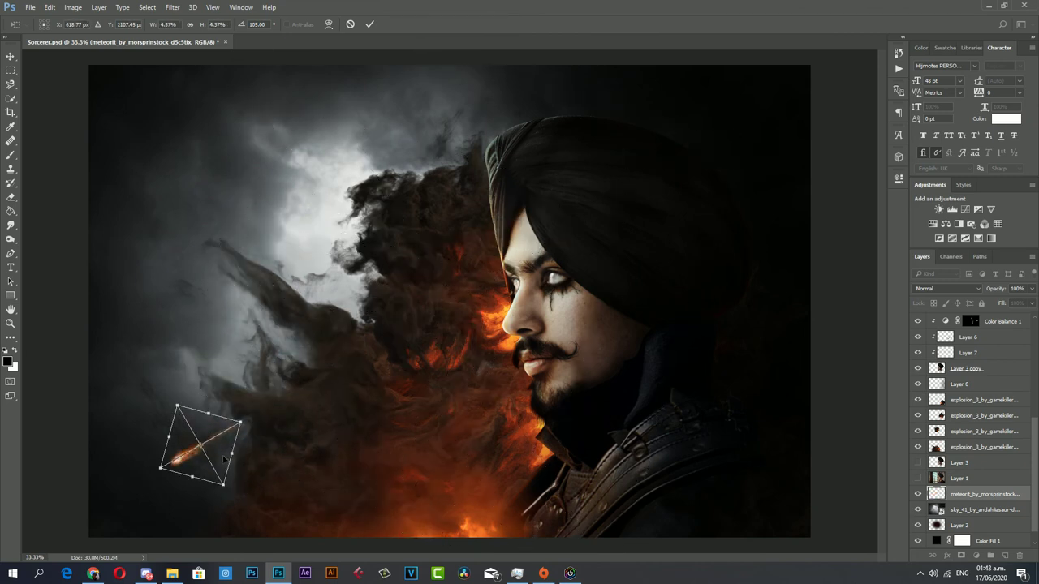
{"action": "left_click_drag", "start_coordinate": [225, 459], "coordinate": [362, 123]}
{"action": "key", "text": "Return"}
{"action": "key", "text": "z"}
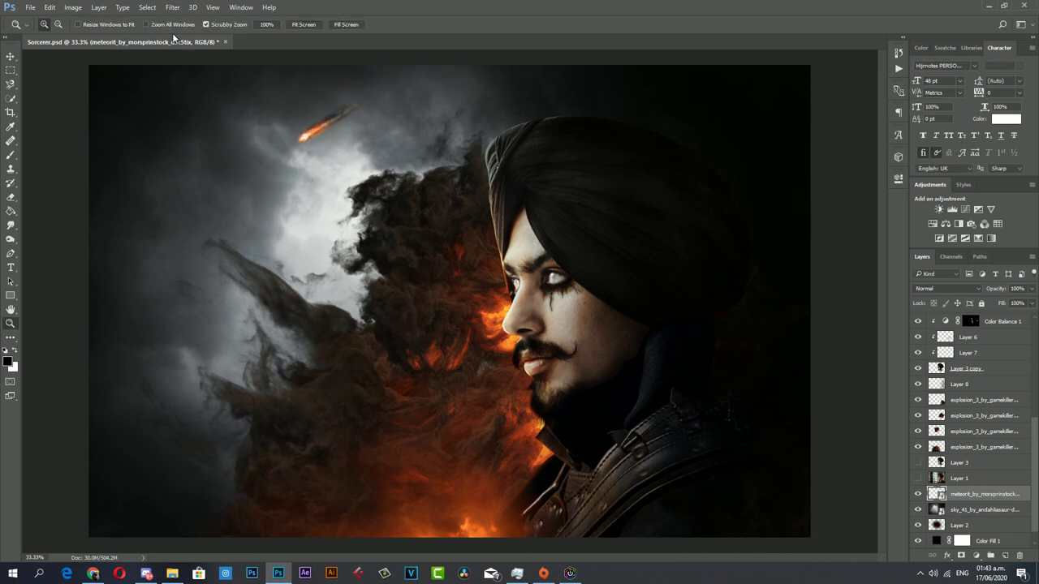
Apply a Gaussian Blur filter to soften the meteor.
{"action": "left_click", "coordinate": [173, 8]}
{"action": "mouse_move", "coordinate": [178, 126]}
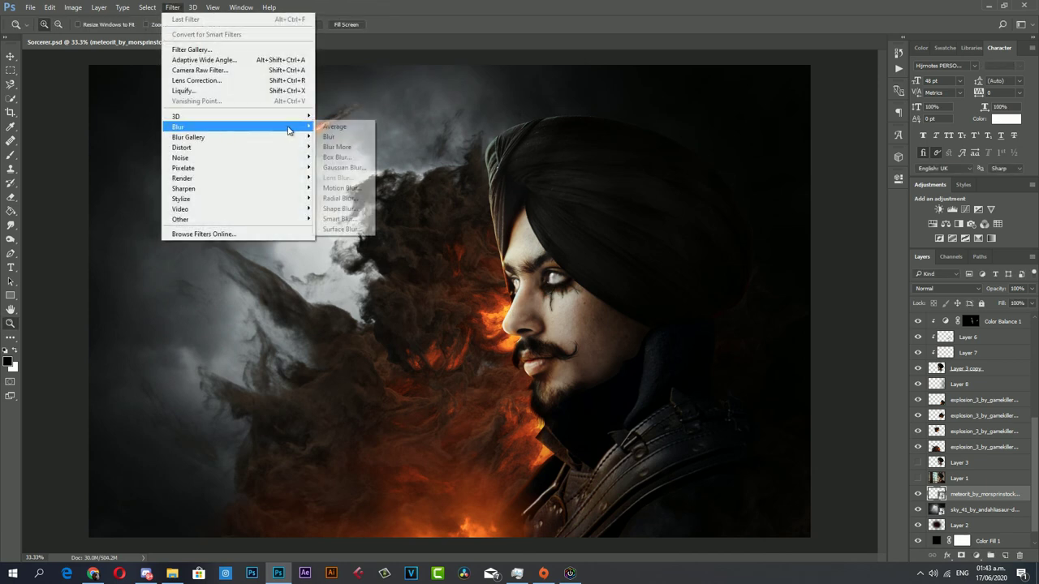
{"action": "left_click", "coordinate": [342, 168]}
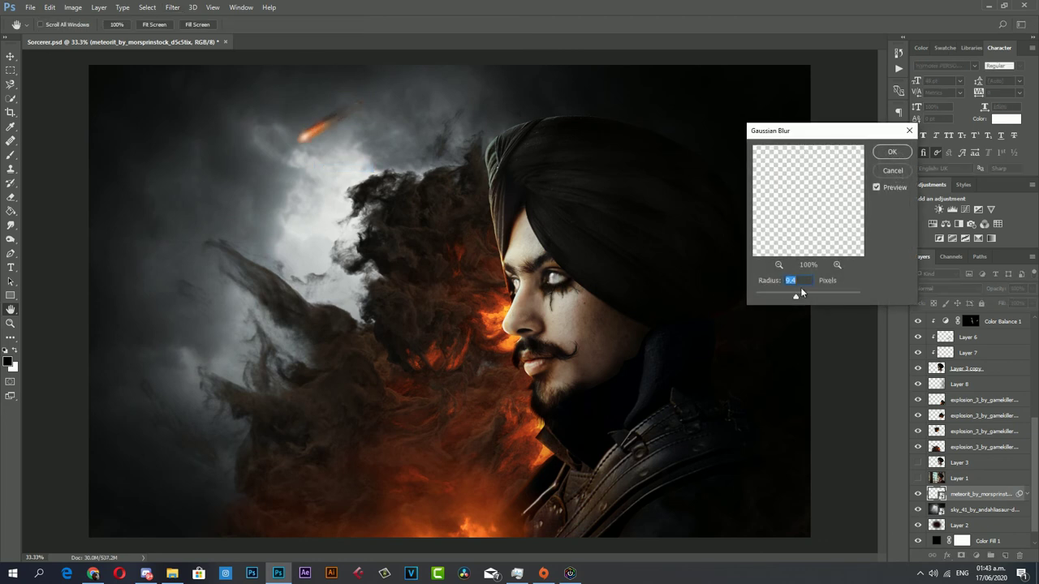
{"action": "left_click", "coordinate": [895, 153]}
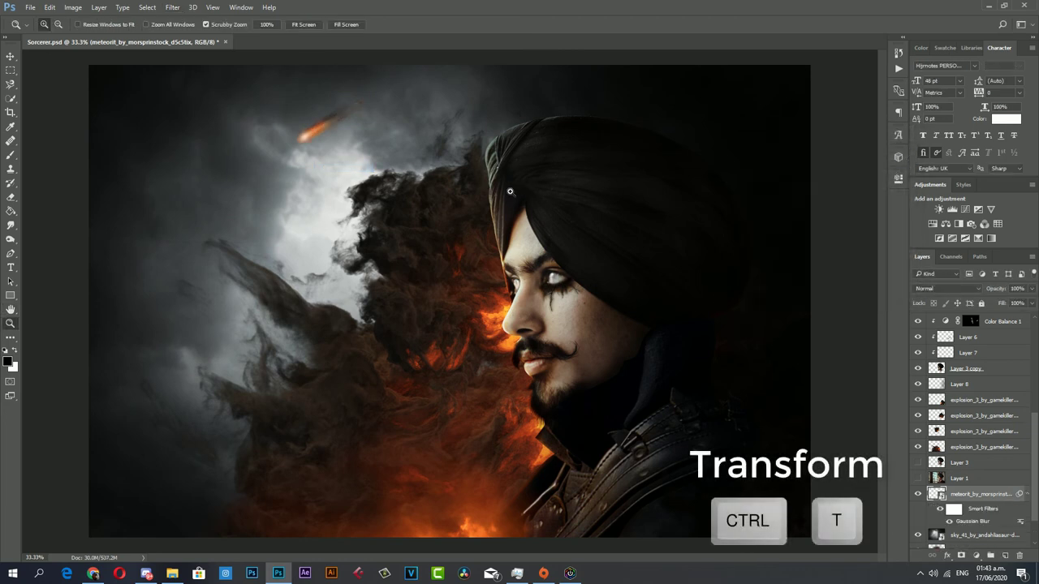
{"action": "key", "text": "ctrl+t"}
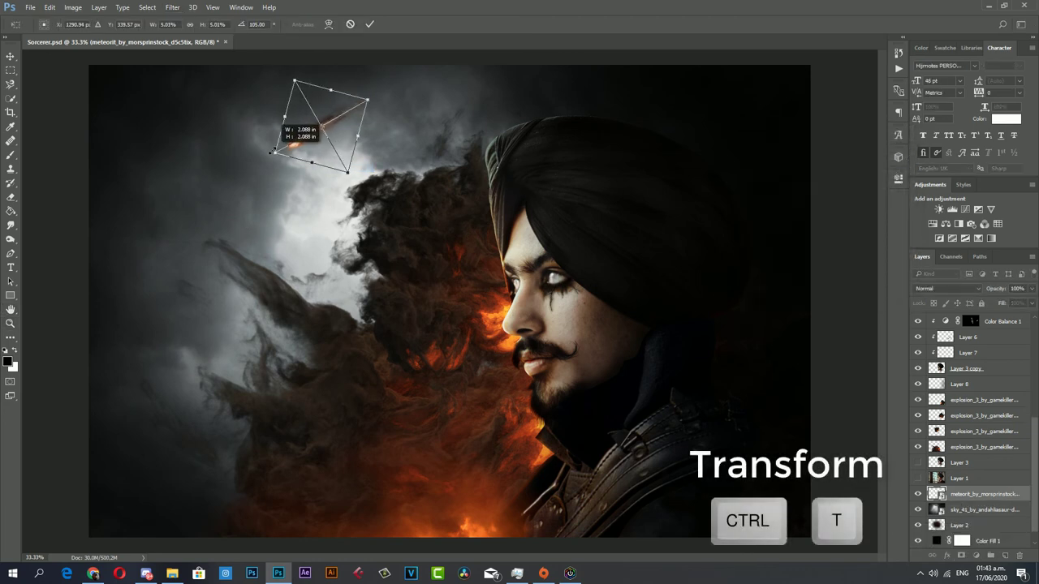
{"action": "key", "text": "Return"}
{"action": "key", "text": "z"}
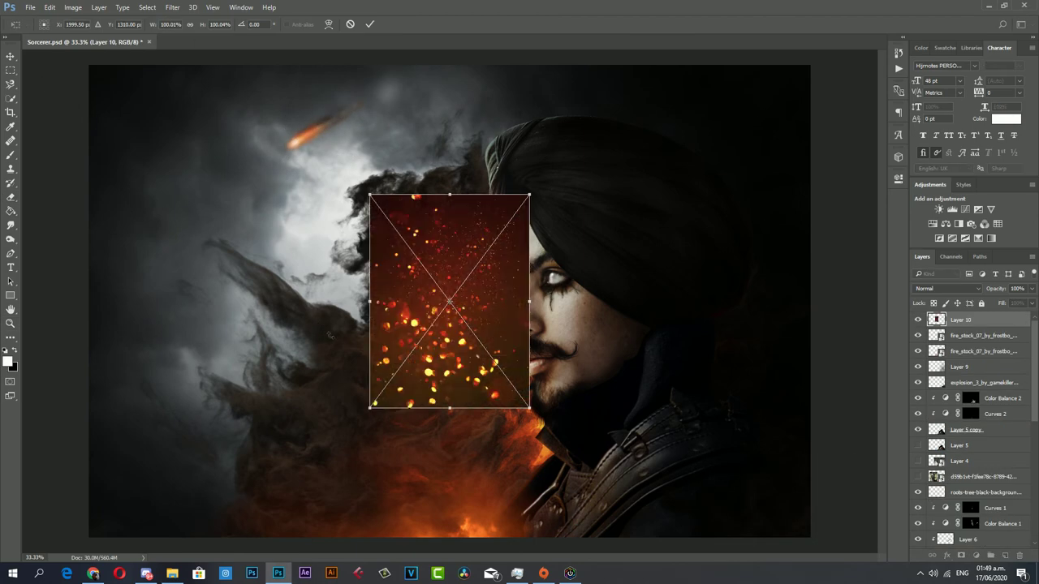
Set the glitter layer's blend mode to Screen.
{"action": "left_click", "coordinate": [924, 290]}
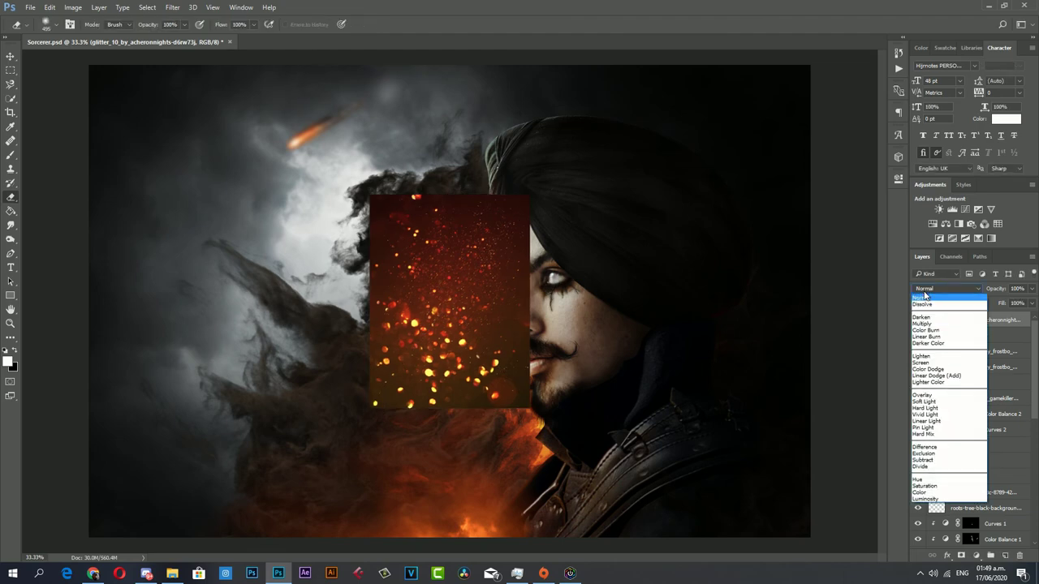
{"action": "left_click", "coordinate": [933, 365]}
{"action": "key", "text": "e"}
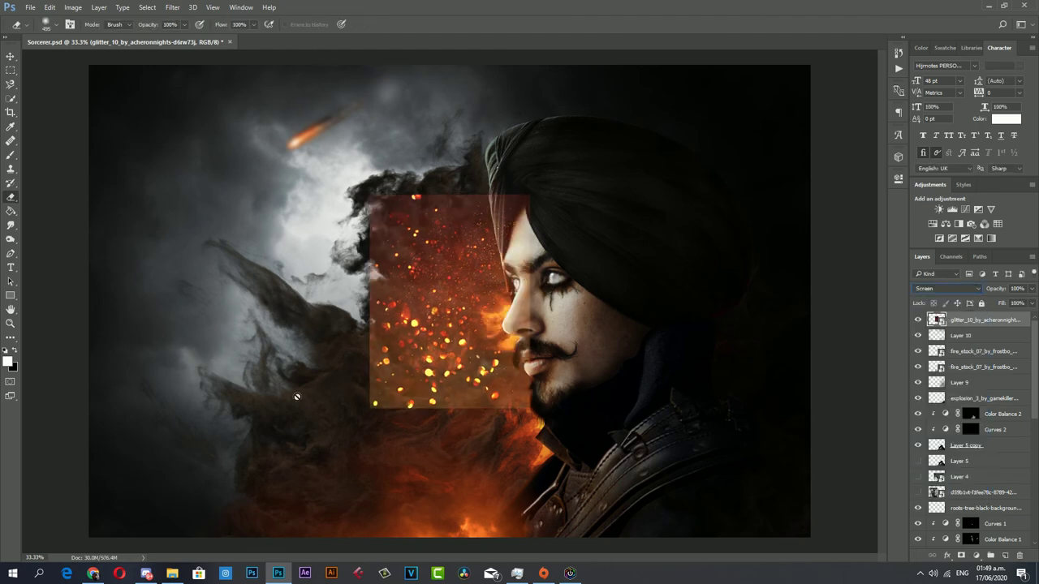
Scale the glitter to about 216%, move it down-left and tilt it about -56°.
{"action": "key", "text": "ctrl+t"}
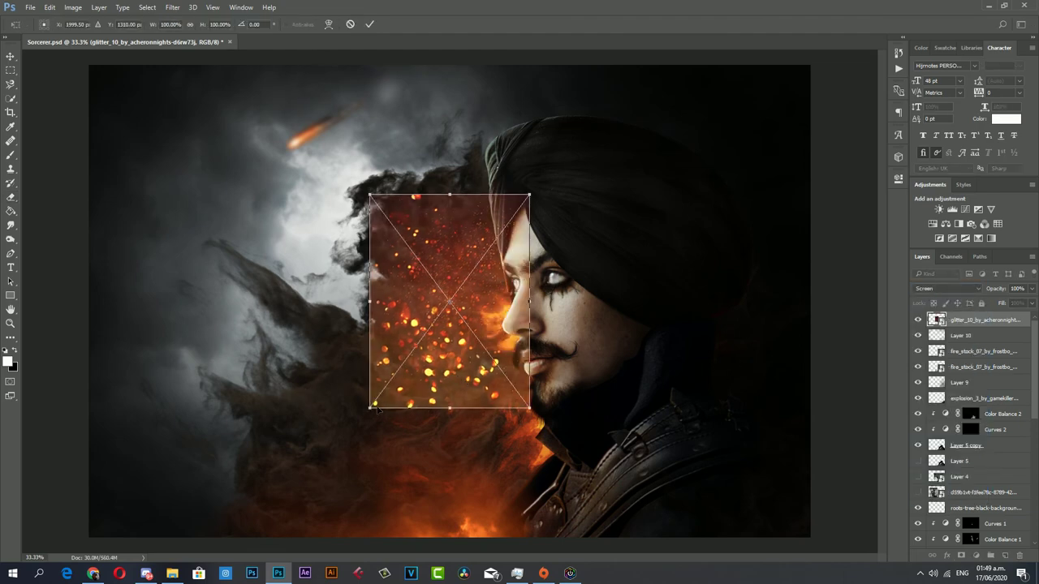
{"action": "left_click_drag", "start_coordinate": [378, 407], "coordinate": [183, 560]}
{"action": "left_click_drag", "start_coordinate": [310, 407], "coordinate": [238, 442]}
{"action": "mouse_move", "coordinate": [422, 236]}
{"action": "left_mouse_down"}
{"action": "mouse_move", "coordinate": [226, 365]}
{"action": "mouse_move", "coordinate": [366, 453]}
{"action": "mouse_move", "coordinate": [631, 464]}
{"action": "mouse_move", "coordinate": [621, 412]}
{"action": "mouse_move", "coordinate": [585, 412]}
{"action": "left_mouse_up"}
{"action": "key", "text": "Return"}
{"action": "key", "text": "e"}
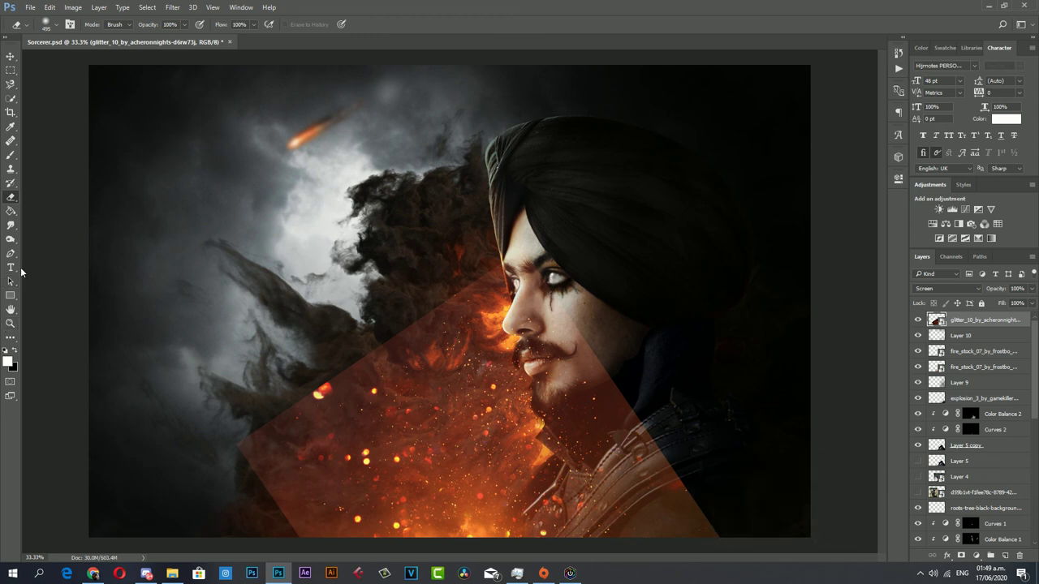
Rasterize the glitter layer and erase its hard lower-left edges and chest area.
{"action": "left_click", "coordinate": [491, 314]}
{"action": "left_click", "coordinate": [516, 227]}
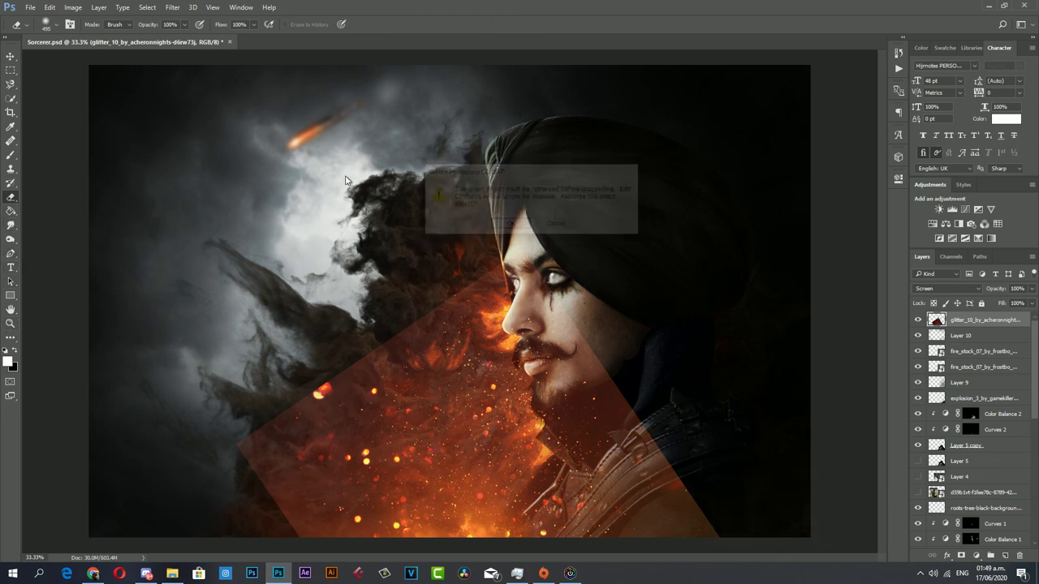
{"action": "left_click_drag", "start_coordinate": [127, 405], "coordinate": [177, 425]}
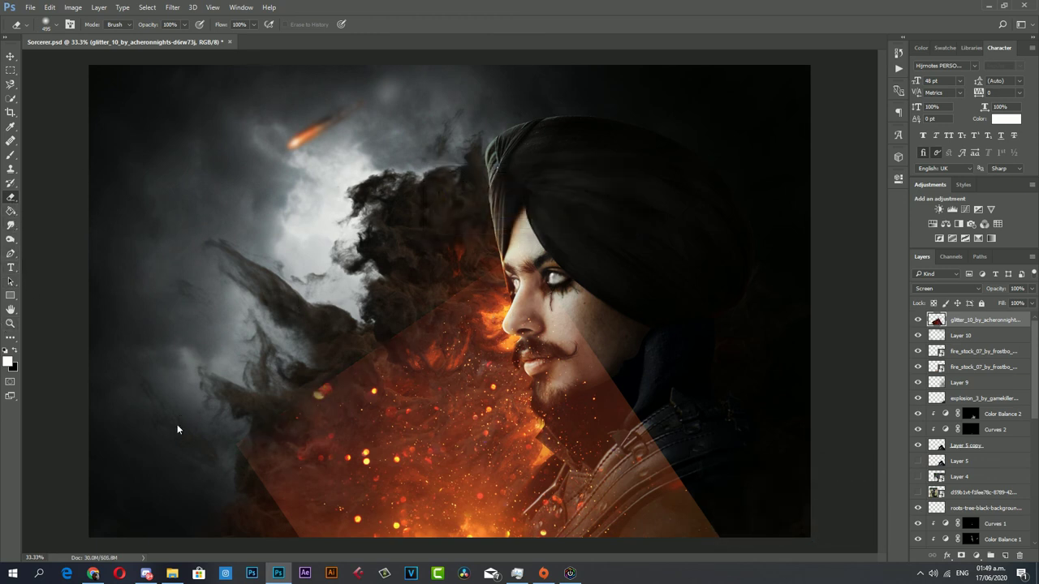
{"action": "left_click_drag", "start_coordinate": [230, 514], "coordinate": [479, 230]}
{"action": "mouse_move", "coordinate": [650, 349]}
{"action": "left_mouse_down"}
{"action": "mouse_move", "coordinate": [649, 495]}
{"action": "mouse_move", "coordinate": [630, 409]}
{"action": "mouse_move", "coordinate": [703, 536]}
{"action": "left_mouse_up"}
Softly fade glitter around the chest and beard with eraser flow at 22%, then 15%.
{"action": "left_click", "coordinate": [254, 24]}
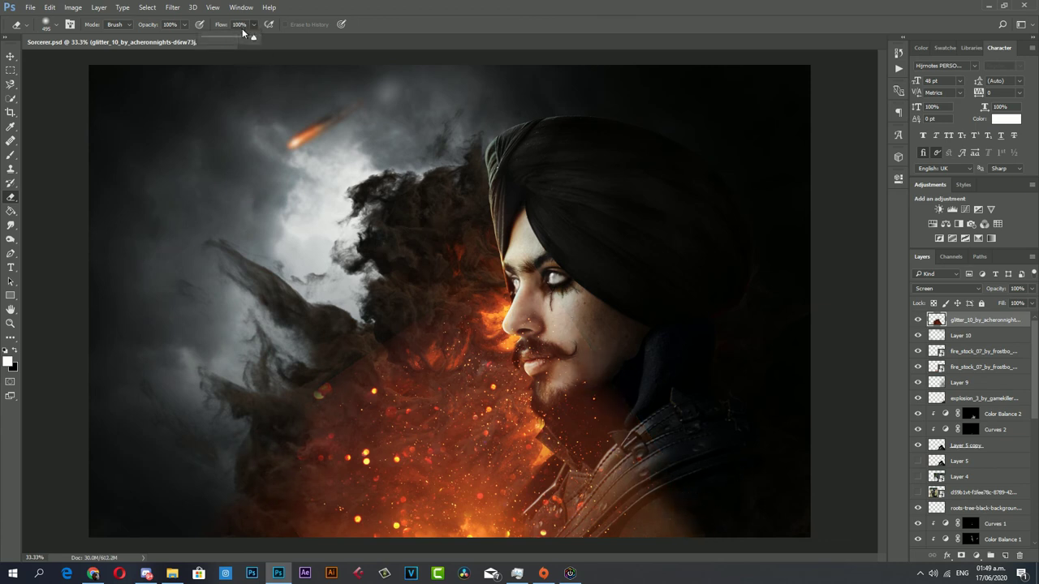
{"action": "left_click_drag", "start_coordinate": [245, 36], "coordinate": [214, 41]}
{"action": "left_click_drag", "start_coordinate": [649, 397], "coordinate": [593, 528]}
{"action": "mouse_move", "coordinate": [539, 329]}
{"action": "left_mouse_down"}
{"action": "mouse_move", "coordinate": [568, 463]}
{"action": "mouse_move", "coordinate": [617, 531]}
{"action": "left_mouse_up"}
{"action": "left_click_drag", "start_coordinate": [487, 421], "coordinate": [560, 535]}
{"action": "mouse_move", "coordinate": [455, 421]}
{"action": "left_mouse_down"}
{"action": "mouse_move", "coordinate": [387, 411]}
{"action": "mouse_move", "coordinate": [447, 416]}
{"action": "left_mouse_up"}
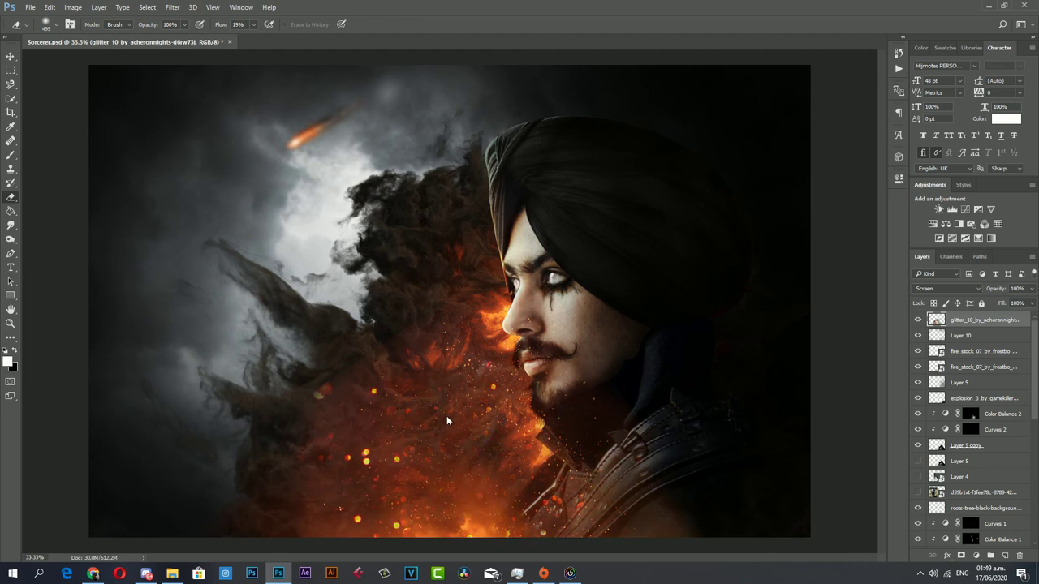
{"action": "mouse_move", "coordinate": [521, 487]}
{"action": "left_mouse_down"}
{"action": "mouse_move", "coordinate": [568, 511]}
{"action": "mouse_move", "coordinate": [659, 454]}
{"action": "mouse_move", "coordinate": [621, 501]}
{"action": "left_mouse_up"}
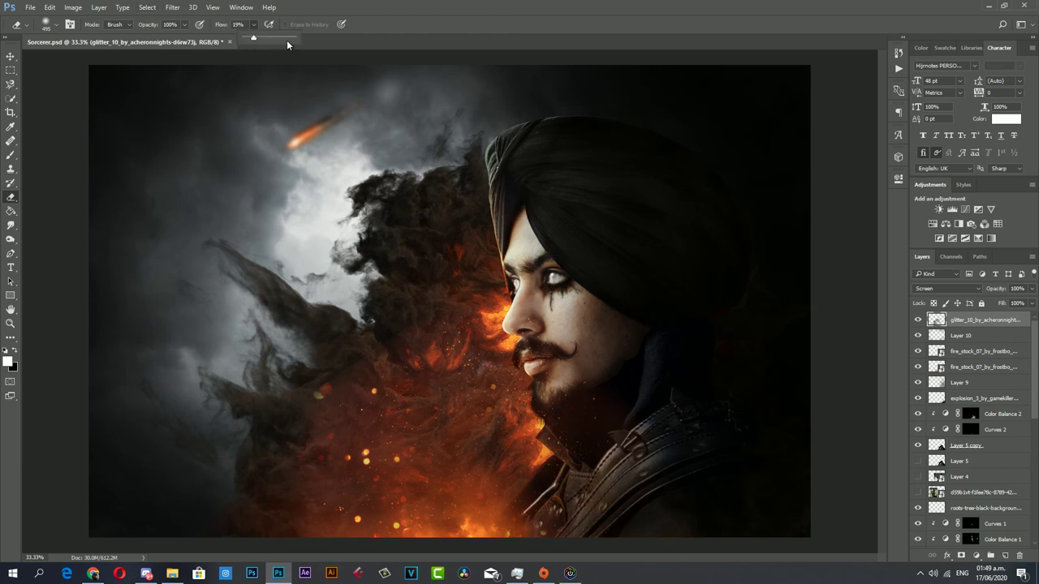
{"action": "mouse_move", "coordinate": [375, 284]}
{"action": "left_mouse_down"}
{"action": "mouse_move", "coordinate": [310, 472]}
{"action": "mouse_move", "coordinate": [355, 503]}
{"action": "mouse_move", "coordinate": [312, 374]}
{"action": "mouse_move", "coordinate": [372, 504]}
{"action": "left_mouse_up"}
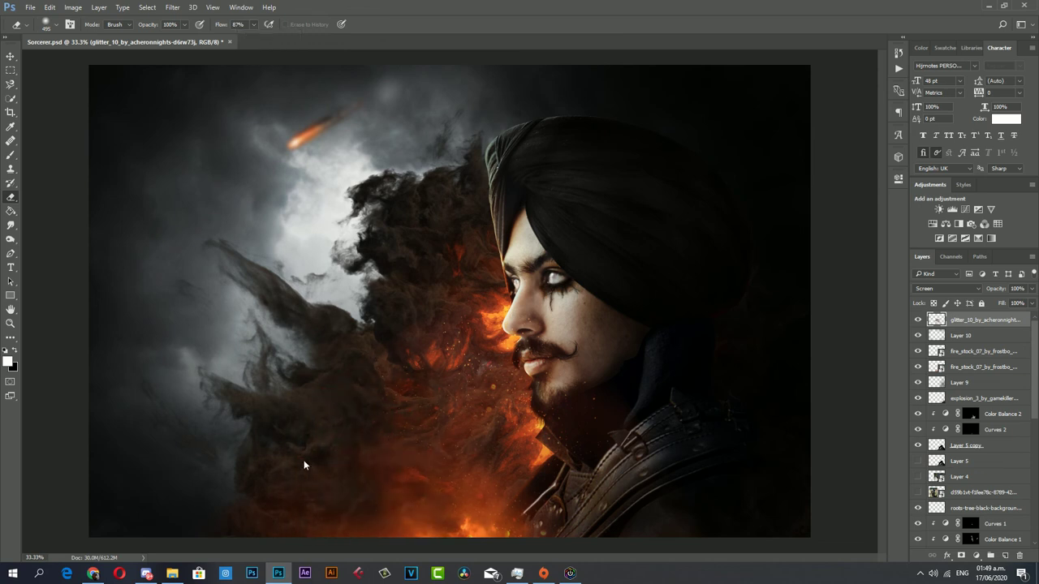
{"action": "left_click_drag", "start_coordinate": [253, 24], "coordinate": [219, 41]}
{"action": "left_click", "coordinate": [408, 379]}
{"action": "left_click", "coordinate": [10, 56]}
Duplicate the glitter layer and shift the copy slightly.
{"action": "key", "text": "ctrl+j"}
{"action": "key", "text": "ctrl+j"}
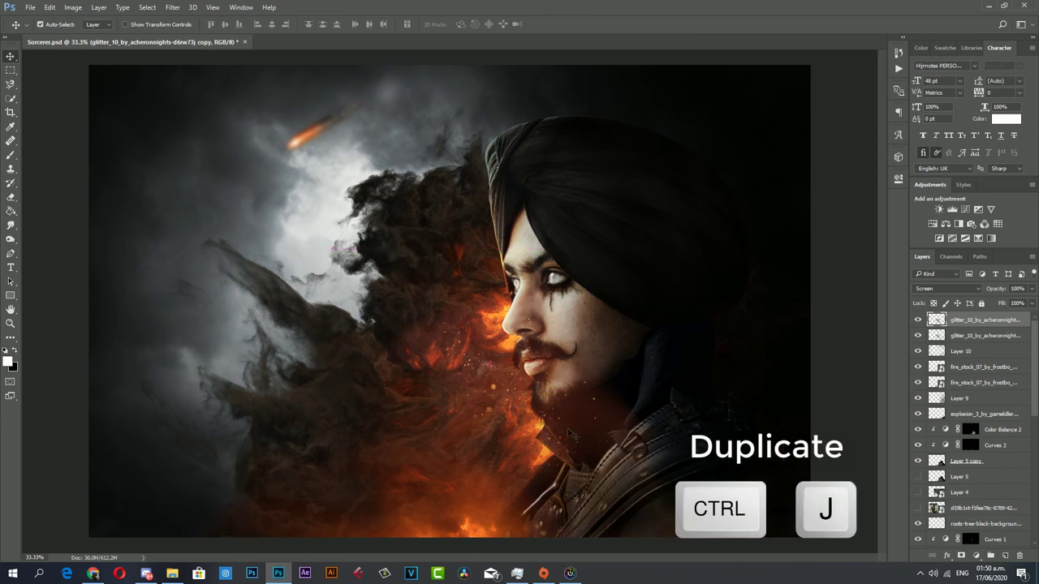
{"action": "left_click_drag", "start_coordinate": [511, 360], "coordinate": [474, 485]}
{"action": "left_click", "coordinate": [10, 197]}
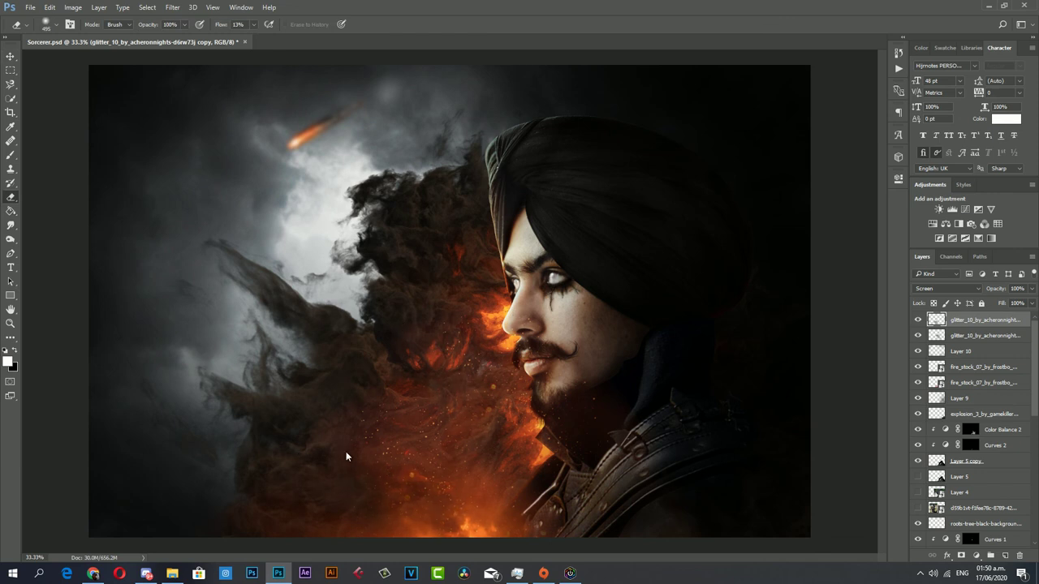
{"action": "left_click", "coordinate": [984, 336]}
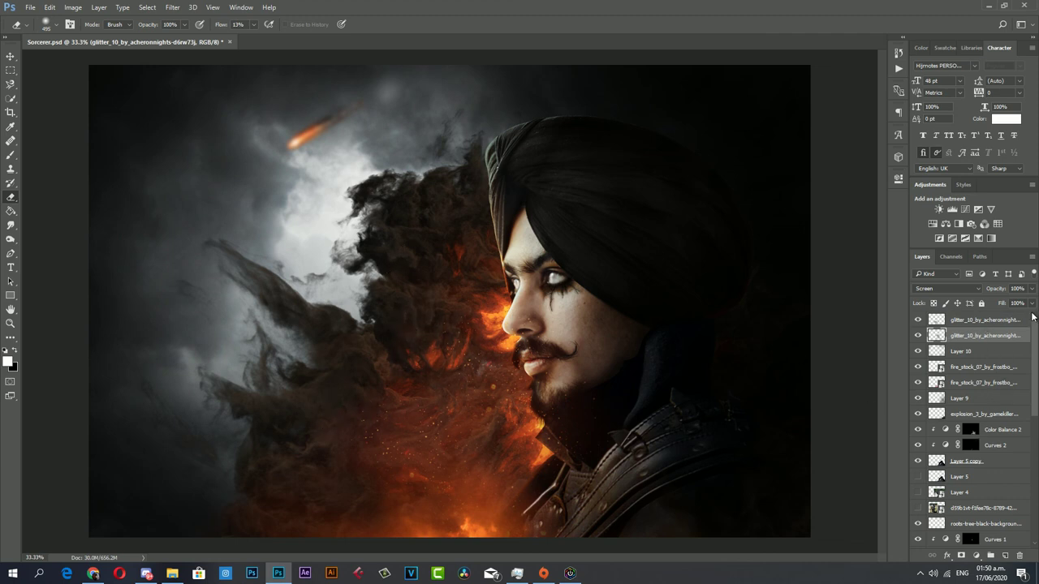
{"action": "left_click", "coordinate": [1007, 321]}
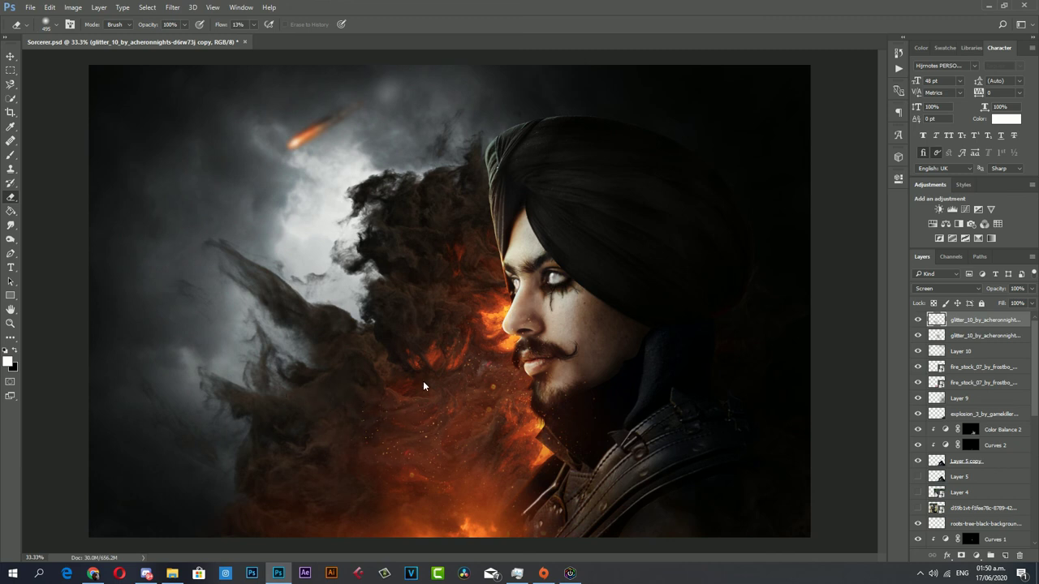
Scrub-zoom the view to 33.3% on the whole composition.
{"action": "key", "text": "z"}
{"action": "left_click_drag", "start_coordinate": [233, 360], "coordinate": [360, 342]}
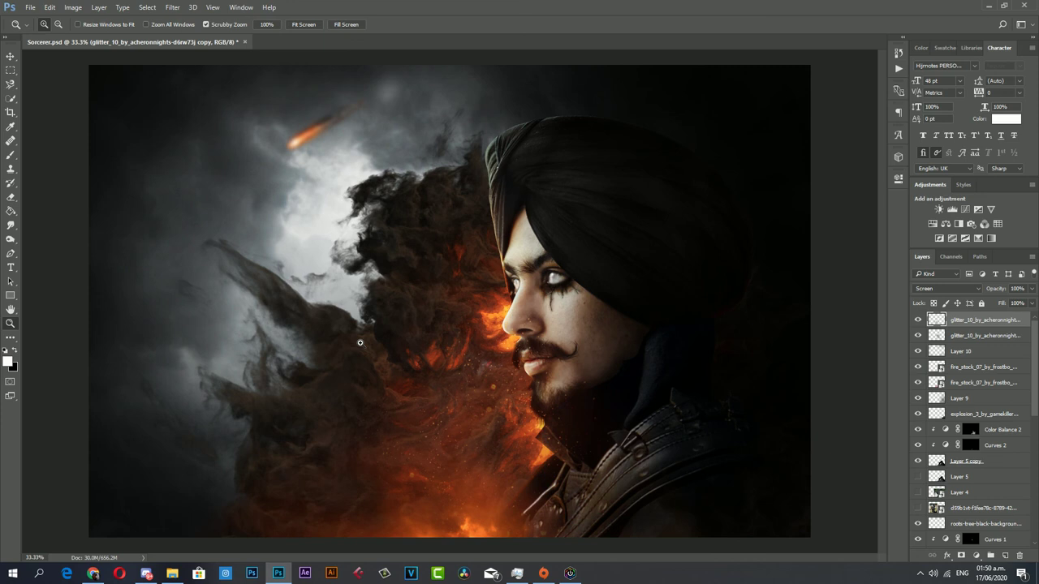
{"action": "left_click_drag", "start_coordinate": [448, 318], "coordinate": [404, 307]}
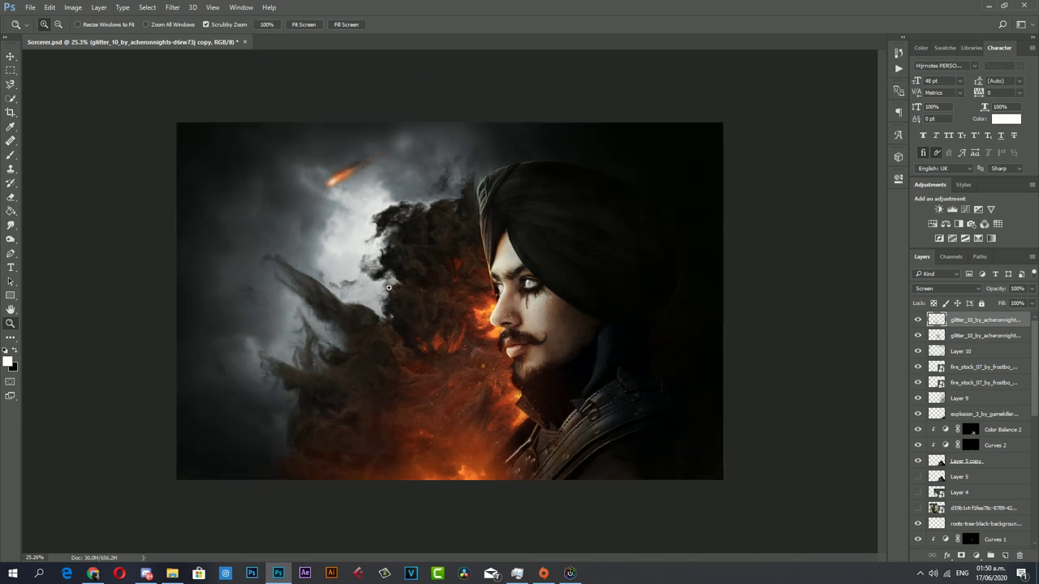
{"action": "left_click_drag", "start_coordinate": [406, 307], "coordinate": [414, 306]}
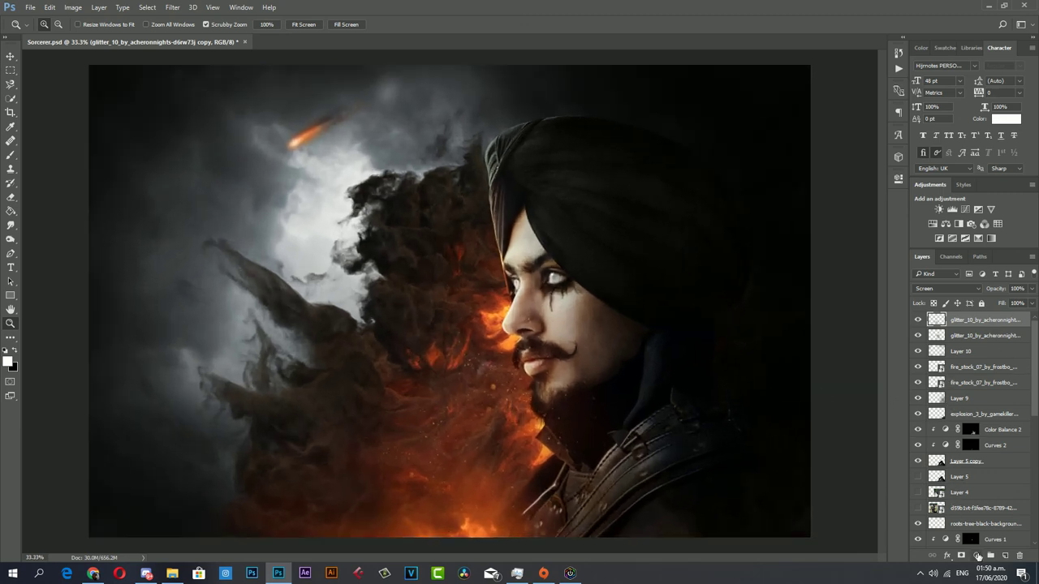
Add a Hue/Saturation adjustment layer and a Curves 3 layer pulled down to darken the image.
{"action": "left_click", "coordinate": [977, 556]}
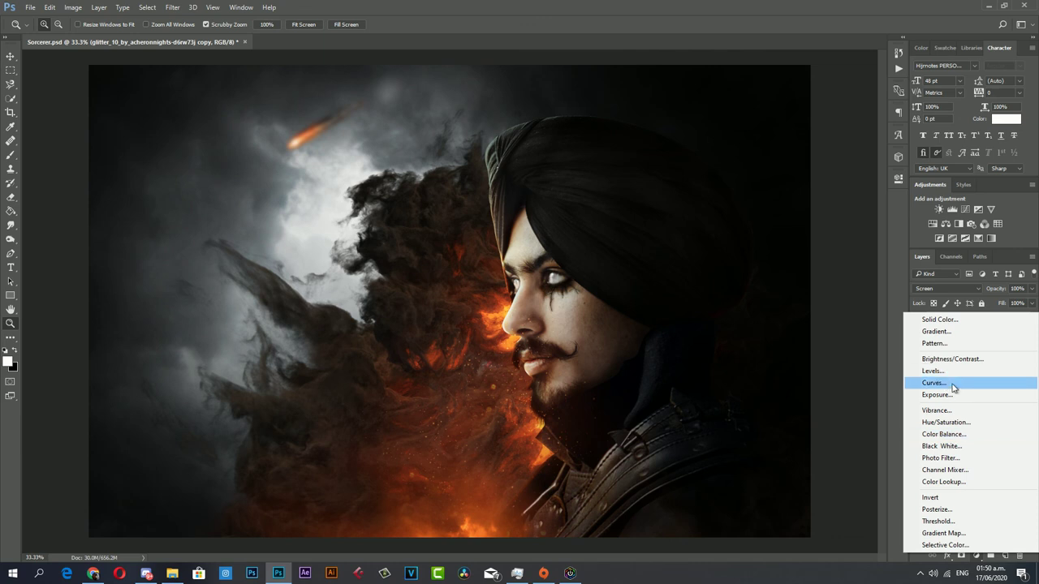
{"action": "left_click", "coordinate": [946, 422]}
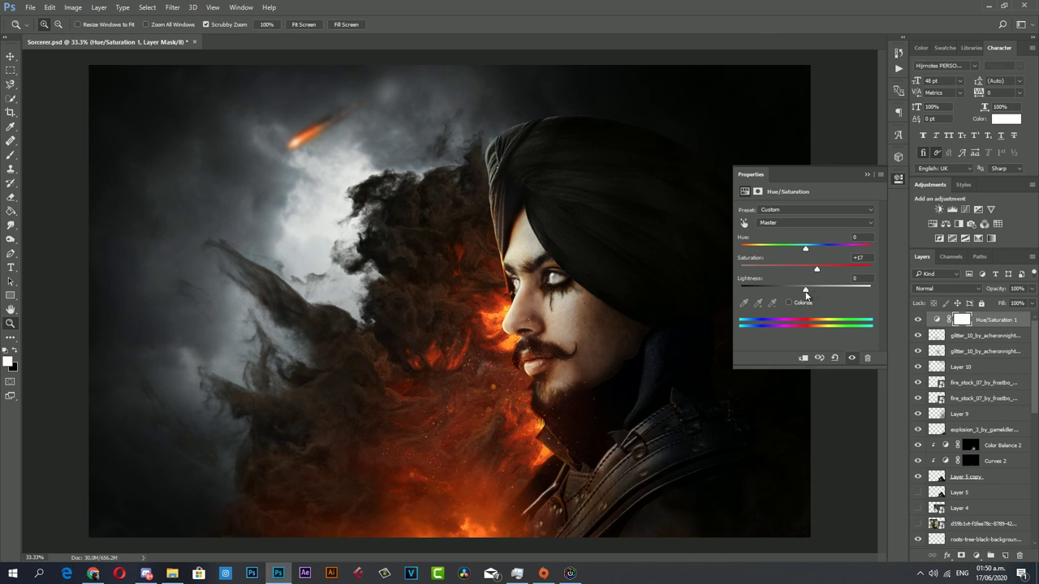
{"action": "left_click", "coordinate": [897, 179]}
{"action": "left_click", "coordinate": [977, 553]}
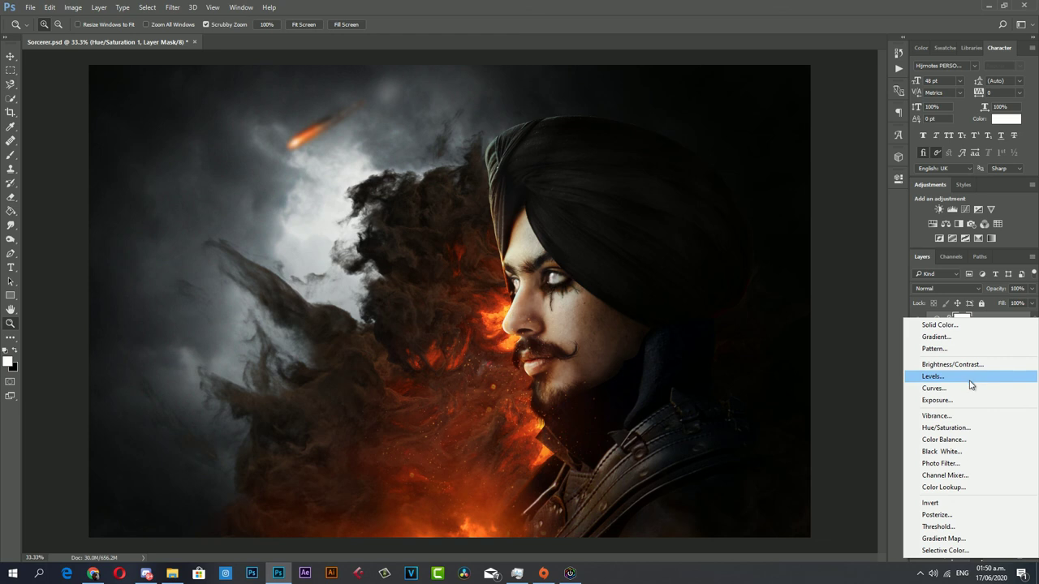
{"action": "left_click", "coordinate": [941, 388]}
{"action": "left_click_drag", "start_coordinate": [820, 286], "coordinate": [824, 299]}
{"action": "left_click", "coordinate": [896, 184]}
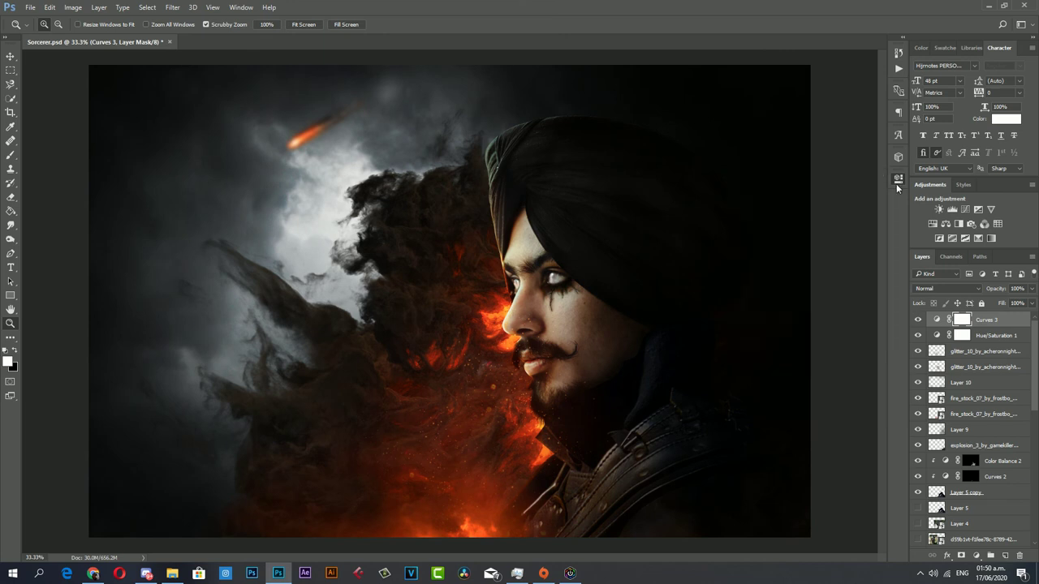
Lower the Hue/Saturation saturation from +17 to +9 and compare it before and after.
{"action": "double_click", "coordinate": [937, 336]}
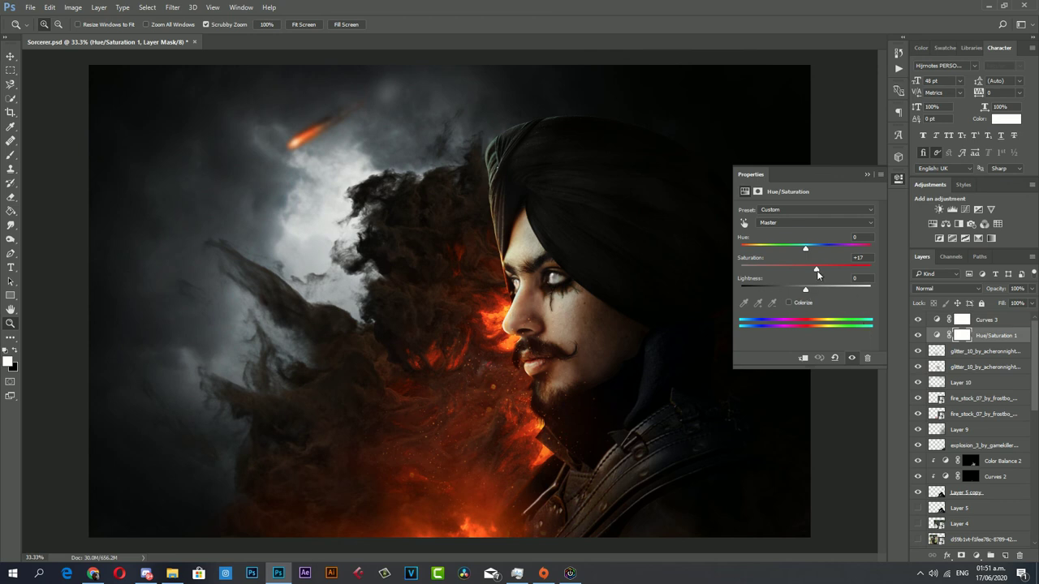
{"action": "left_click_drag", "start_coordinate": [816, 270], "coordinate": [811, 270]}
{"action": "left_click", "coordinate": [897, 179]}
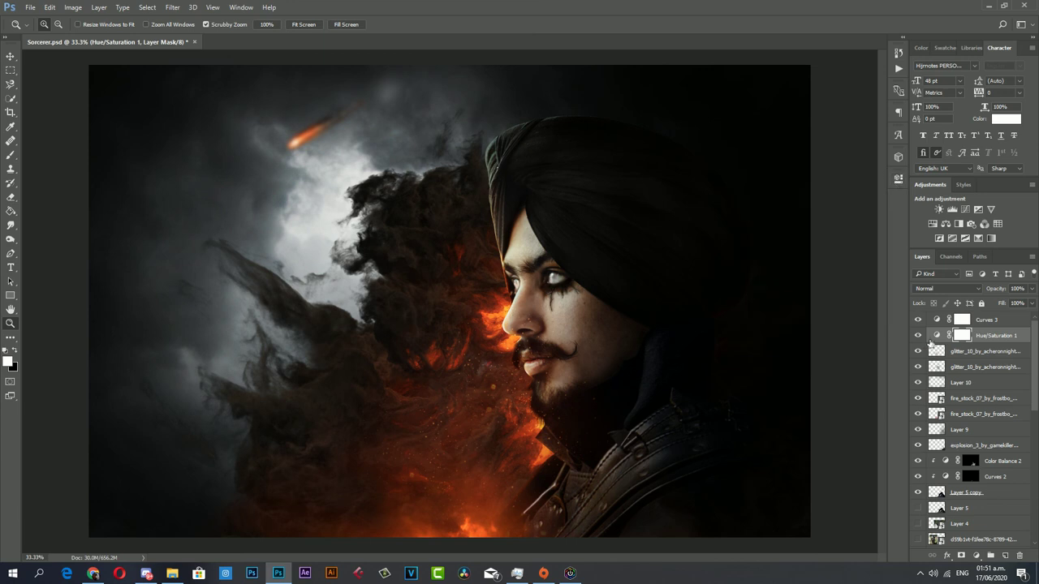
{"action": "left_click", "coordinate": [918, 335]}
{"action": "left_click", "coordinate": [919, 336]}
{"action": "left_click", "coordinate": [919, 335]}
{"action": "left_click", "coordinate": [918, 335]}
Add an Exposure 1 adjustment layer on top with the Offset raised to +0.0042.
{"action": "key", "text": "alt+bracketright"}
{"action": "left_click", "coordinate": [977, 557]}
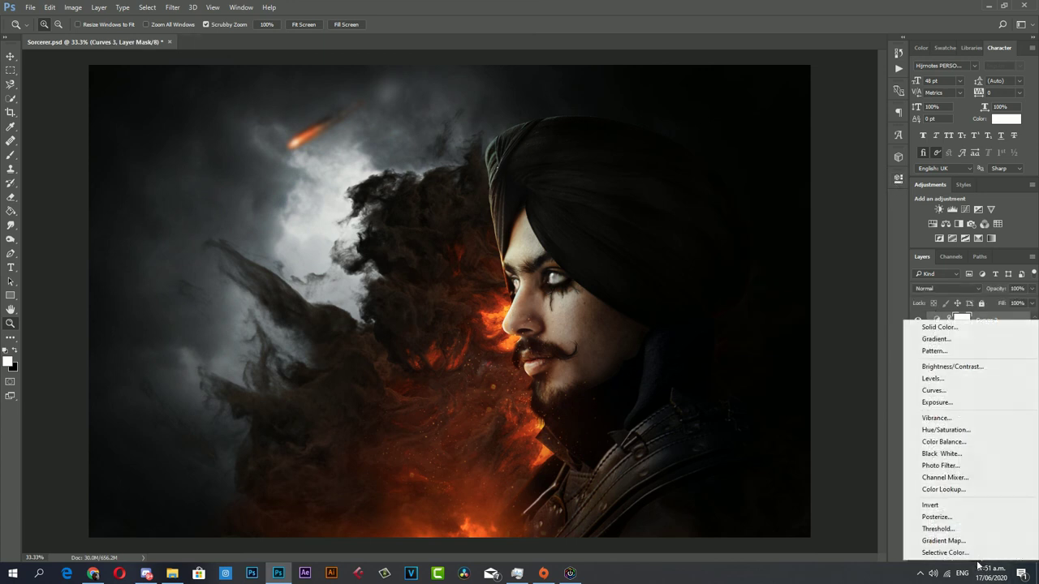
{"action": "left_click", "coordinate": [966, 404]}
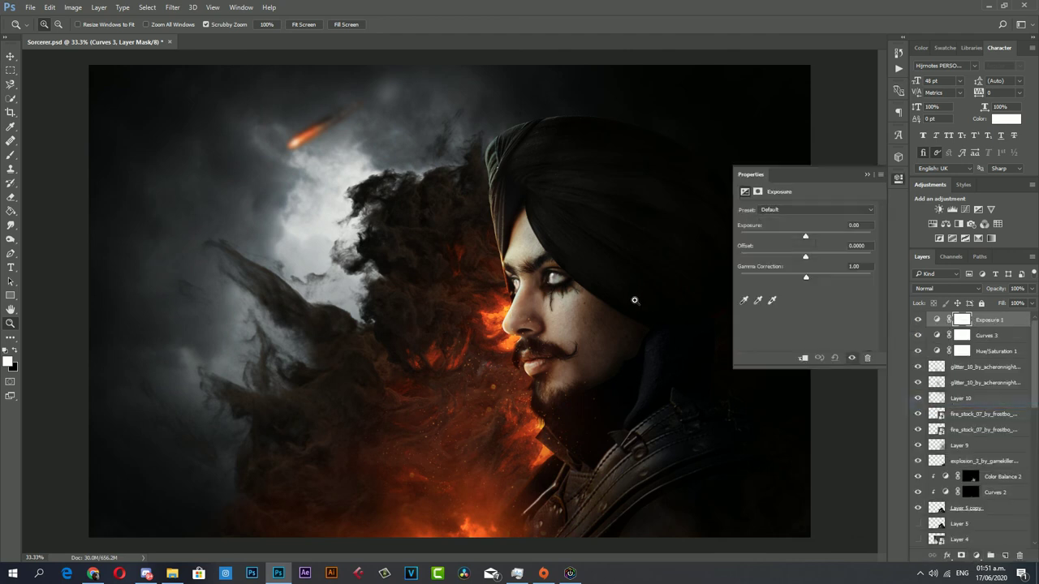
{"action": "left_click_drag", "start_coordinate": [805, 258], "coordinate": [805, 261]}
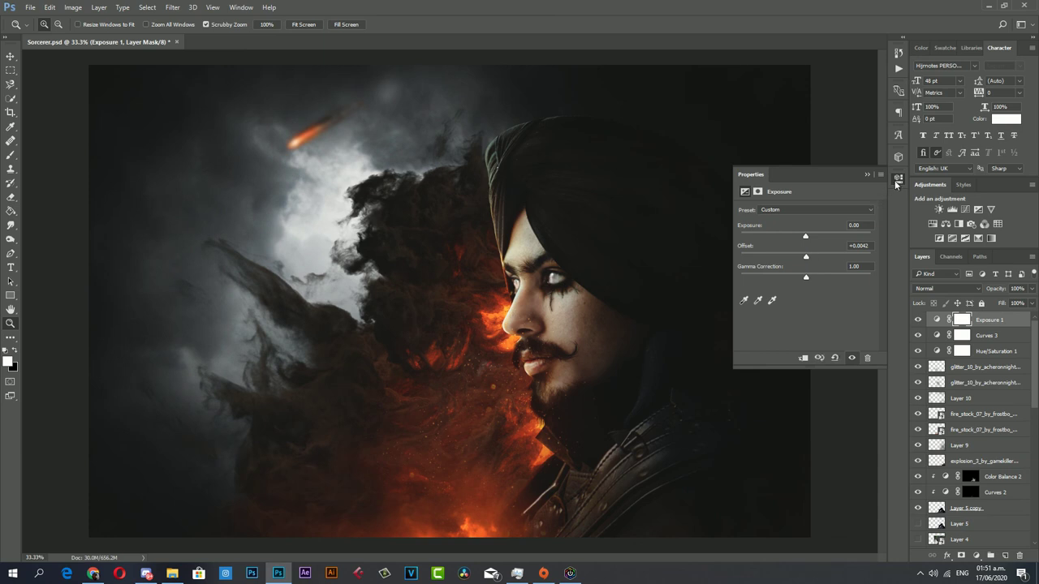
{"action": "left_click", "coordinate": [866, 174]}
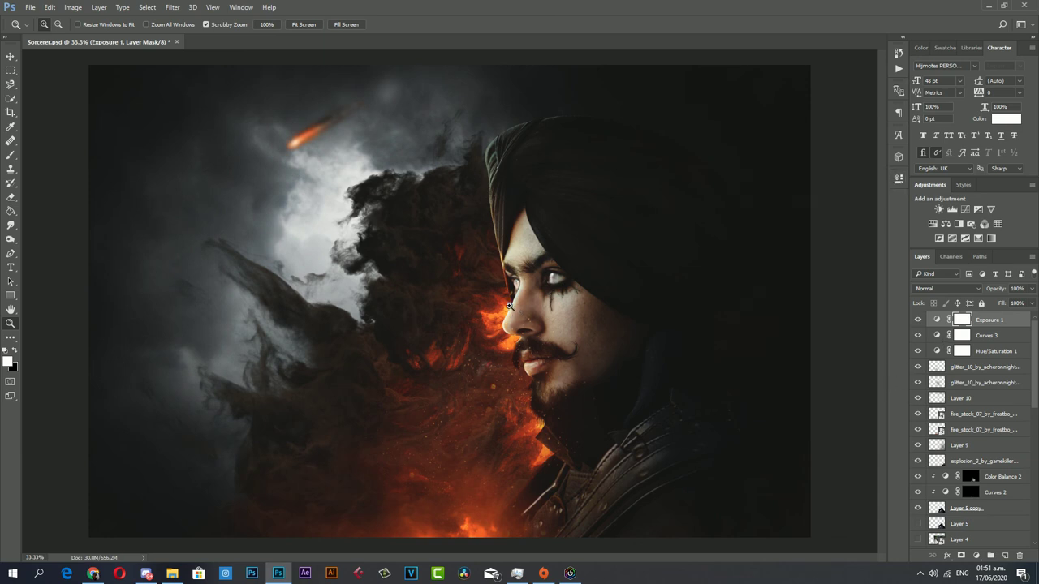
Compare the image with and without Exposure 1, then leave Exposure 1 hidden.
{"action": "mouse_move", "coordinate": [515, 333]}
{"action": "left_mouse_down"}
{"action": "mouse_move", "coordinate": [452, 328]}
{"action": "mouse_move", "coordinate": [468, 304]}
{"action": "left_mouse_up"}
{"action": "left_click", "coordinate": [467, 304]}
{"action": "left_click", "coordinate": [917, 319]}
{"action": "left_click", "coordinate": [916, 319]}
{"action": "left_click", "coordinate": [916, 320]}
{"action": "left_click", "coordinate": [917, 320]}
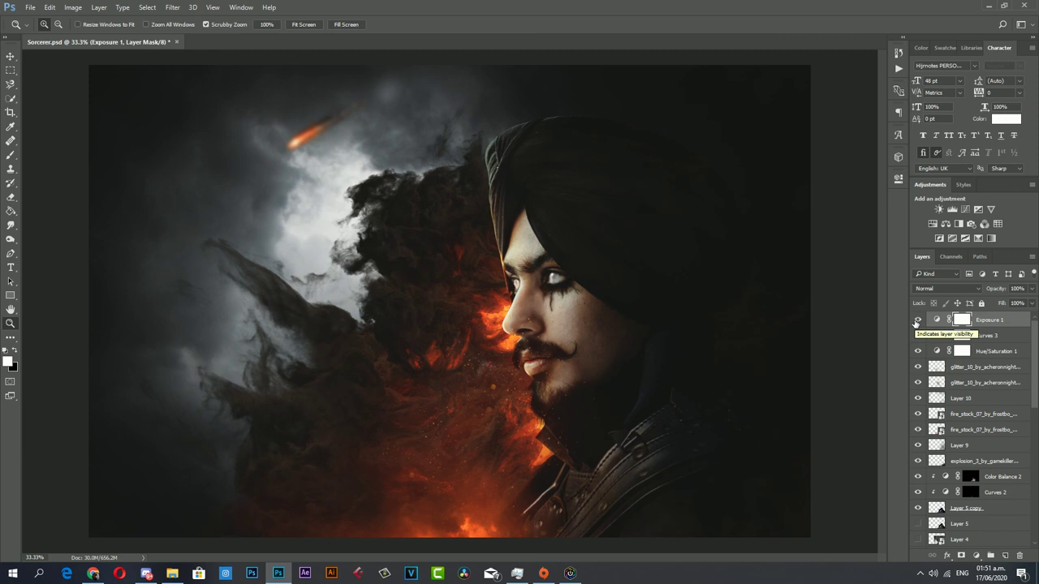
{"action": "left_click", "coordinate": [917, 320]}
{"action": "left_click", "coordinate": [978, 367]}
{"action": "scroll", "coordinate": [974, 389], "scroll_direction": "down", "scroll_amount": 3}
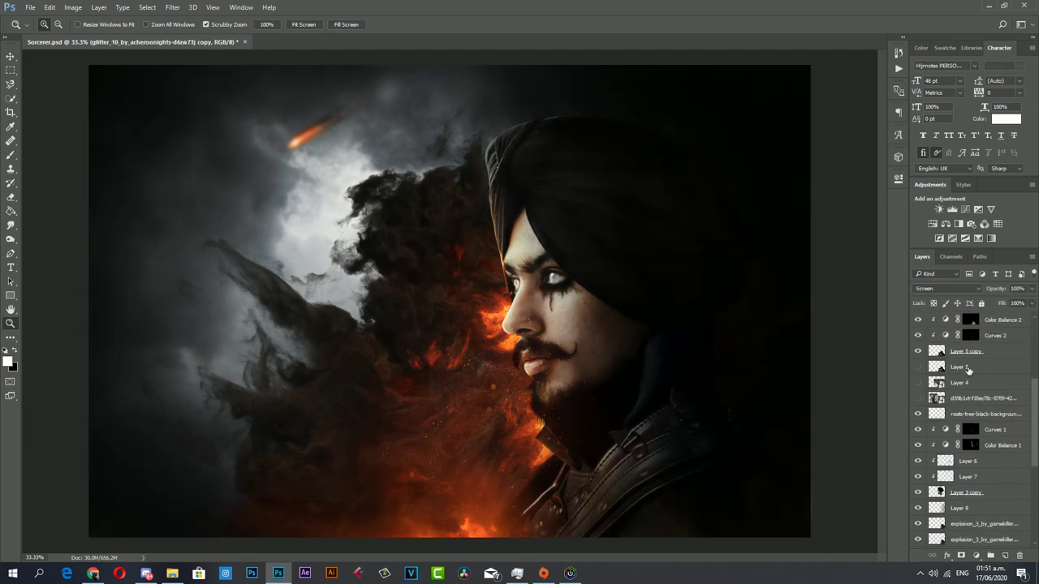
{"action": "scroll", "coordinate": [969, 413], "scroll_direction": "down", "scroll_amount": 5}
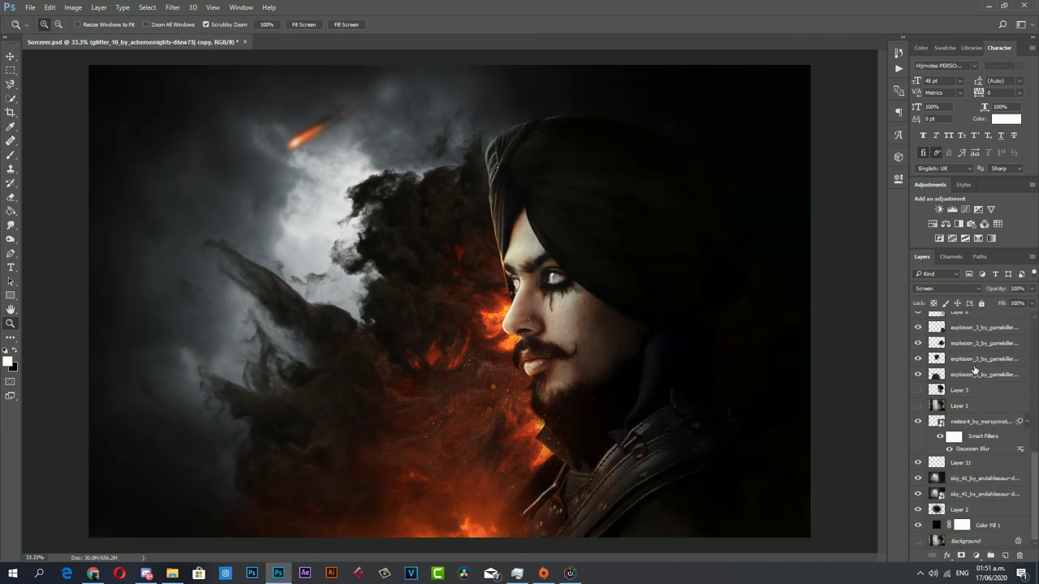
Group all layers into Group 1, duplicate it, and merge the copy into a new Layer 12.
{"action": "left_click", "coordinate": [939, 529], "text": "shift"}
{"action": "key", "text": "ctrl+g"}
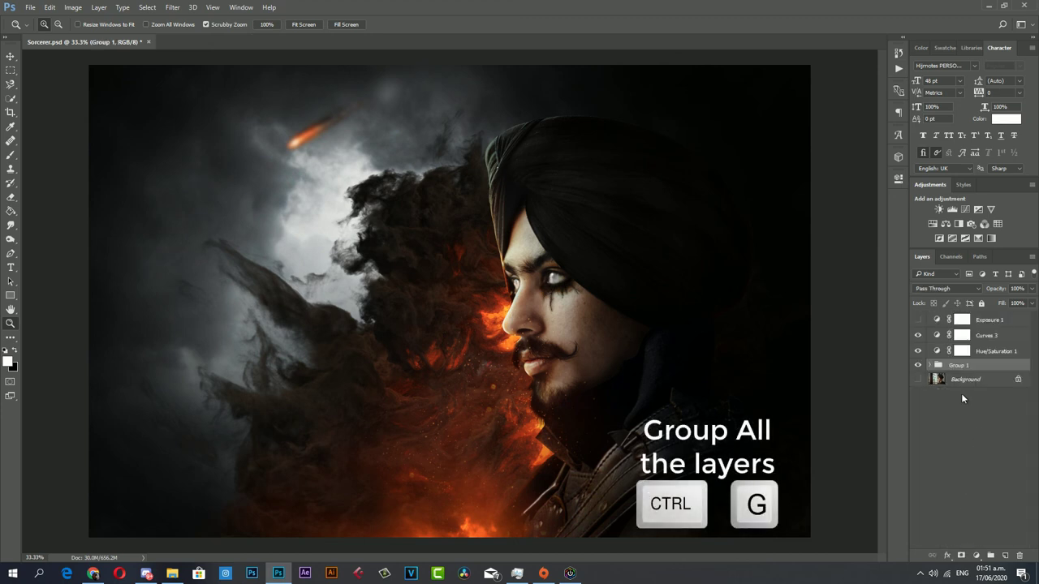
{"action": "key", "text": "ctrl+j"}
{"action": "left_click", "coordinate": [1004, 555]}
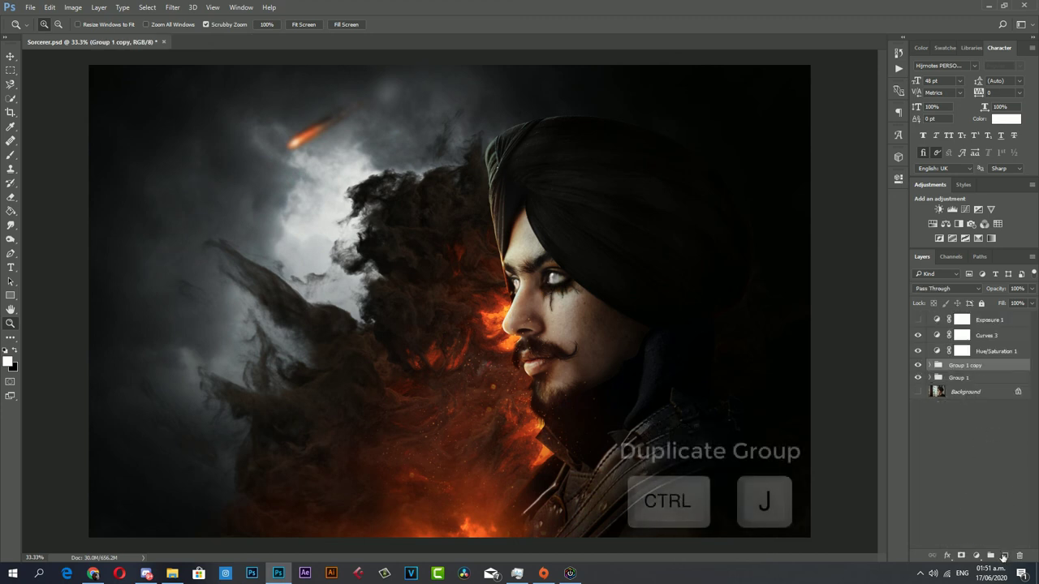
{"action": "left_click", "coordinate": [963, 381], "text": "shift"}
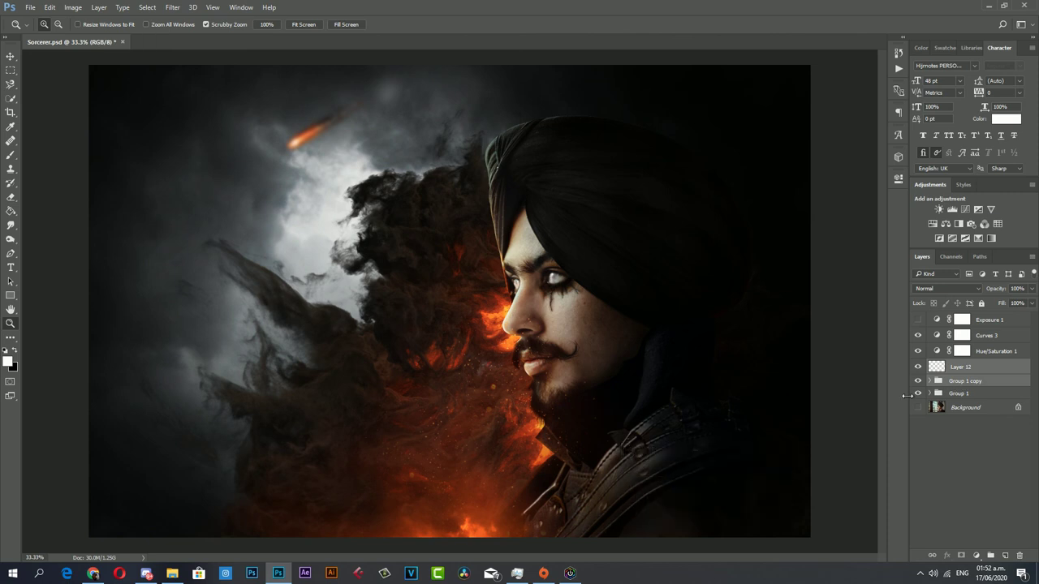
{"action": "key", "text": "ctrl+e"}
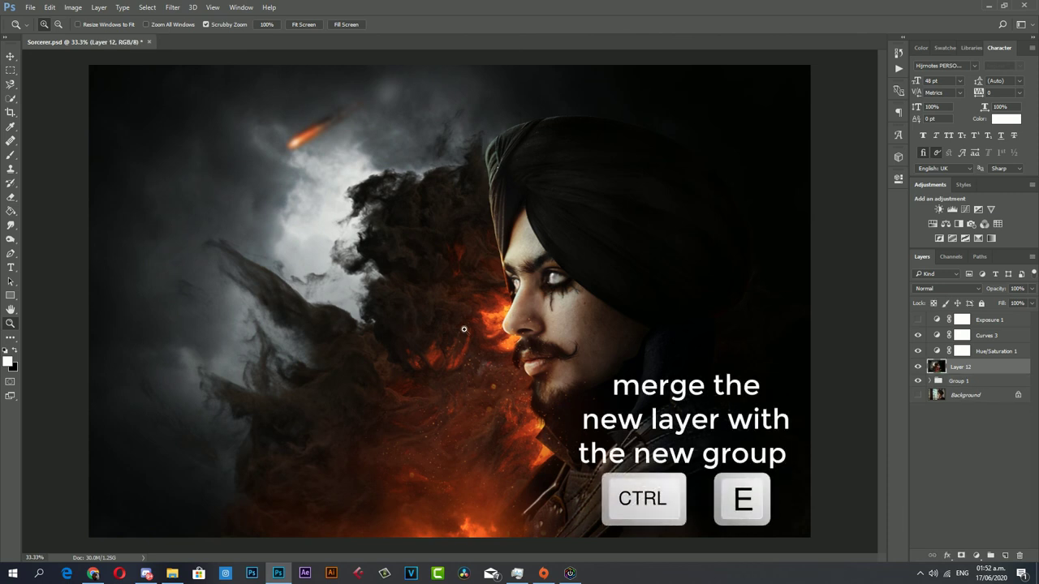
{"action": "left_click", "coordinate": [166, 7]}
{"action": "mouse_move", "coordinate": [178, 127]}
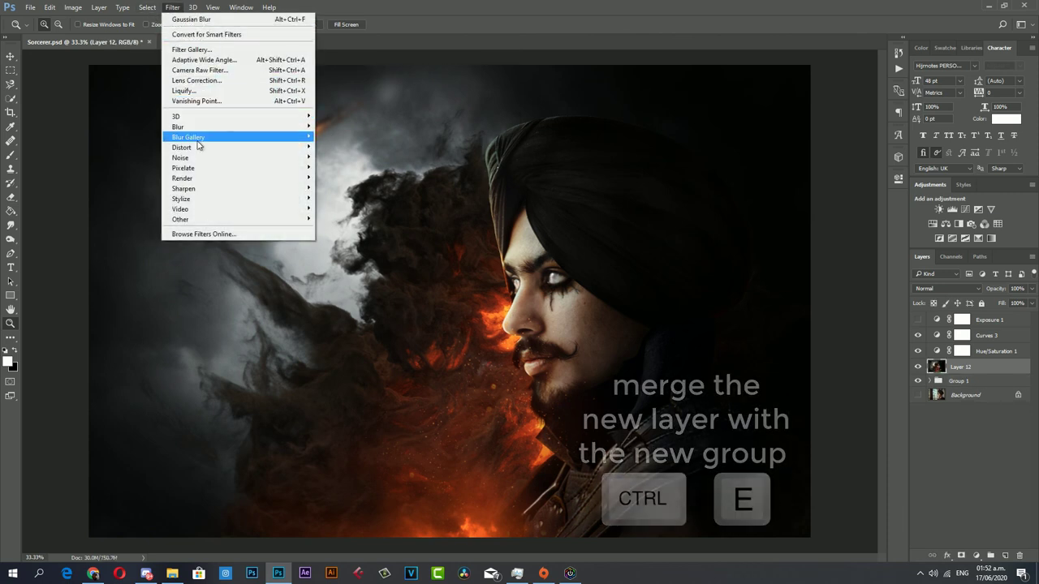
Apply a Gaussian Blur with a 6.8 px radius to Layer 12.
{"action": "left_click", "coordinate": [342, 167]}
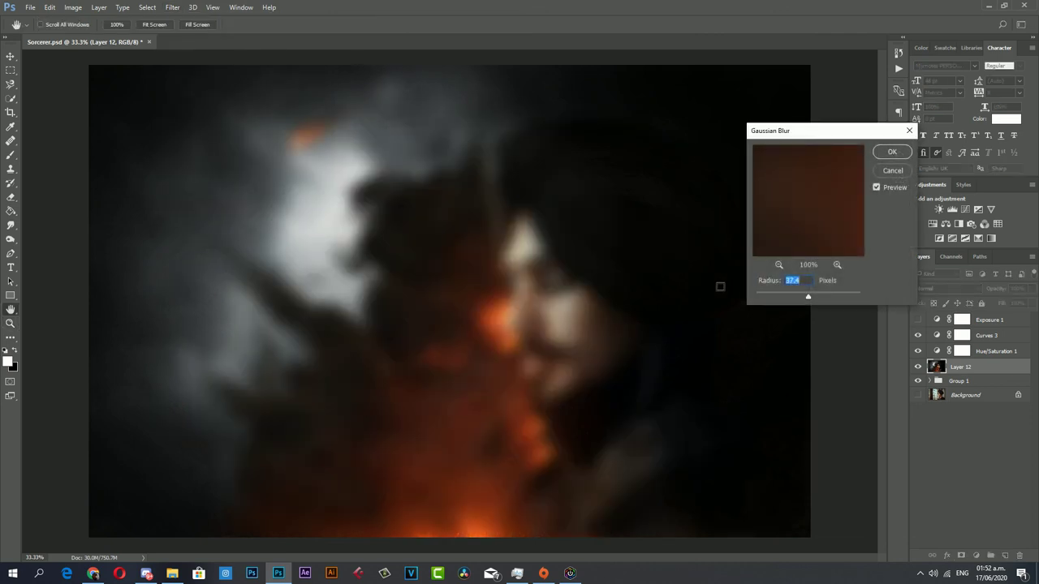
{"action": "left_click", "coordinate": [783, 296]}
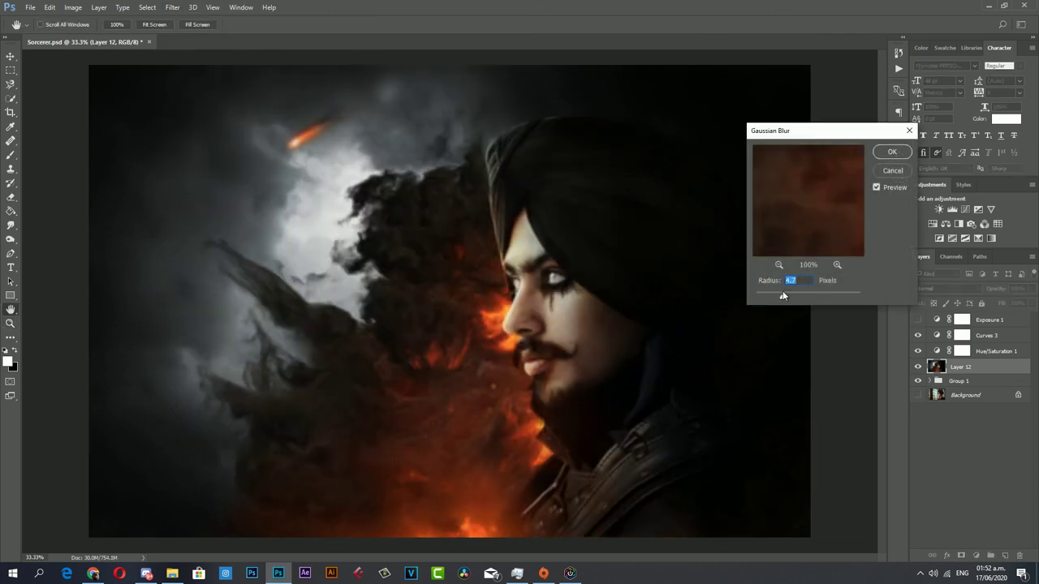
{"action": "left_click_drag", "start_coordinate": [783, 295], "coordinate": [788, 298]}
{"action": "left_click", "coordinate": [892, 152]}
Switch to the Eraser and set its flow to 24%.
{"action": "left_click", "coordinate": [11, 197]}
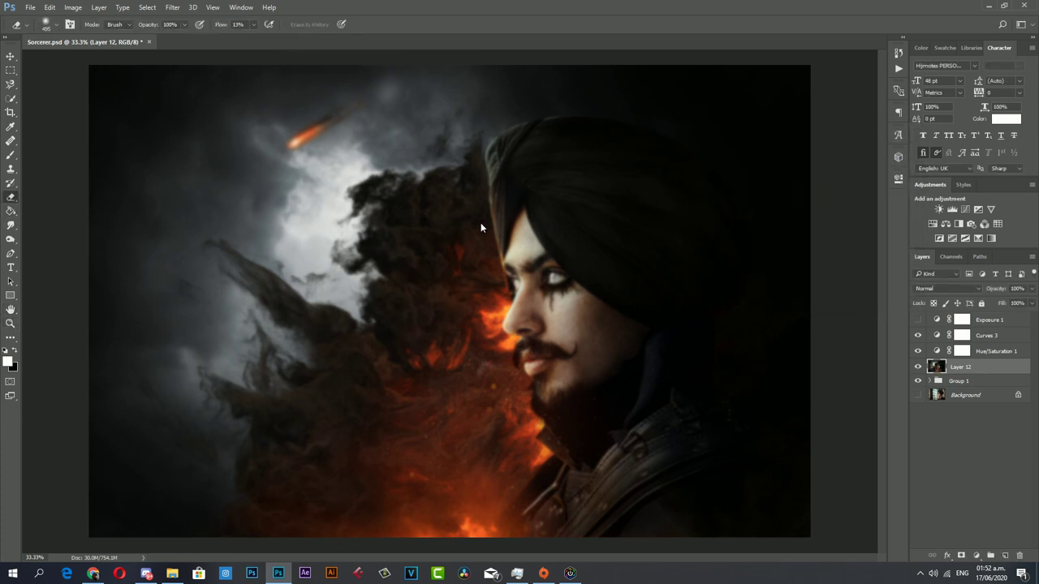
{"action": "left_click", "coordinate": [252, 25]}
{"action": "left_click", "coordinate": [250, 28]}
{"action": "key", "text": "Return"}
Turn Exposure 1 back on and review the finished image.
{"action": "left_click", "coordinate": [918, 320]}
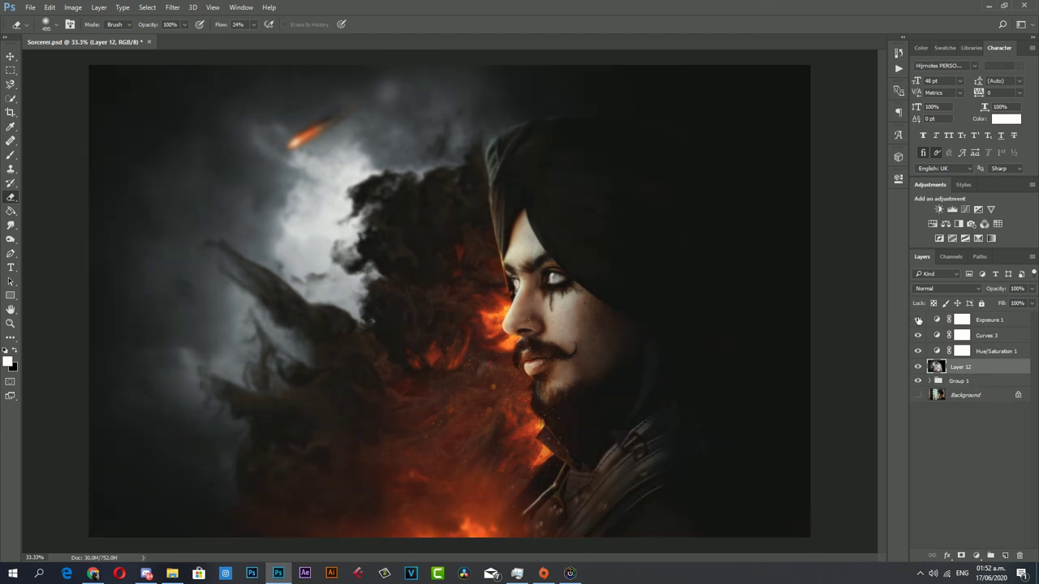
{"action": "left_click", "coordinate": [11, 322]}
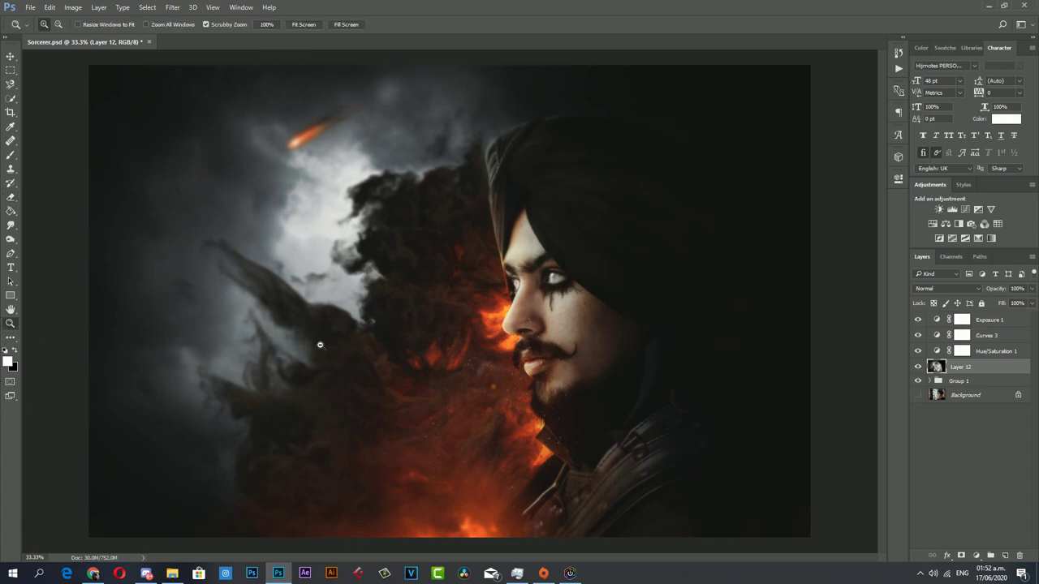
{"action": "left_click_drag", "start_coordinate": [320, 345], "coordinate": [290, 313]}
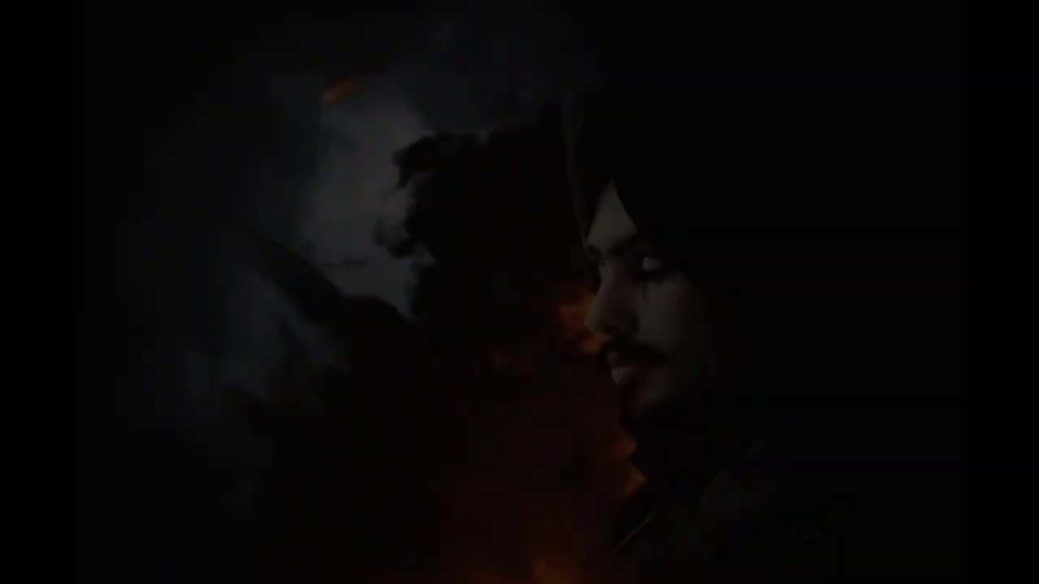